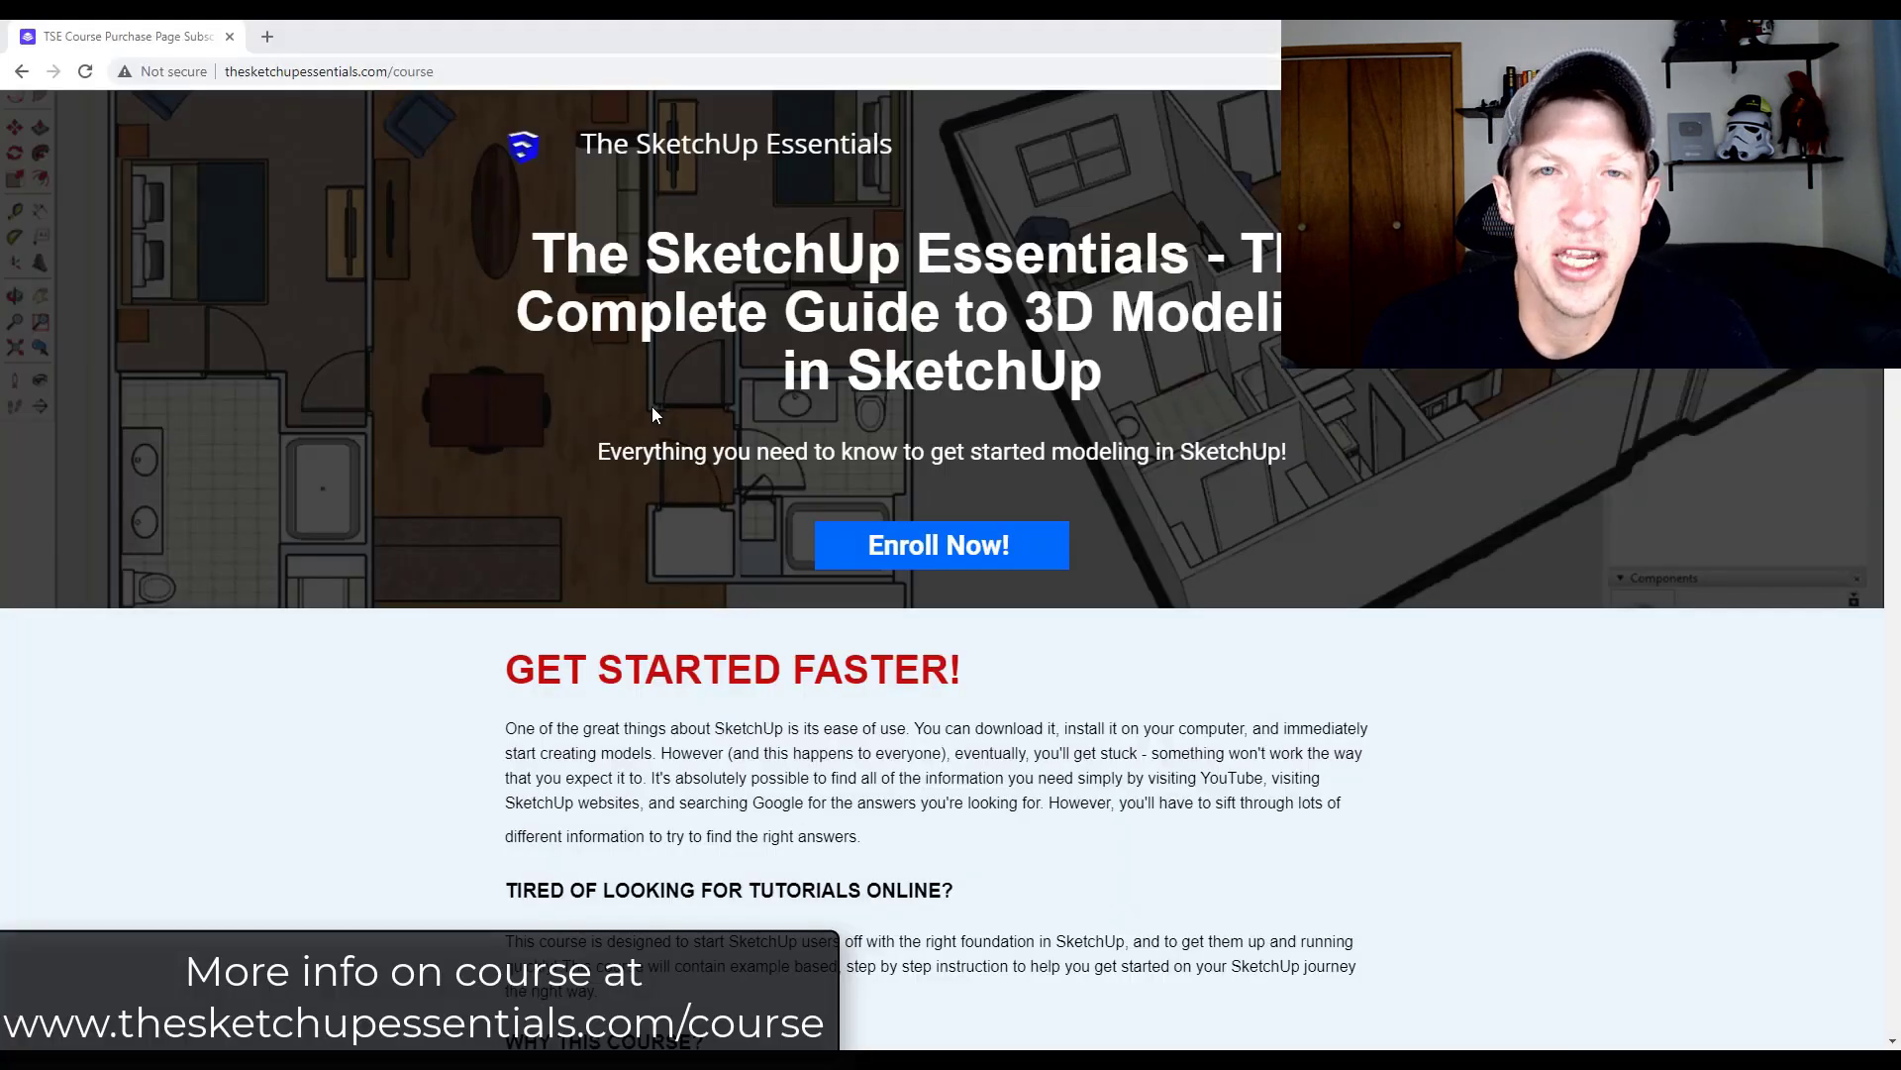
Read through the SketchUp Essentials course page, from the introduction and training modules down to the frequently asked questions.
scroll(648, 408, "down", 4)
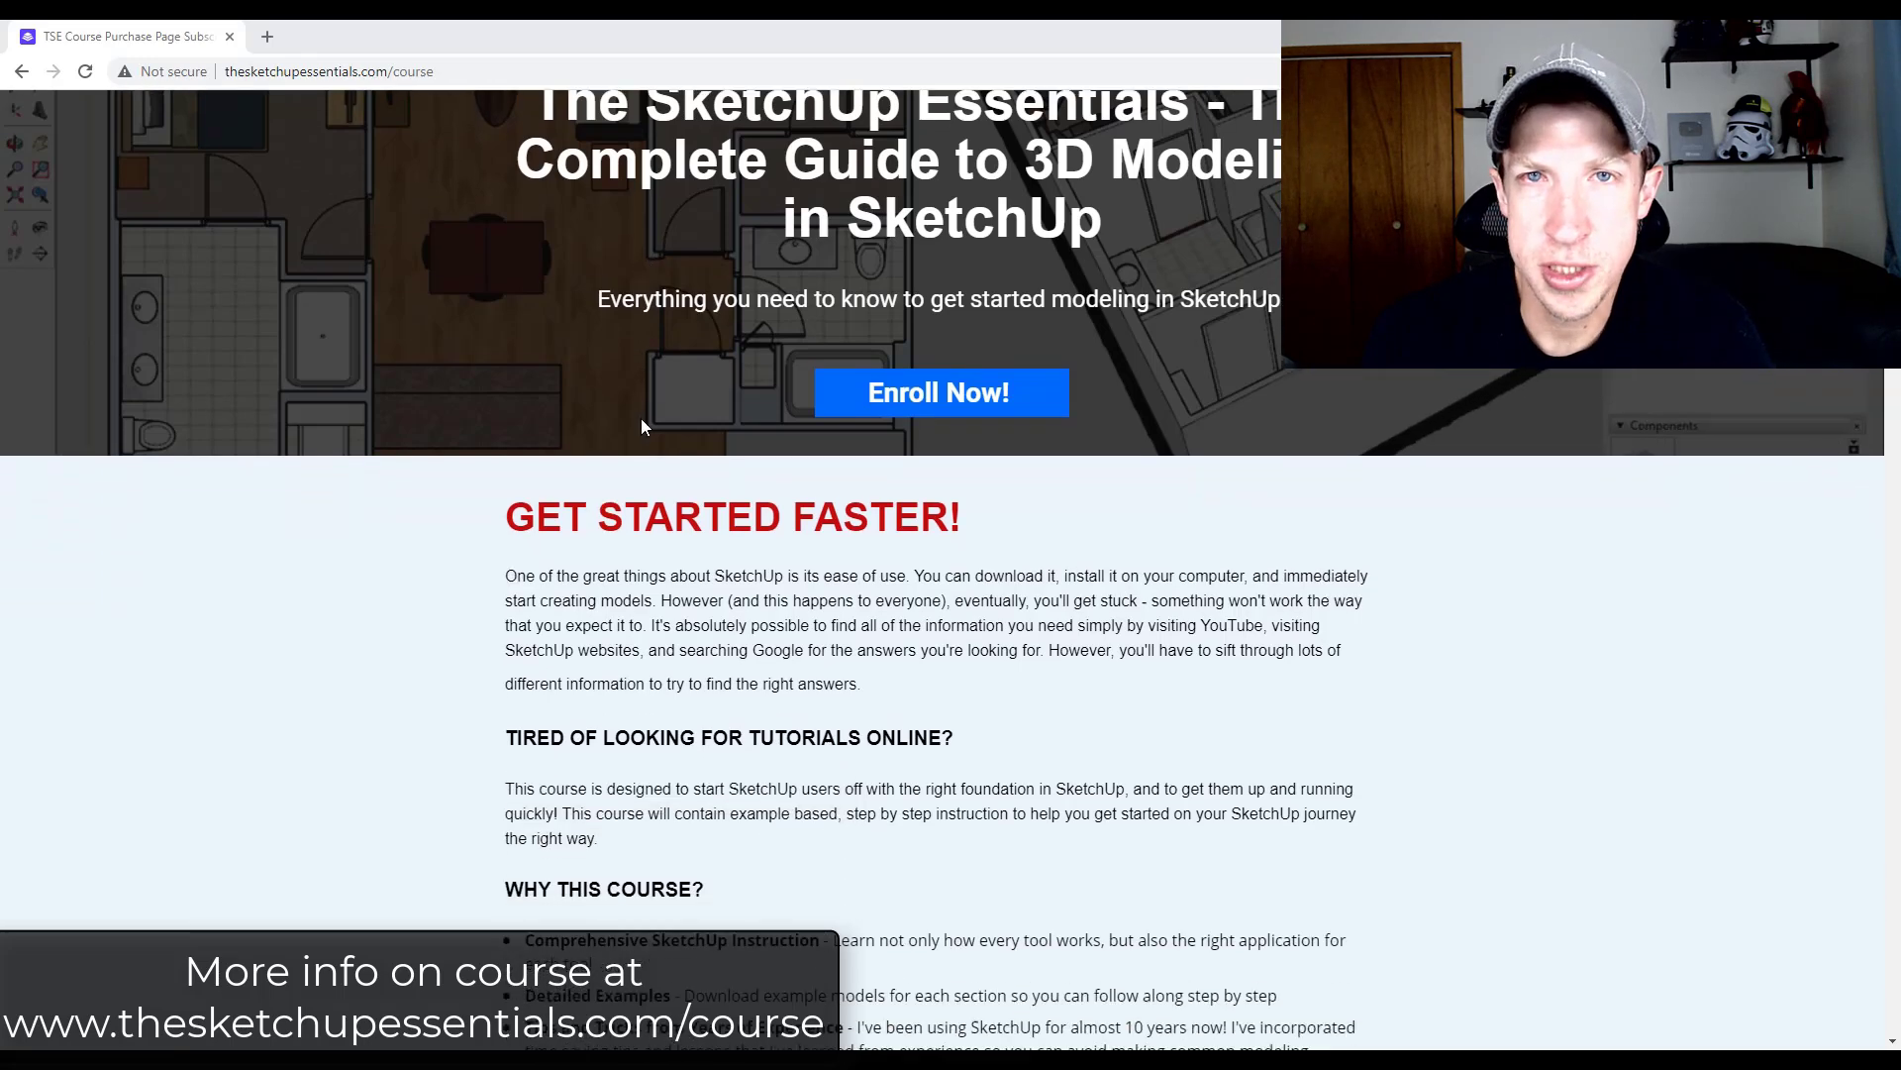
scroll(567, 452, "down", 10)
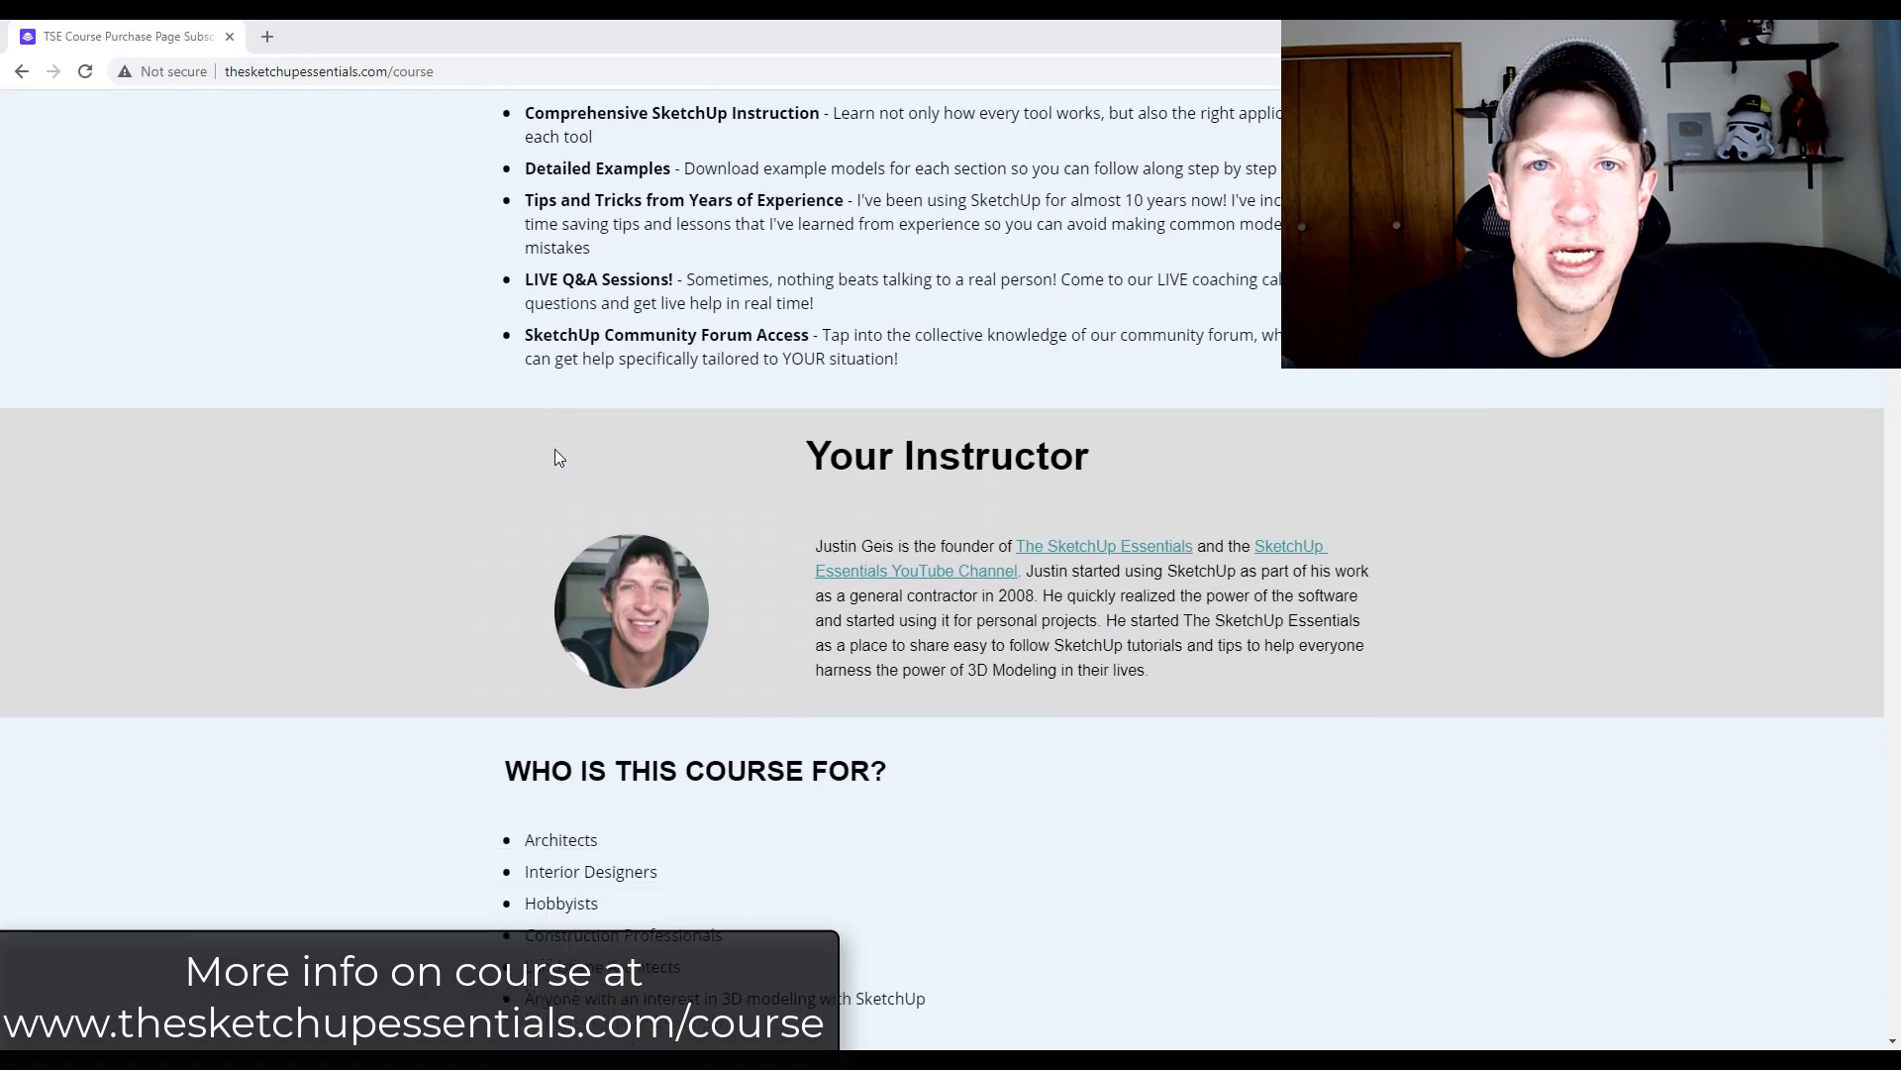
scroll(558, 457, "down", 9)
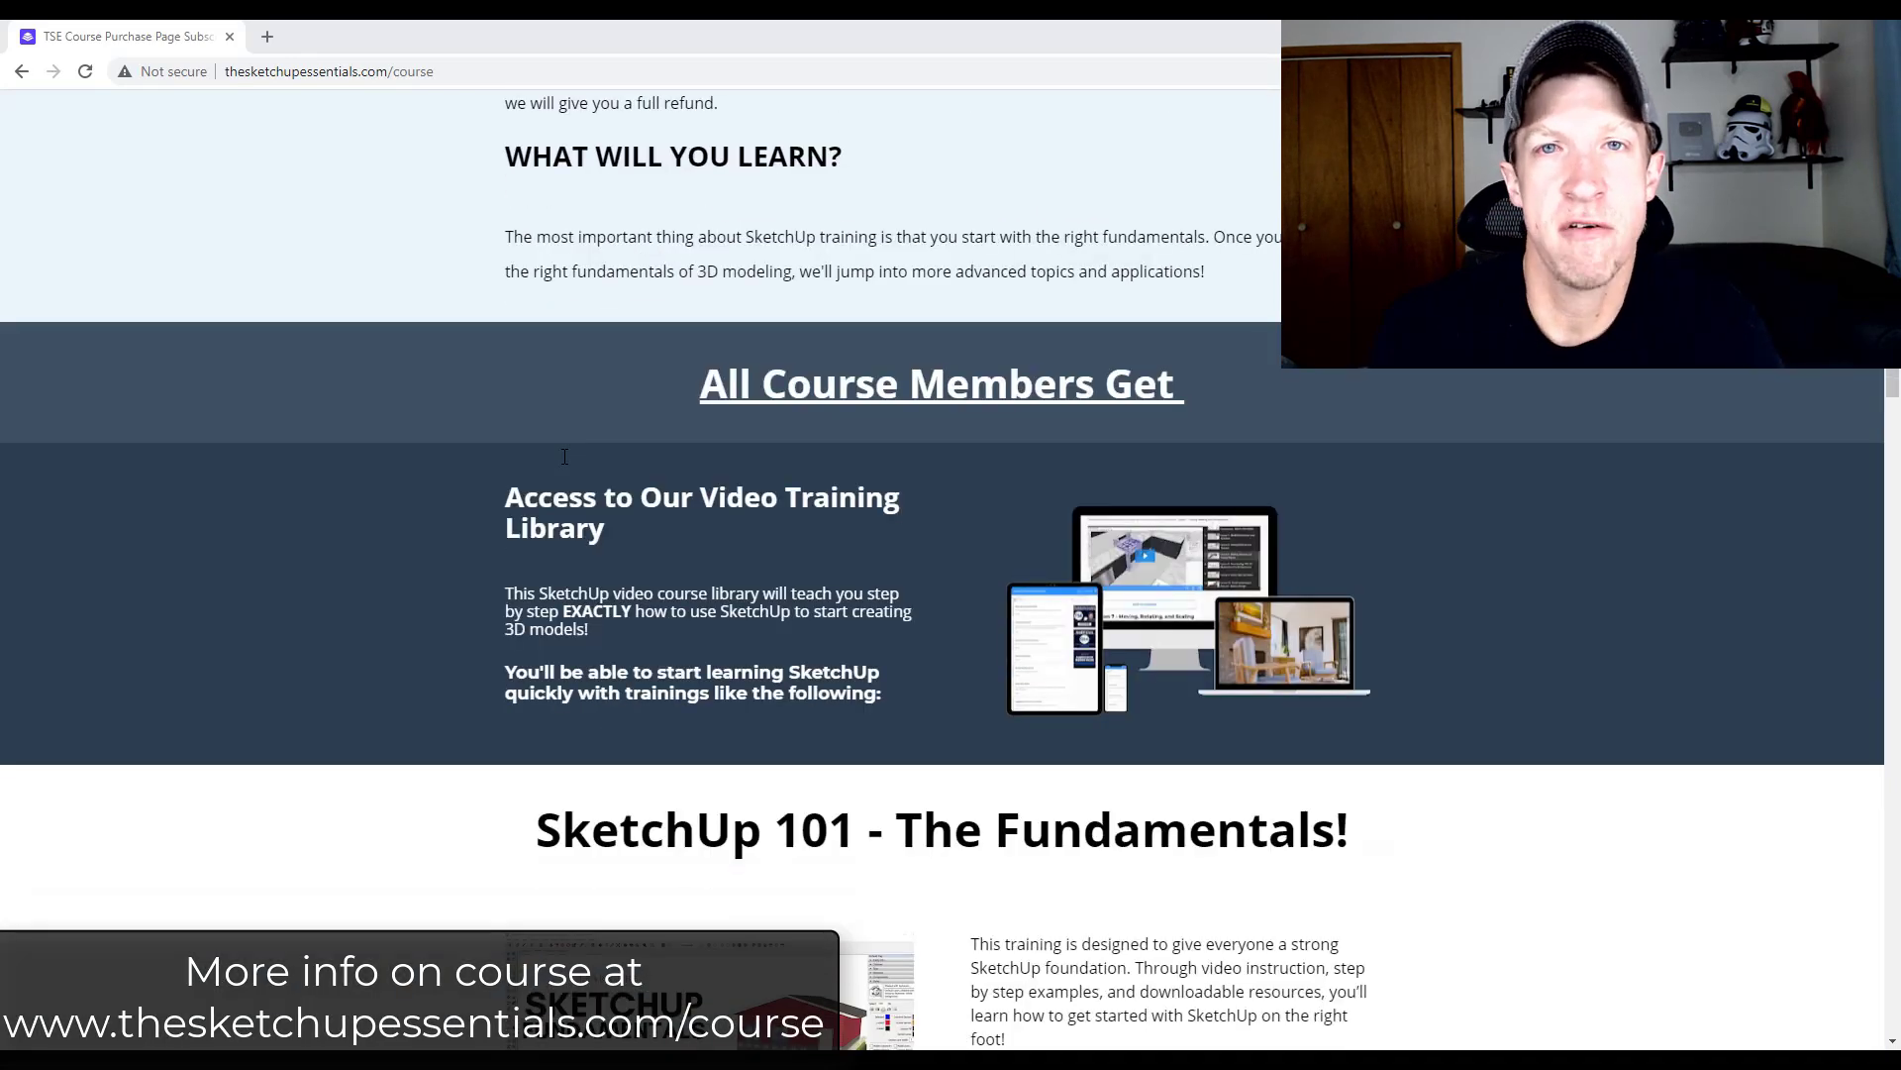
scroll(560, 461, "down", 6)
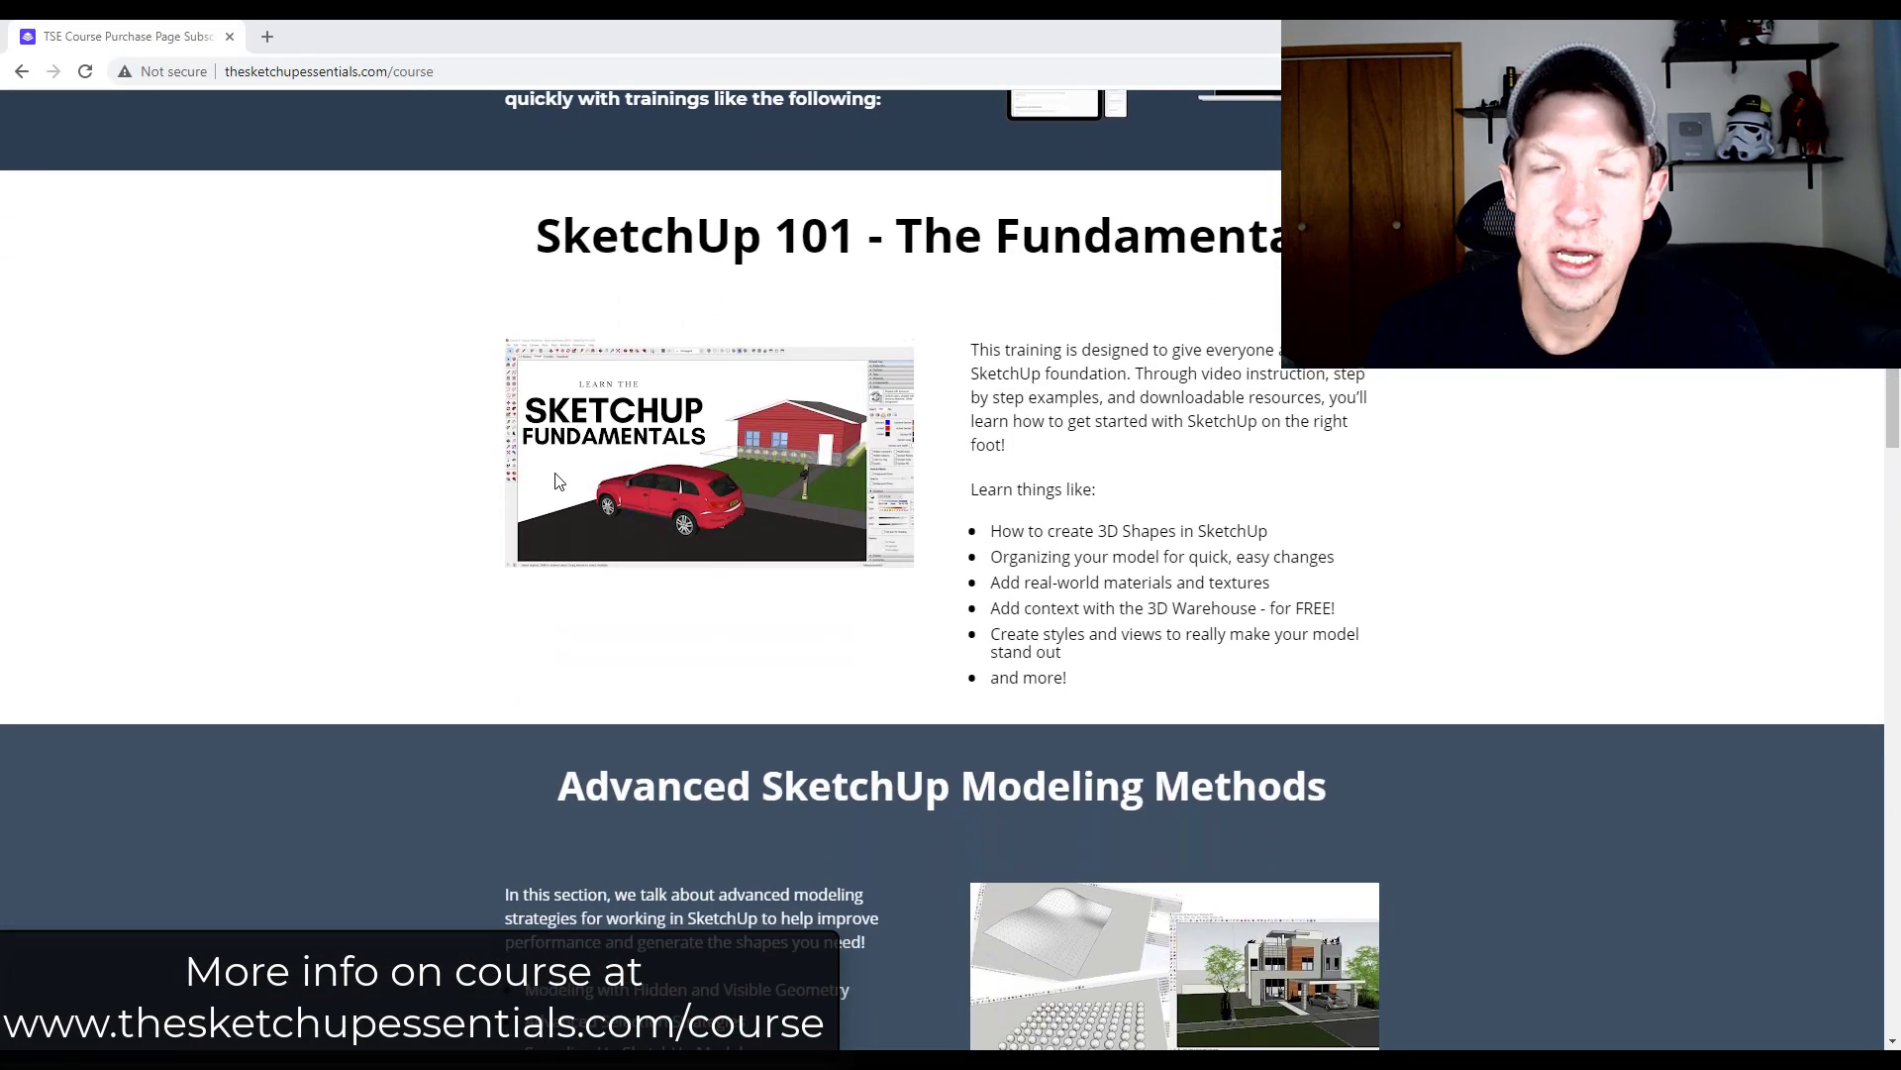
scroll(559, 481, "down", 5)
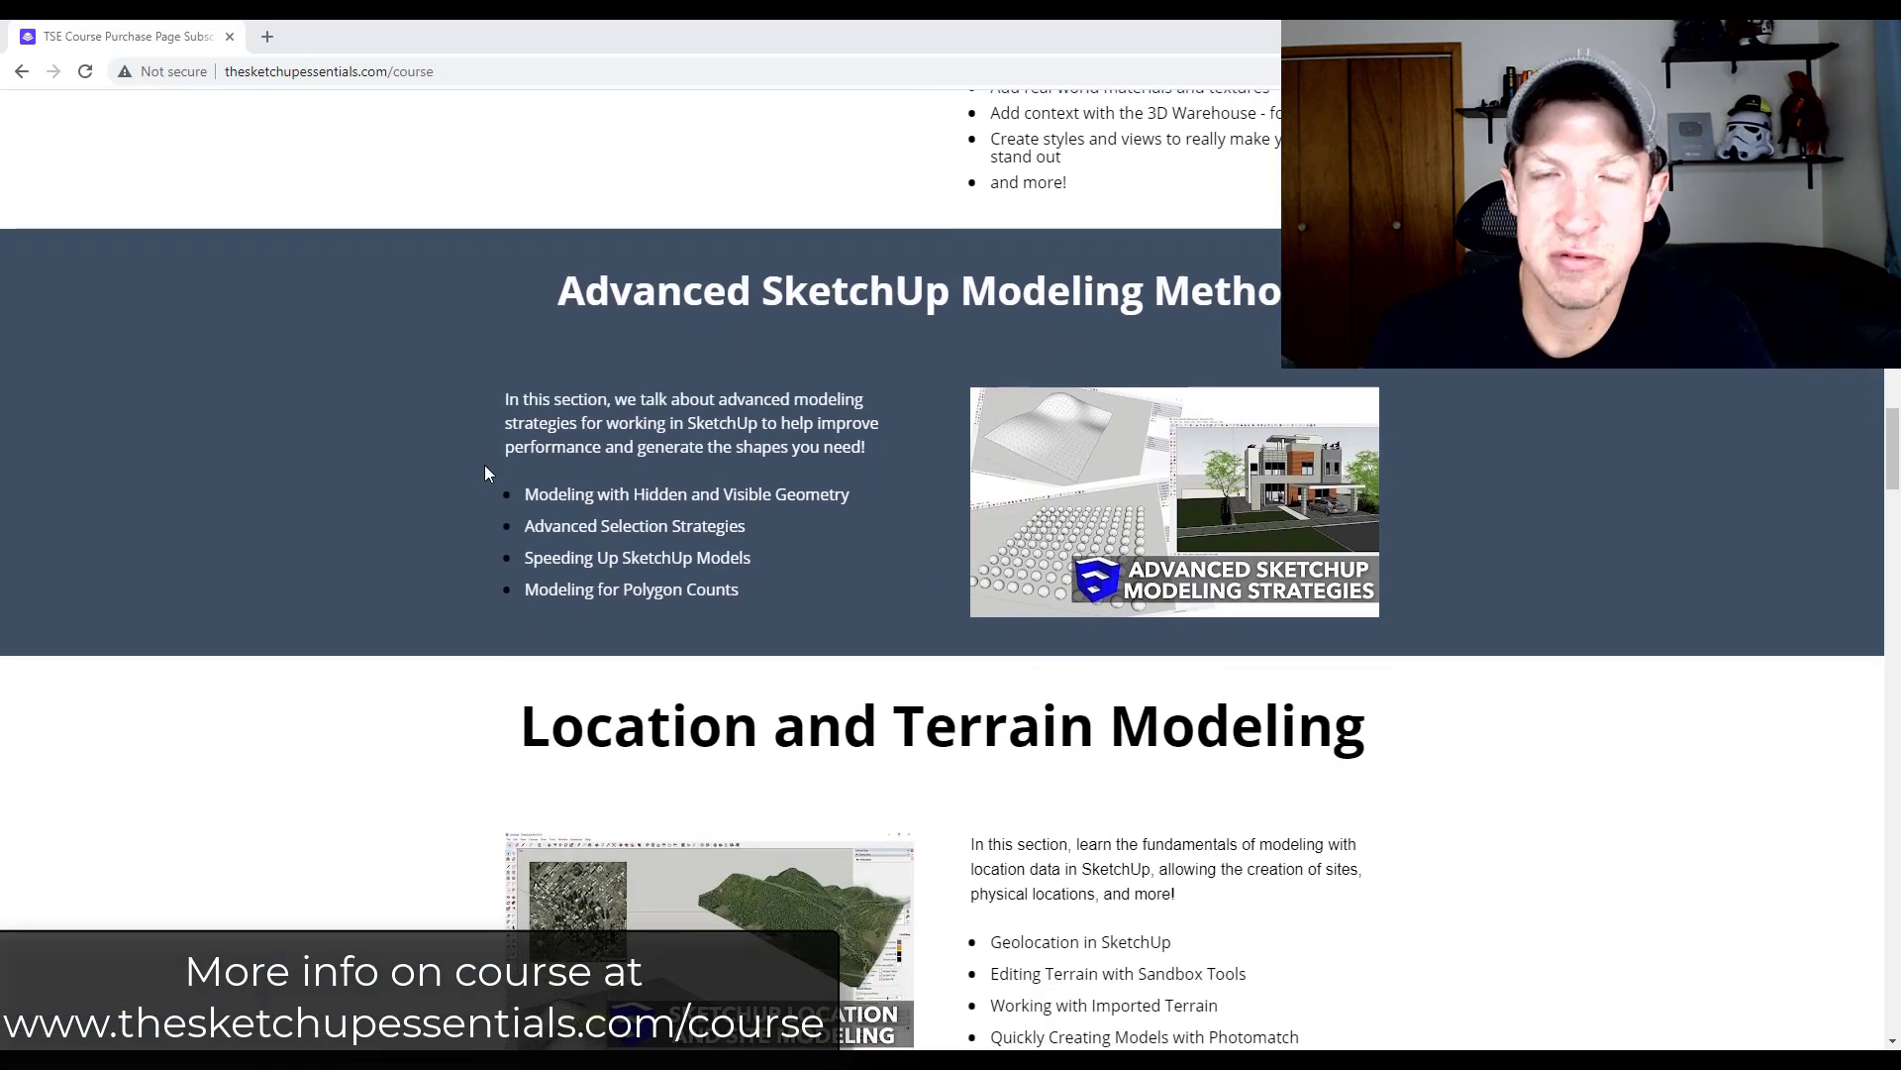
scroll(468, 463, "down", 5)
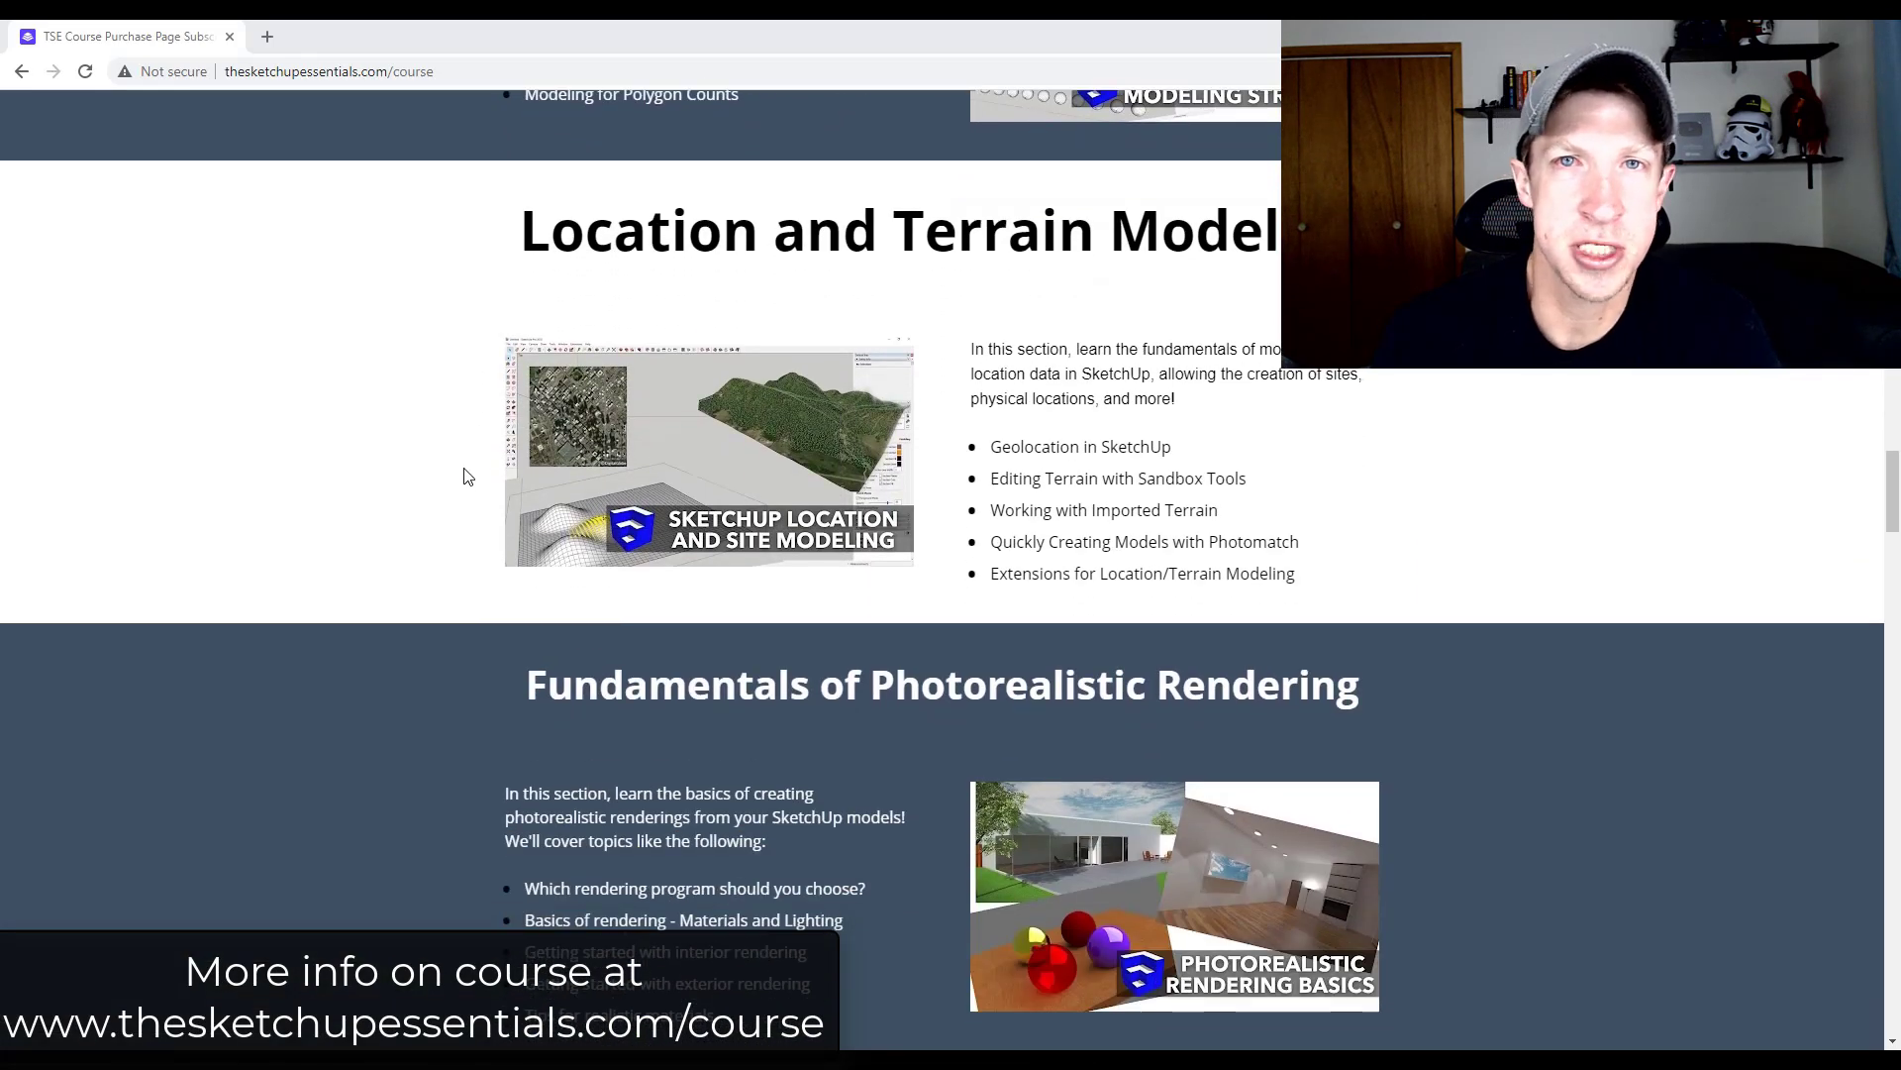
scroll(463, 481, "down", 4)
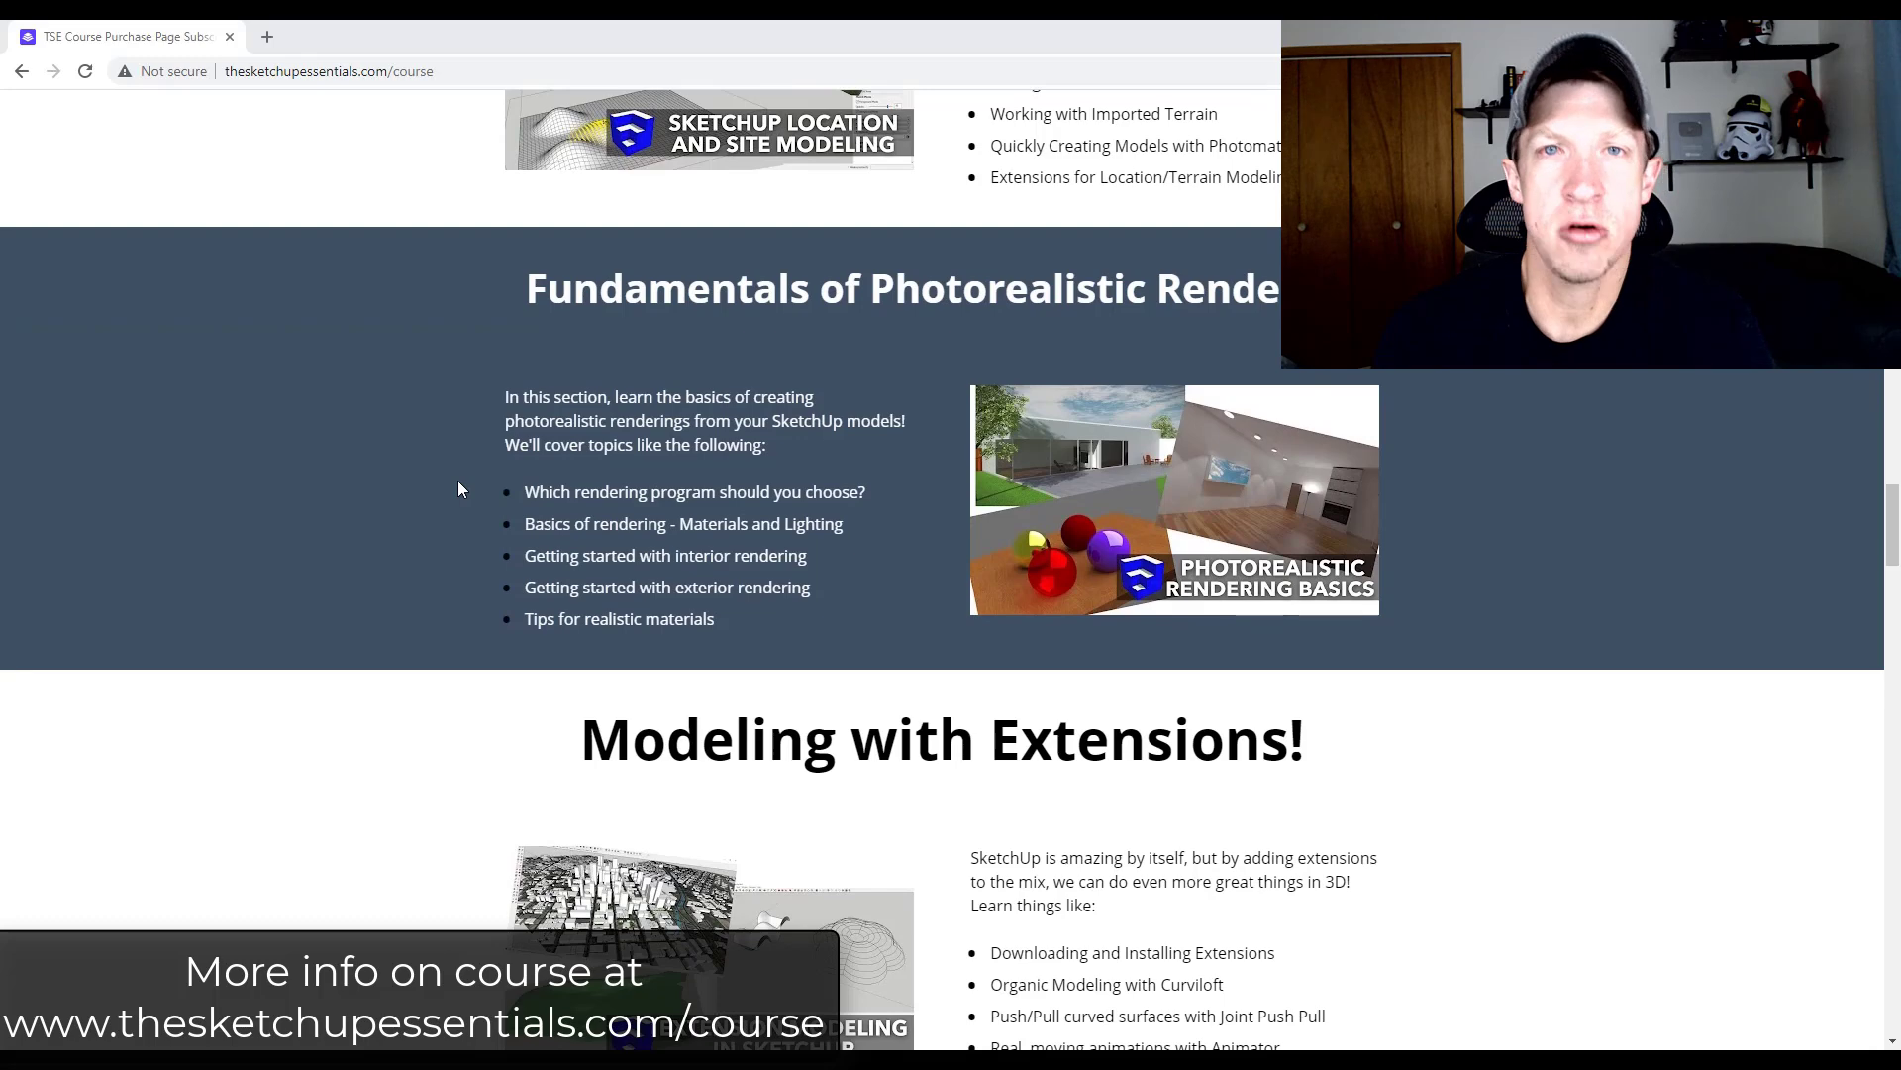
scroll(458, 488, "down", 5)
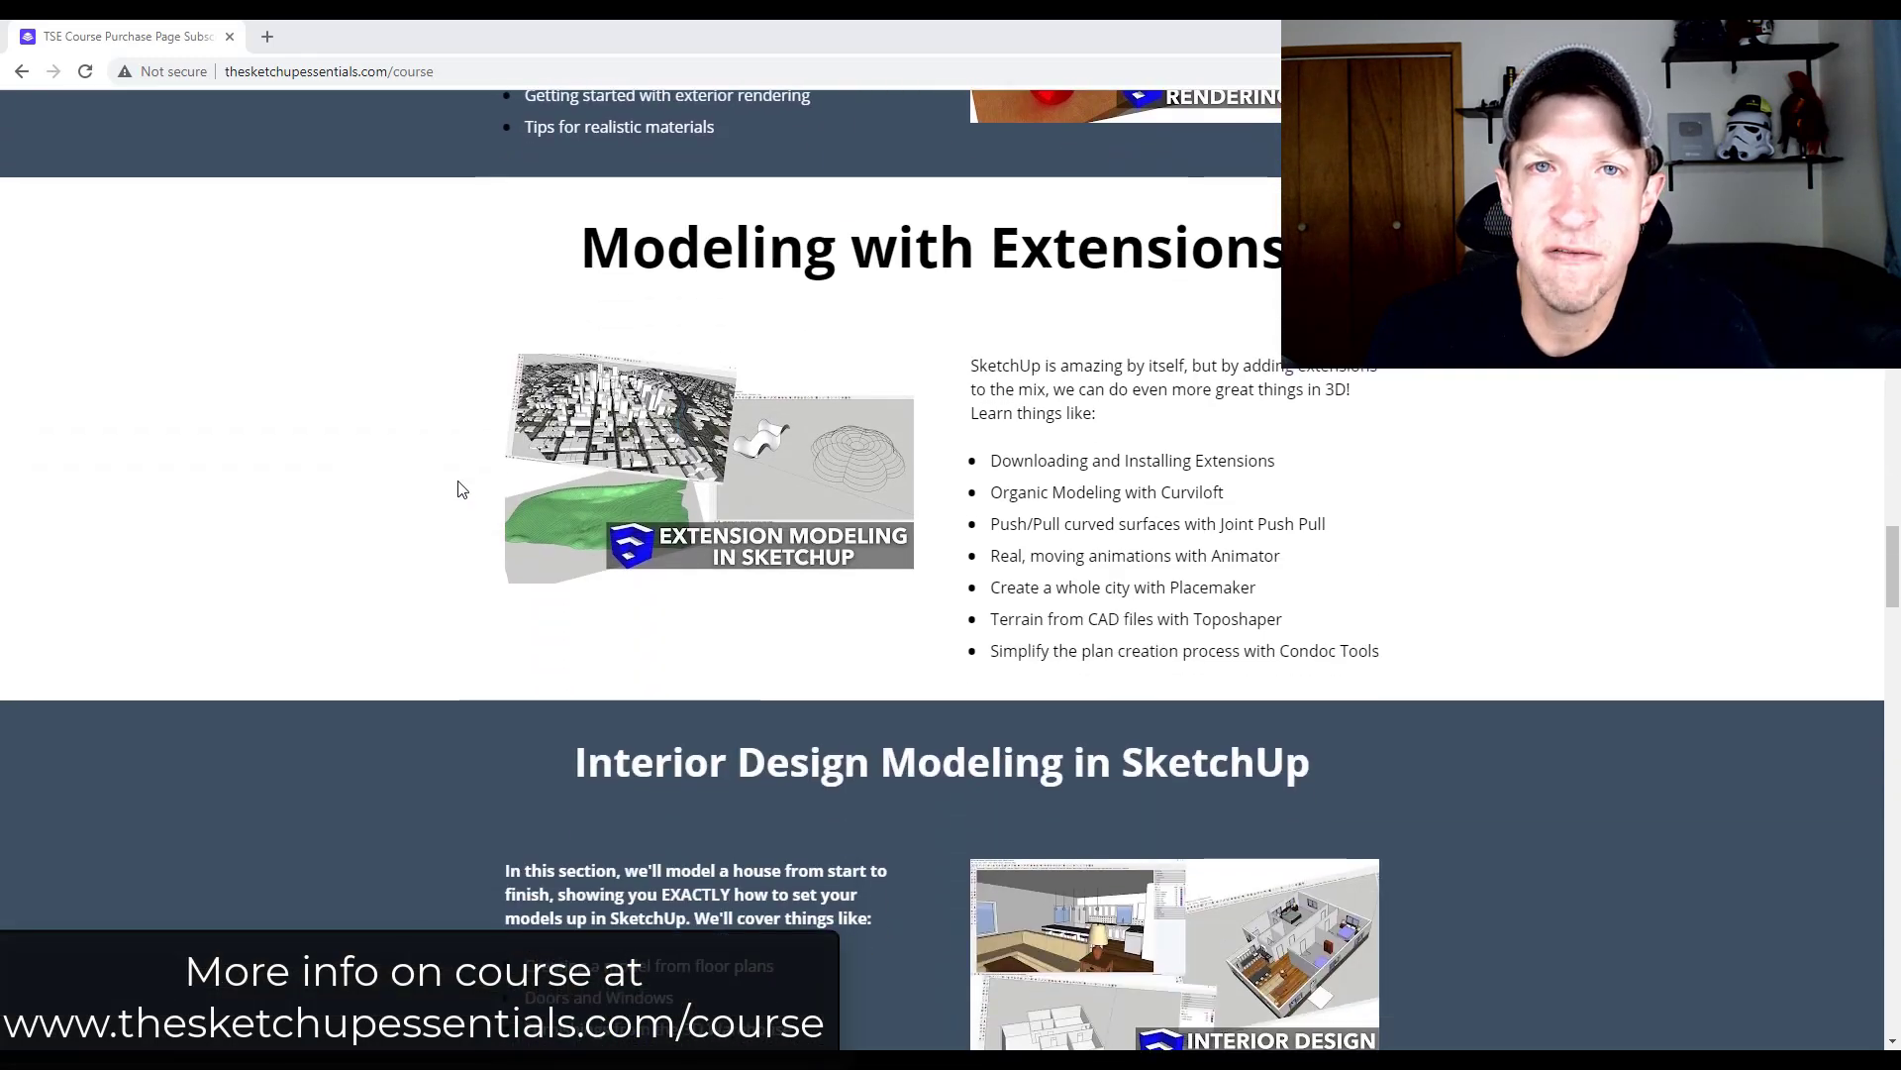
scroll(459, 488, "down", 4)
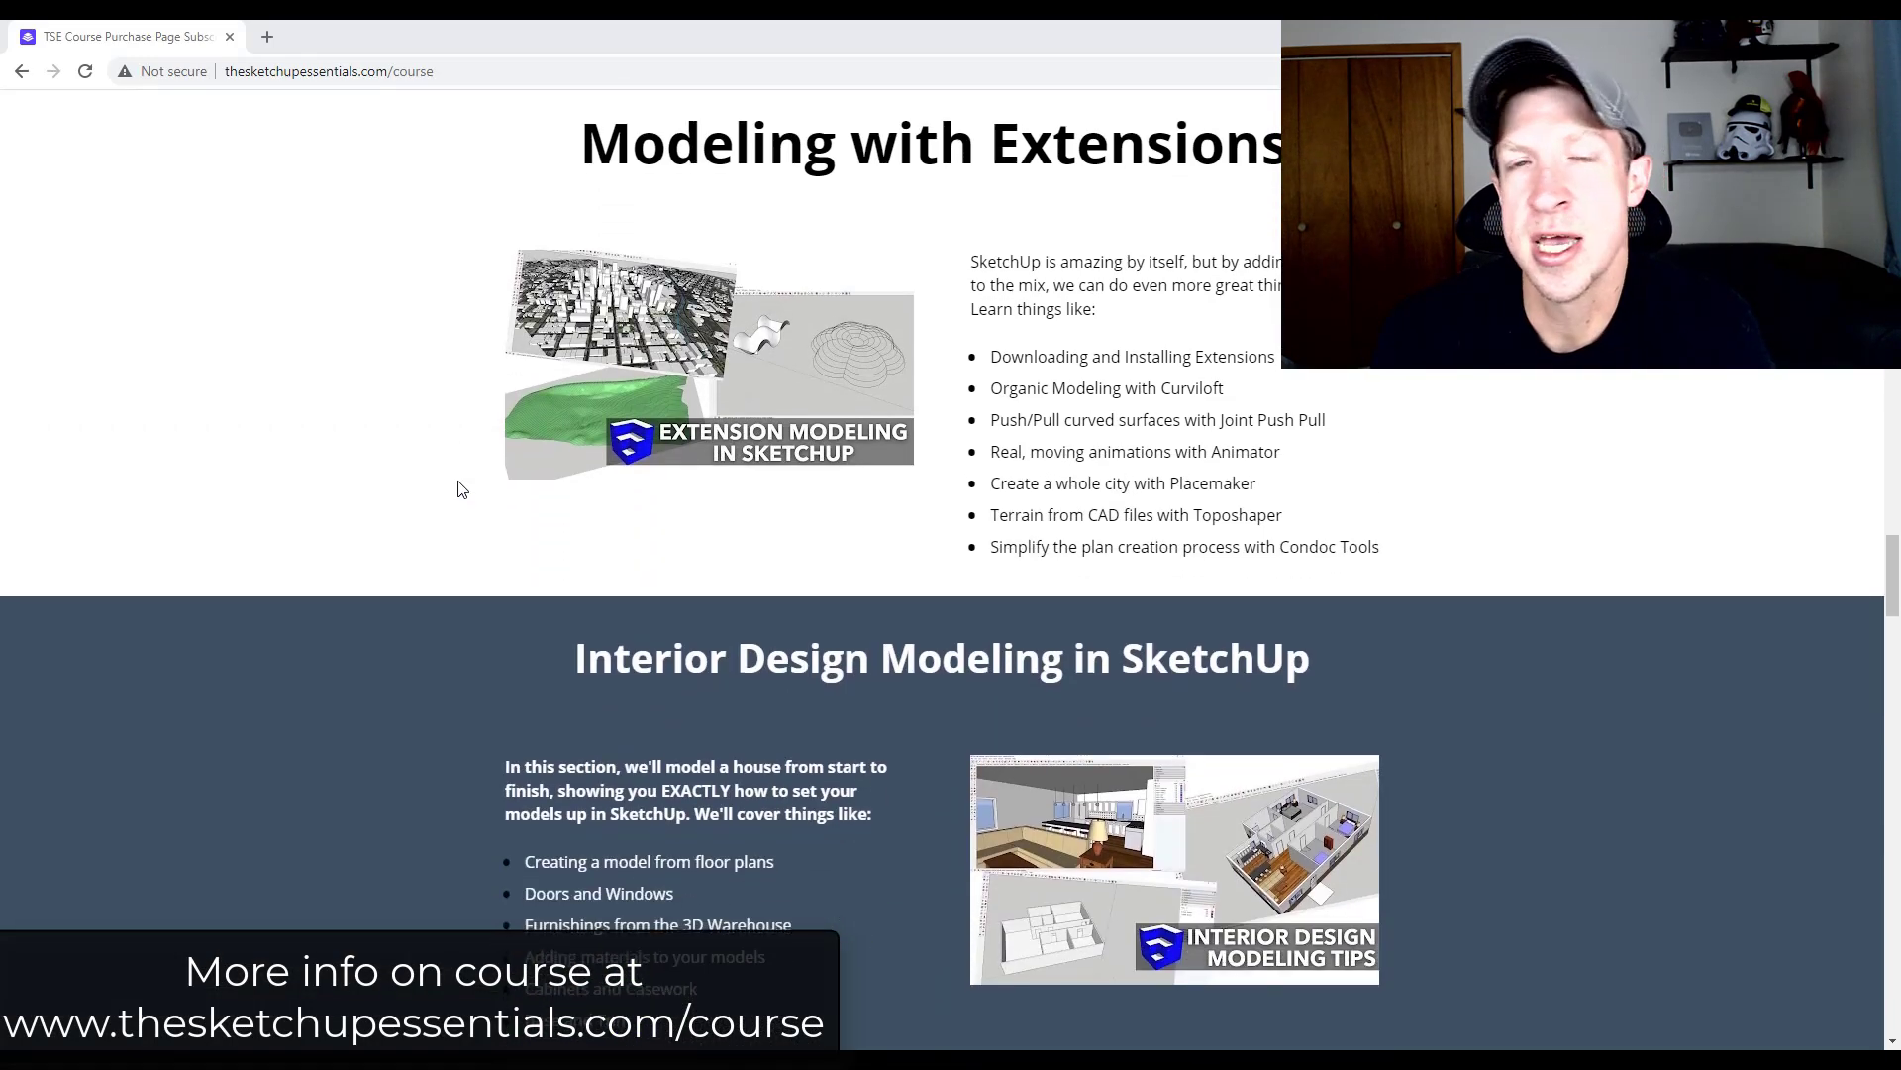
scroll(459, 482, "down", 5)
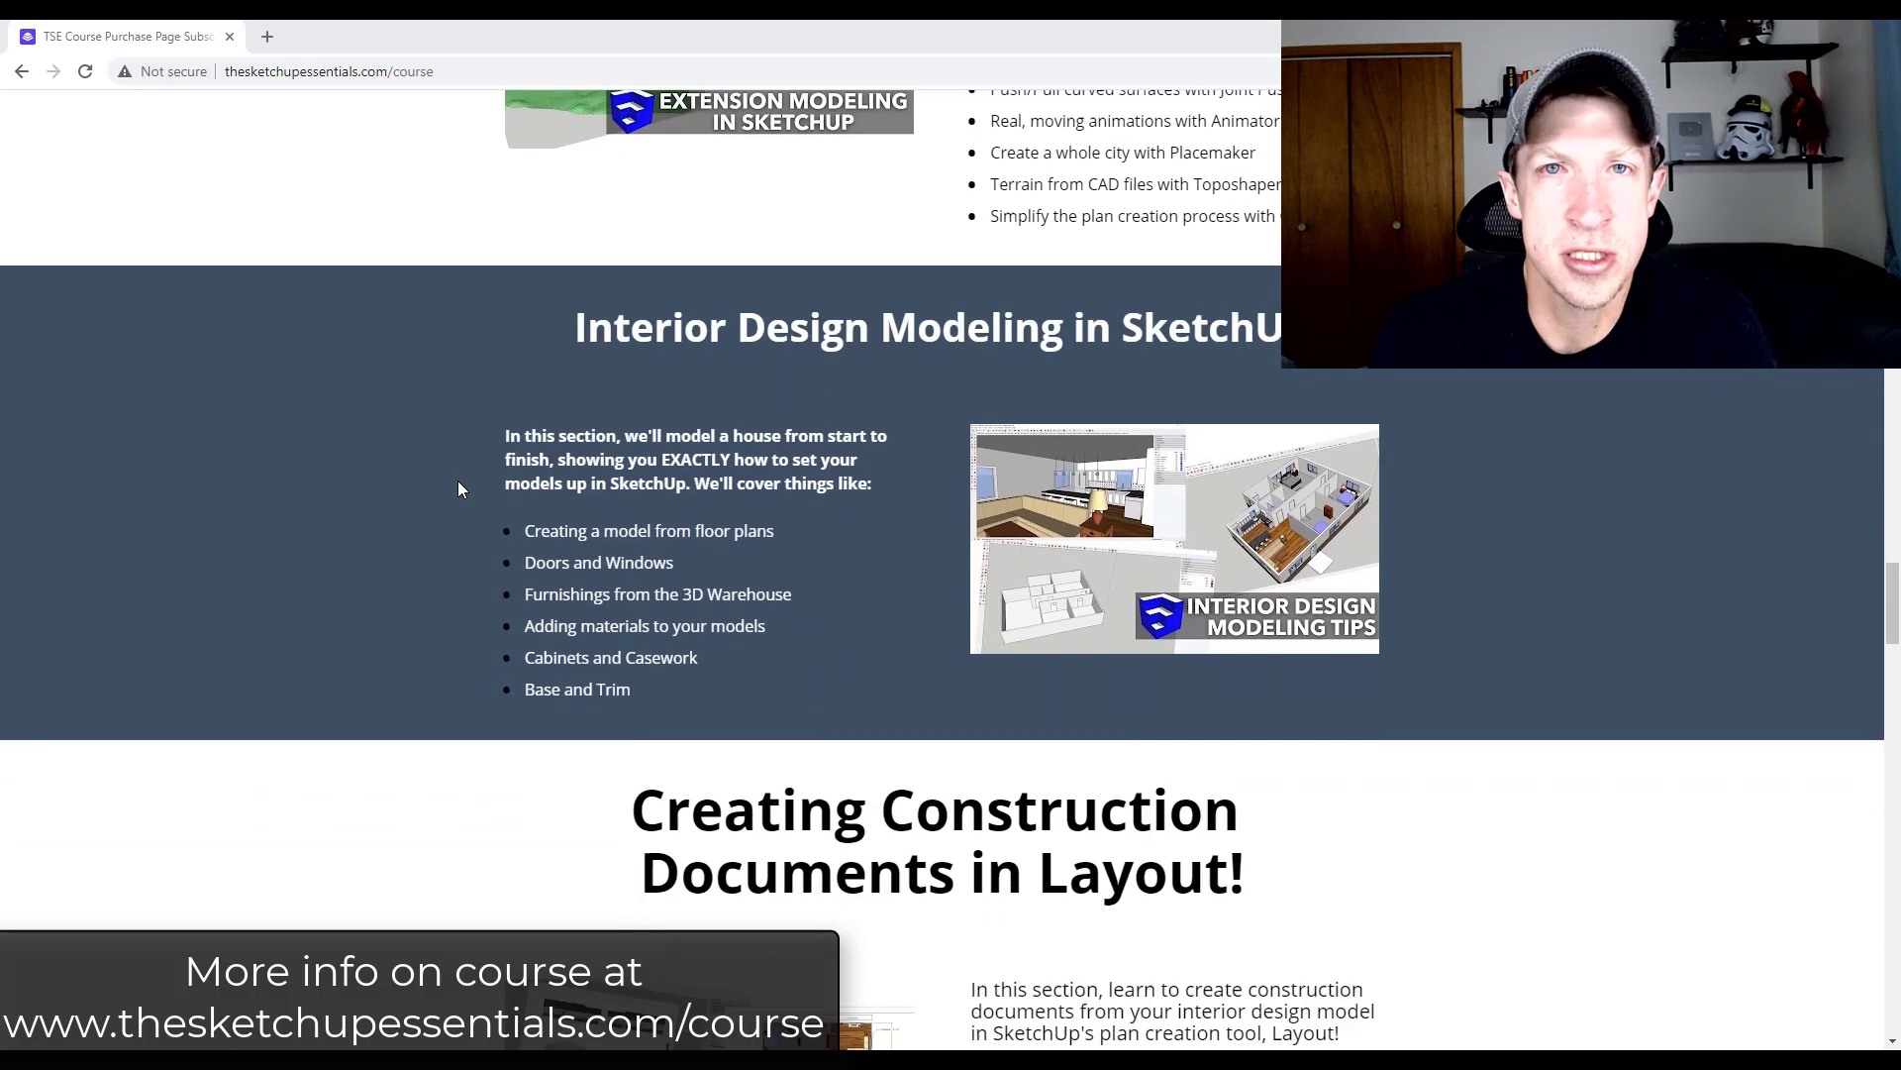
scroll(460, 508, "down", 1)
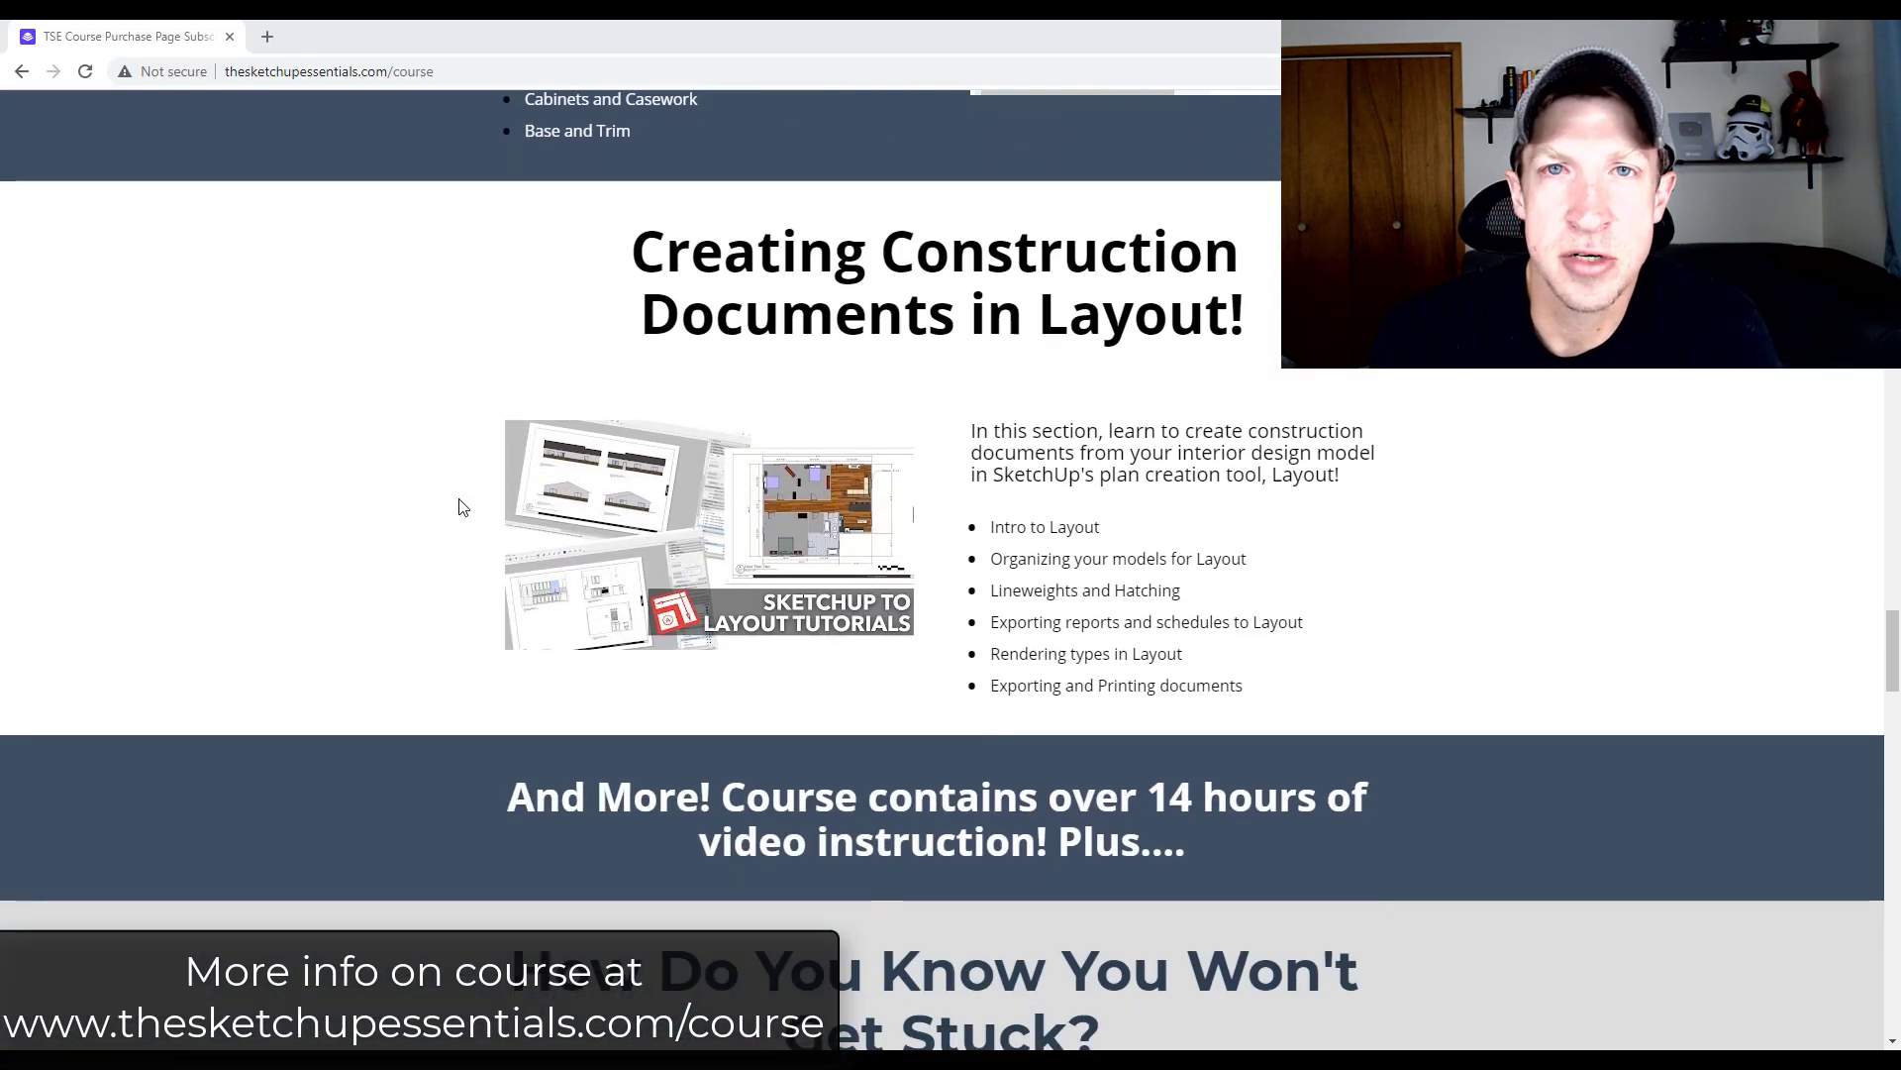
scroll(460, 507, "down", 7)
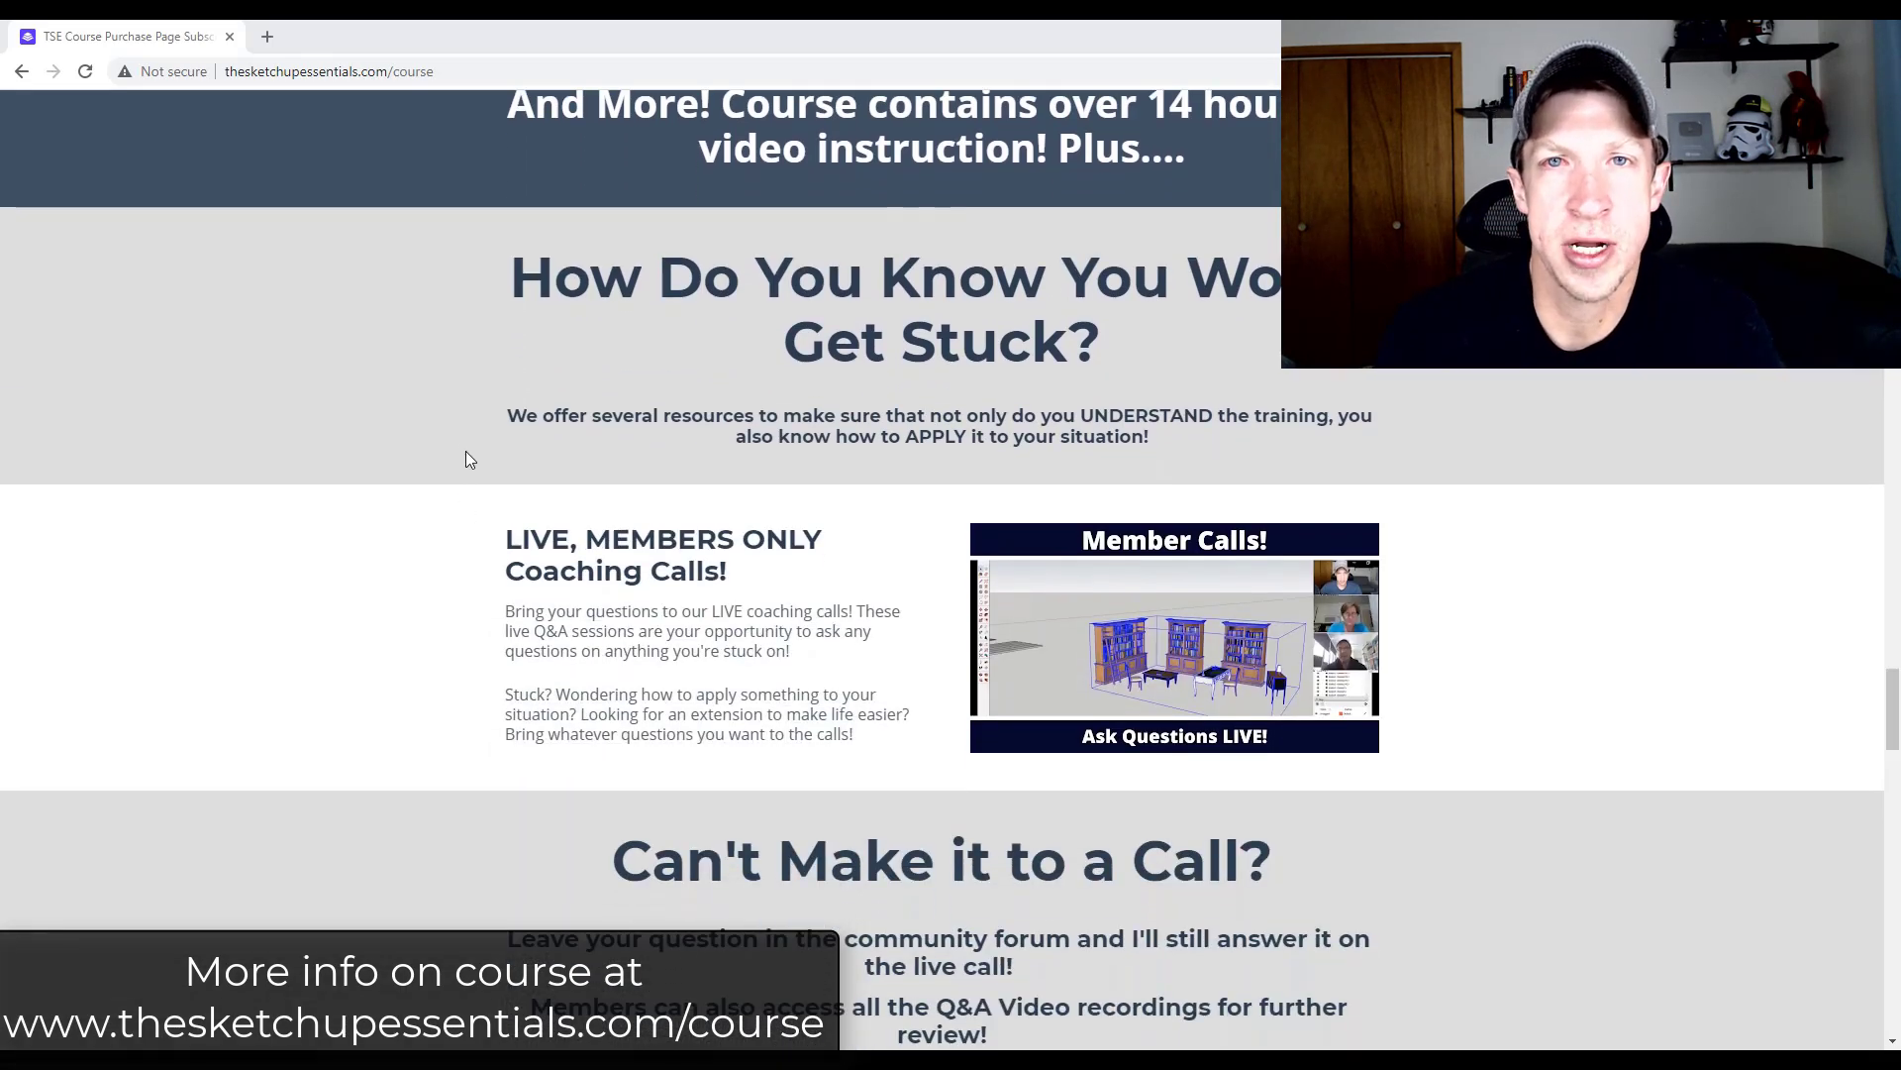
scroll(466, 451, "down", 7)
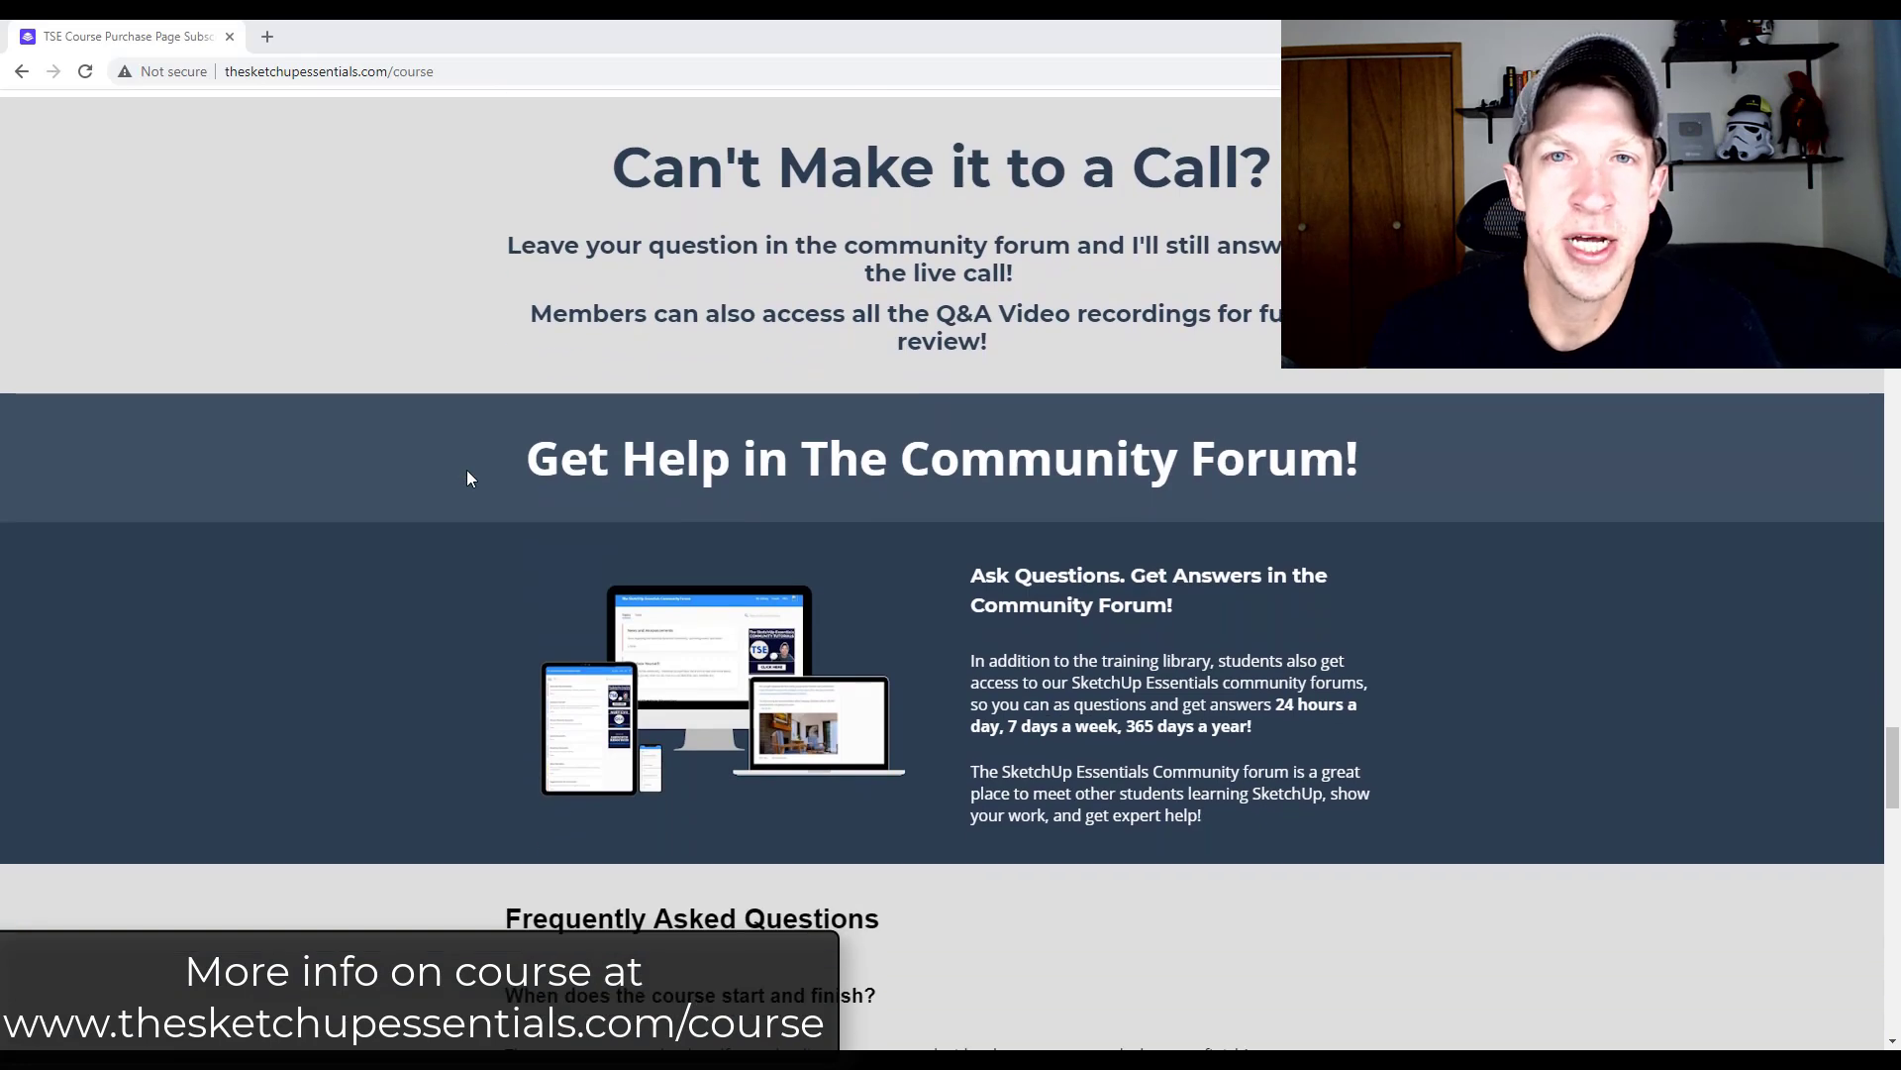
scroll(469, 478, "down", 7)
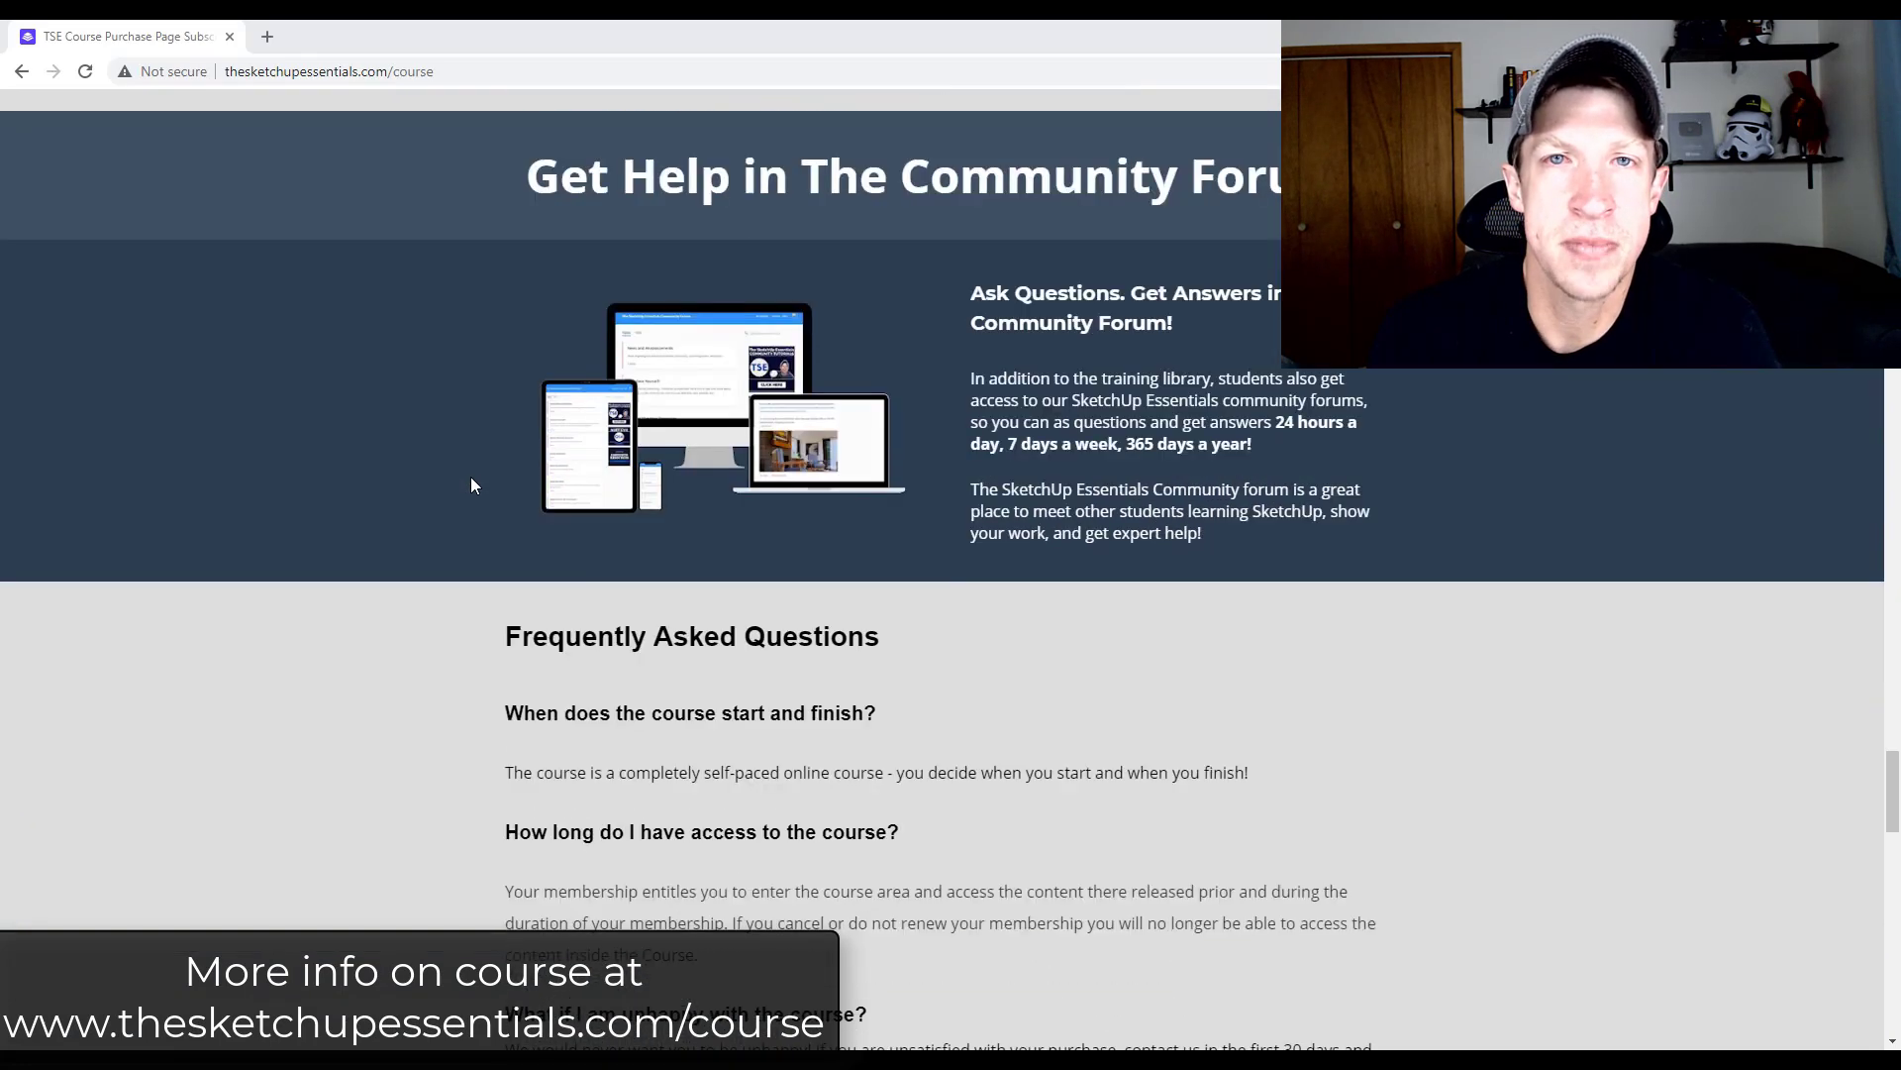
scroll(468, 485, "down", 7)
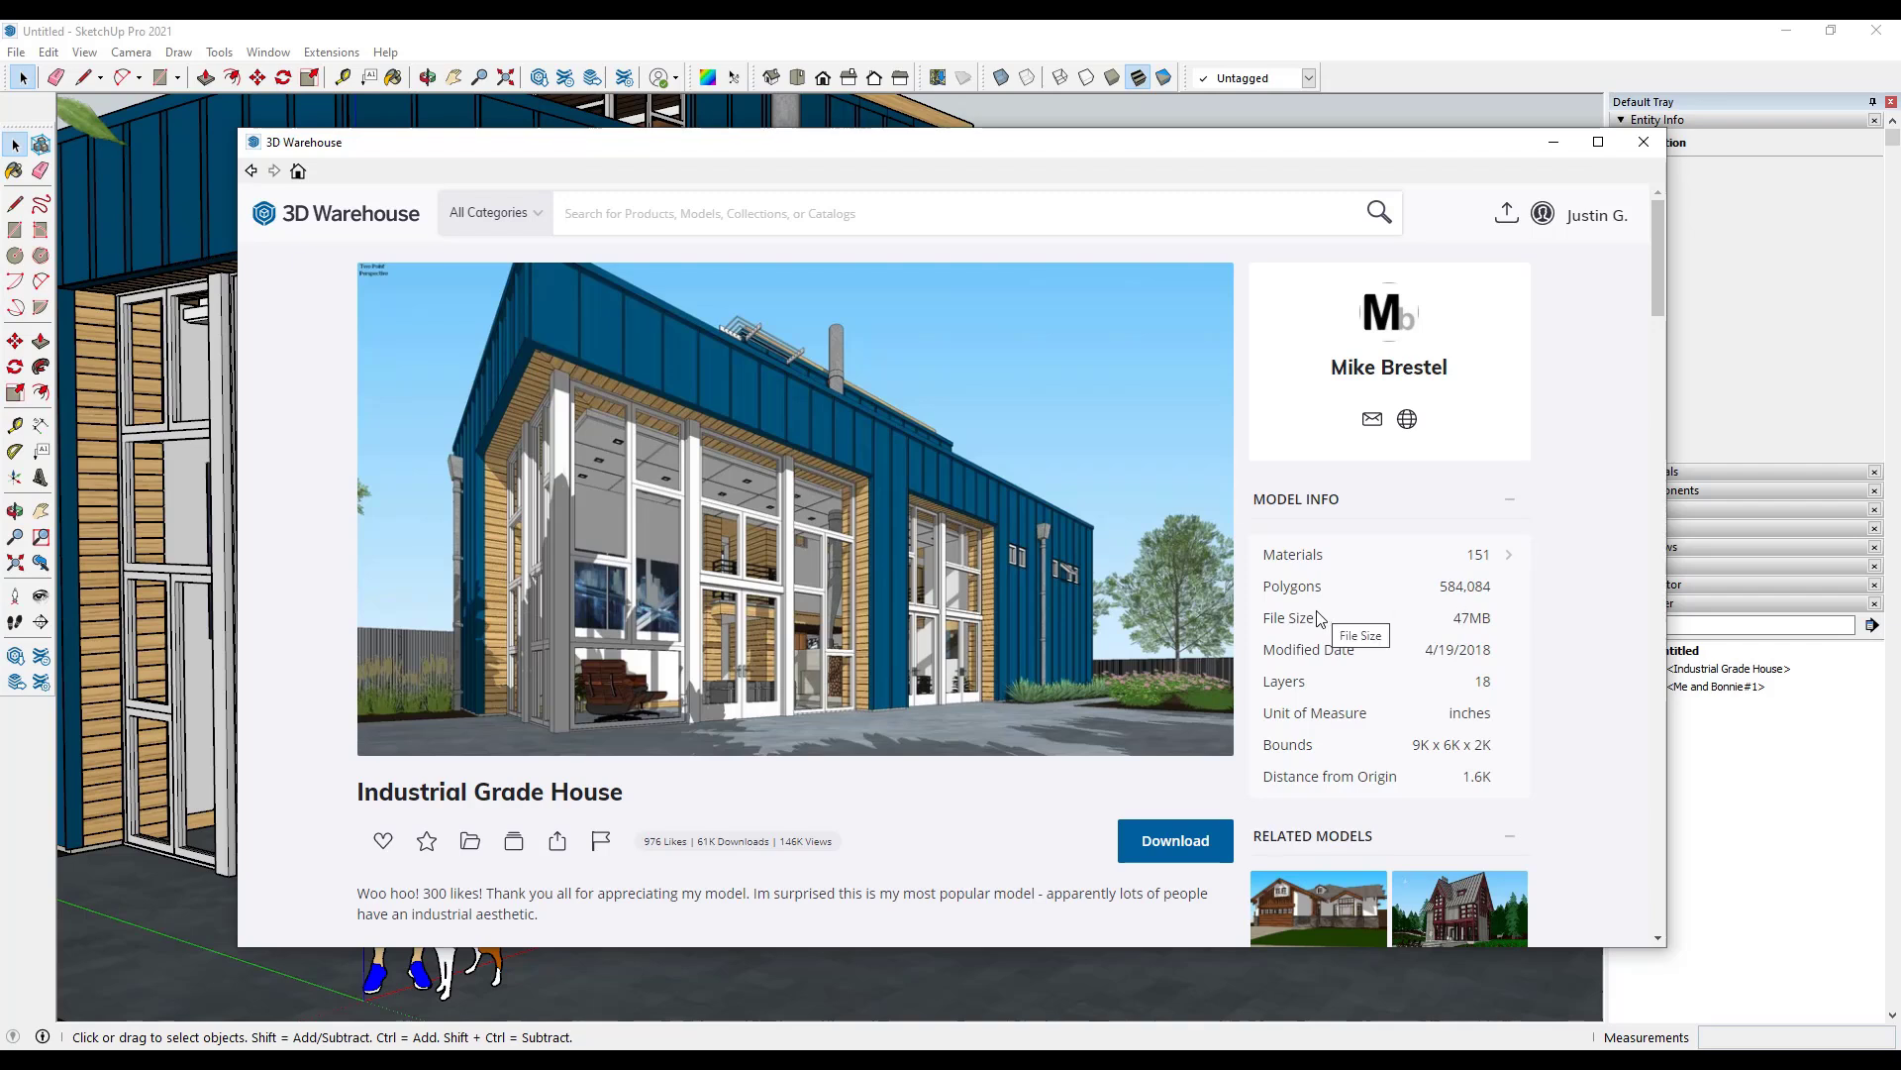
Minimize the 3D Warehouse window and examine the Industrial Grade House model, from the full site extents to the house exterior.
left_click(1553, 143)
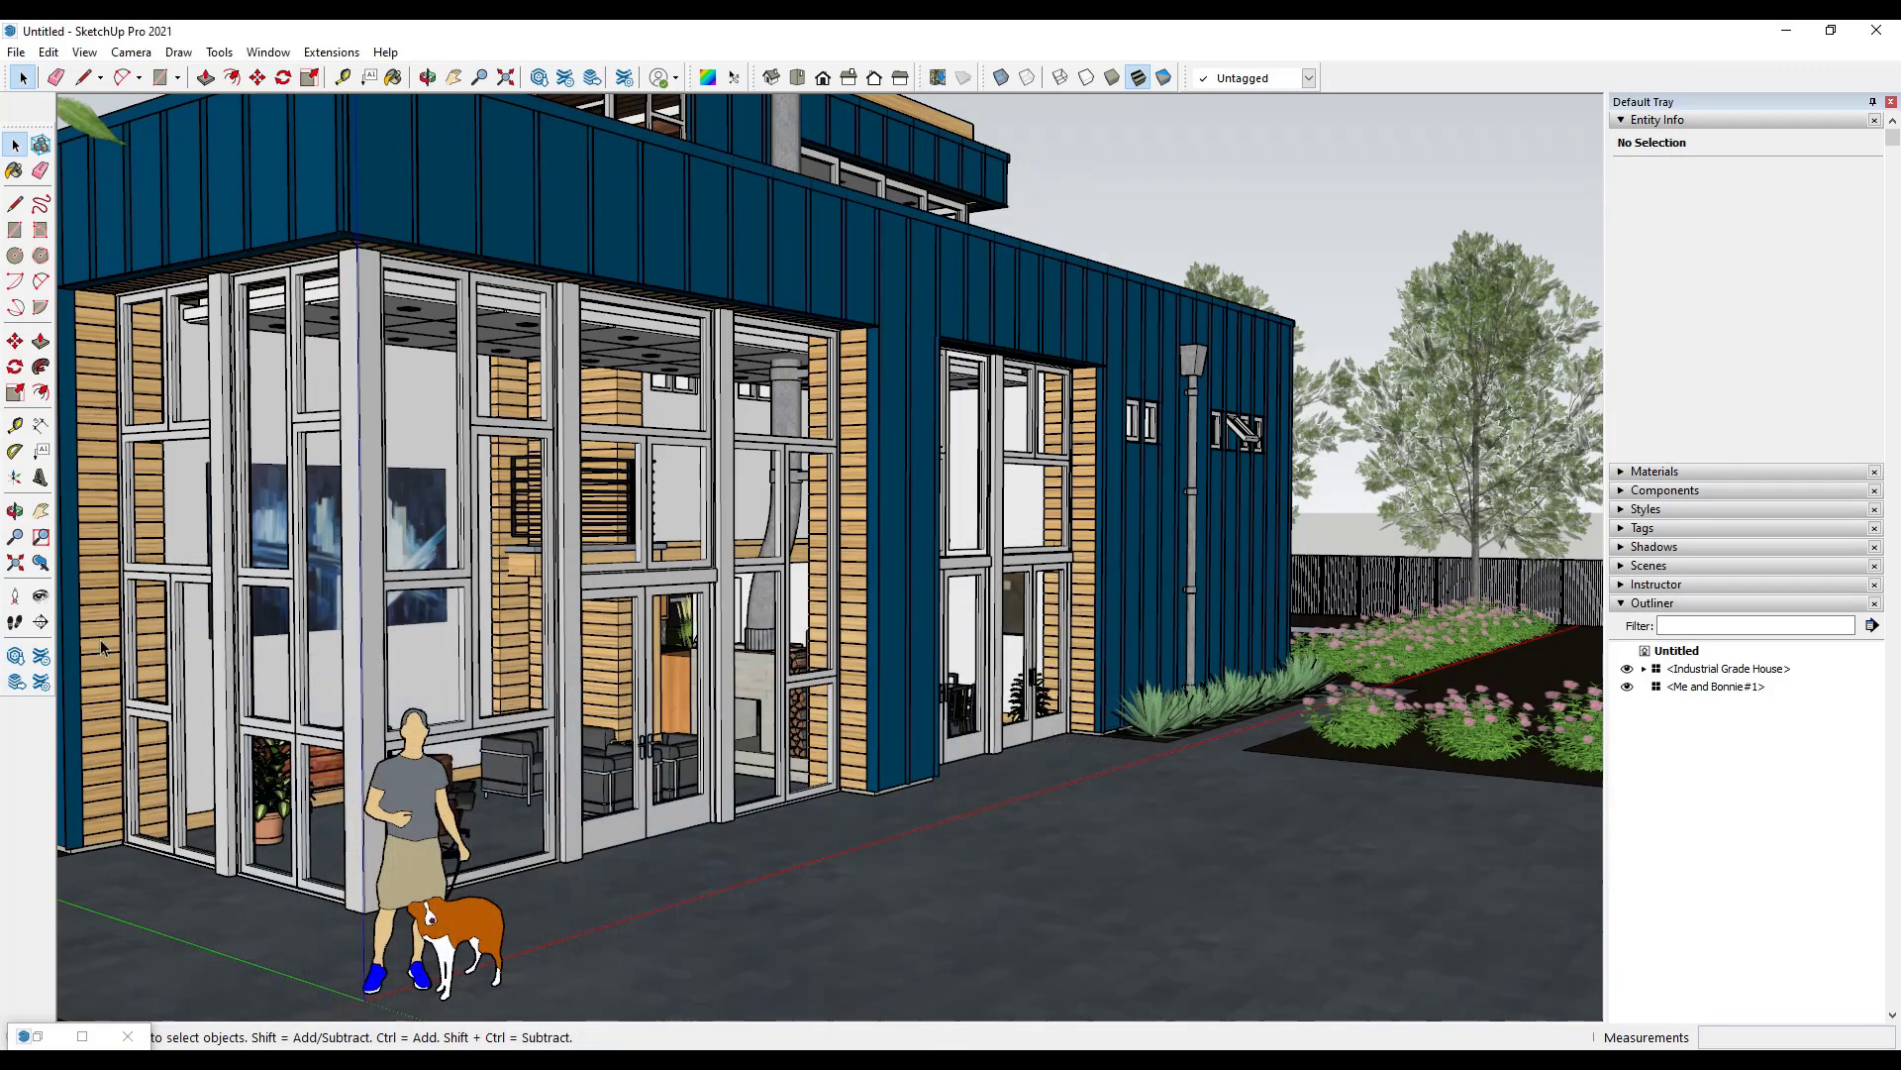
left_click(17, 564)
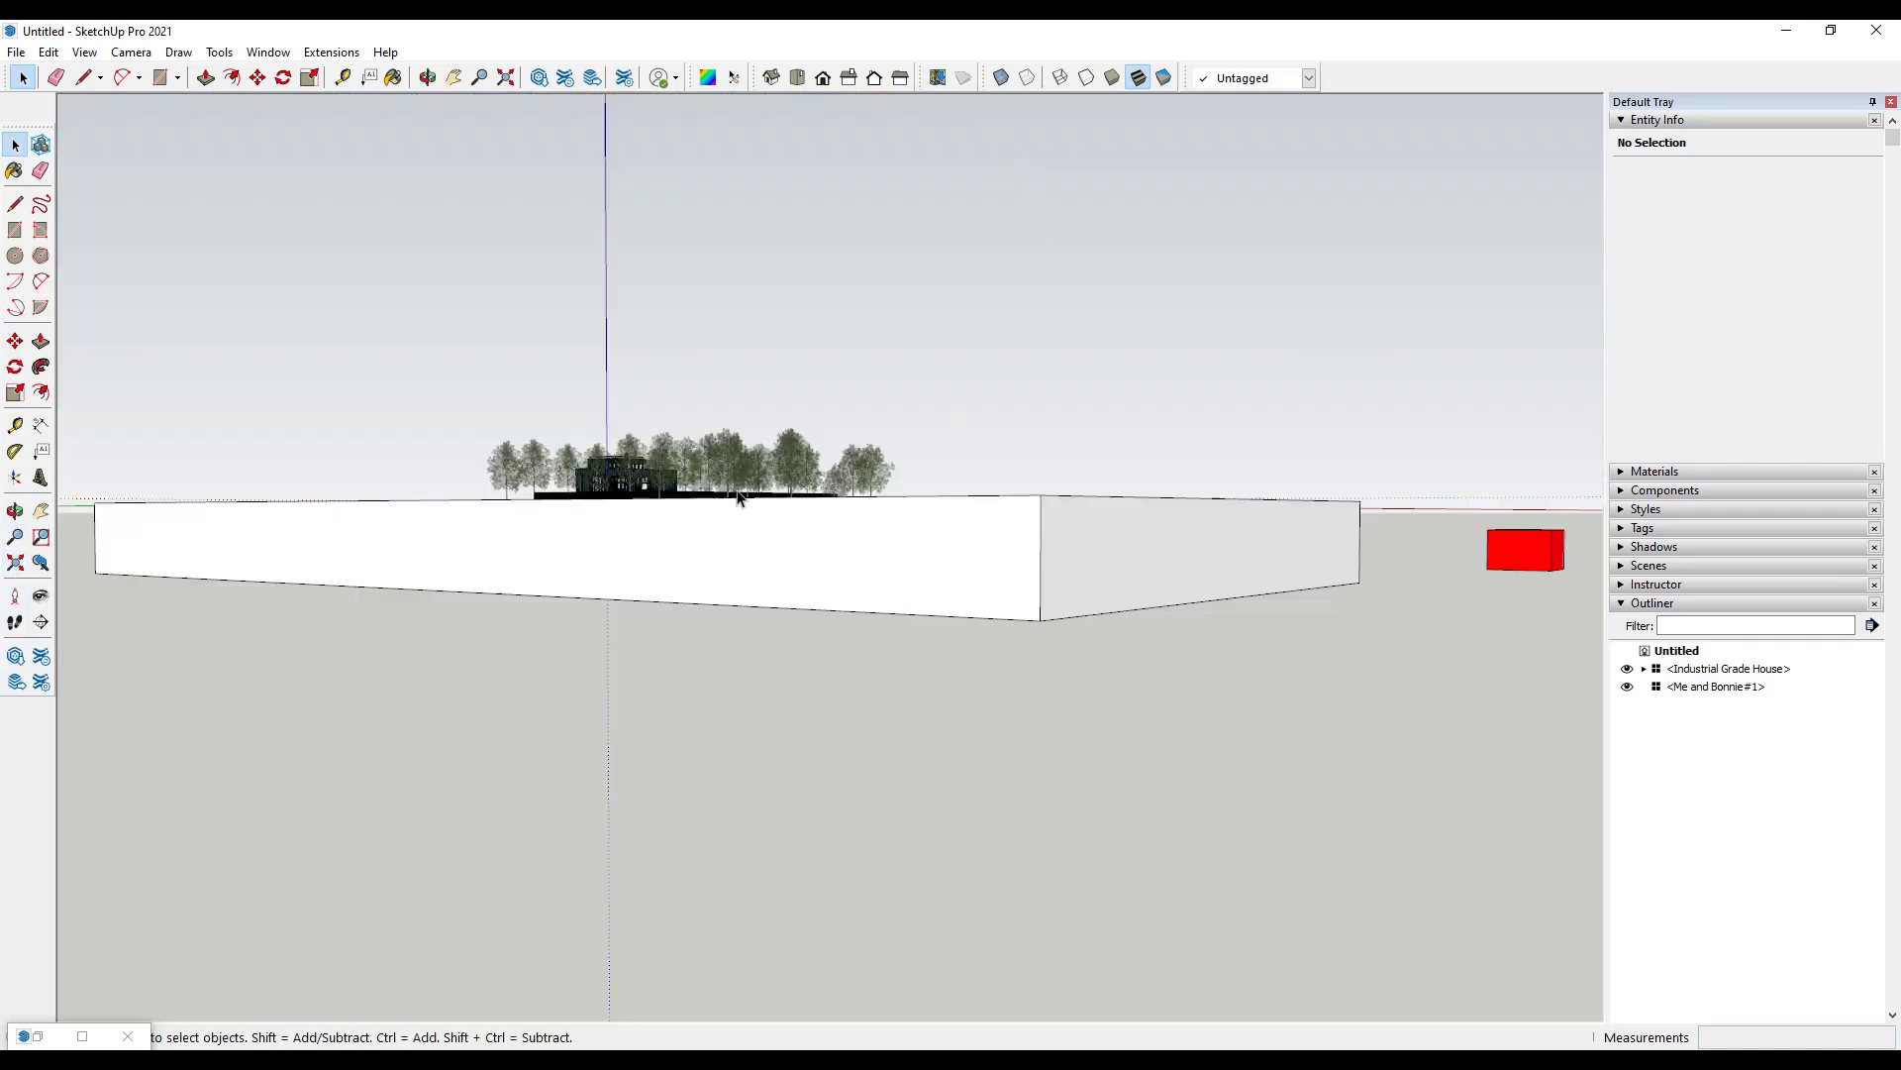
middle_click_drag(724, 567, 639, 705)
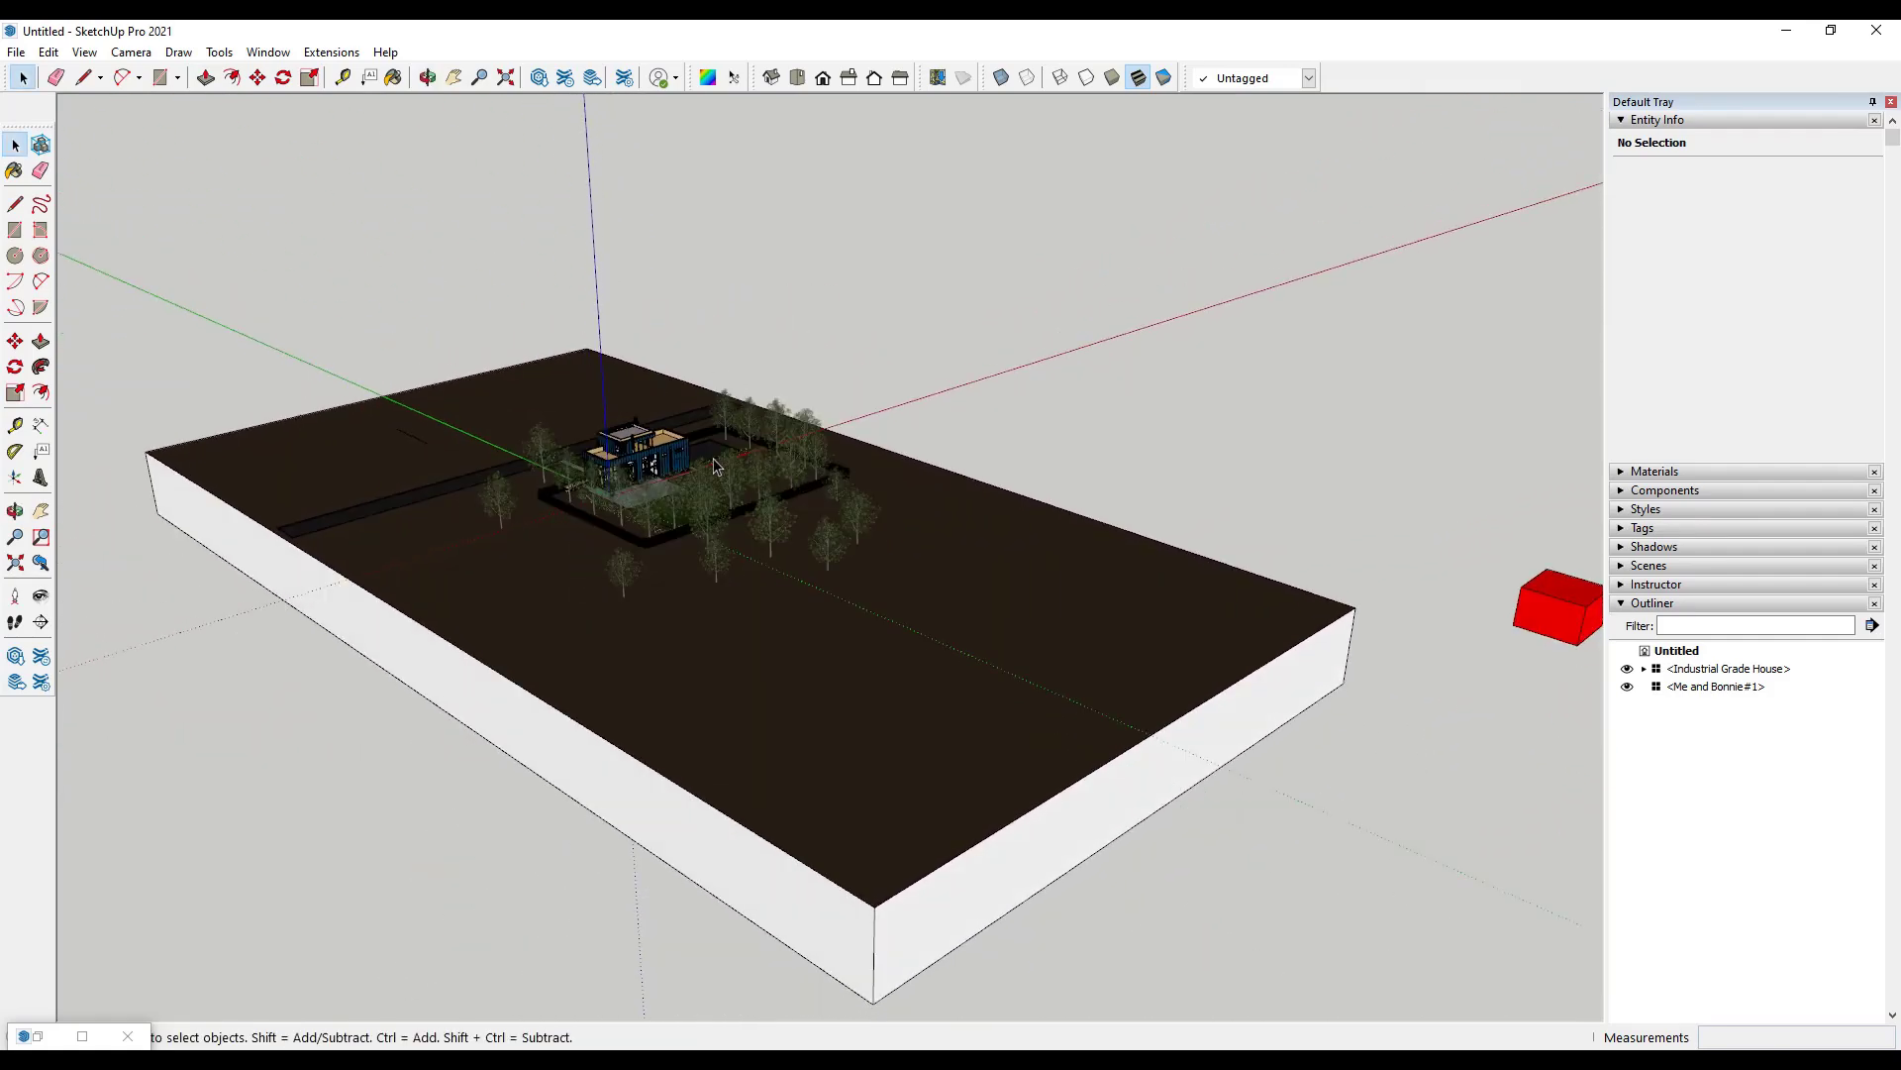
scroll(608, 432, "up", 5)
middle_click_drag(614, 437, 584, 546)
scroll(707, 509, "up", 6)
scroll(680, 529, "up", 1)
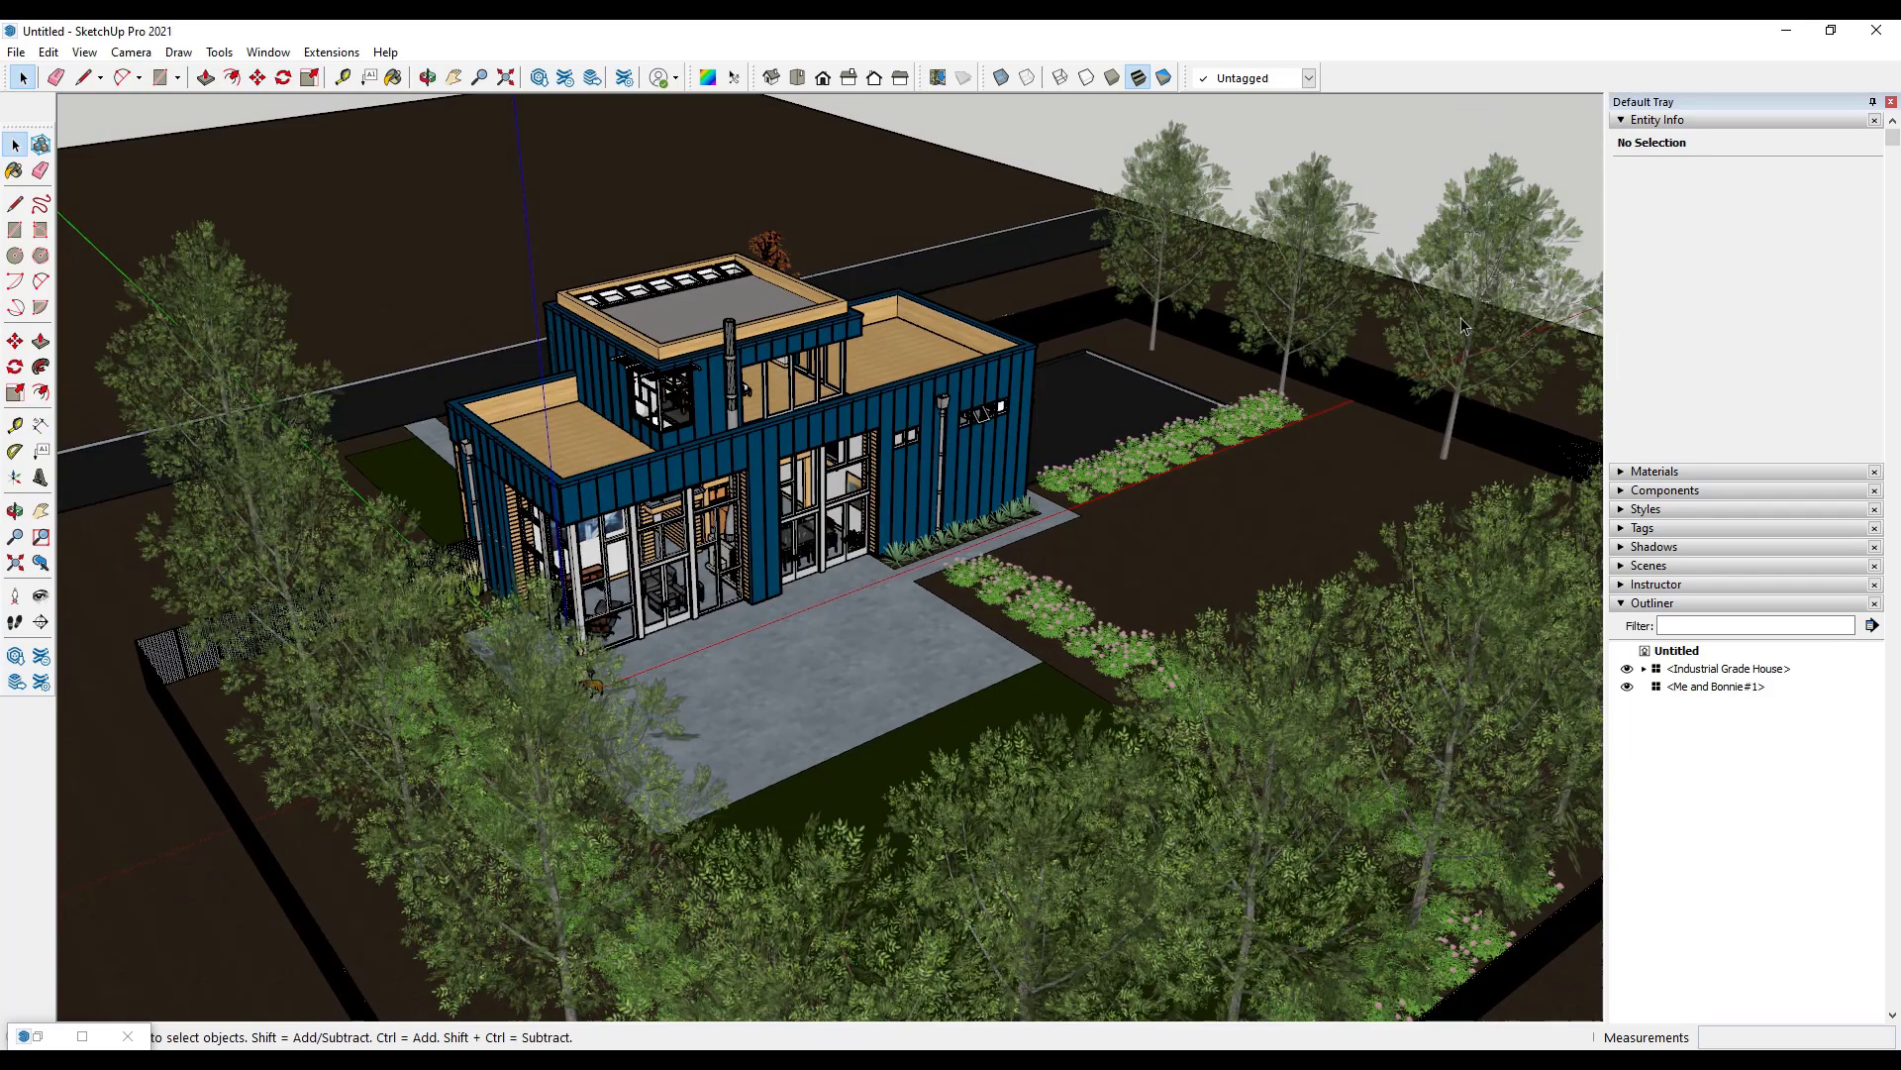
middle_click_drag(987, 444, 897, 446)
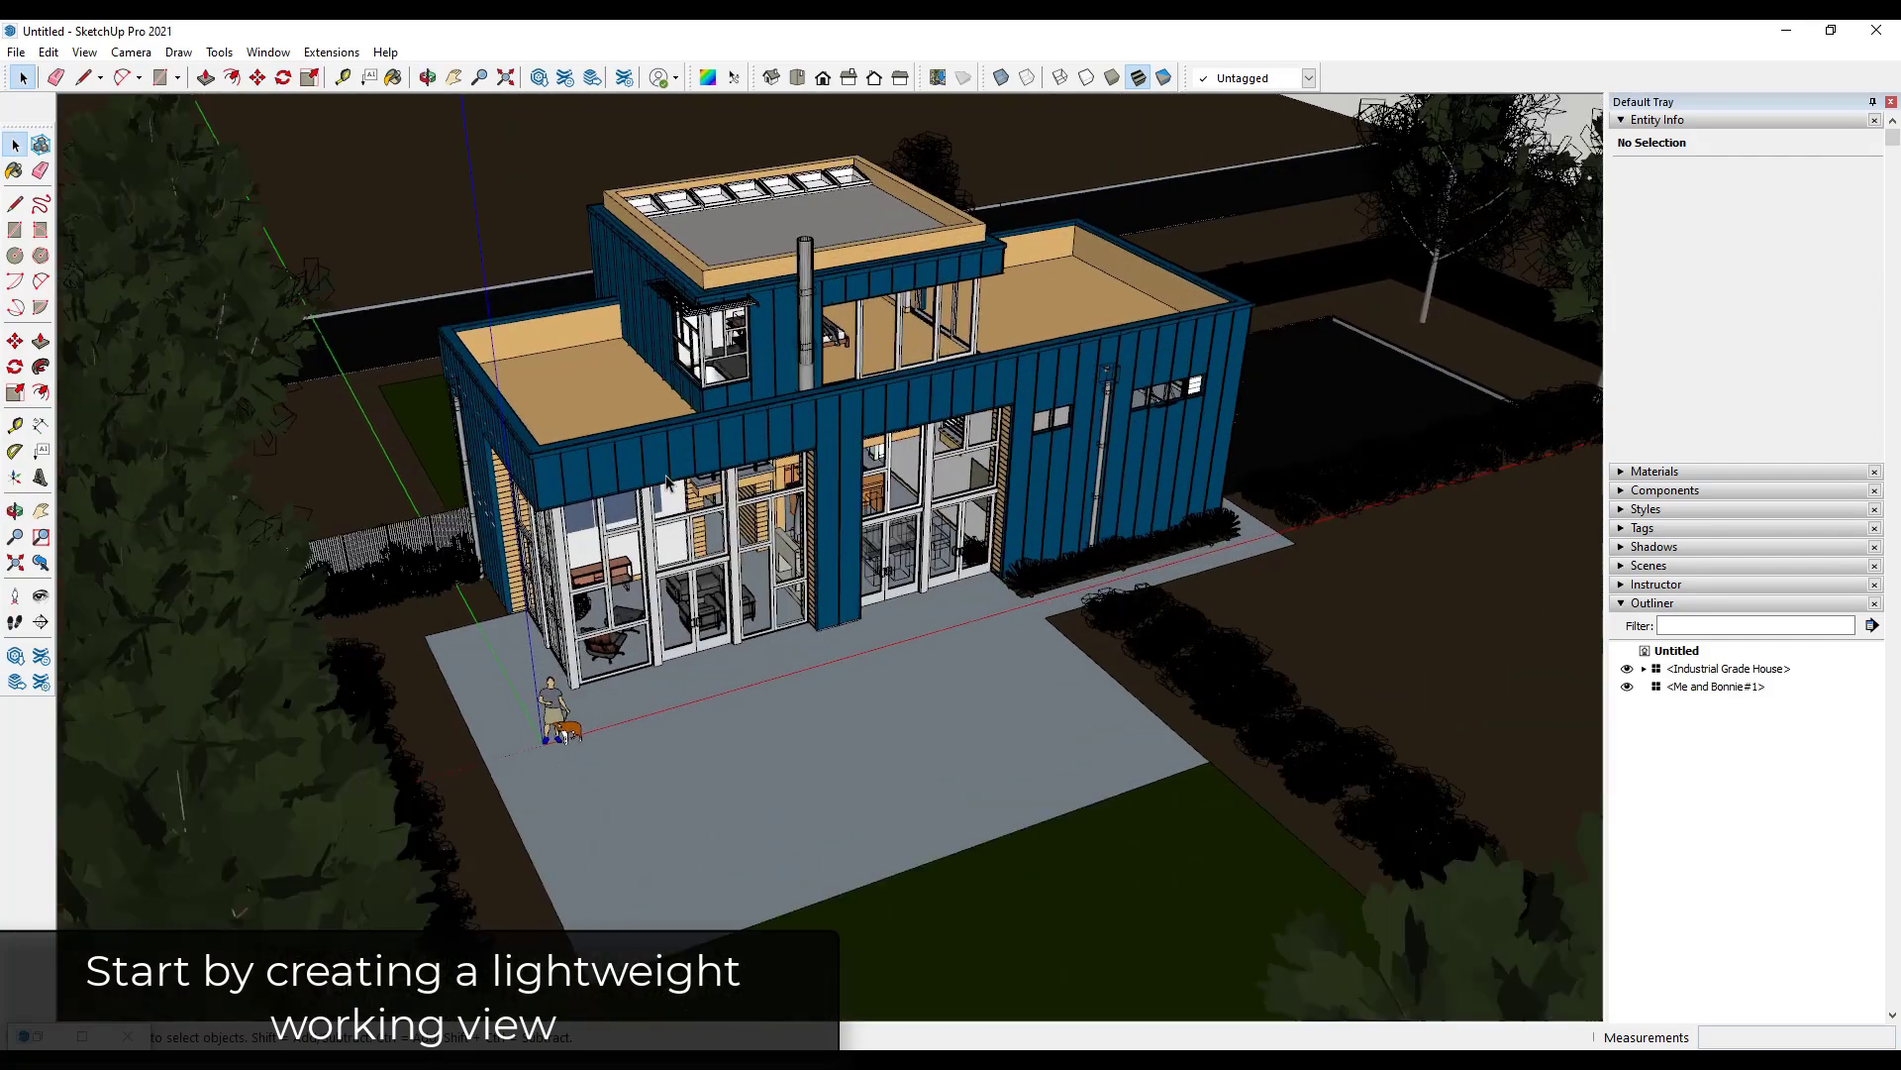
scroll(666, 482, "up", 4)
middle_click_drag(849, 616, 919, 579)
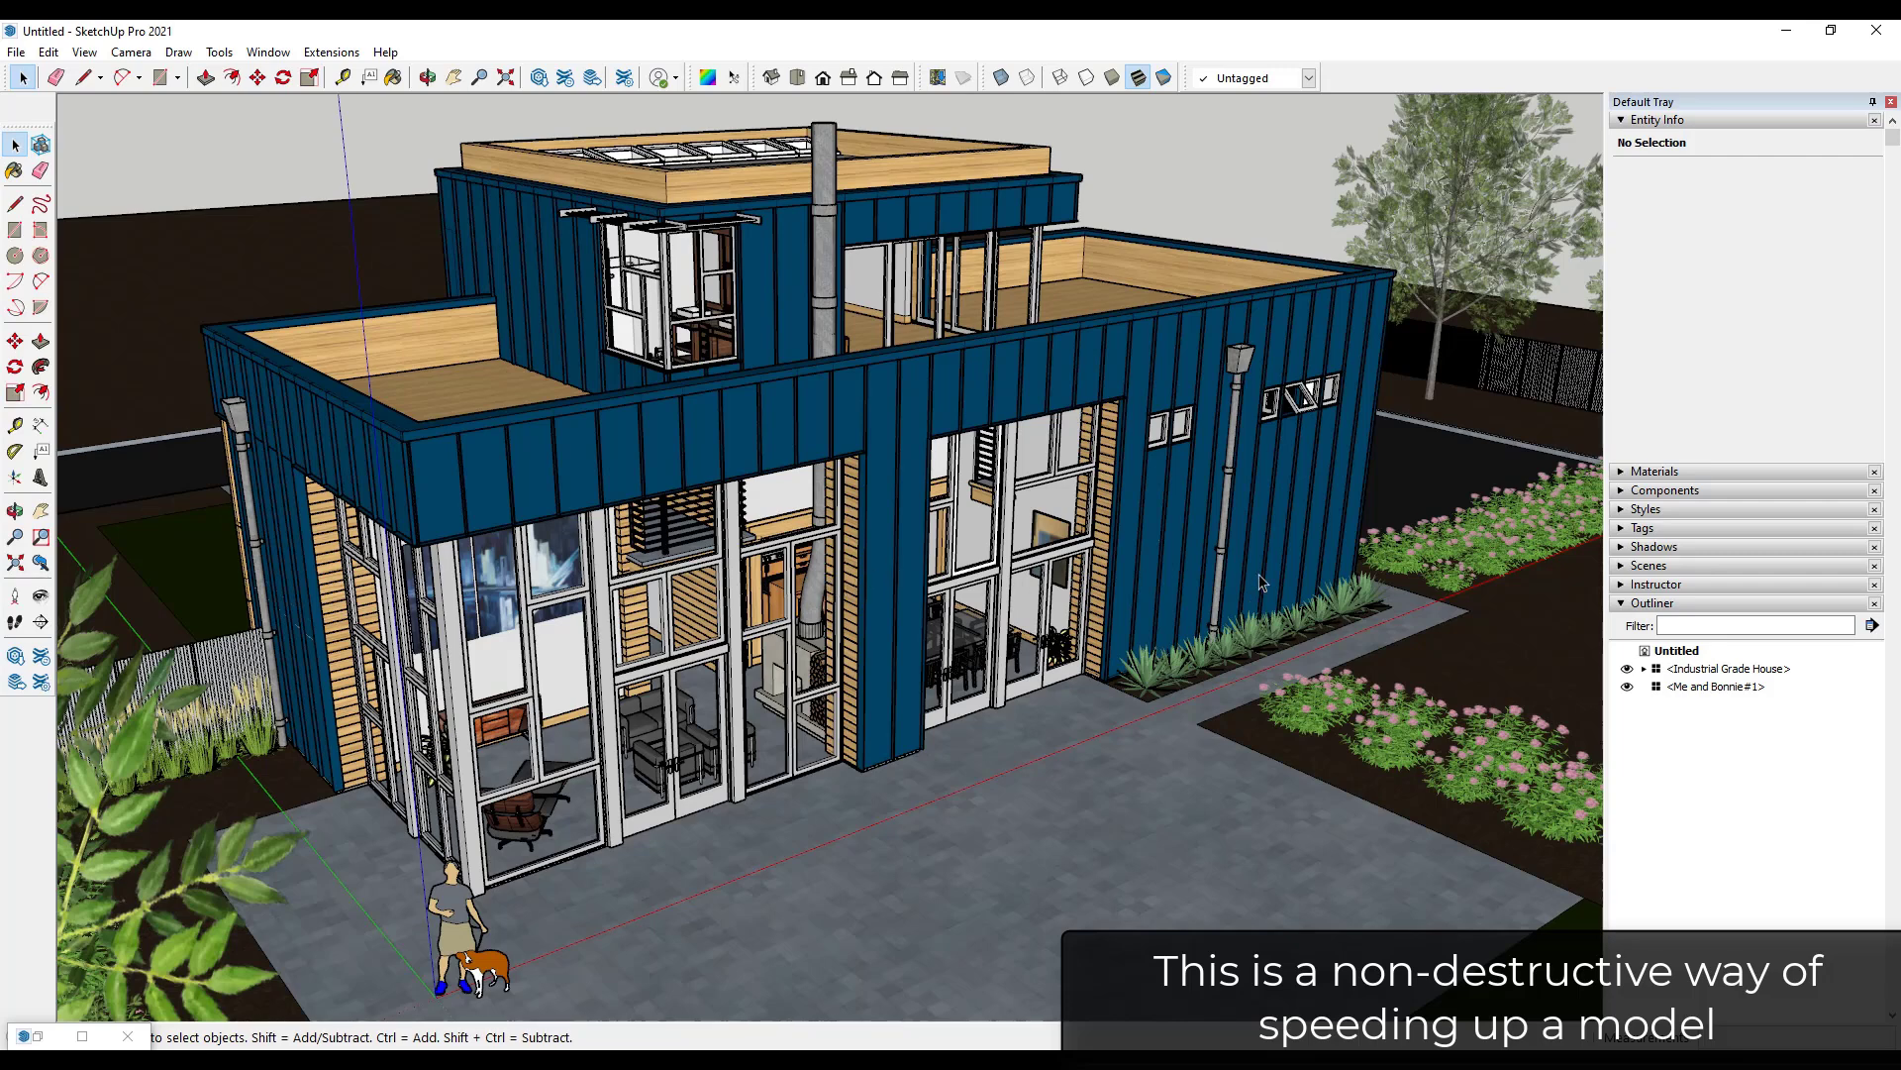
Open the edge settings of the Architectural Design Style for editing.
left_click(1622, 509)
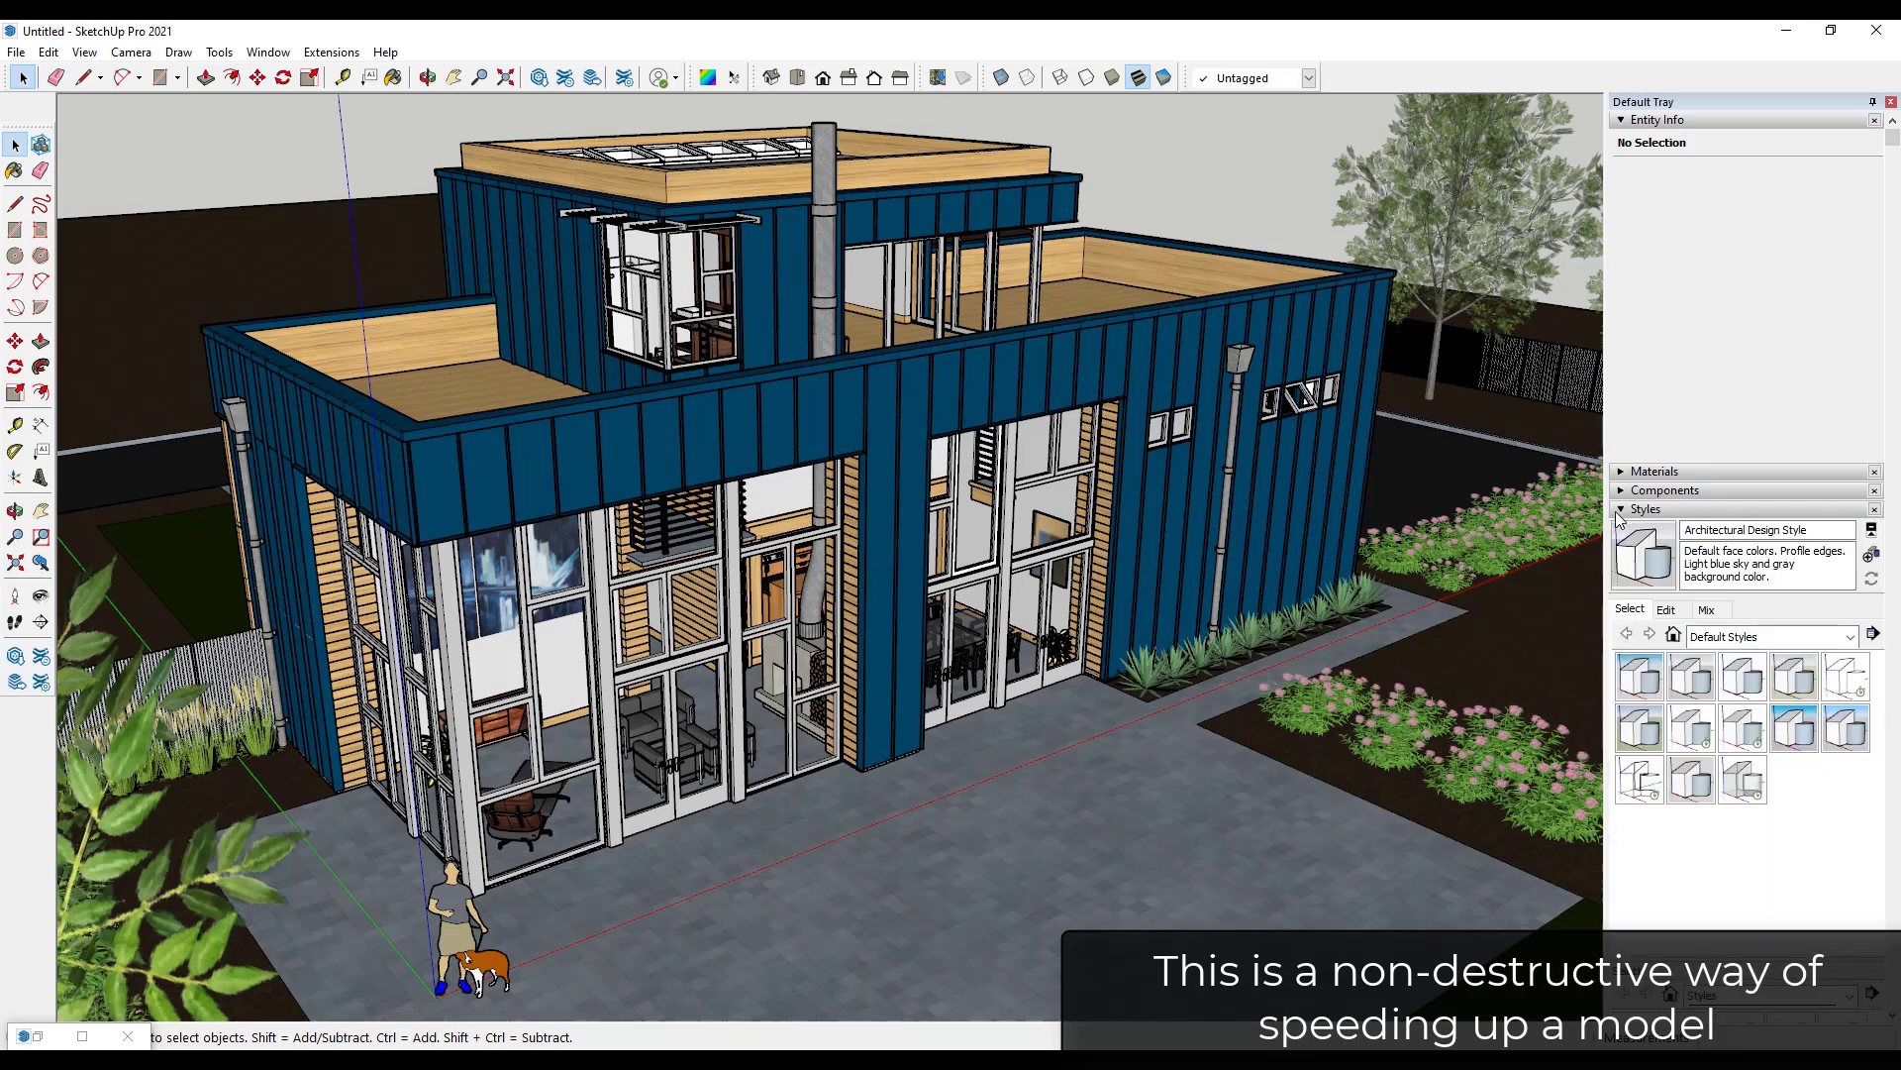
left_click(1667, 612)
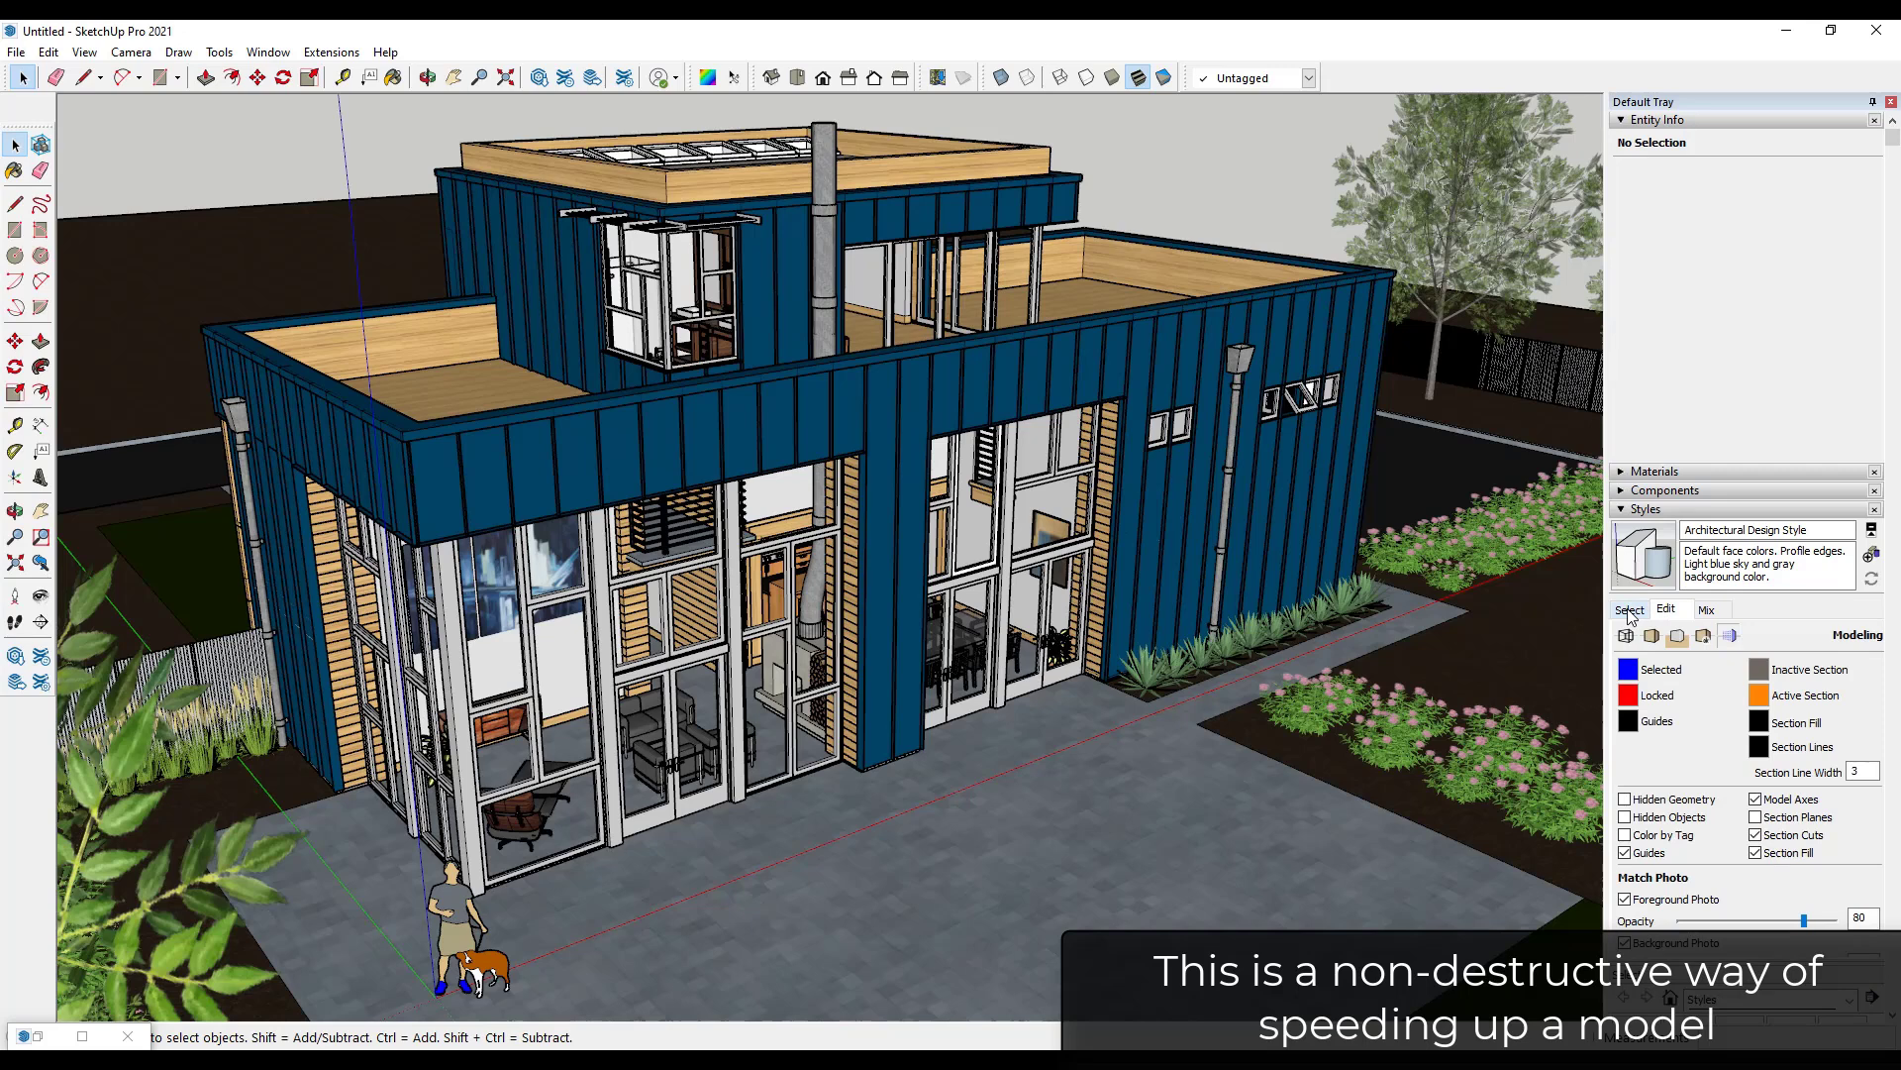
left_click(1629, 610)
left_click(1667, 610)
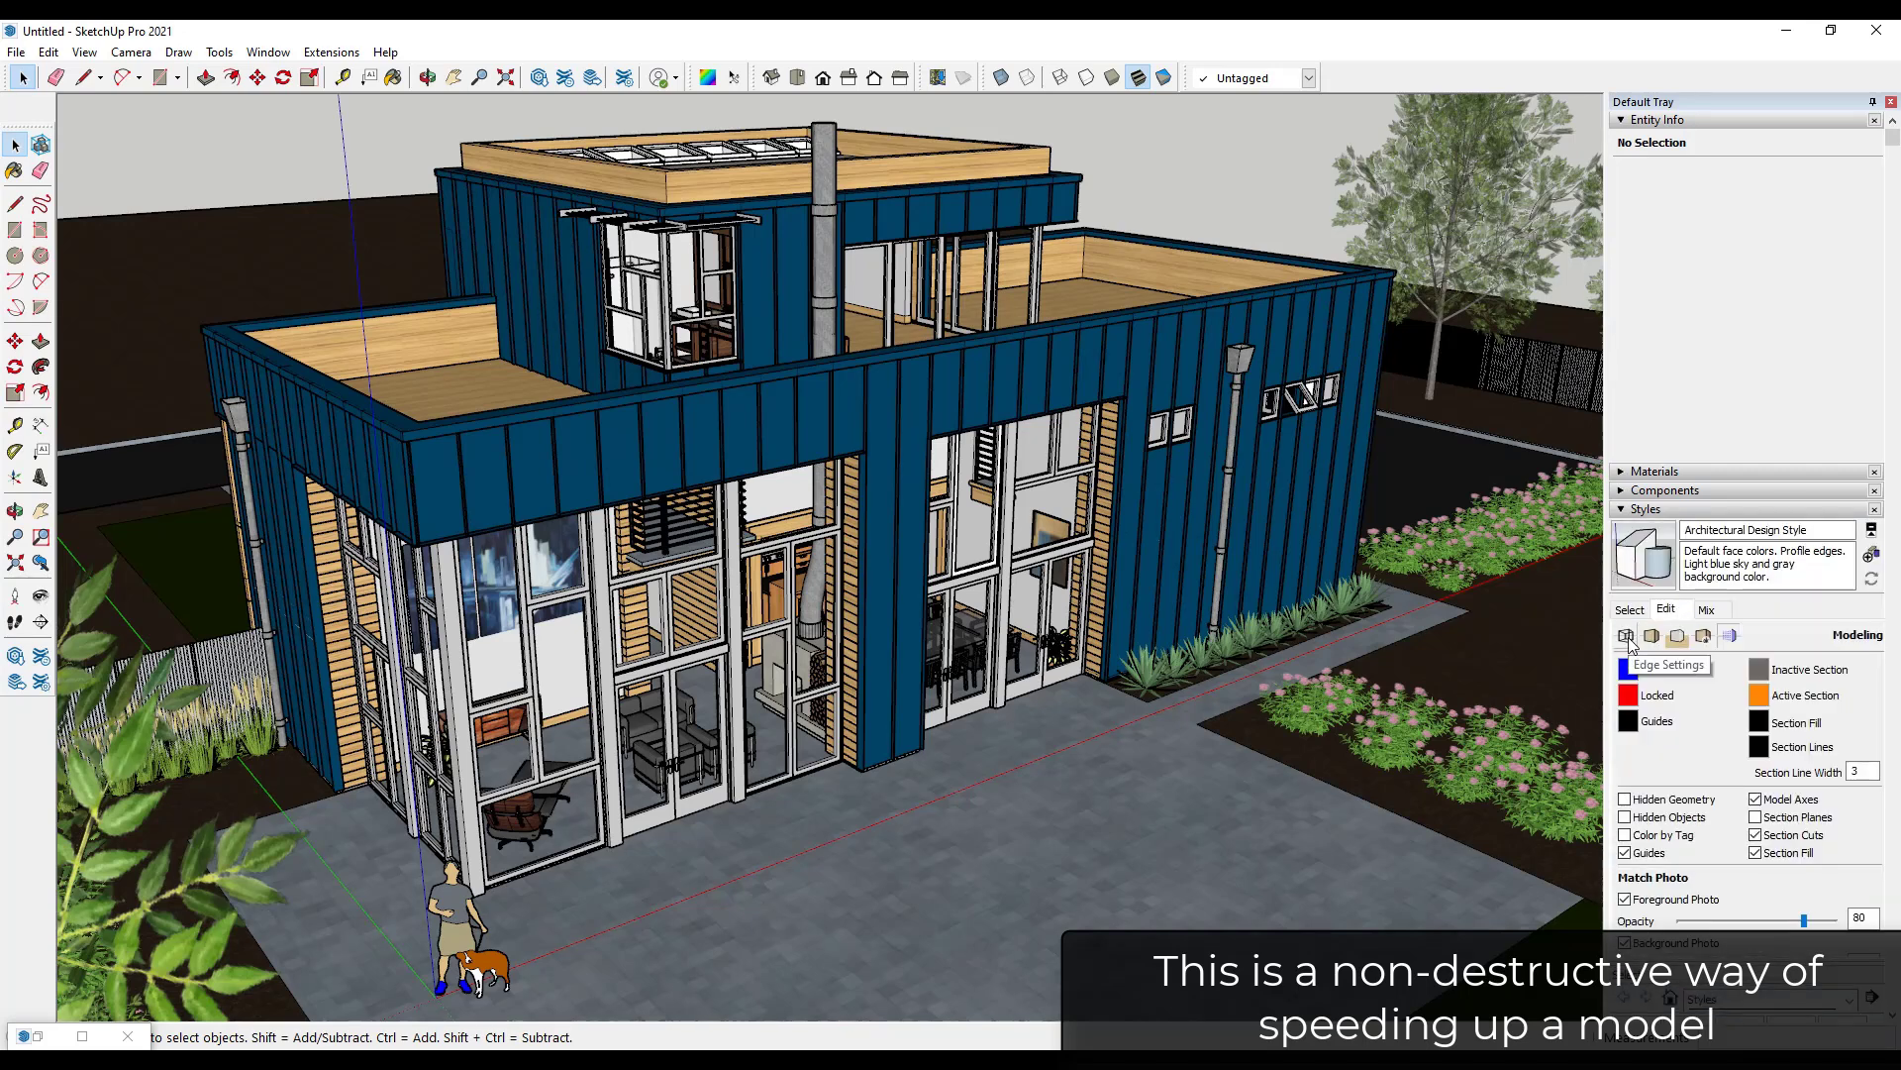
left_click(1627, 637)
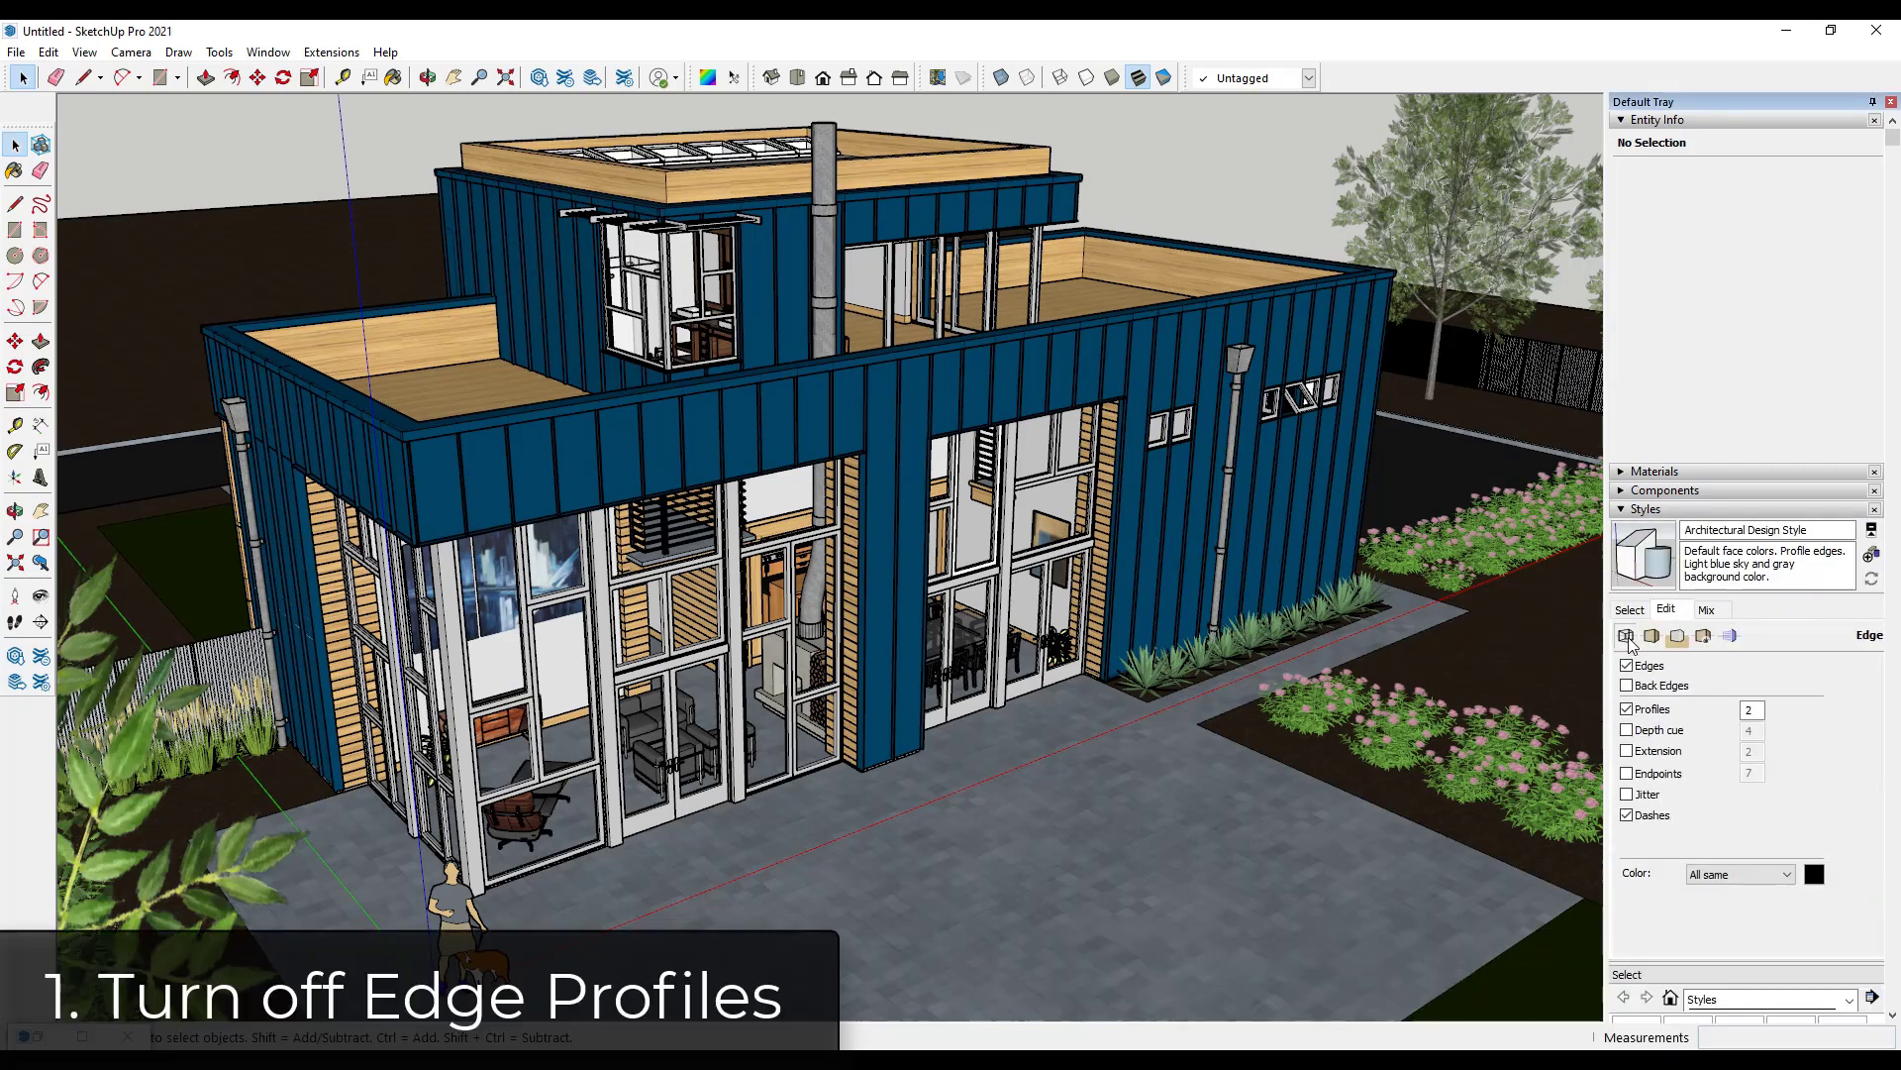
Toggle edge Profiles off and back on, and inspect the house with the profile lines displayed.
left_click(1626, 709)
left_click(1626, 709)
mouse_move(495, 636)
middle_mouse_down()
mouse_move(674, 634)
mouse_move(401, 631)
mouse_move(433, 634)
middle_mouse_up()
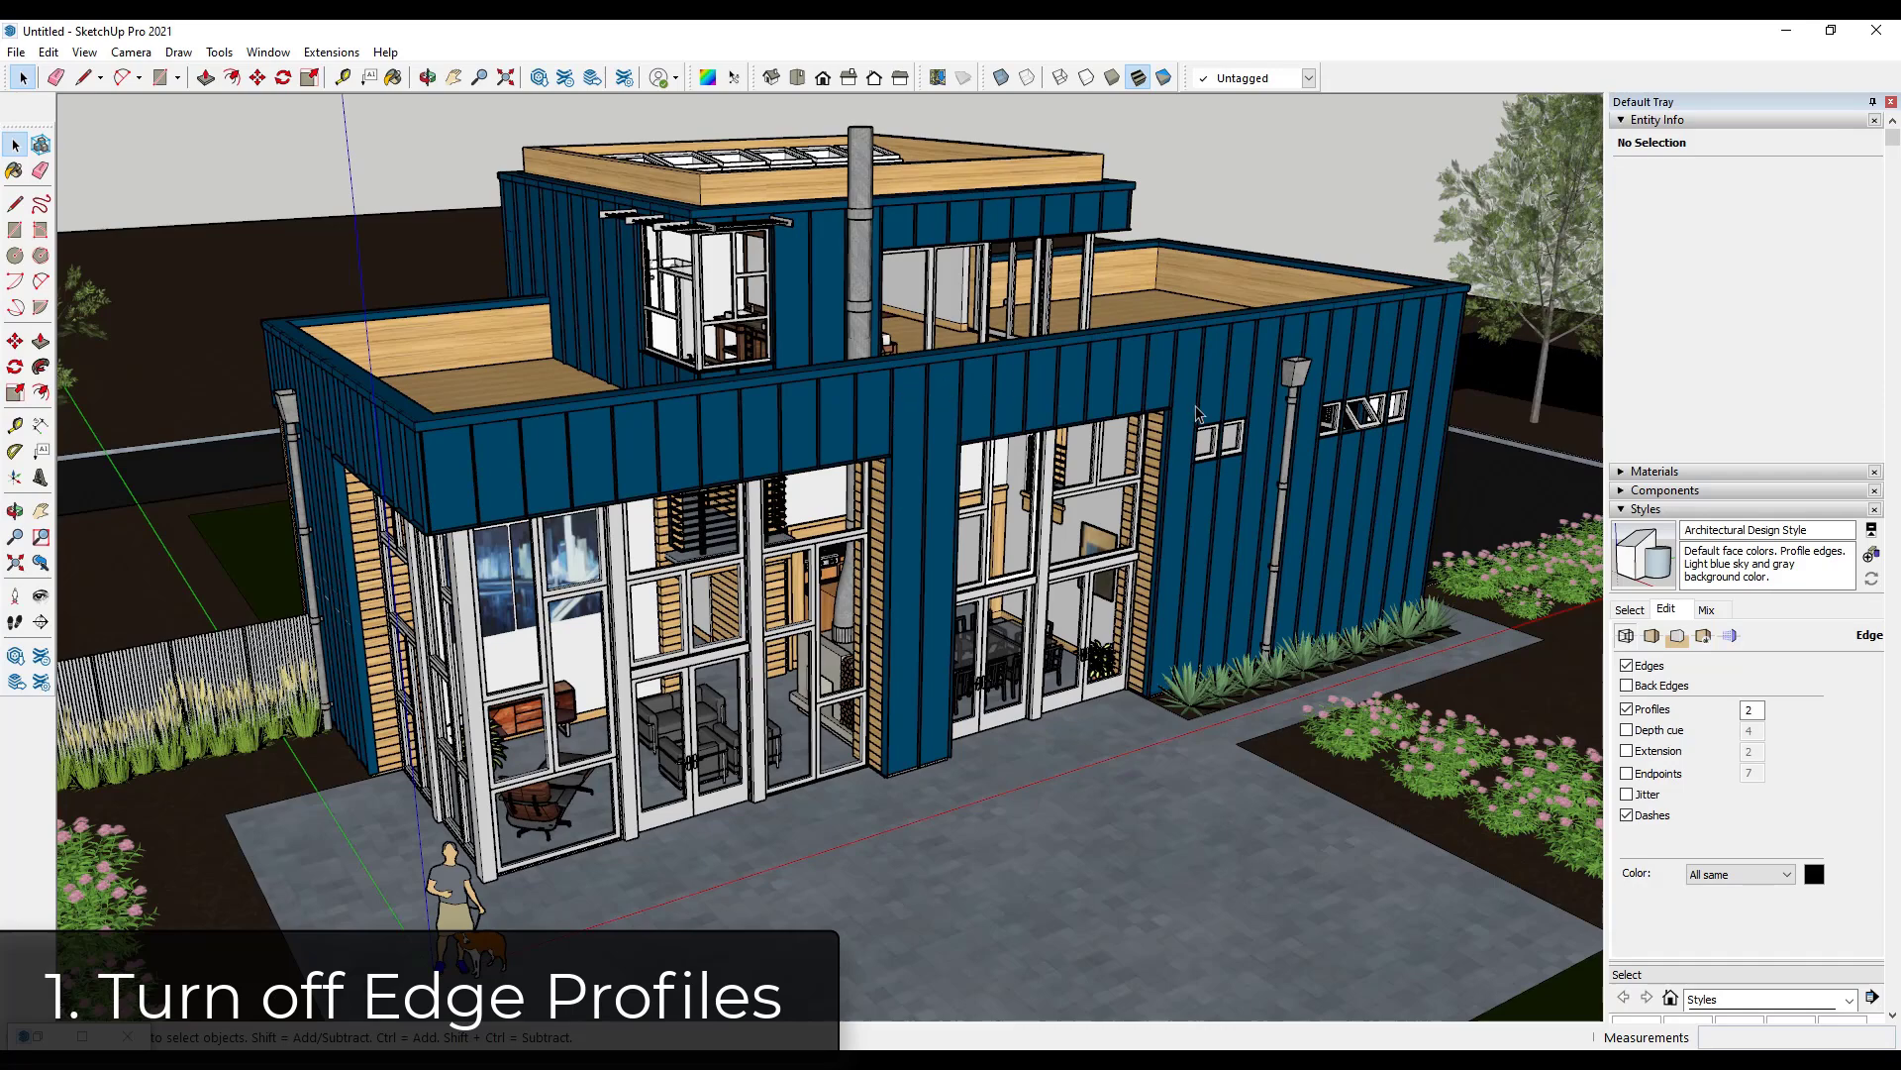
middle_click_drag(1199, 414, 1094, 384)
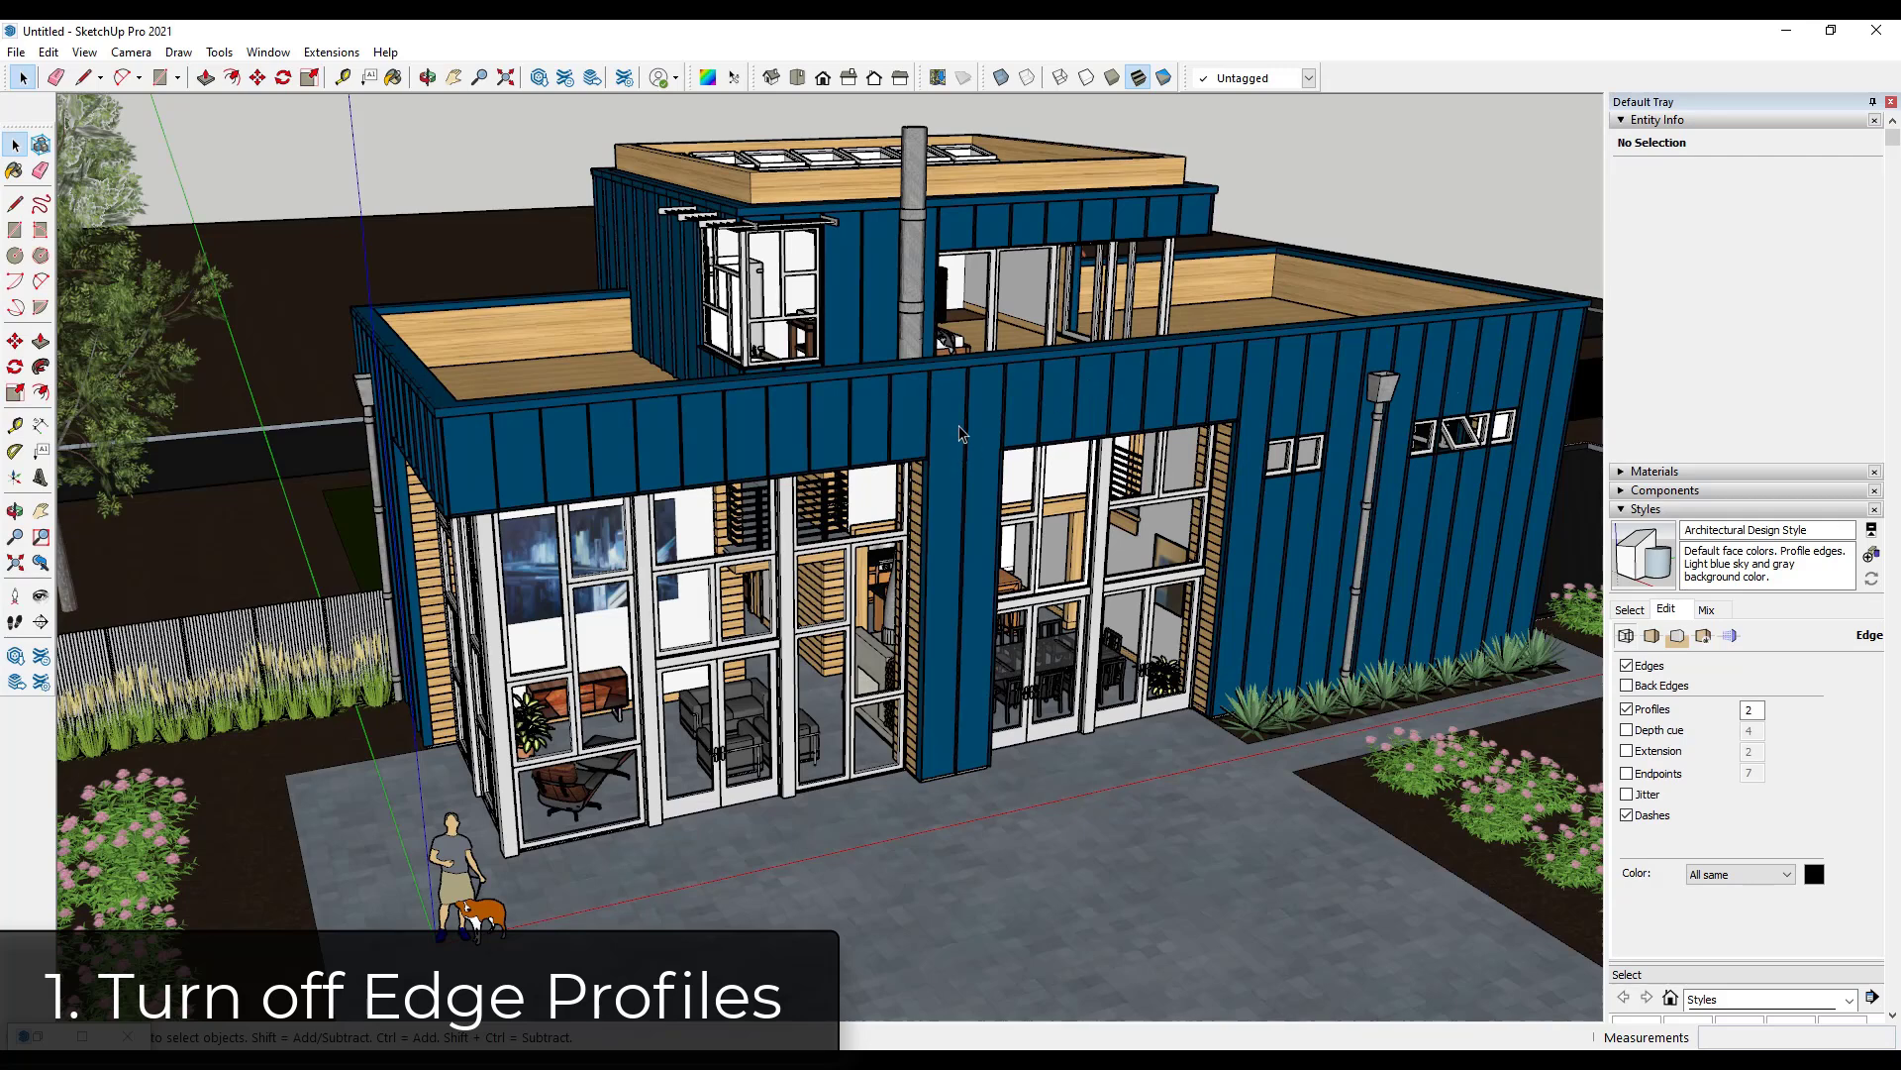
Turn off edge Profiles and update the Architectural Design Style with the change.
left_click(1626, 709)
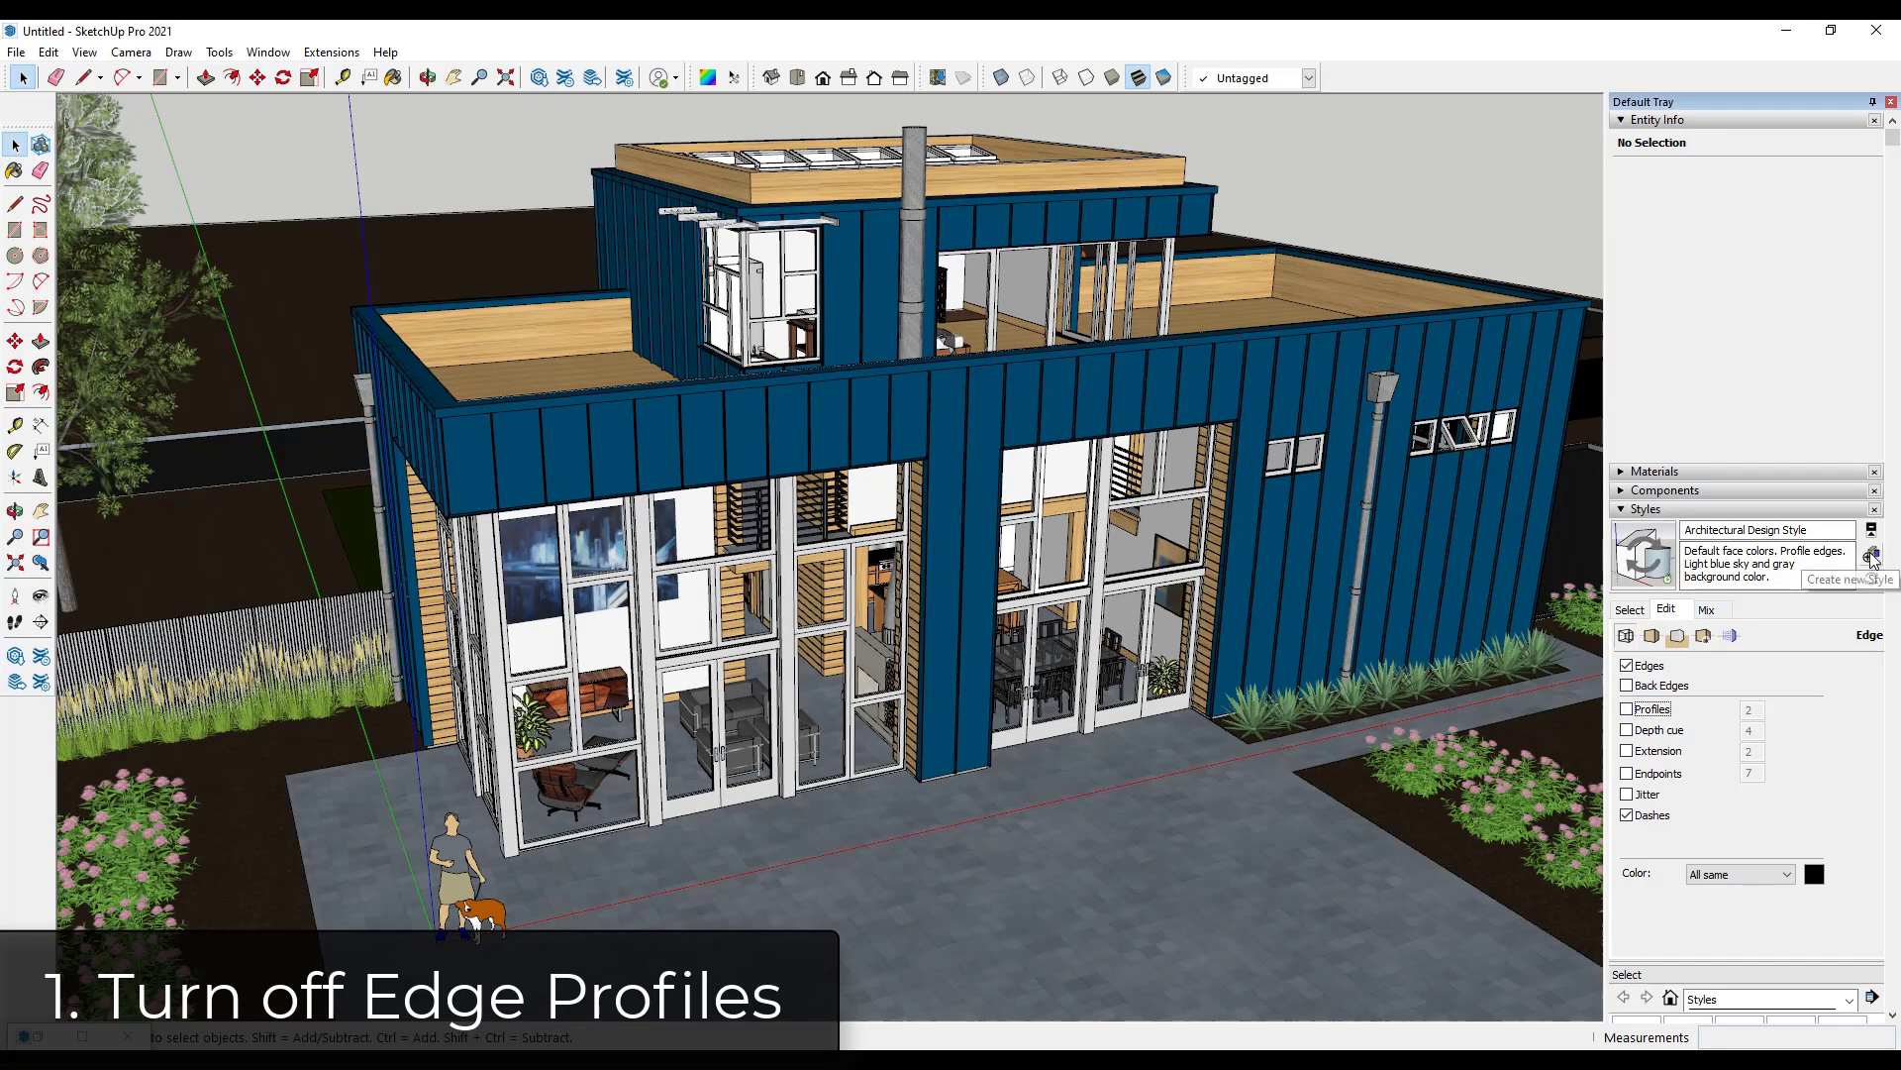
left_click(1657, 563)
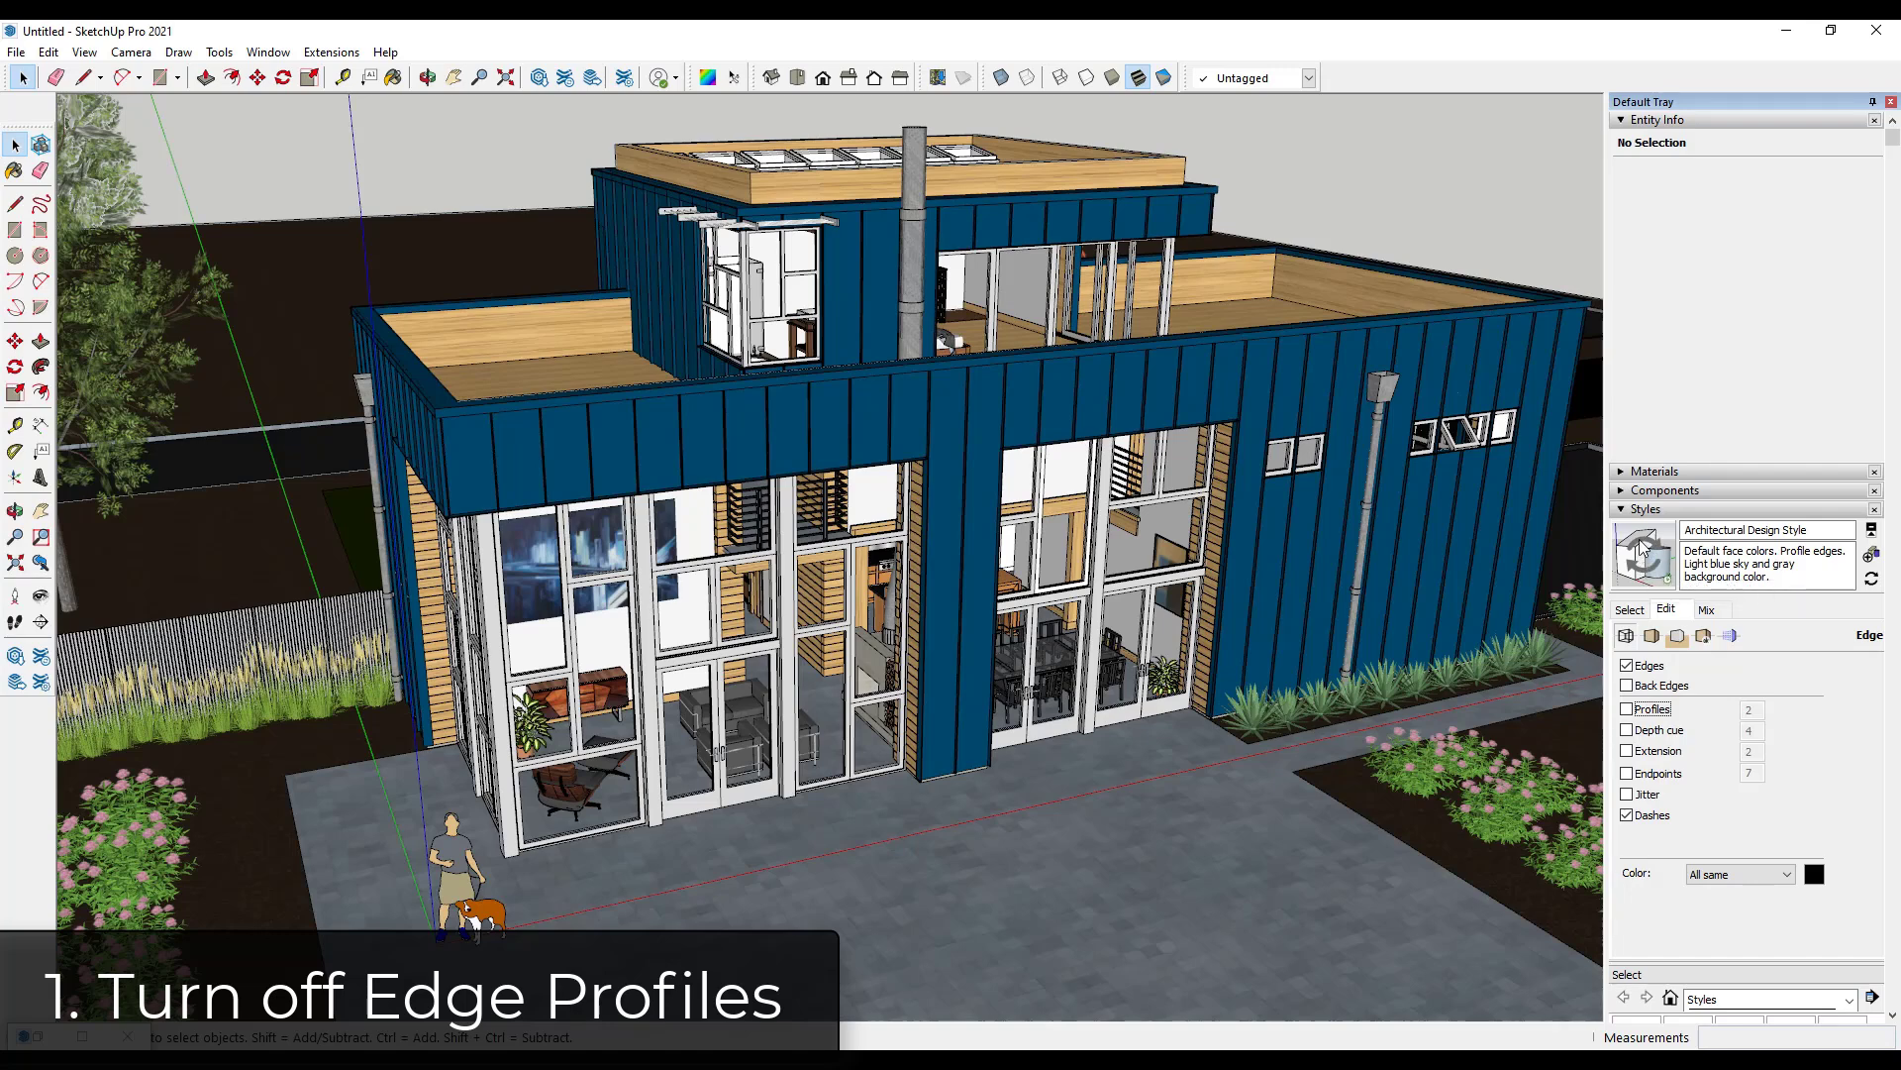
left_click(1643, 553)
middle_click_drag(678, 608, 681, 486)
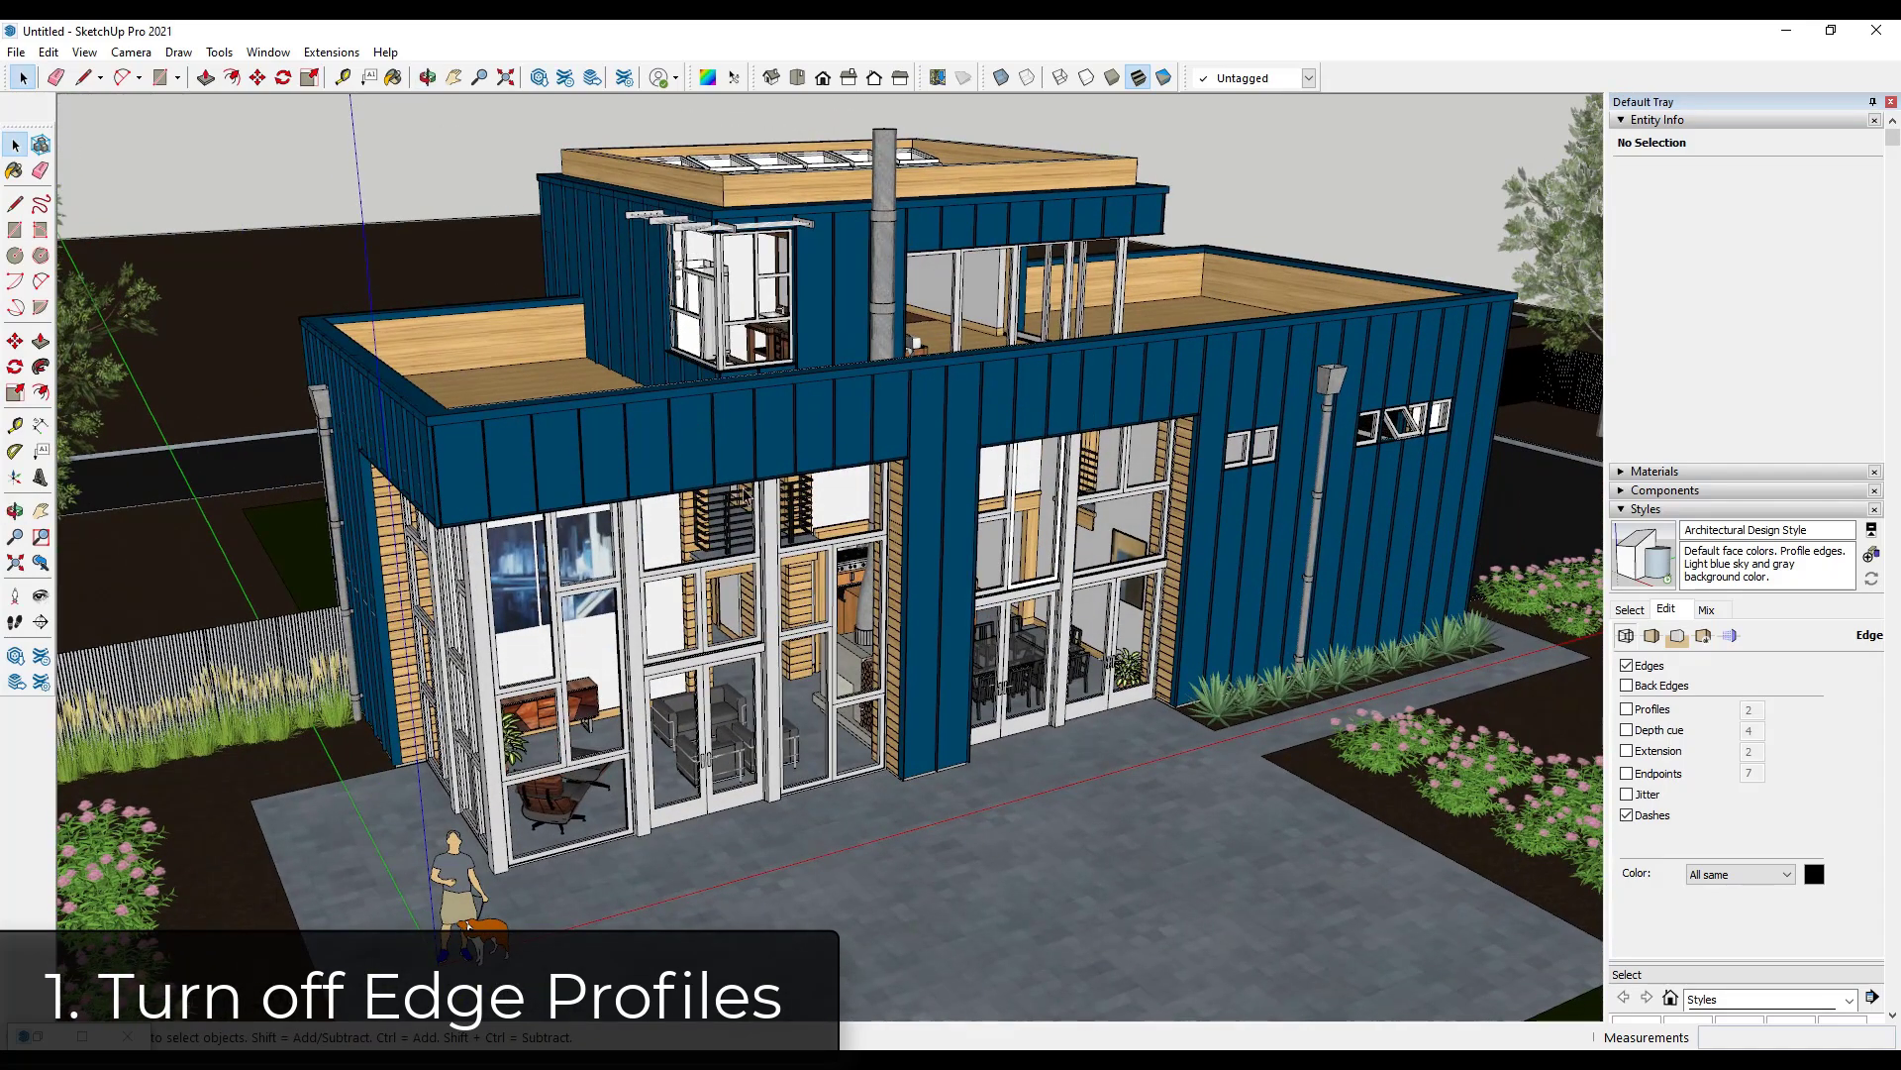
Open the shadow settings and display shadows in the model to inspect the house with them on.
left_click(1624, 509)
left_click(1629, 547)
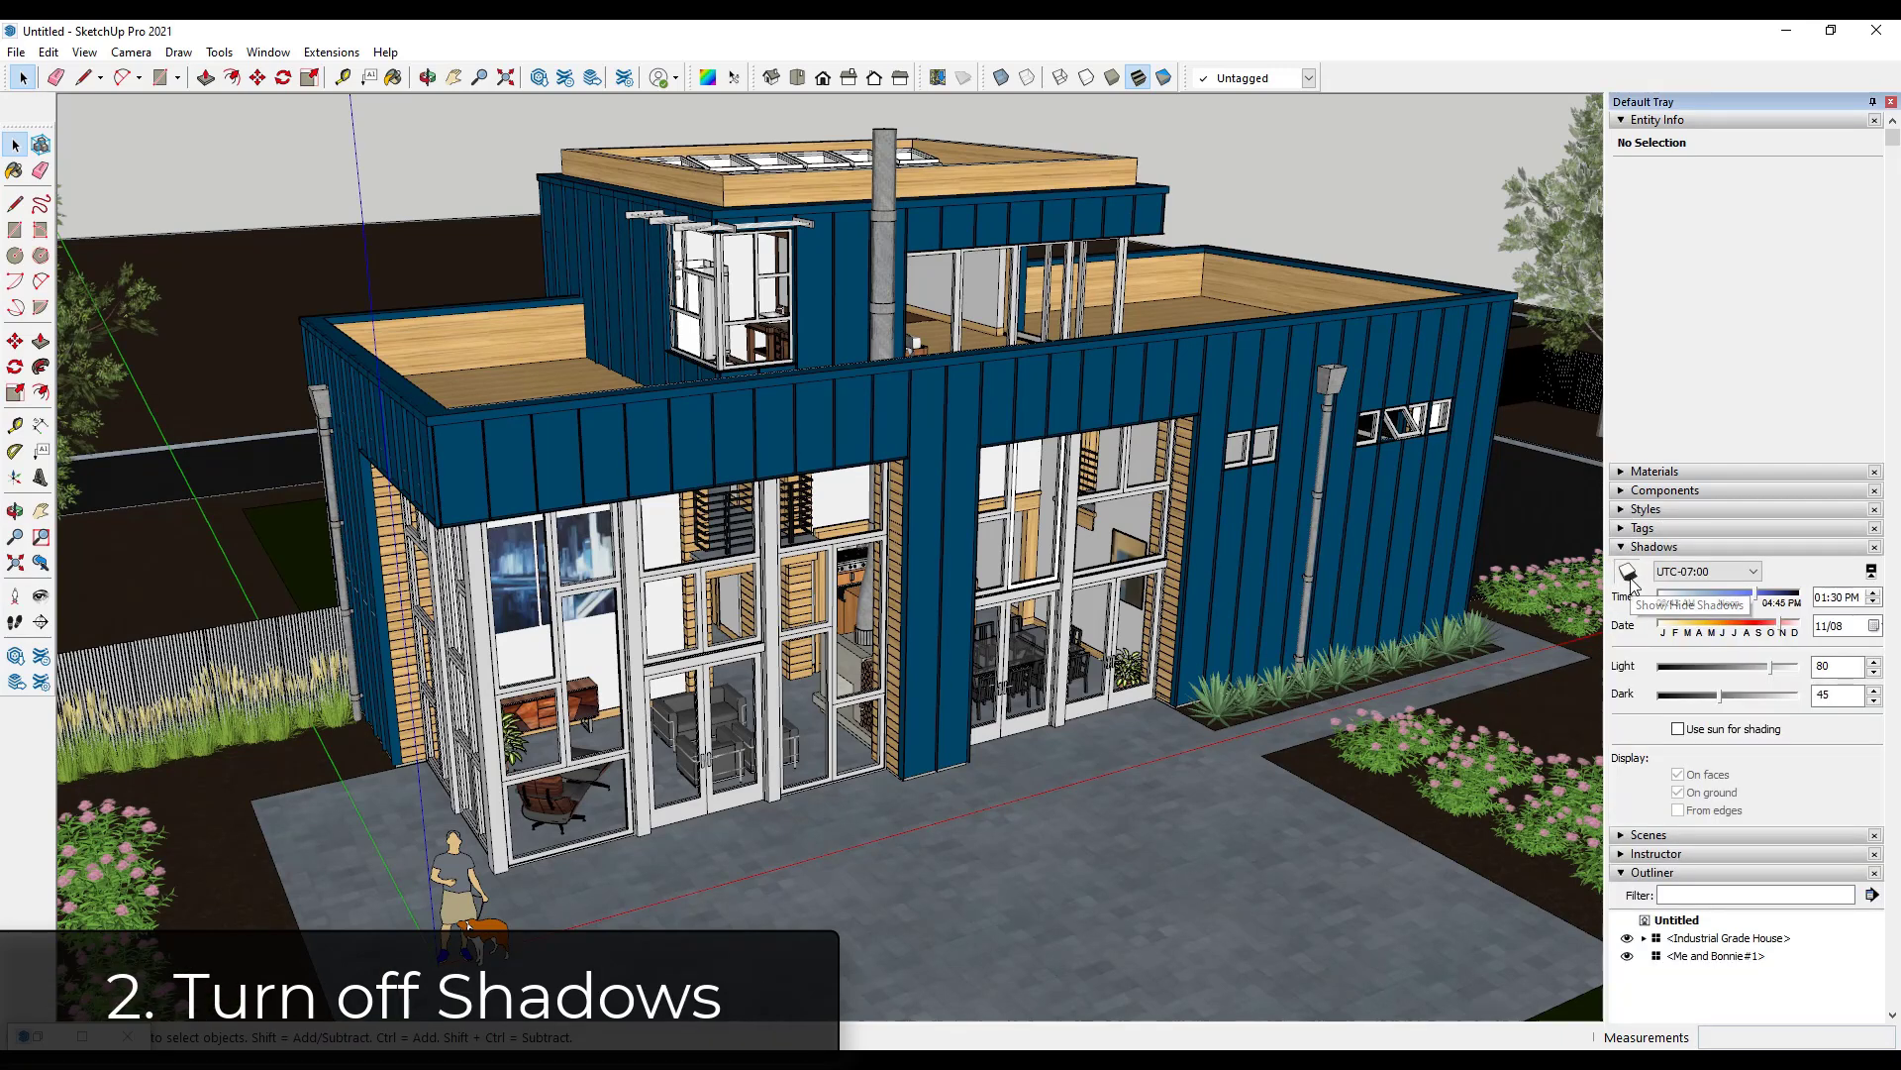
left_click(1627, 571)
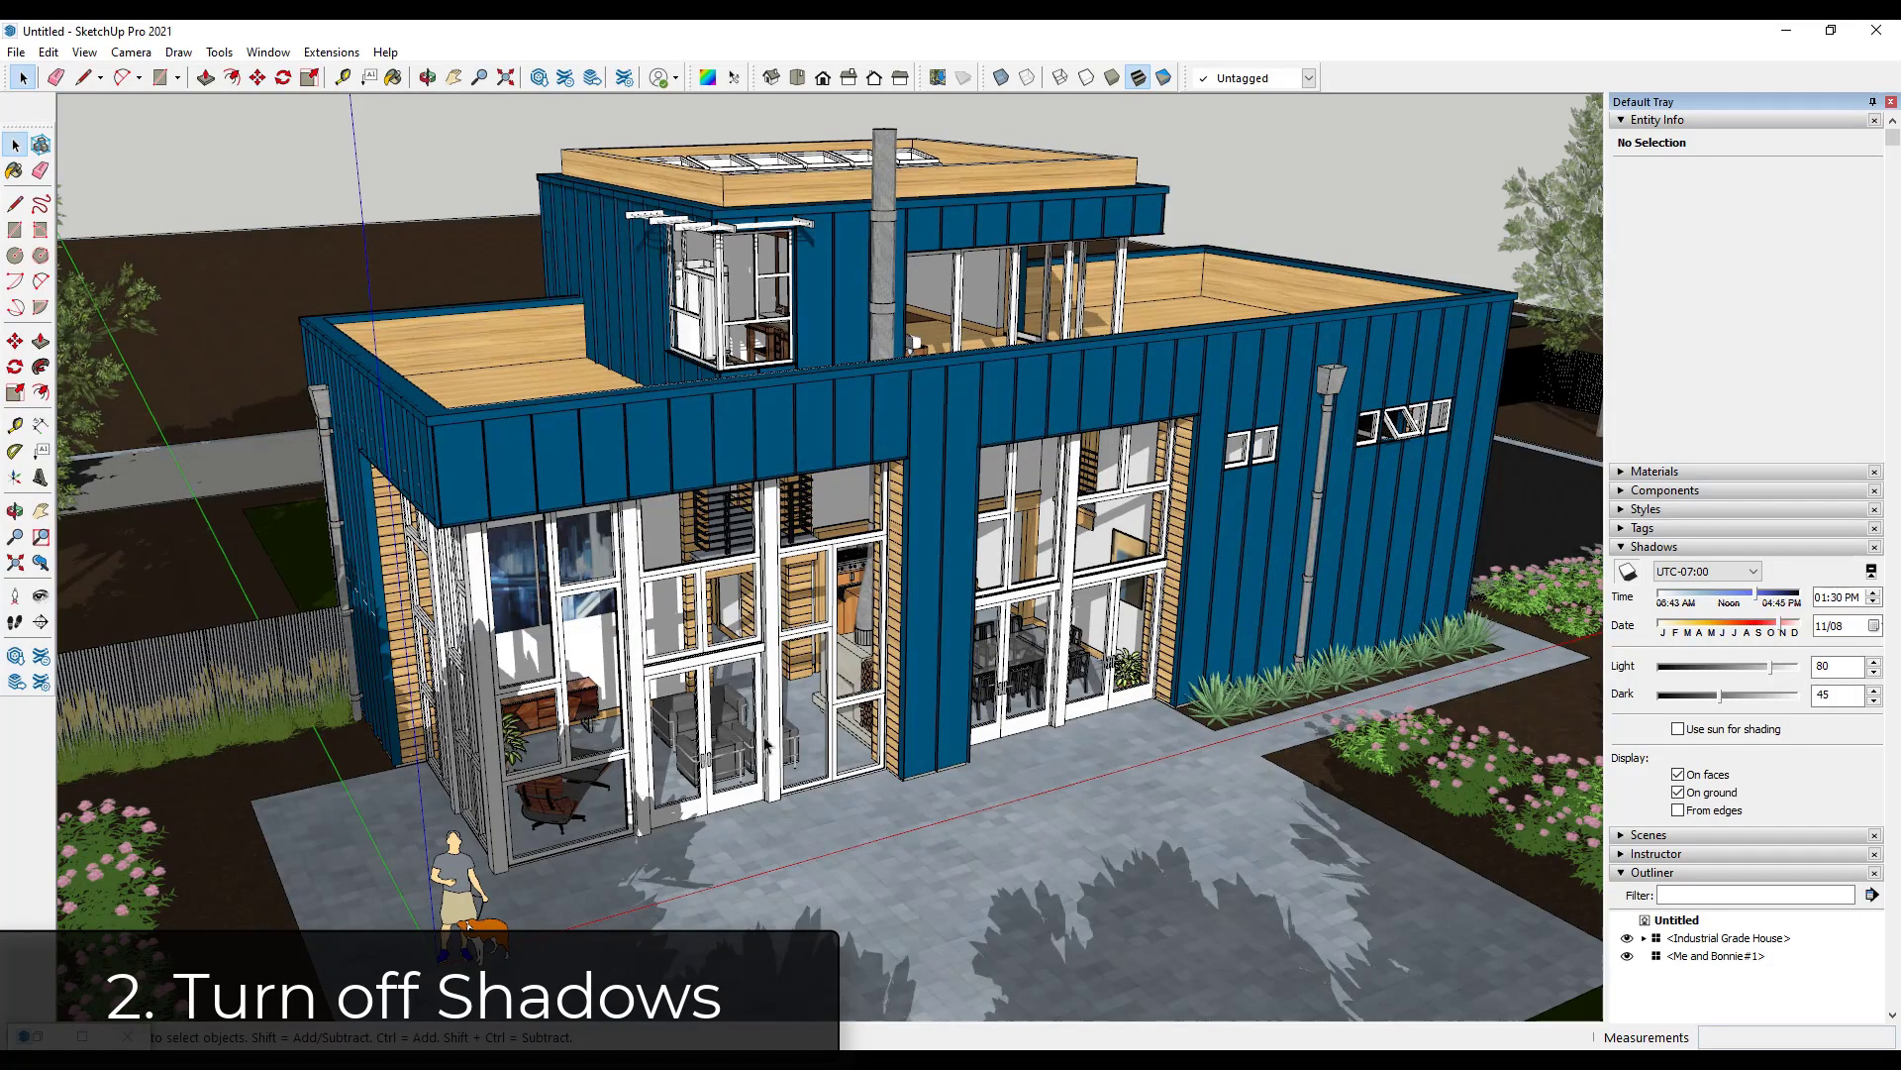
middle_click_drag(1082, 680, 407, 909)
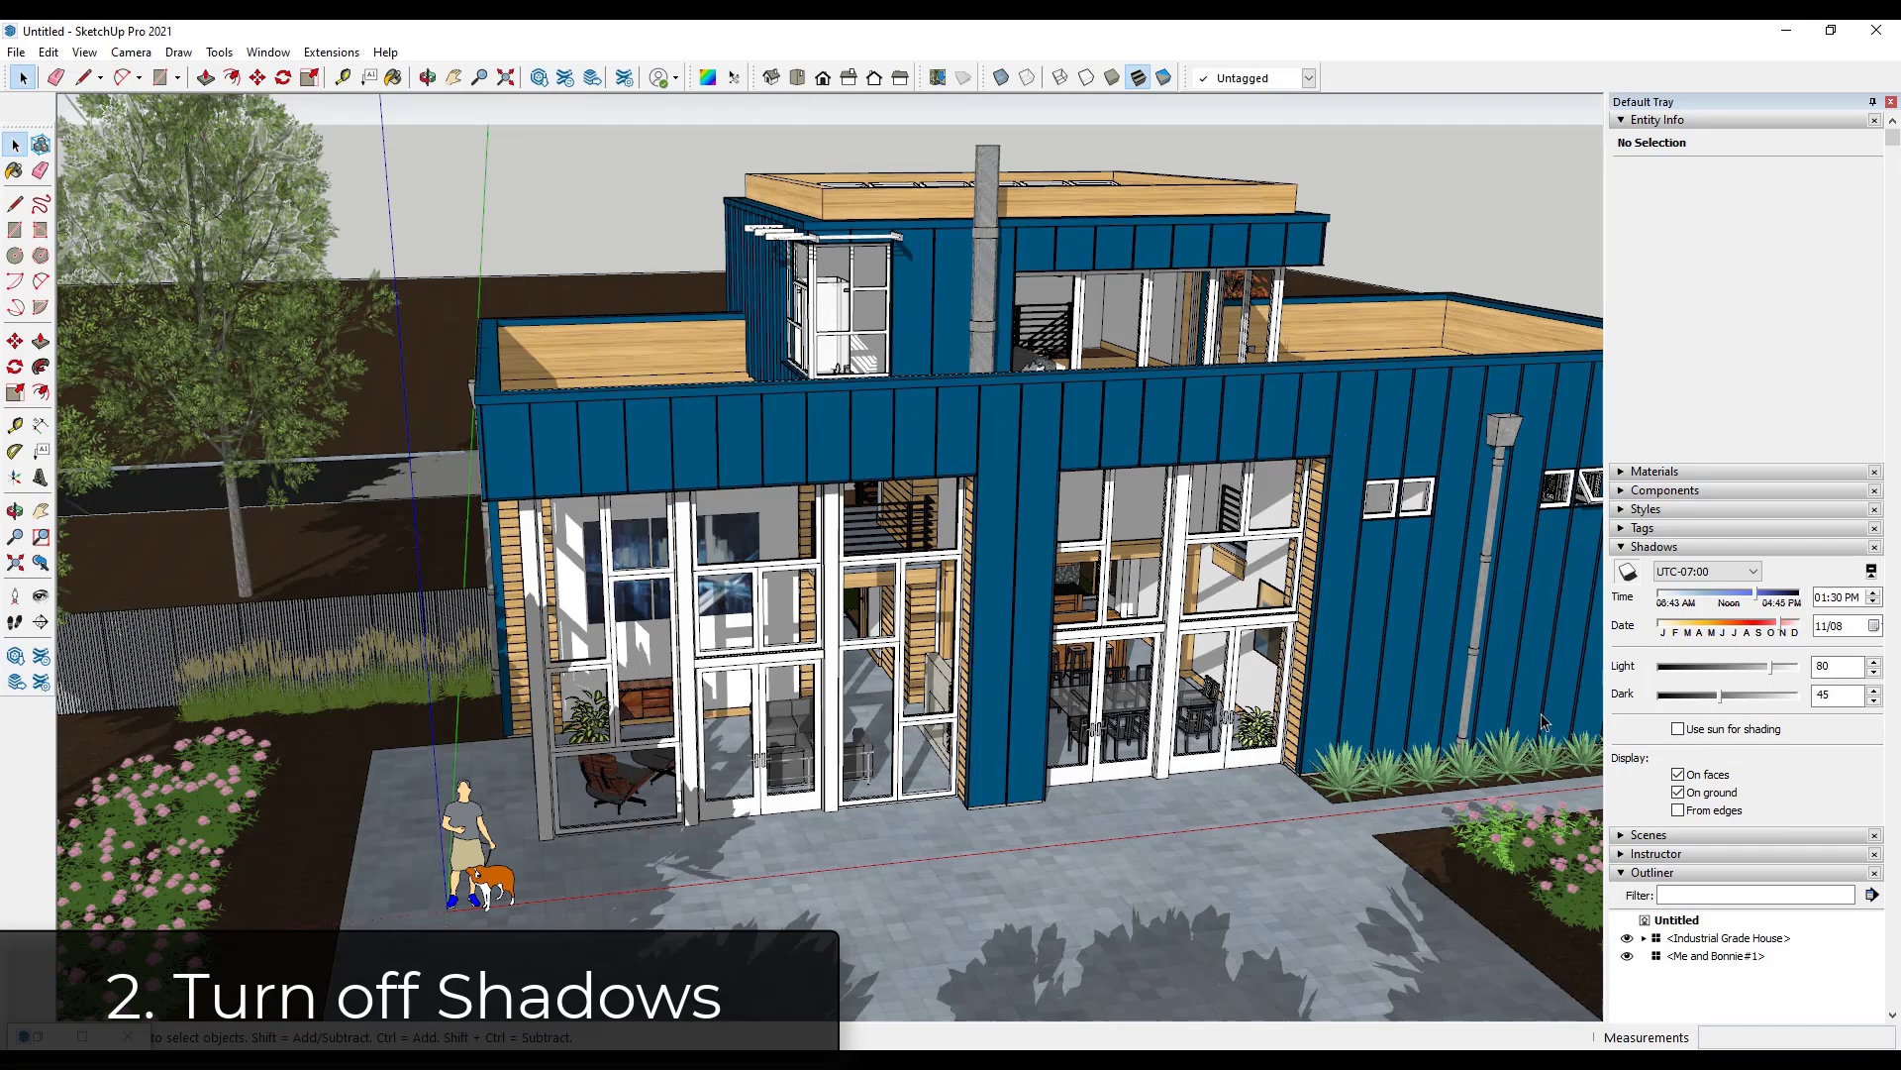
Turn off the model's shadows and inspect the house without them.
left_click(1627, 572)
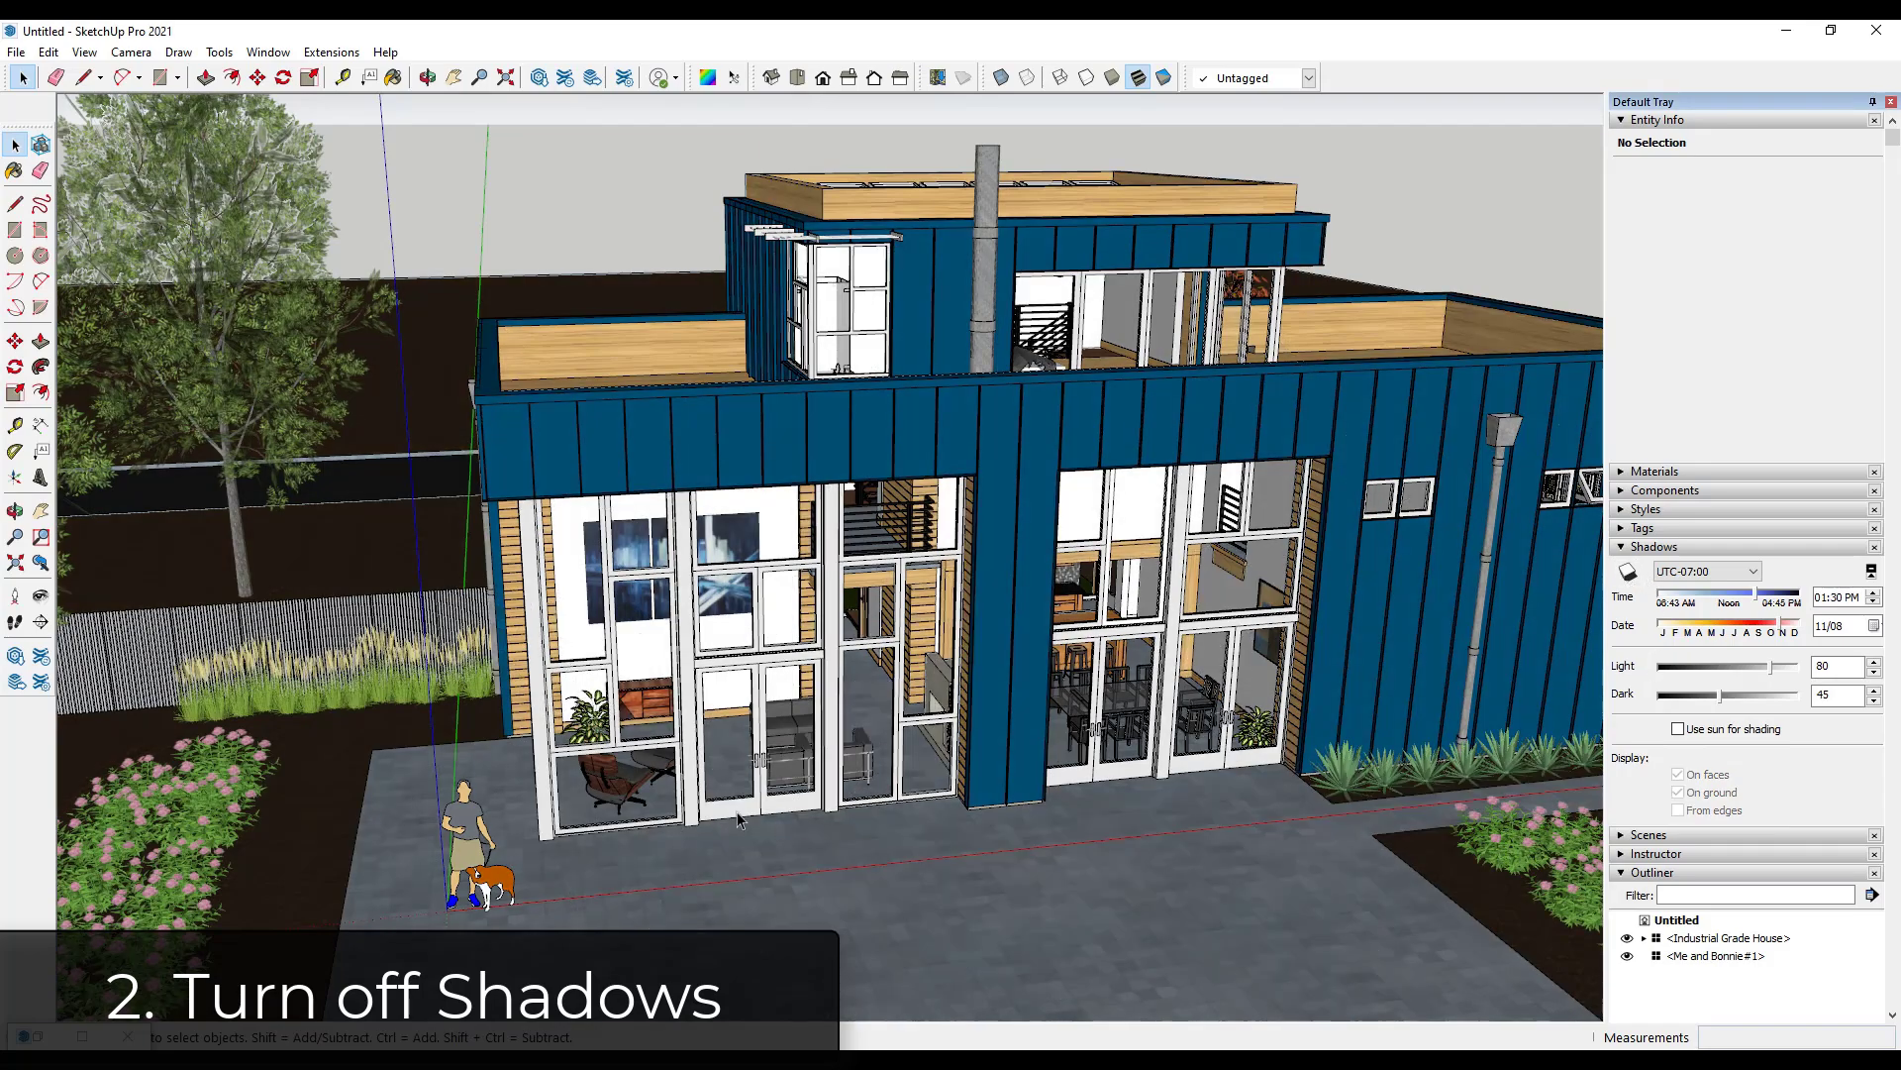
middle_click(861, 828)
middle_click_drag(862, 828, 1040, 446)
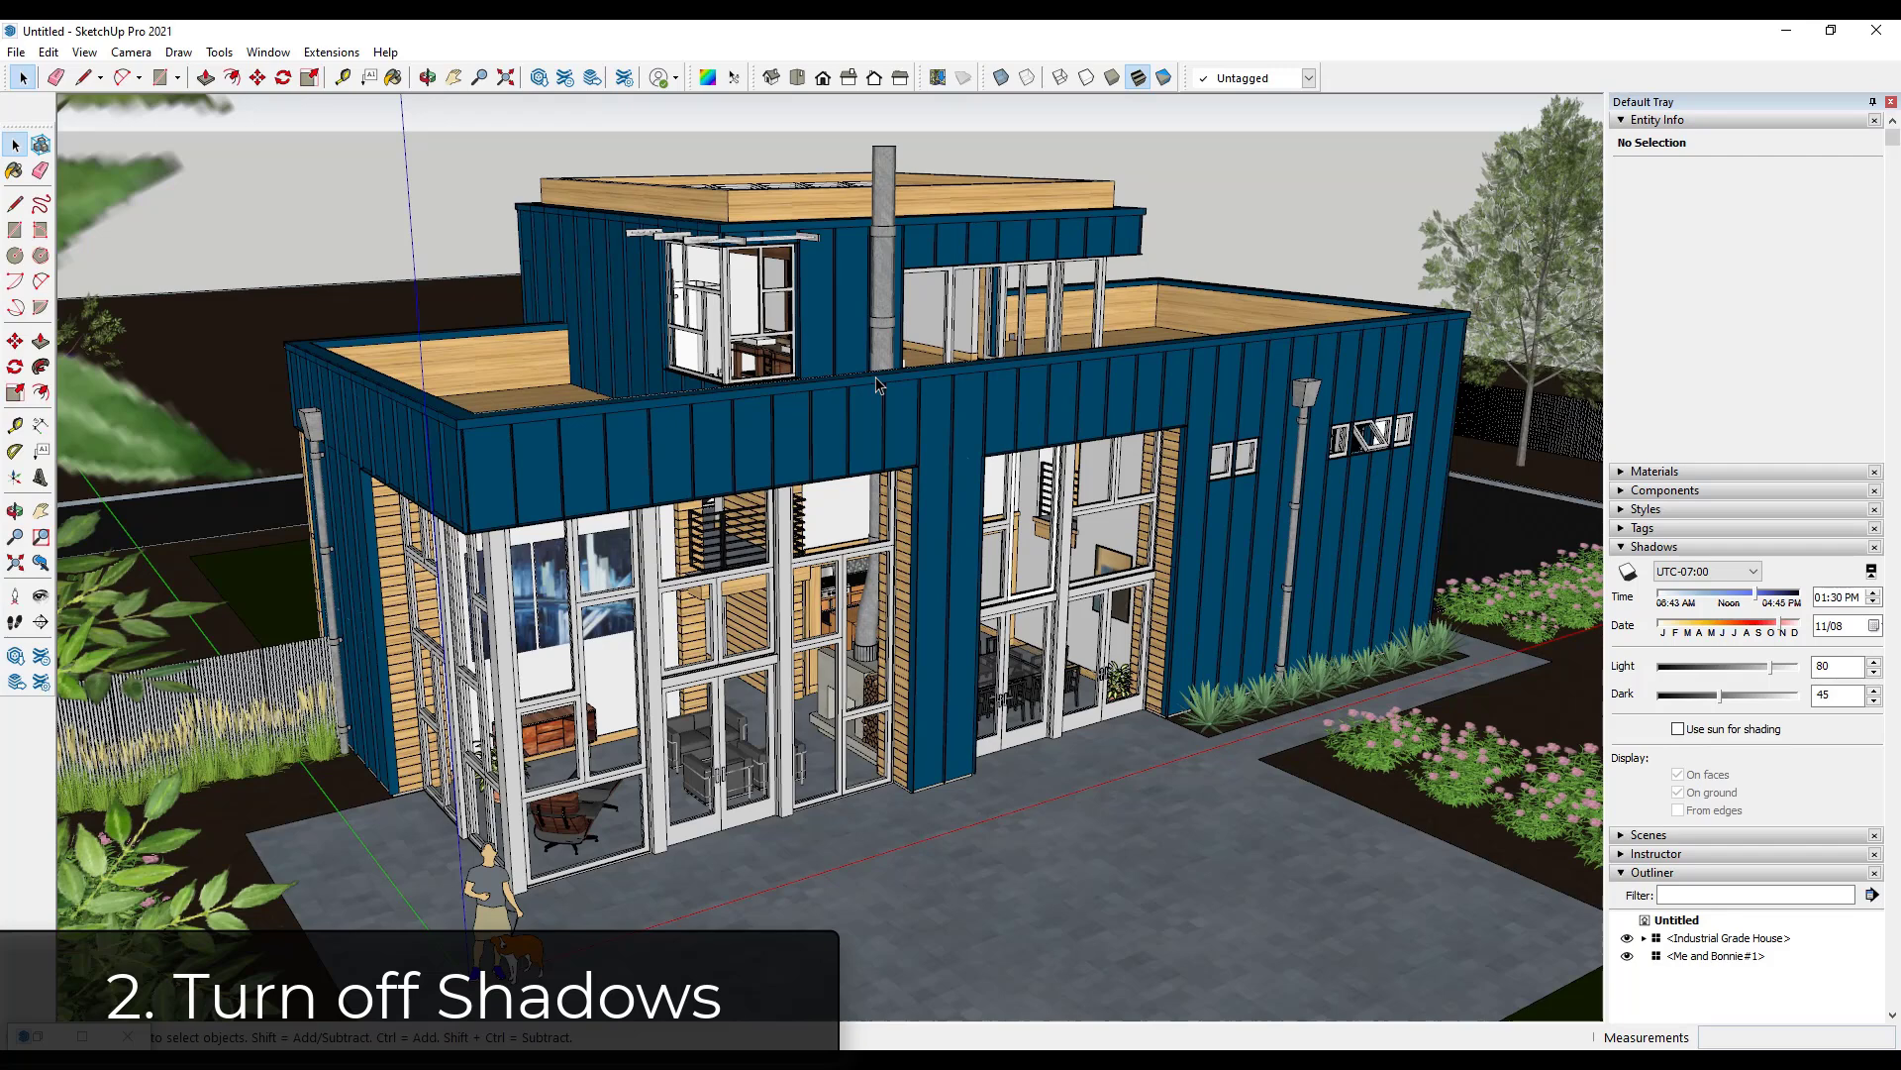
Add a scene to the model from the current view with its lighter display settings.
left_click(84, 52)
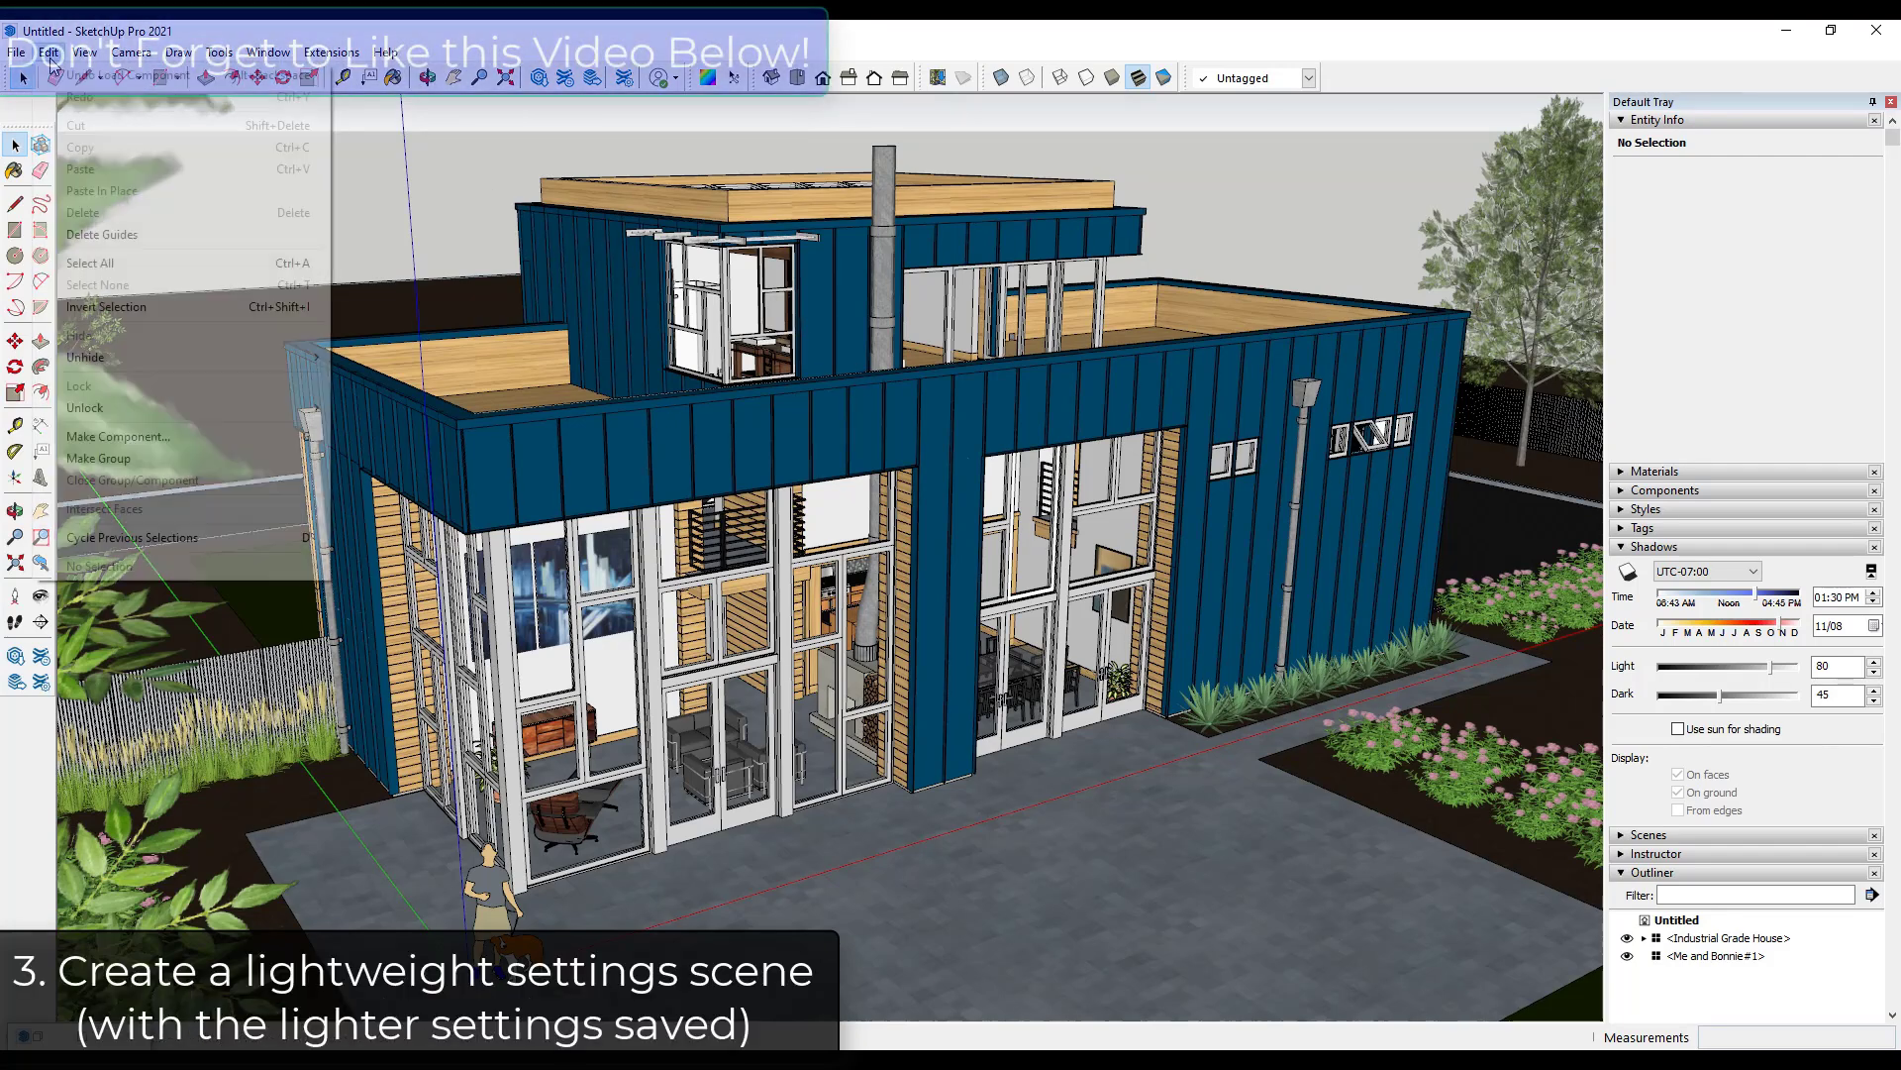
mouse_move(146, 409)
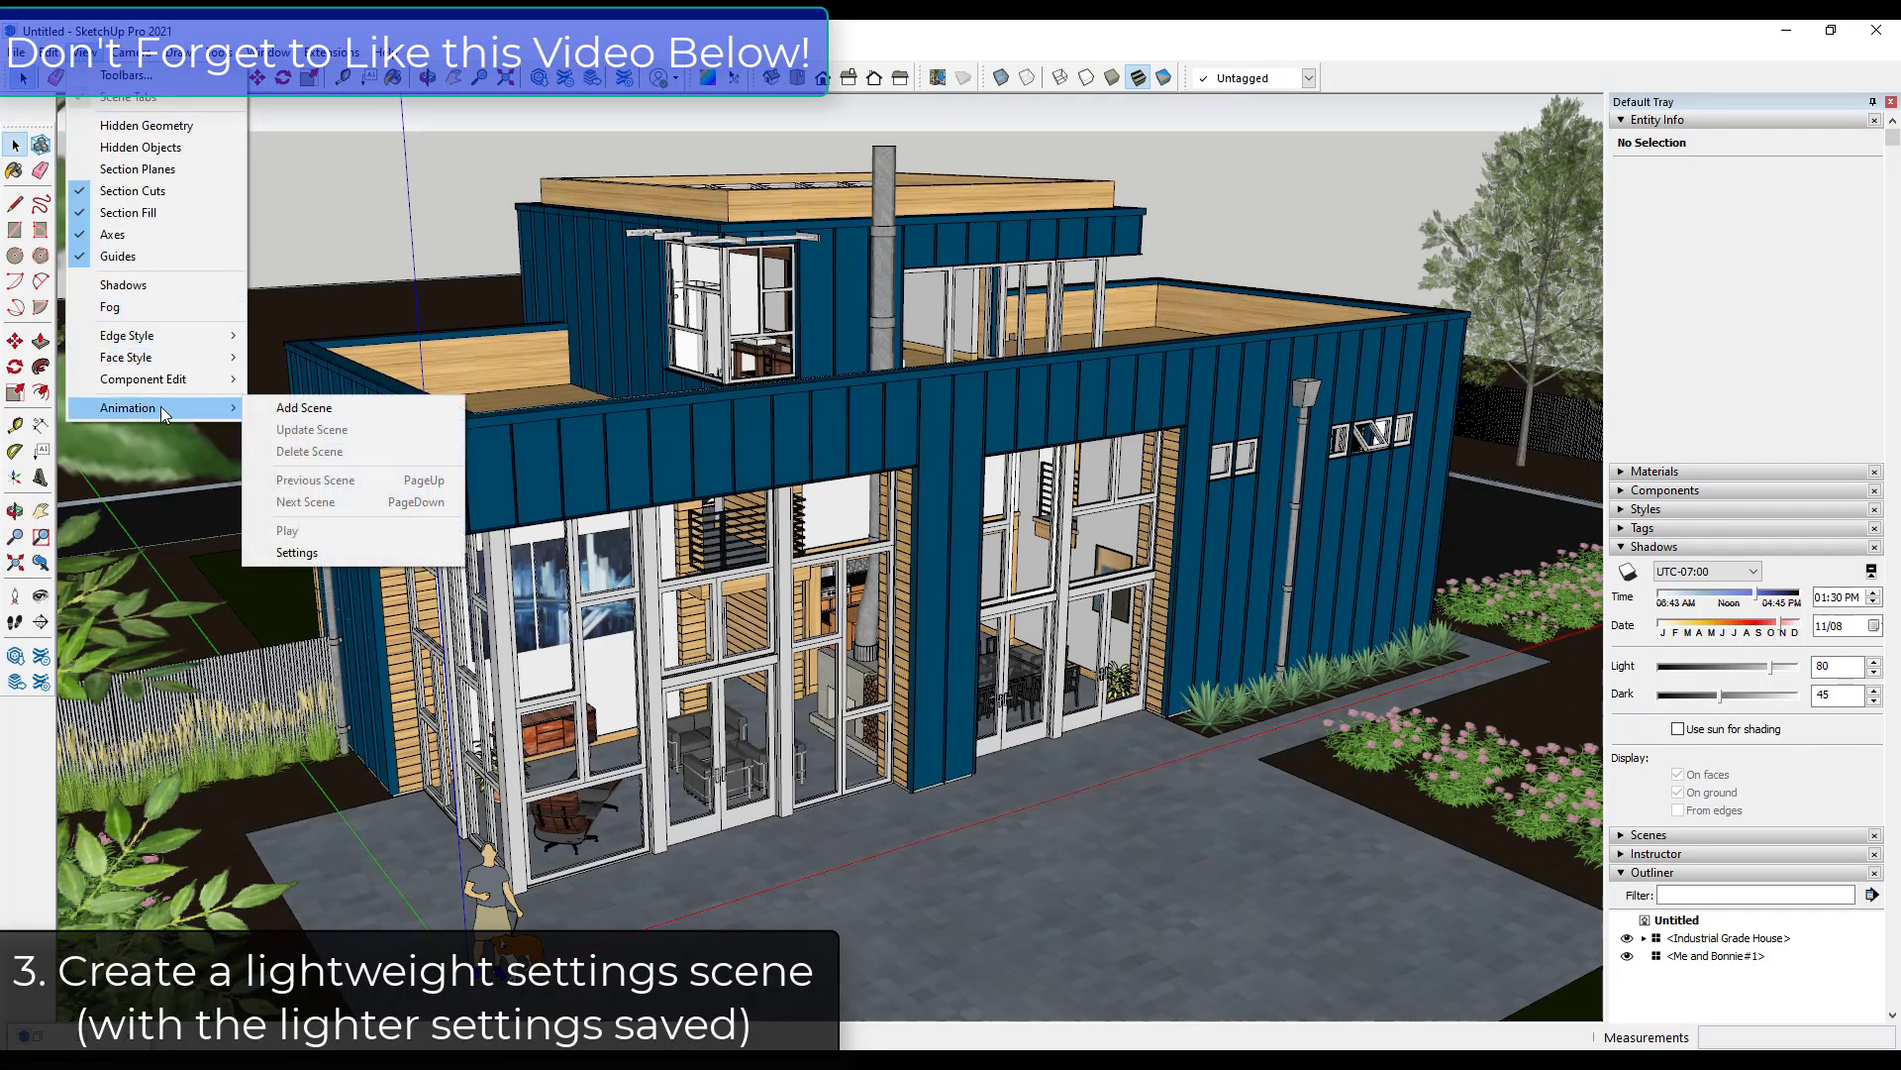
left_click(293, 409)
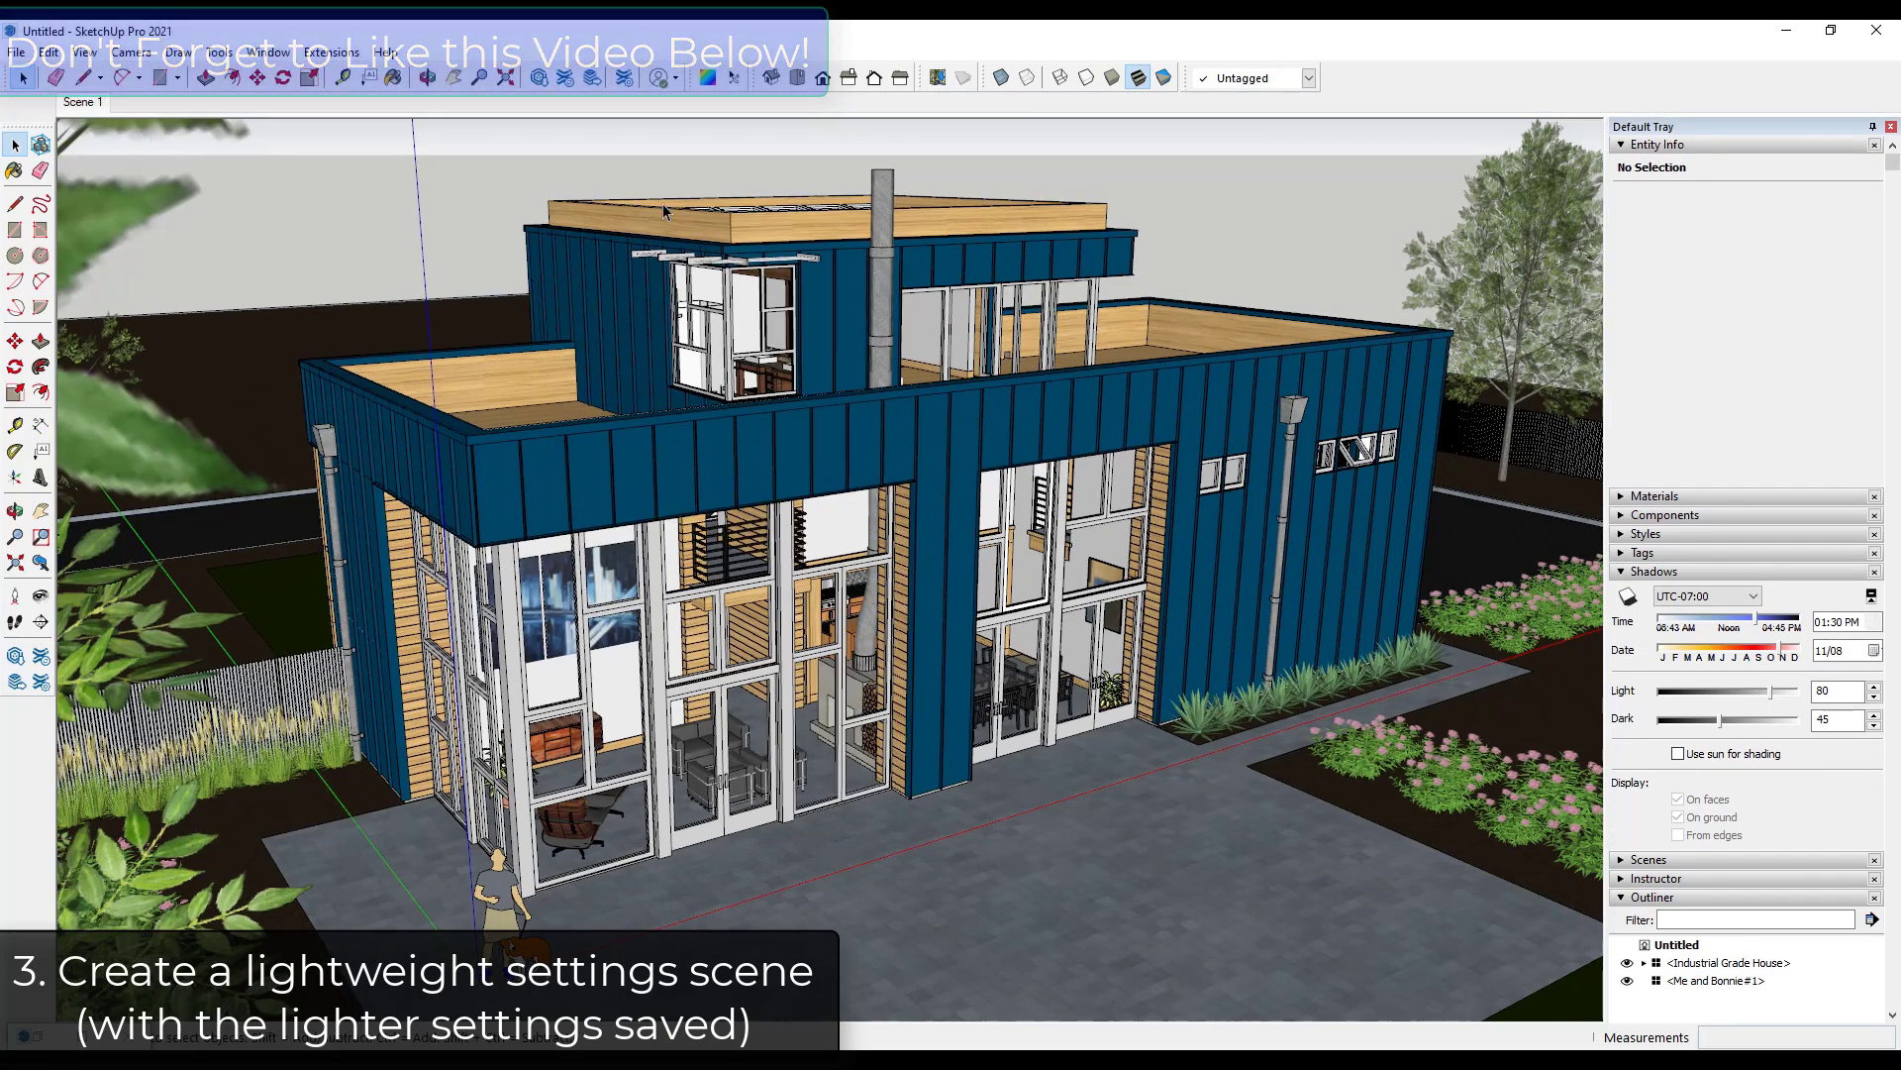
Collapse the entity info, shadow settings and outliner, and open the scene manager to show the new scene's saved properties.
left_click(1625, 144)
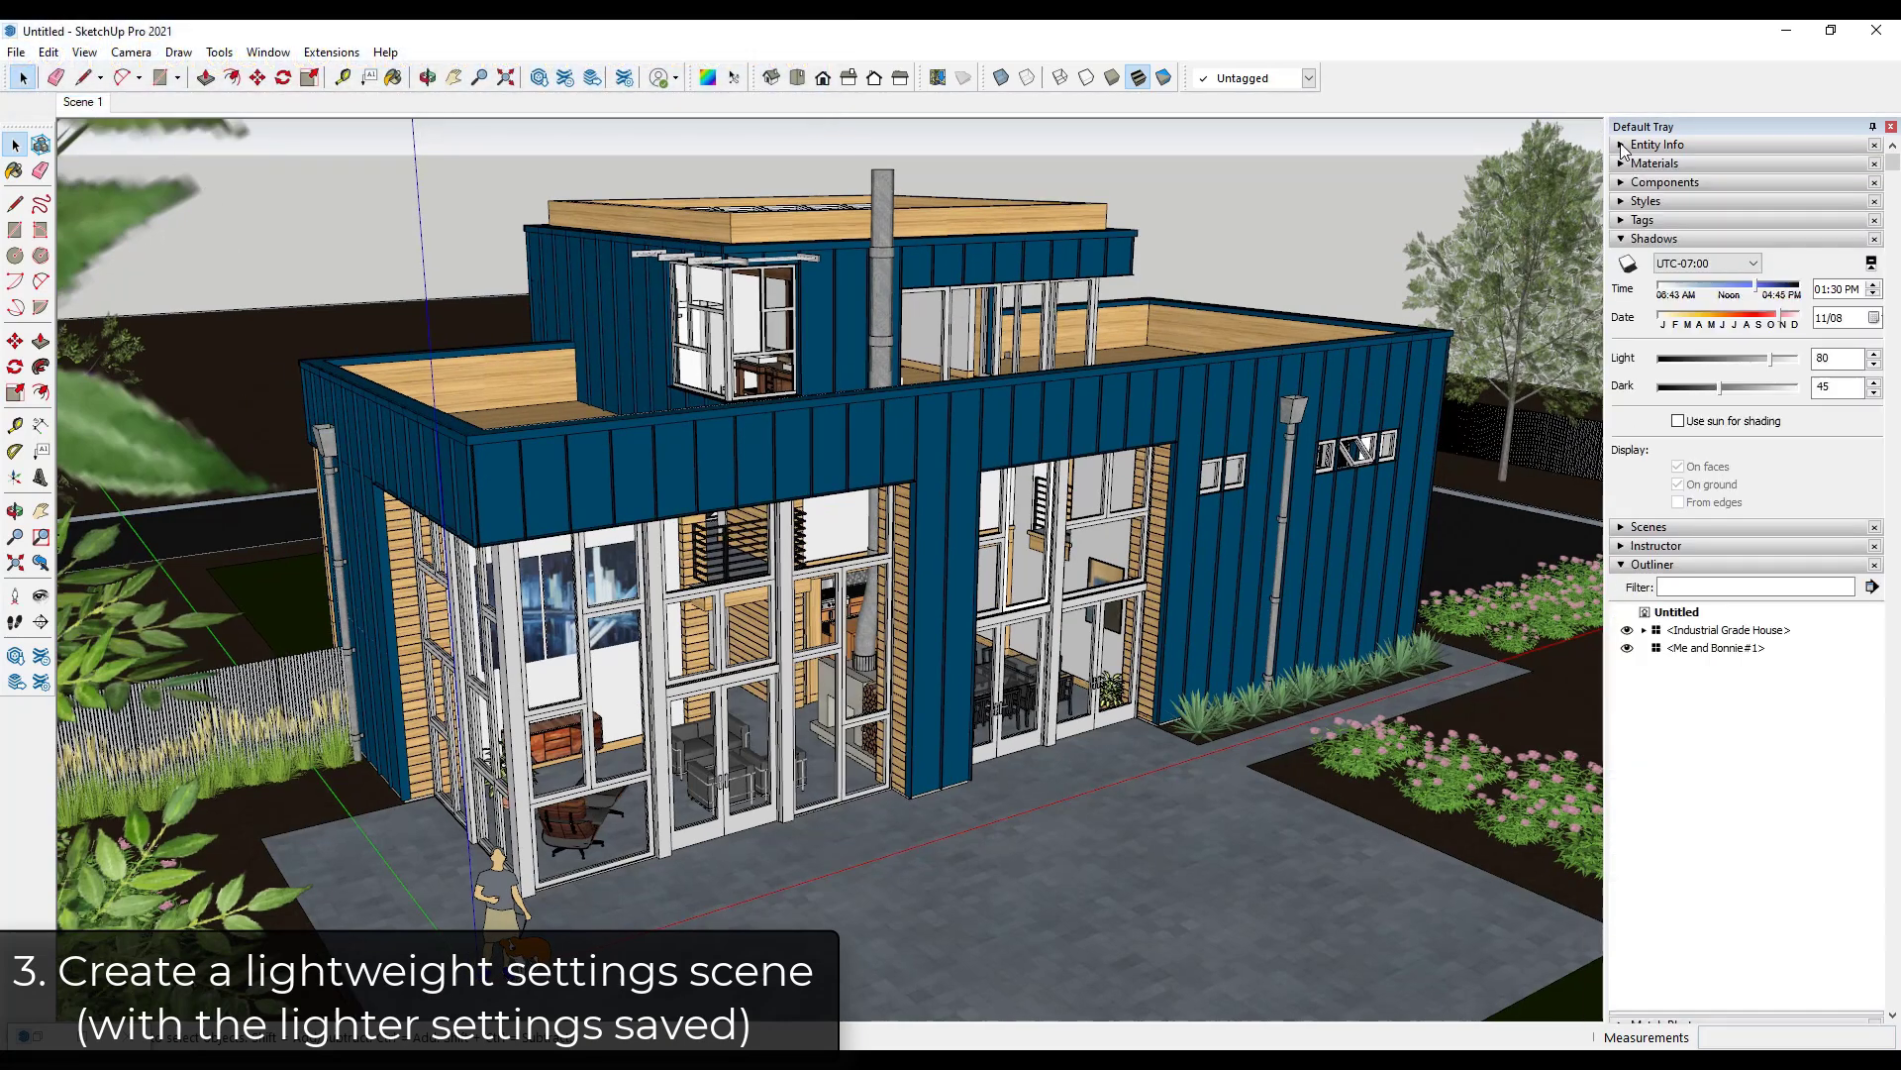
left_click(1625, 241)
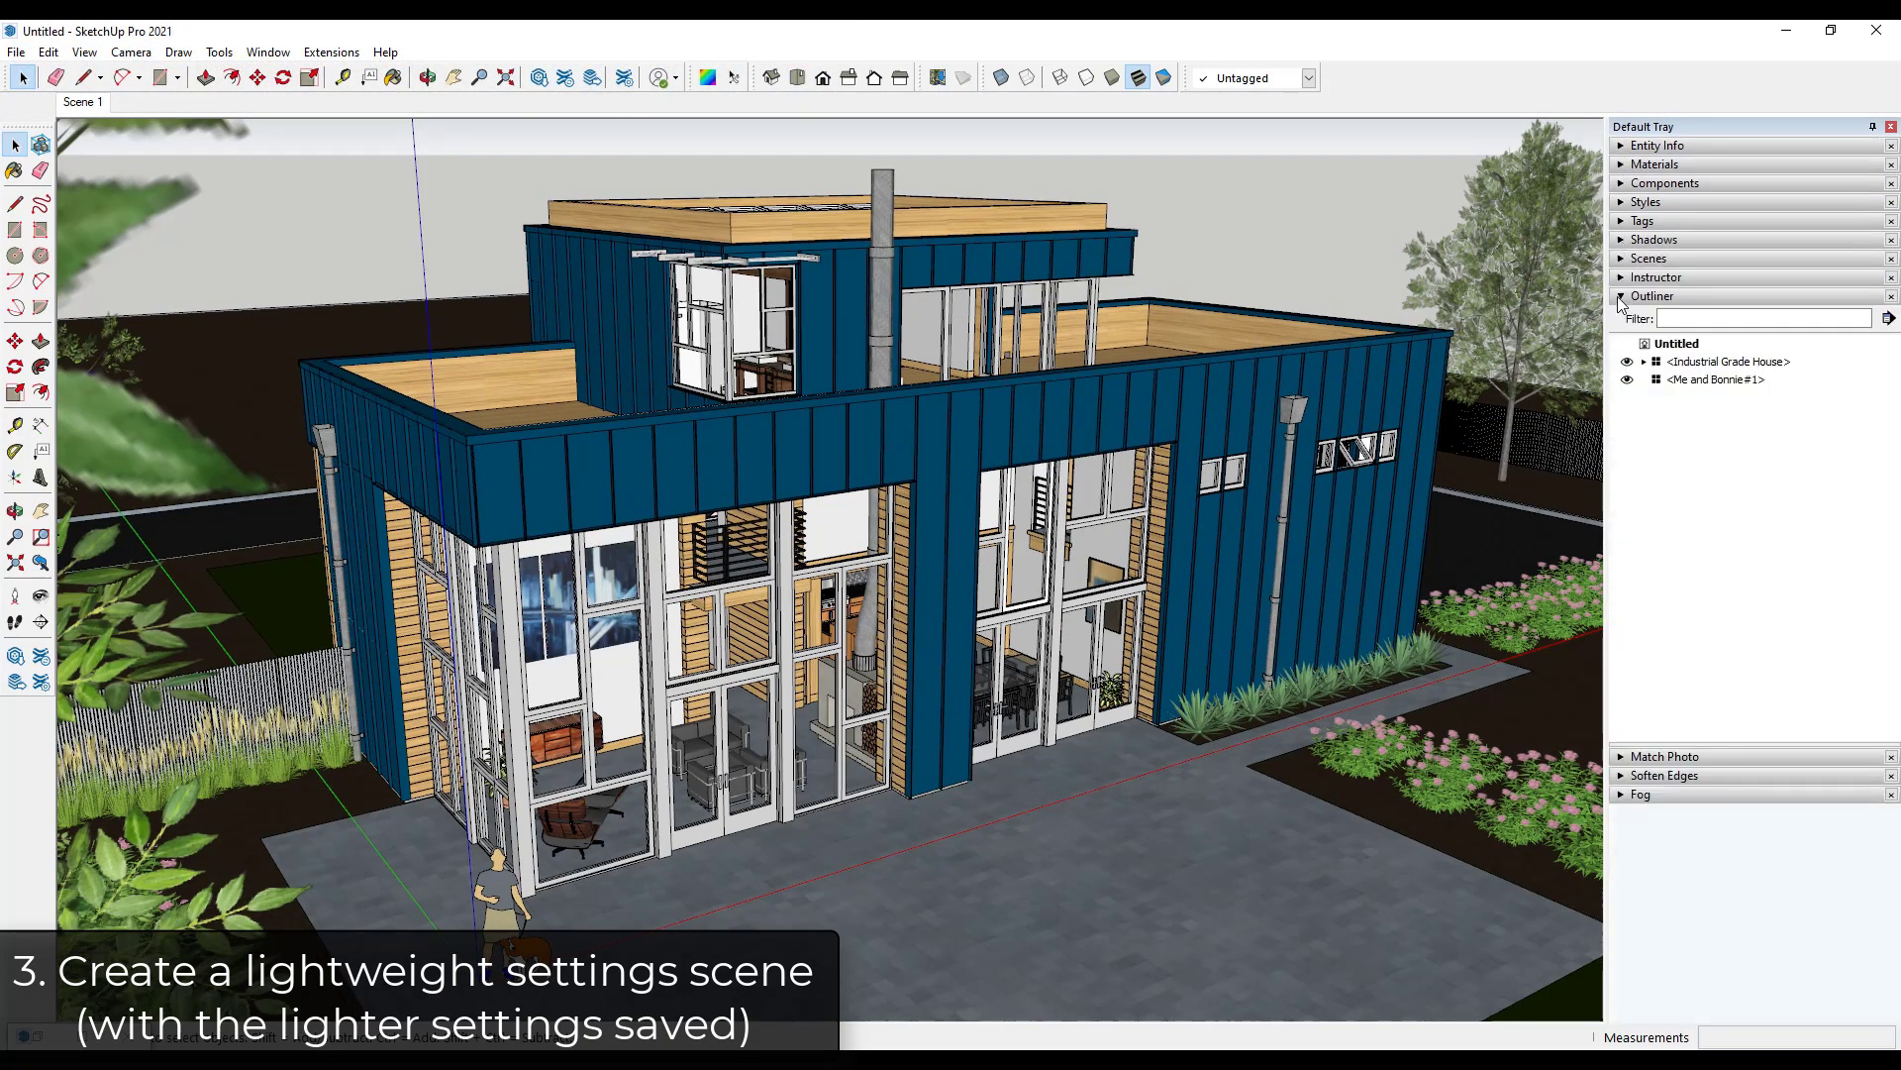
left_click(1625, 297)
left_click(1625, 260)
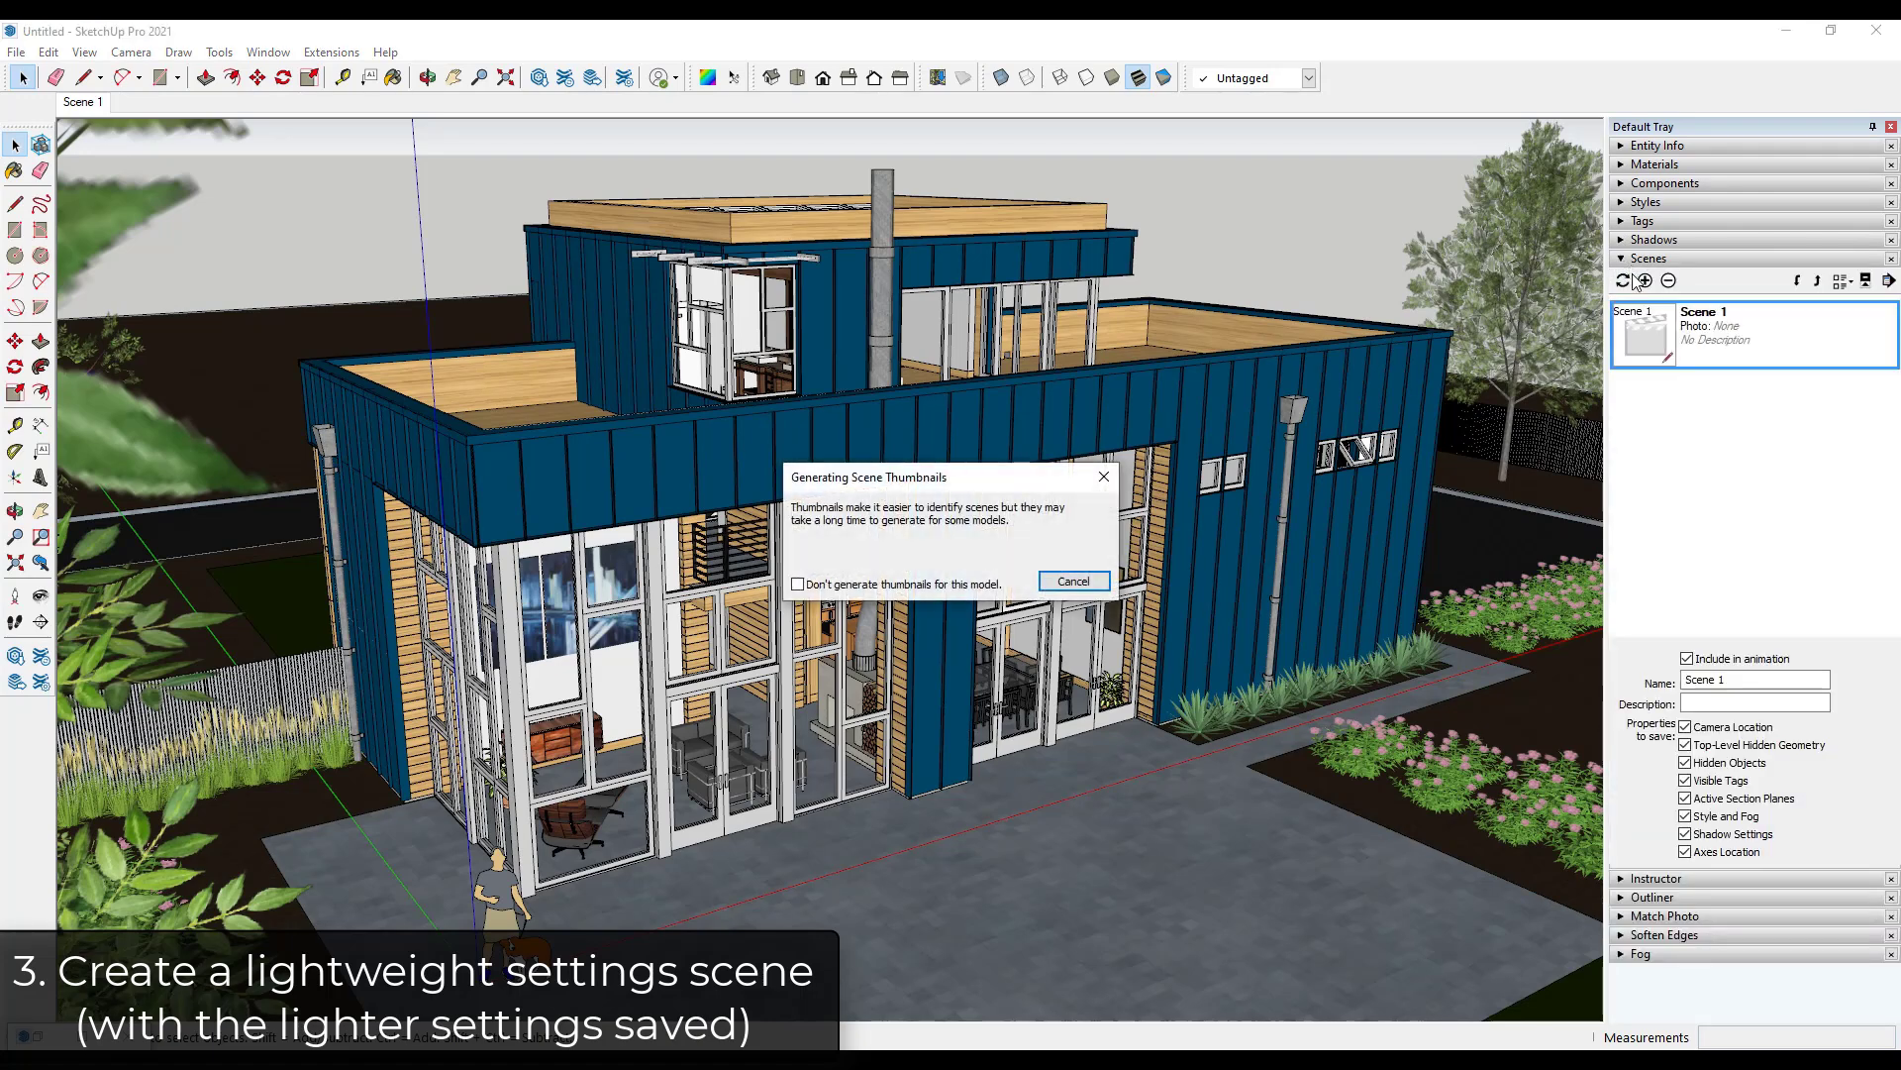
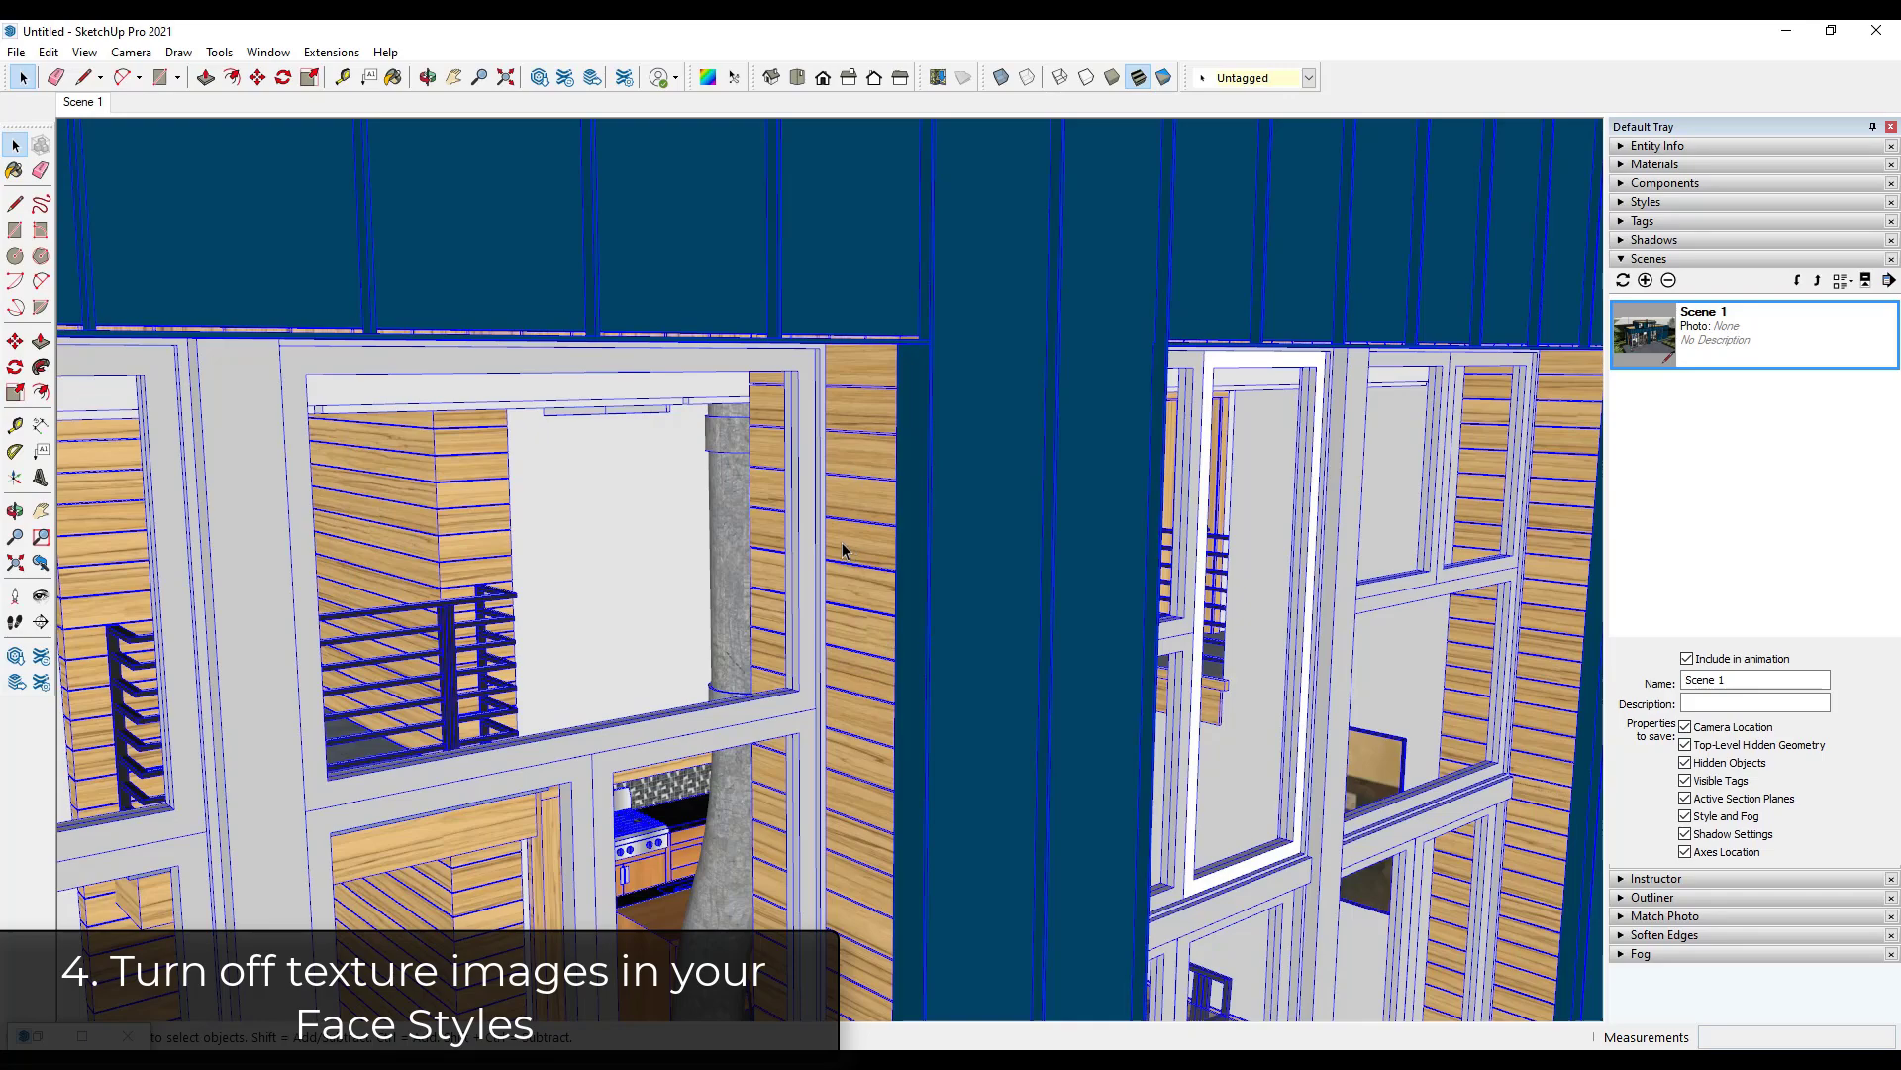
Open the current style's face settings and set the face style to Shaded so texture images are not displayed.
scroll(745, 554, "down", 6)
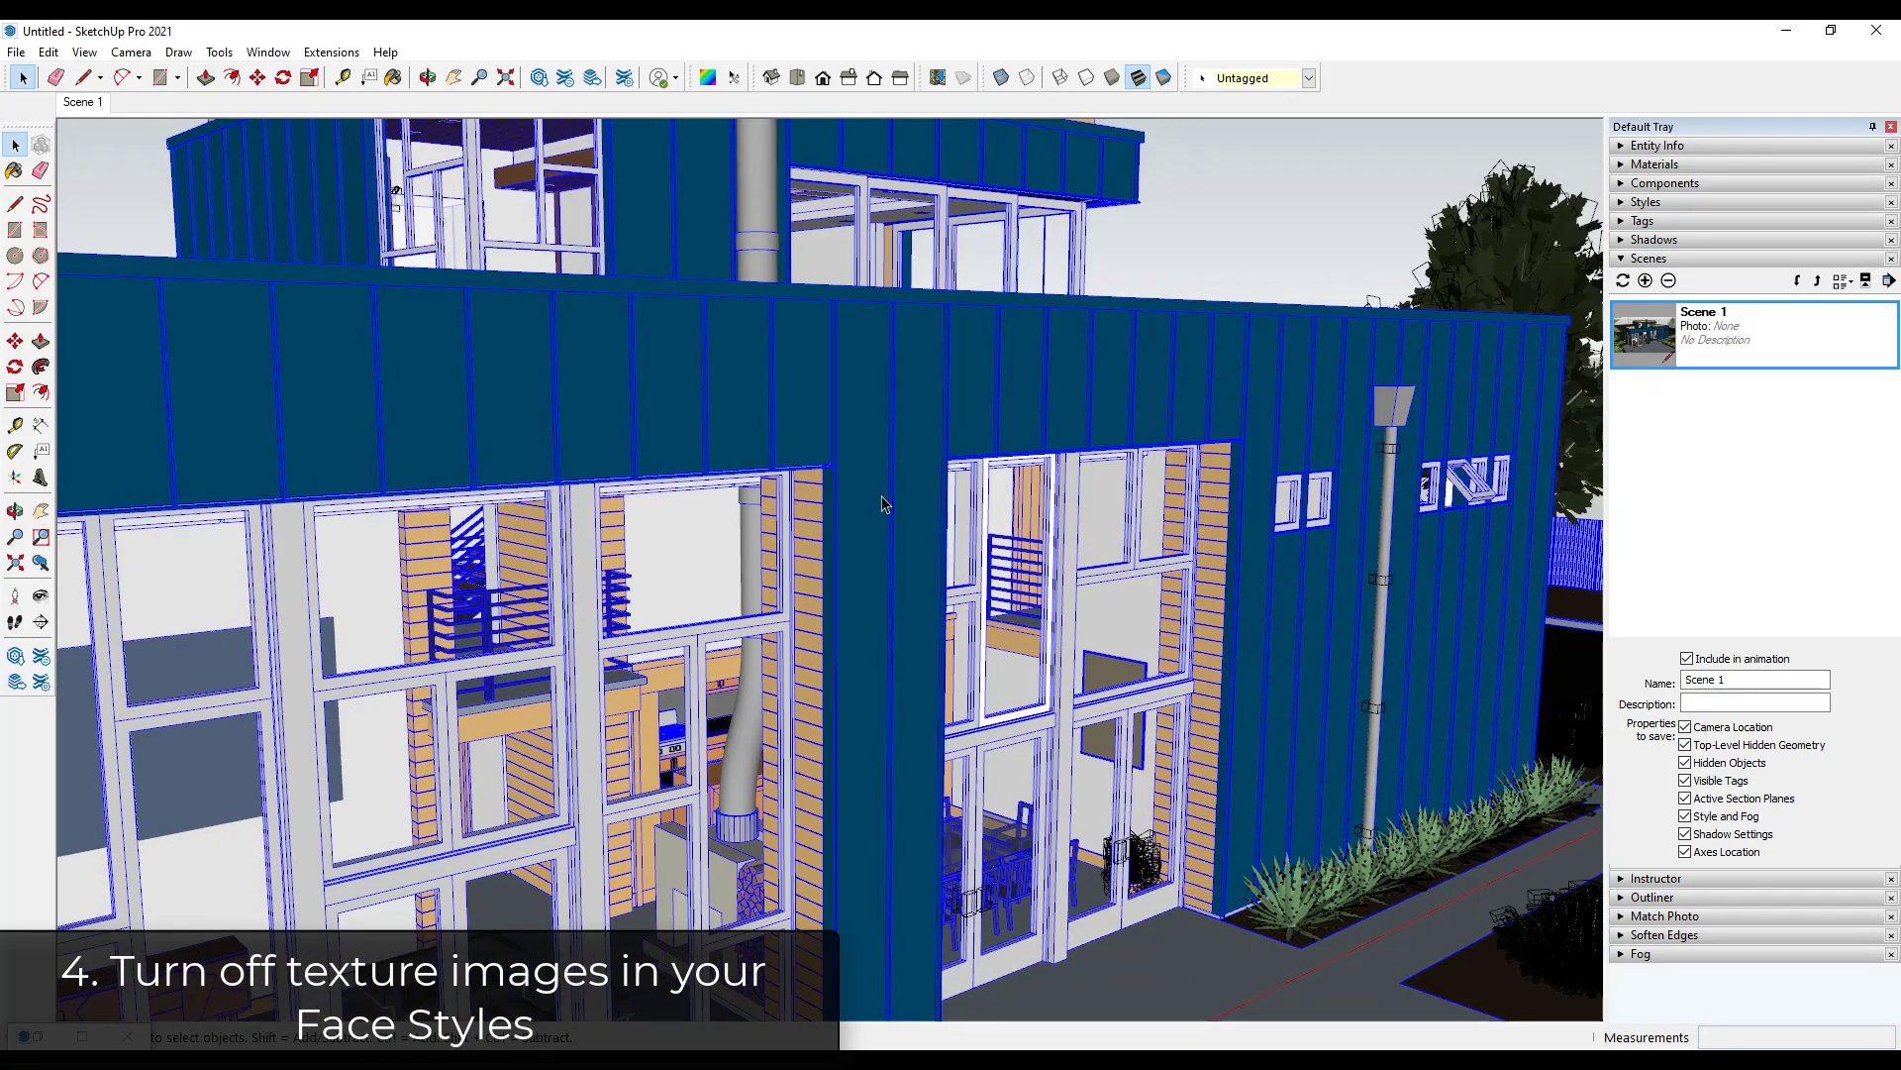
left_click(1623, 204)
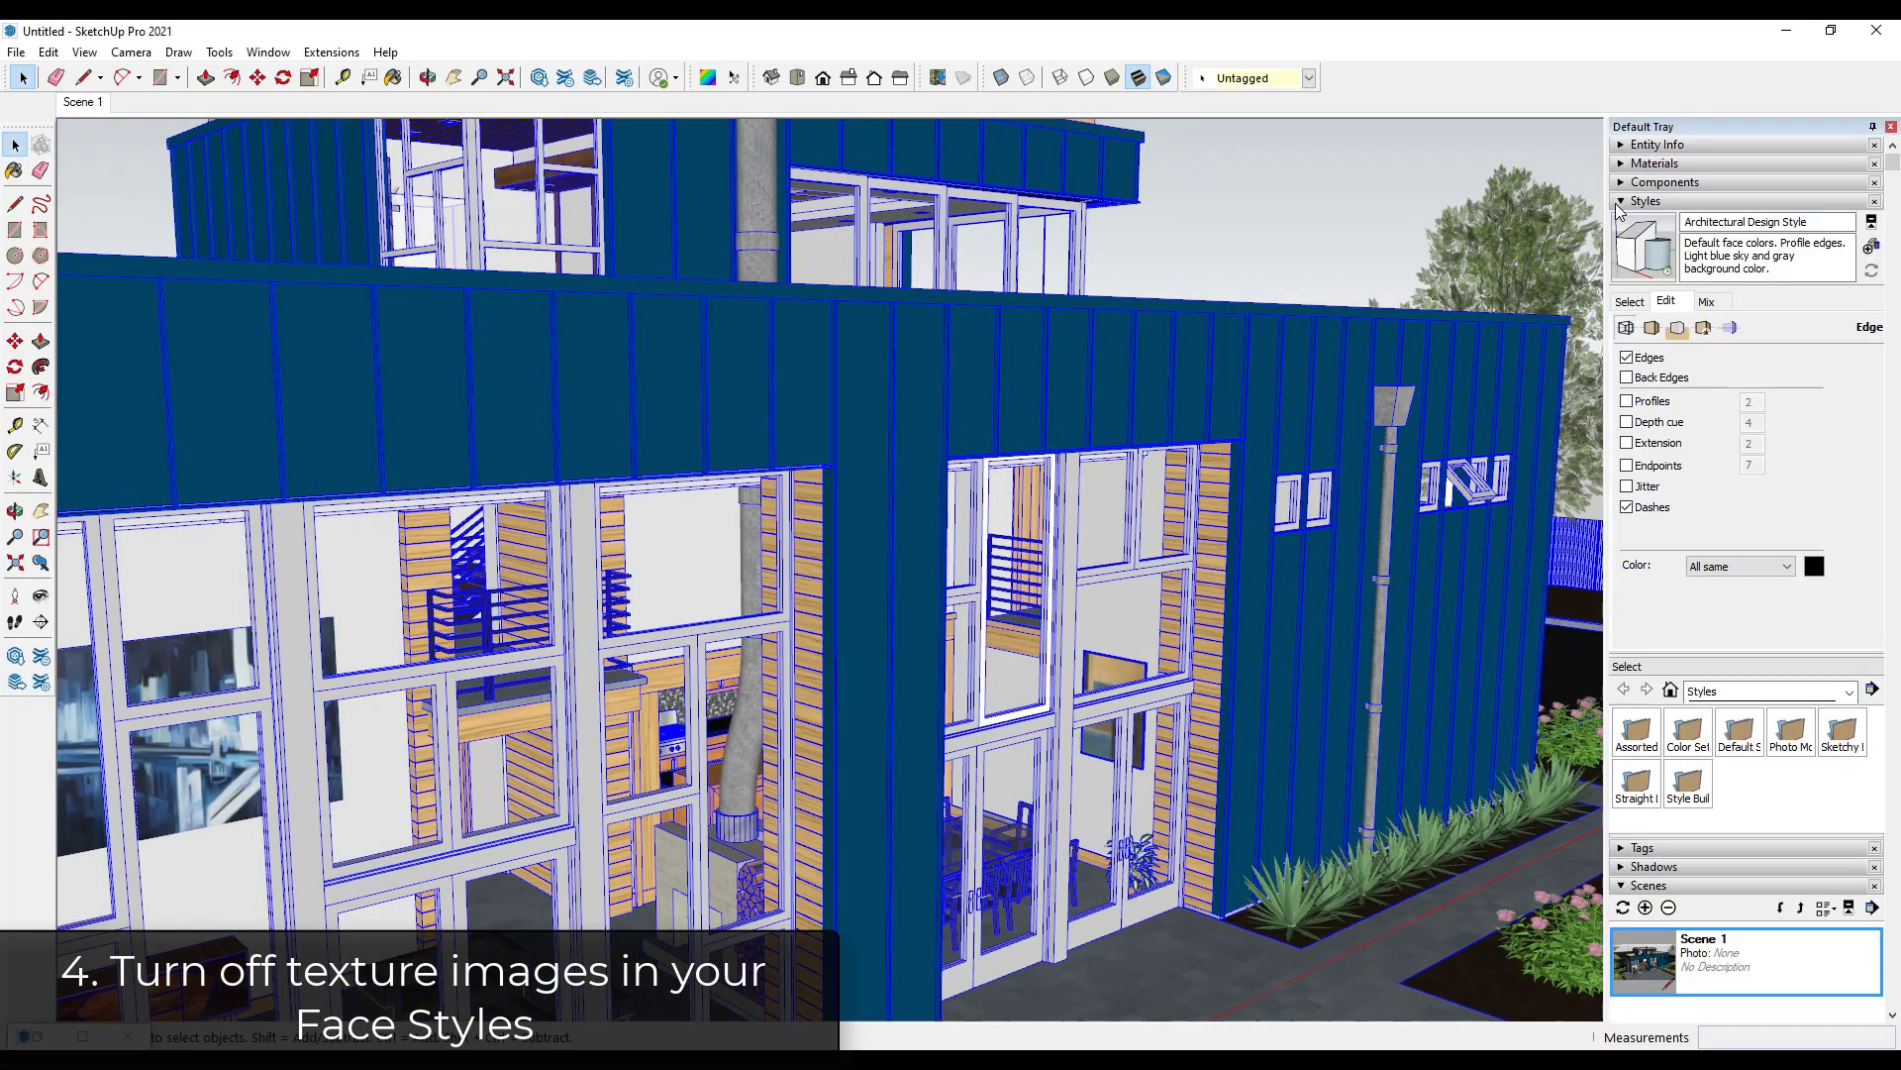
left_click(1651, 328)
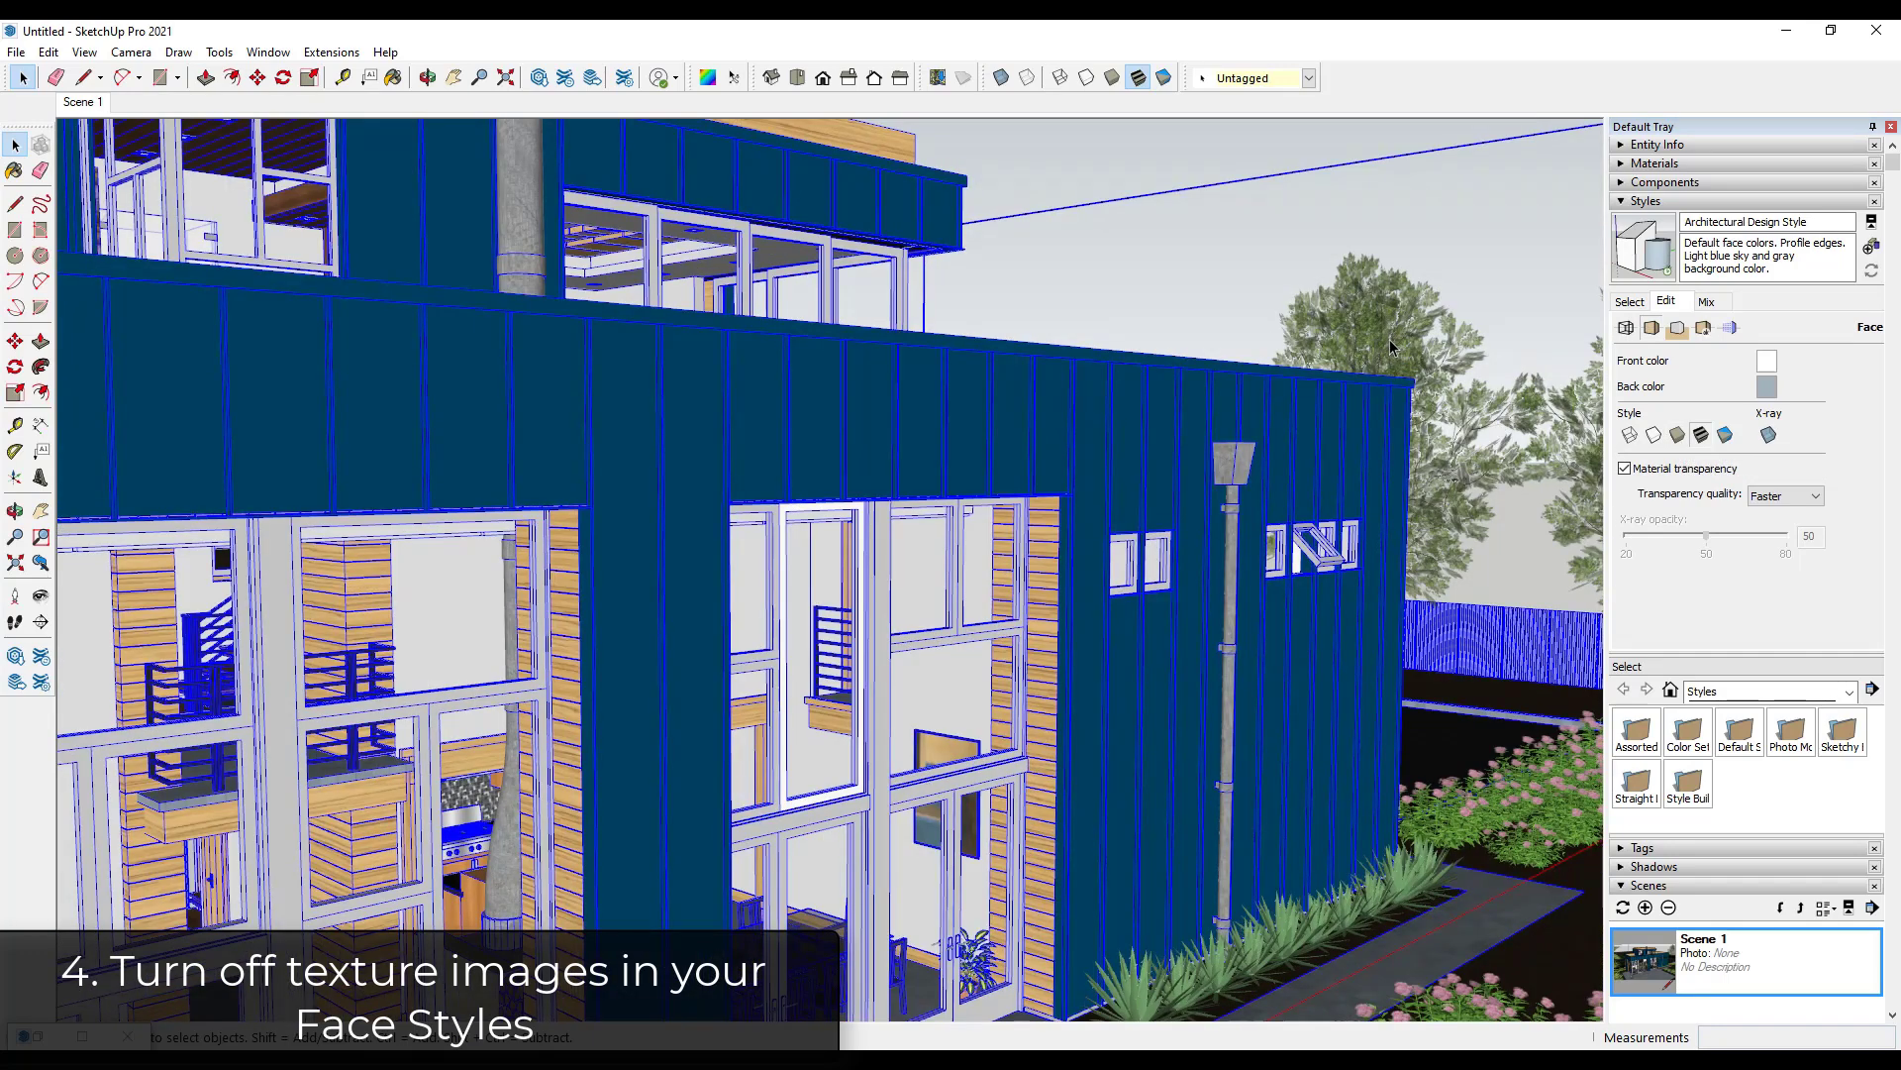
left_click(1678, 435)
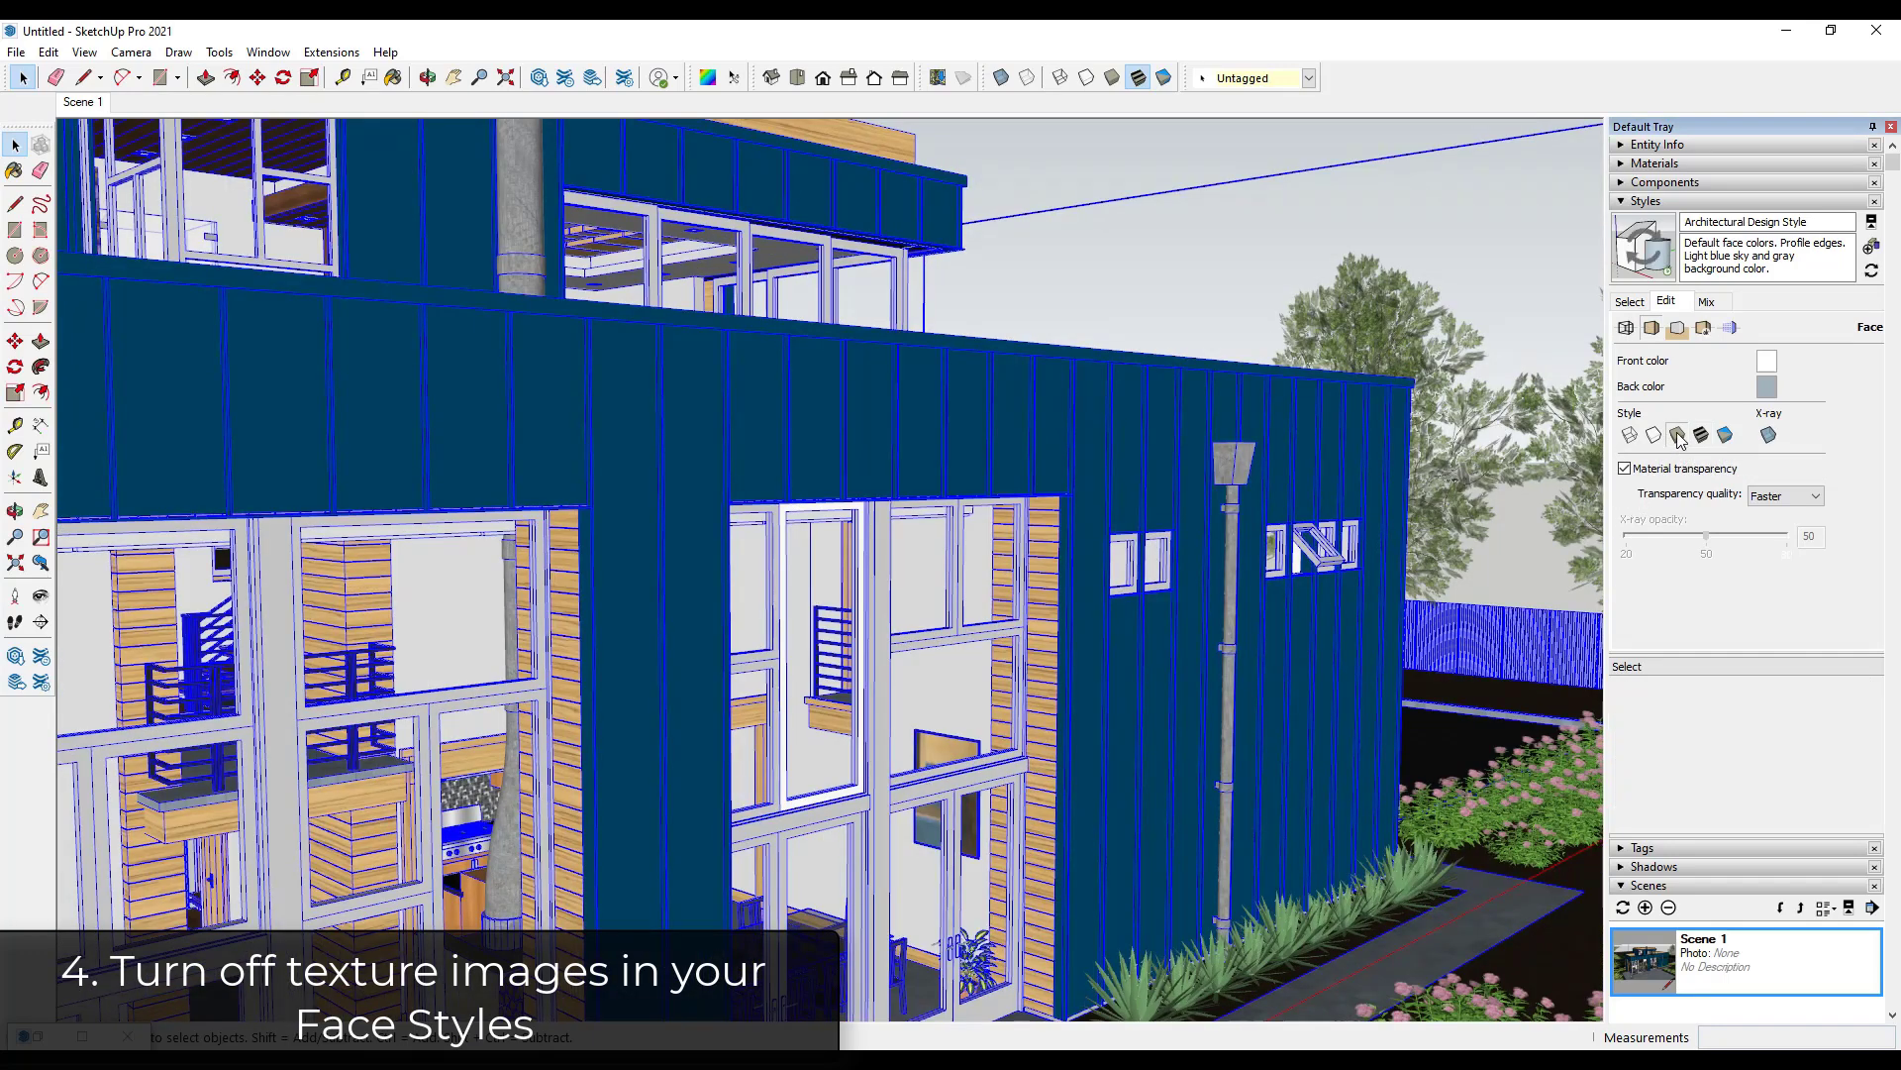
Examine the house, trees and surrounding site from far and near with the texture images turned off.
scroll(745, 516, "down", 2)
middle_click_drag(755, 514, 851, 614)
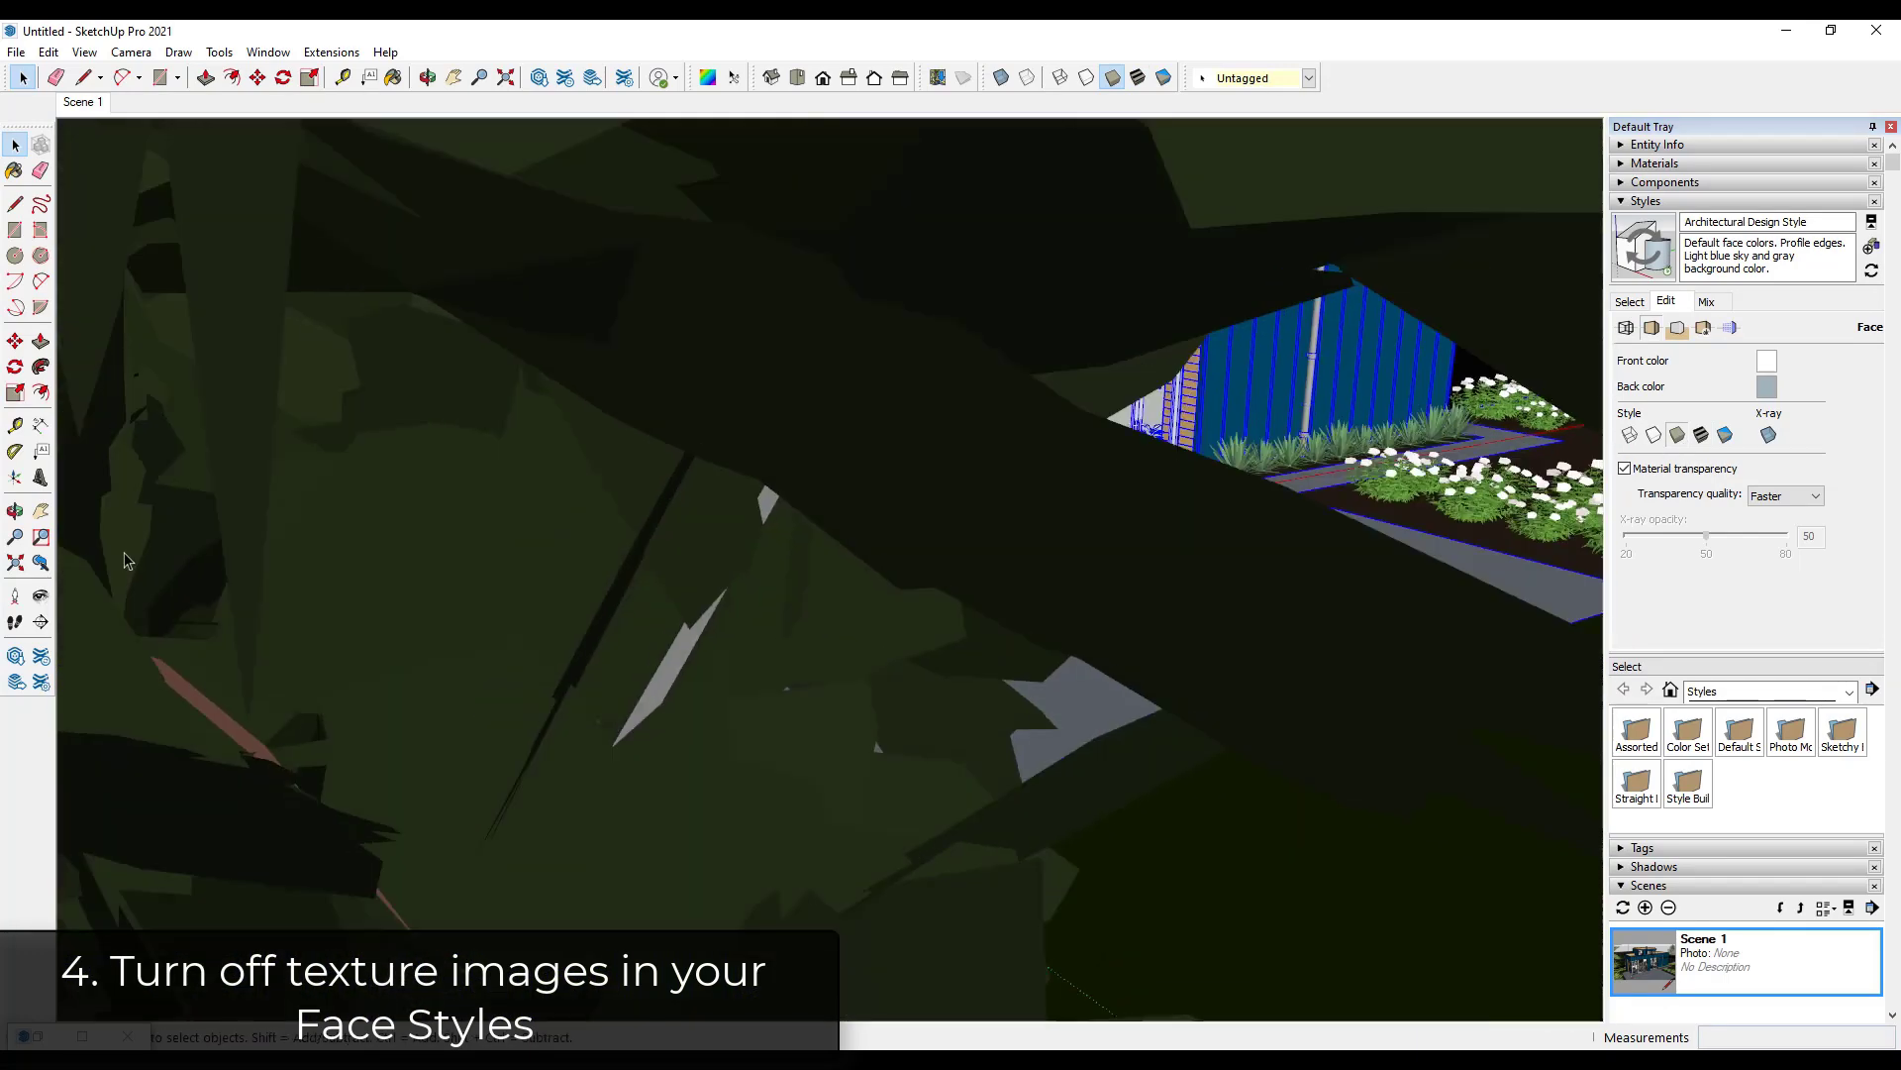
left_click(14, 563)
scroll(546, 307, "up", 10)
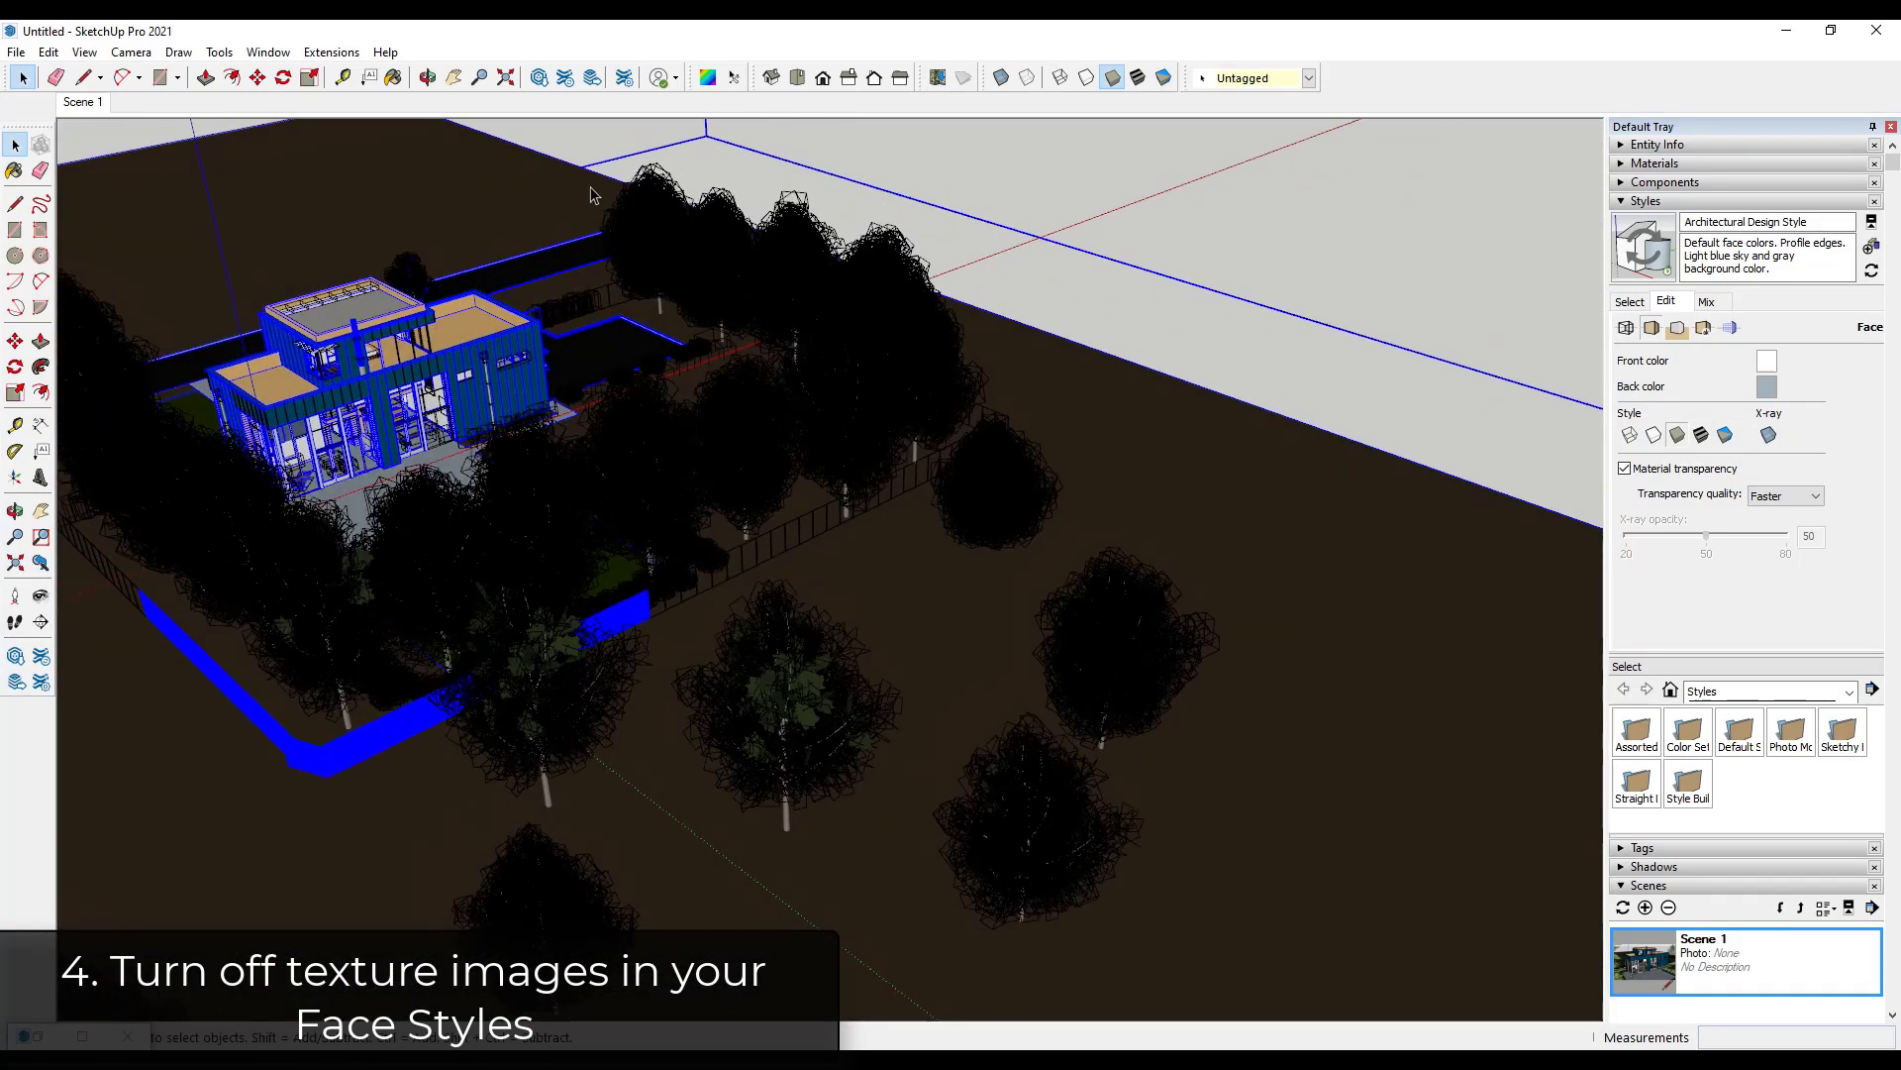
scroll(583, 195, "up", 10)
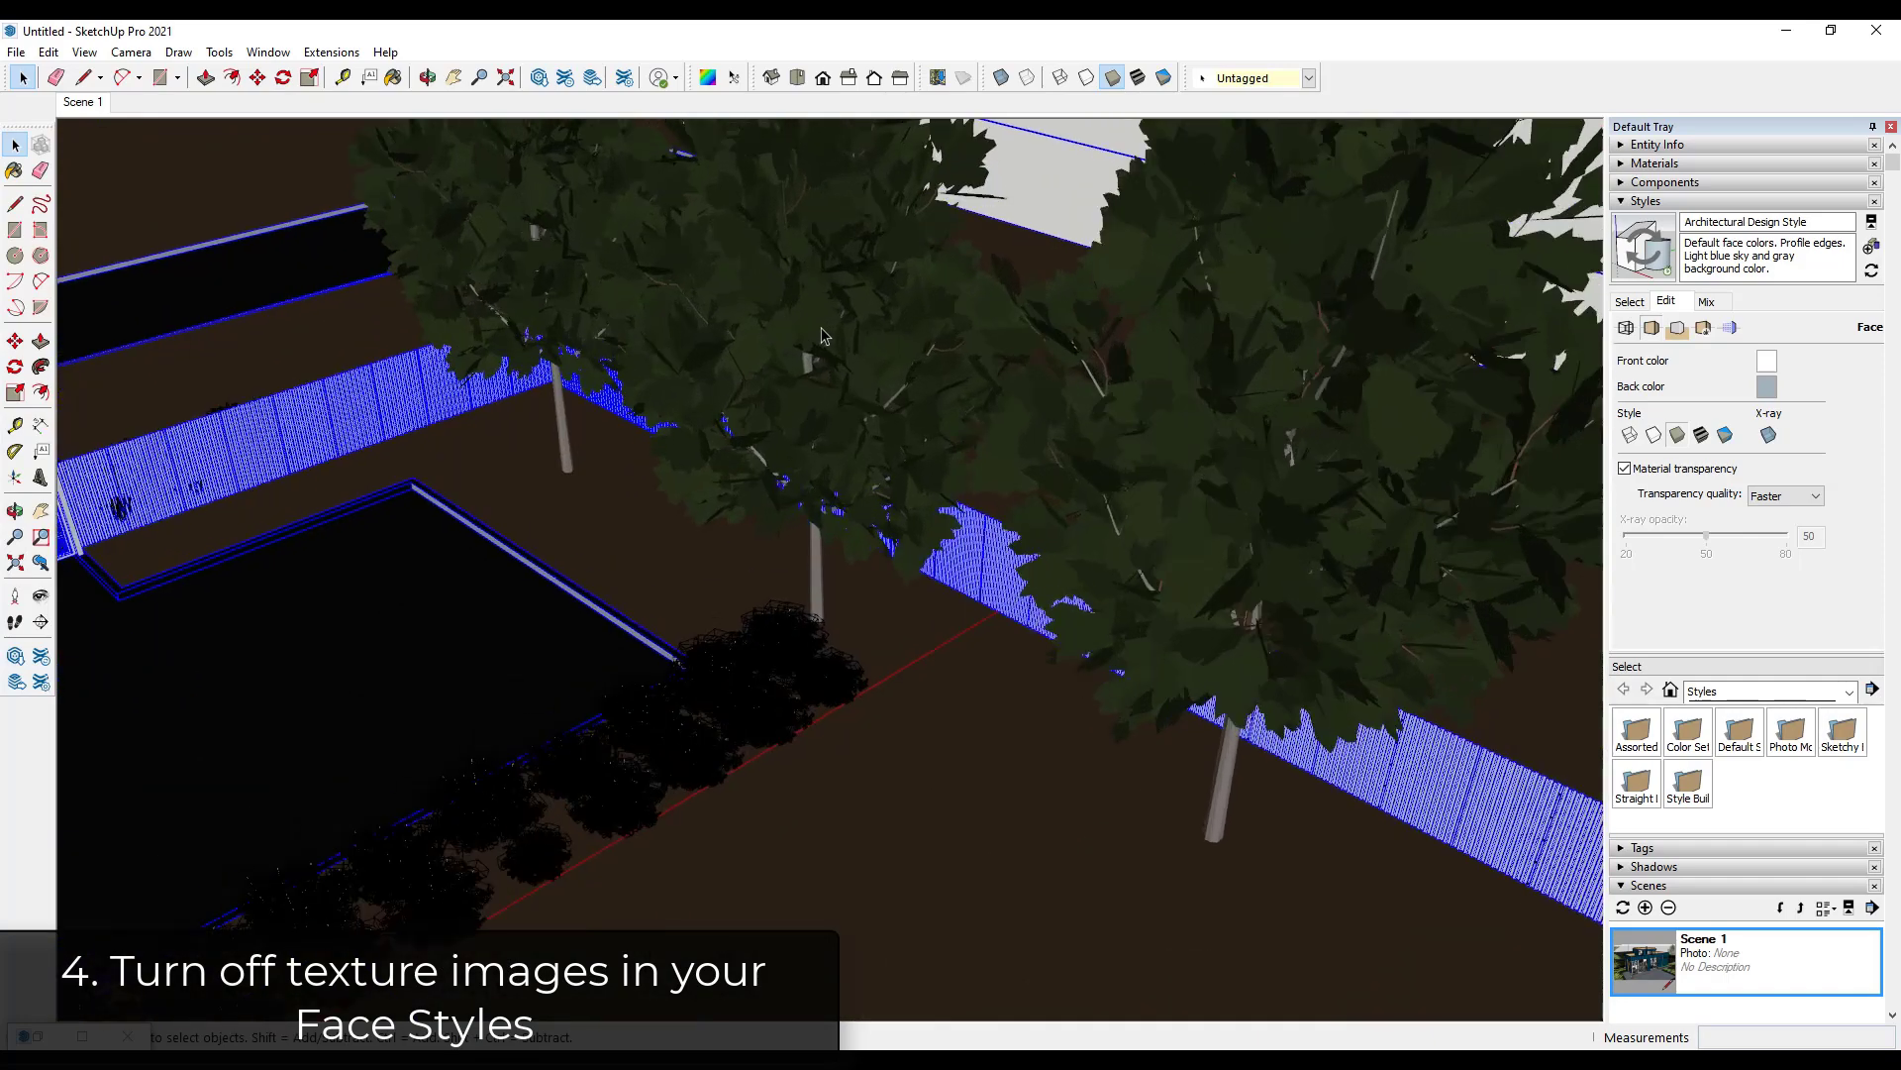
scroll(792, 321, "up", 6)
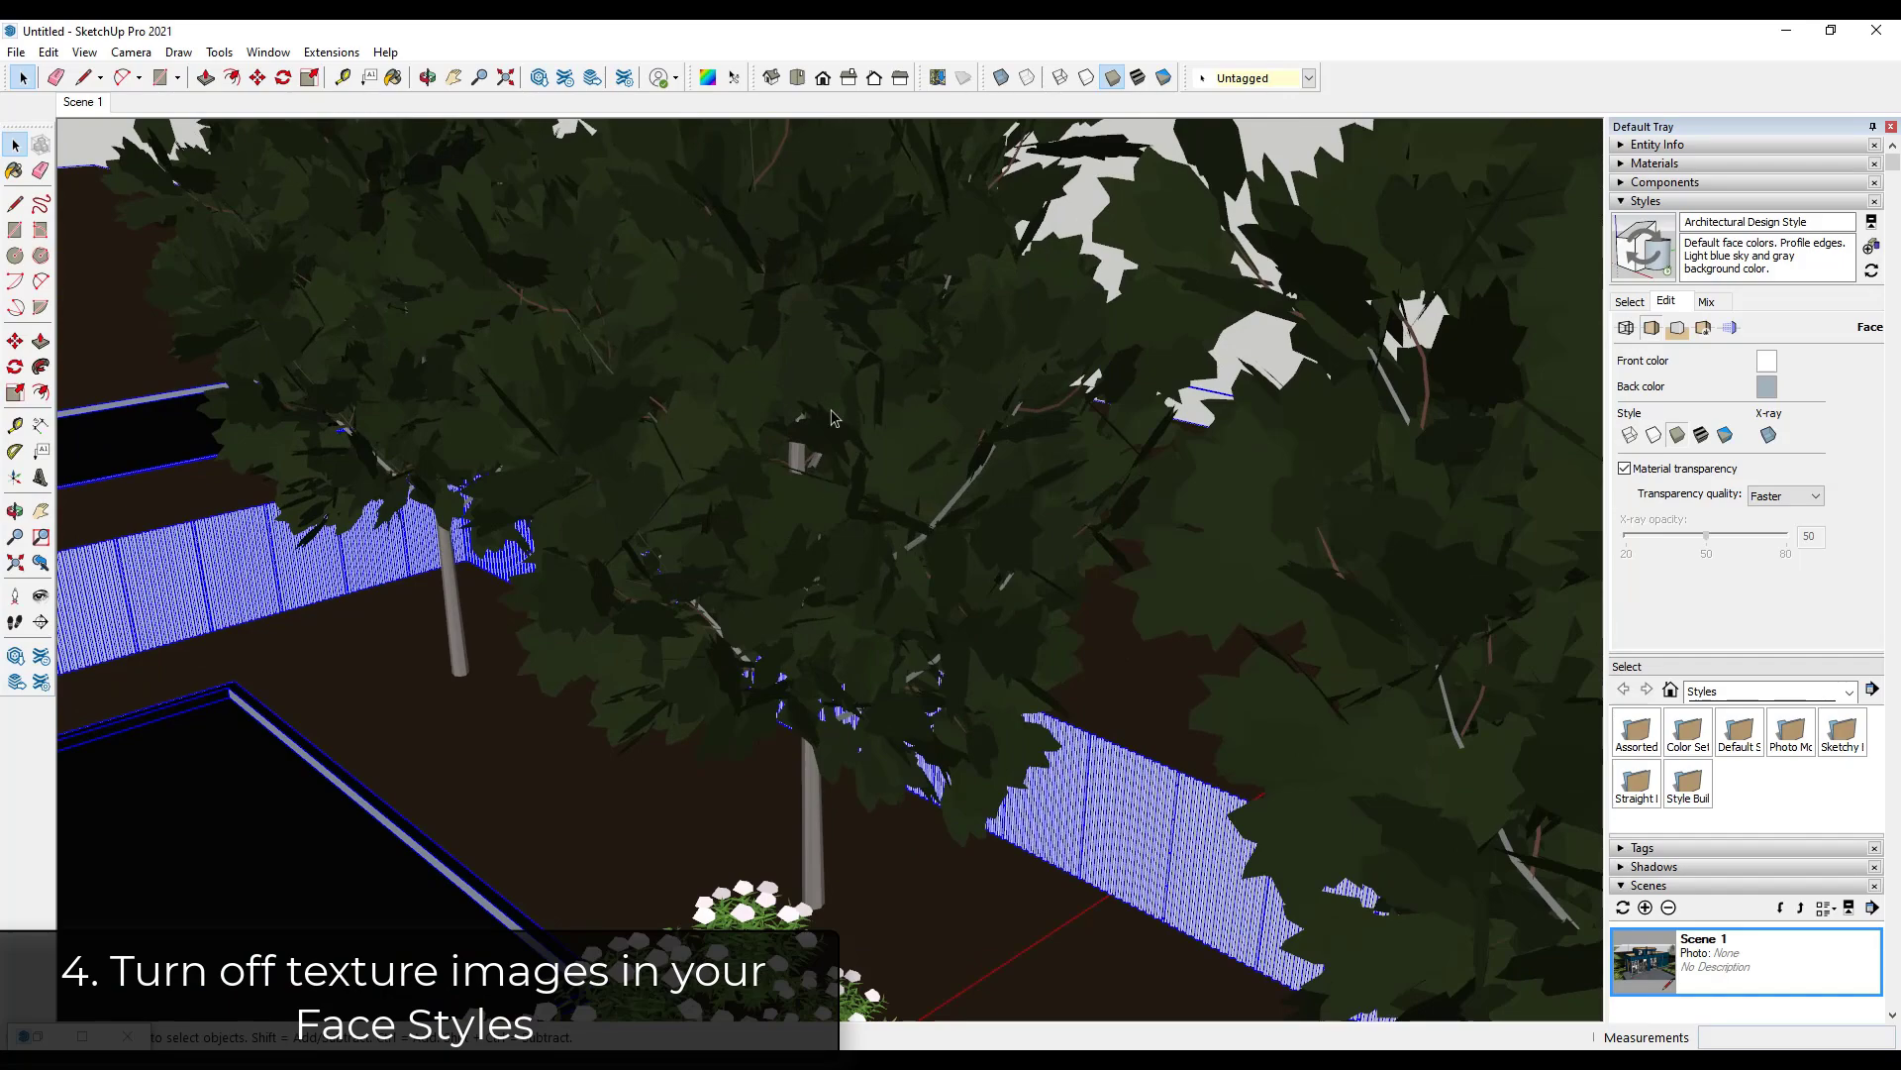
scroll(1107, 384, "down", 8)
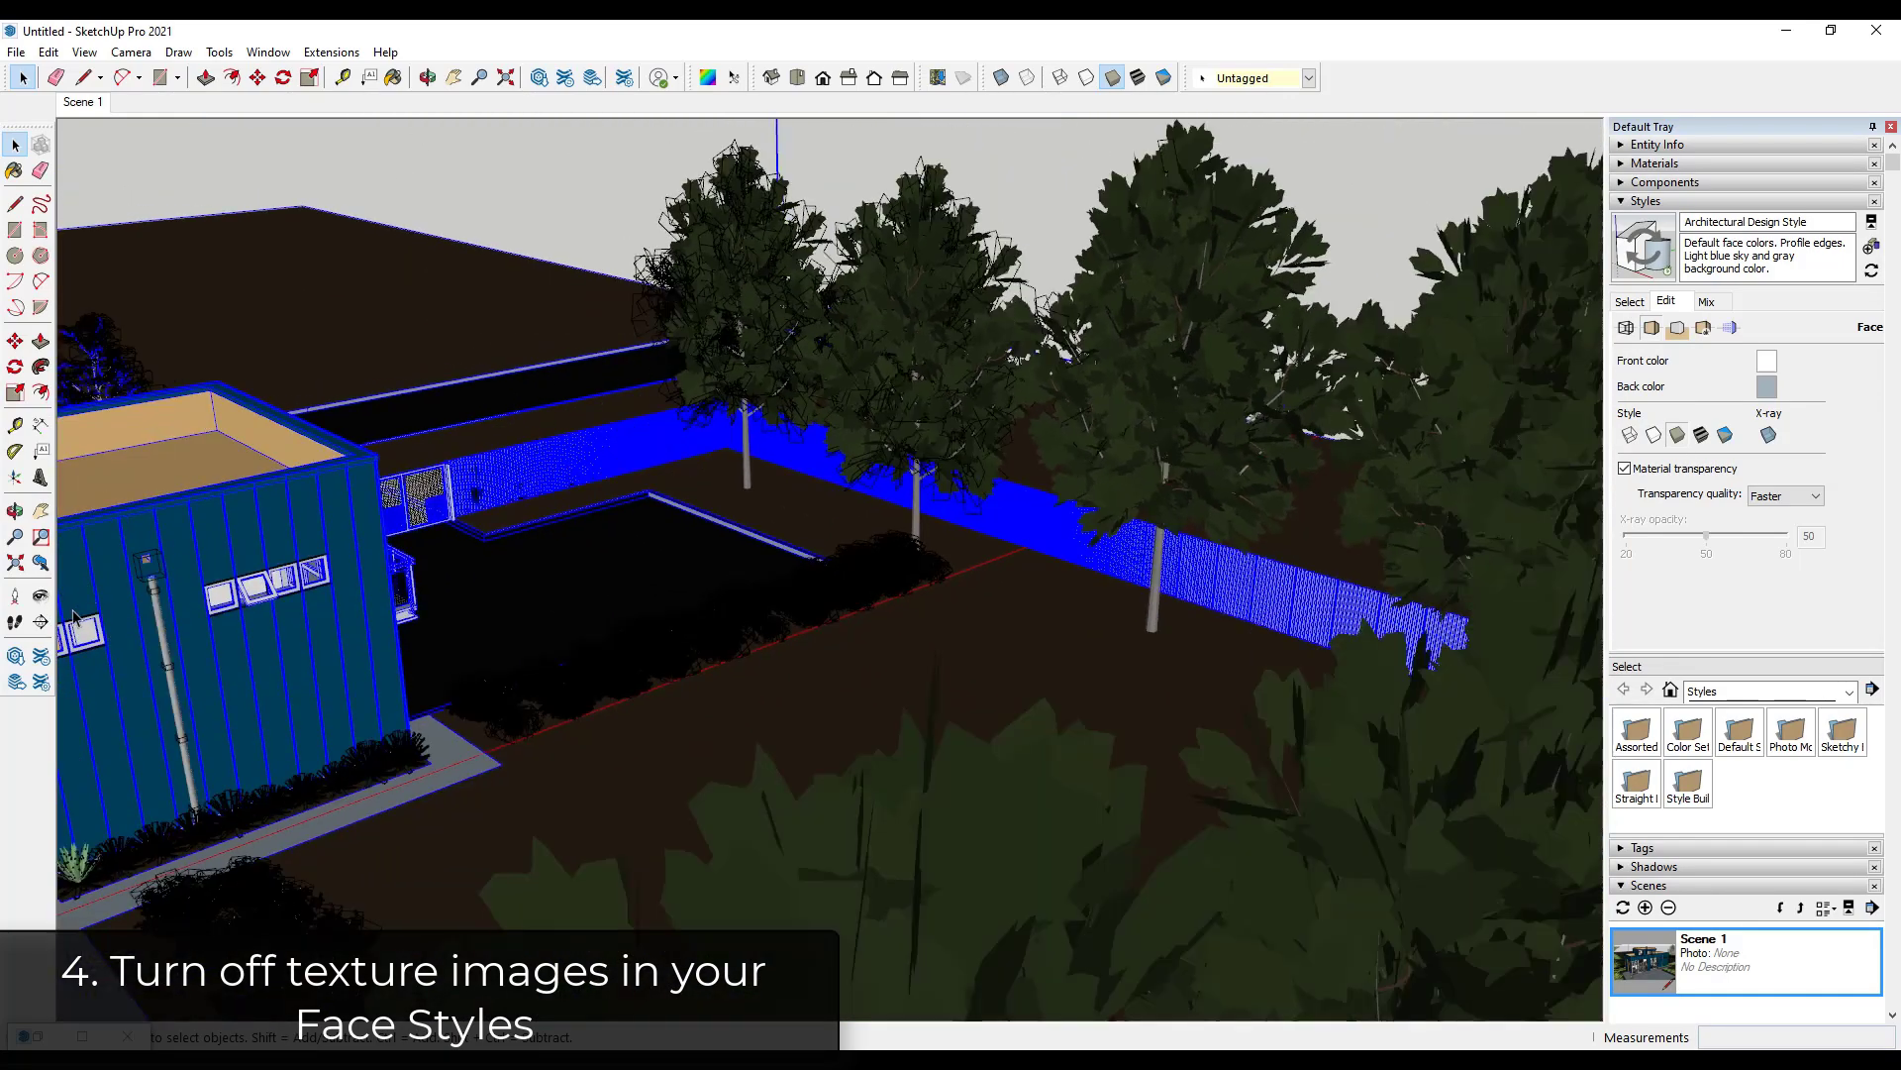
scroll(896, 522, "down", 3)
scroll(128, 666, "up", 6)
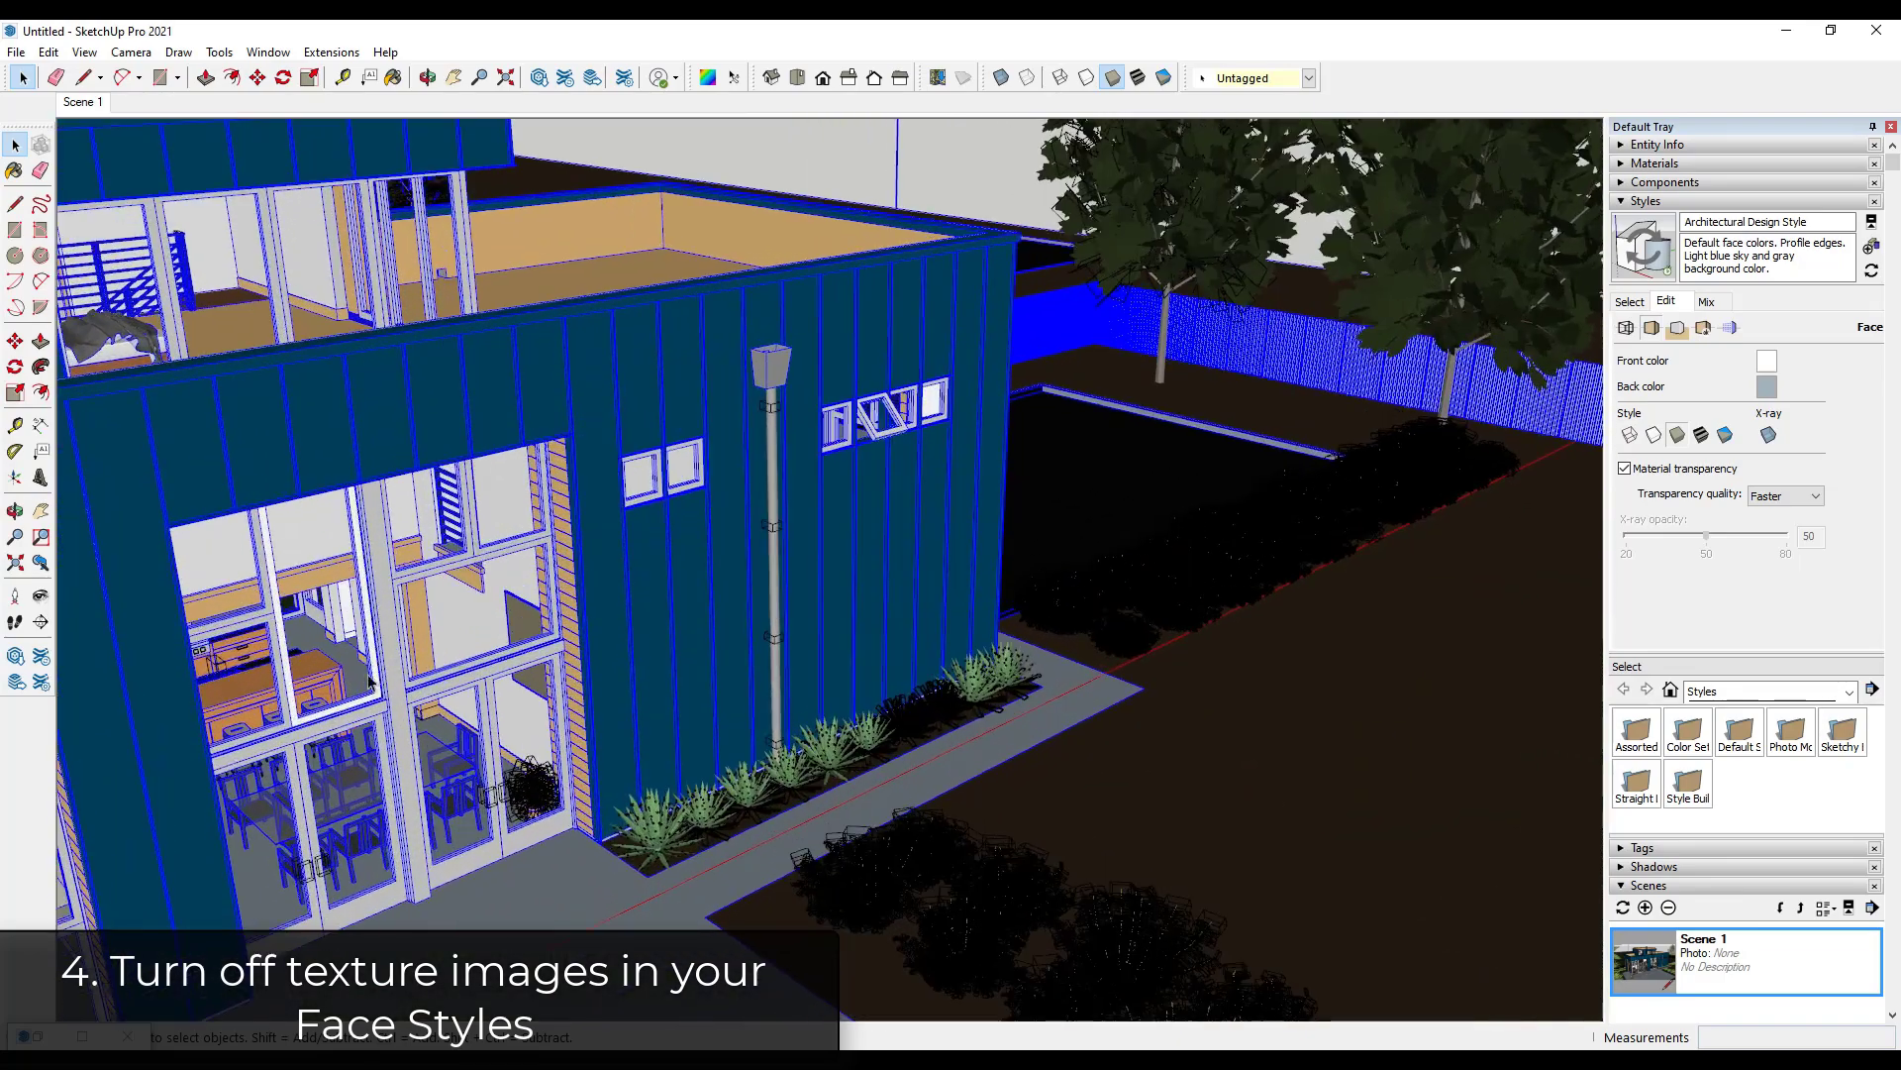
scroll(535, 535, "up", 6)
middle_click_drag(679, 424, 596, 318)
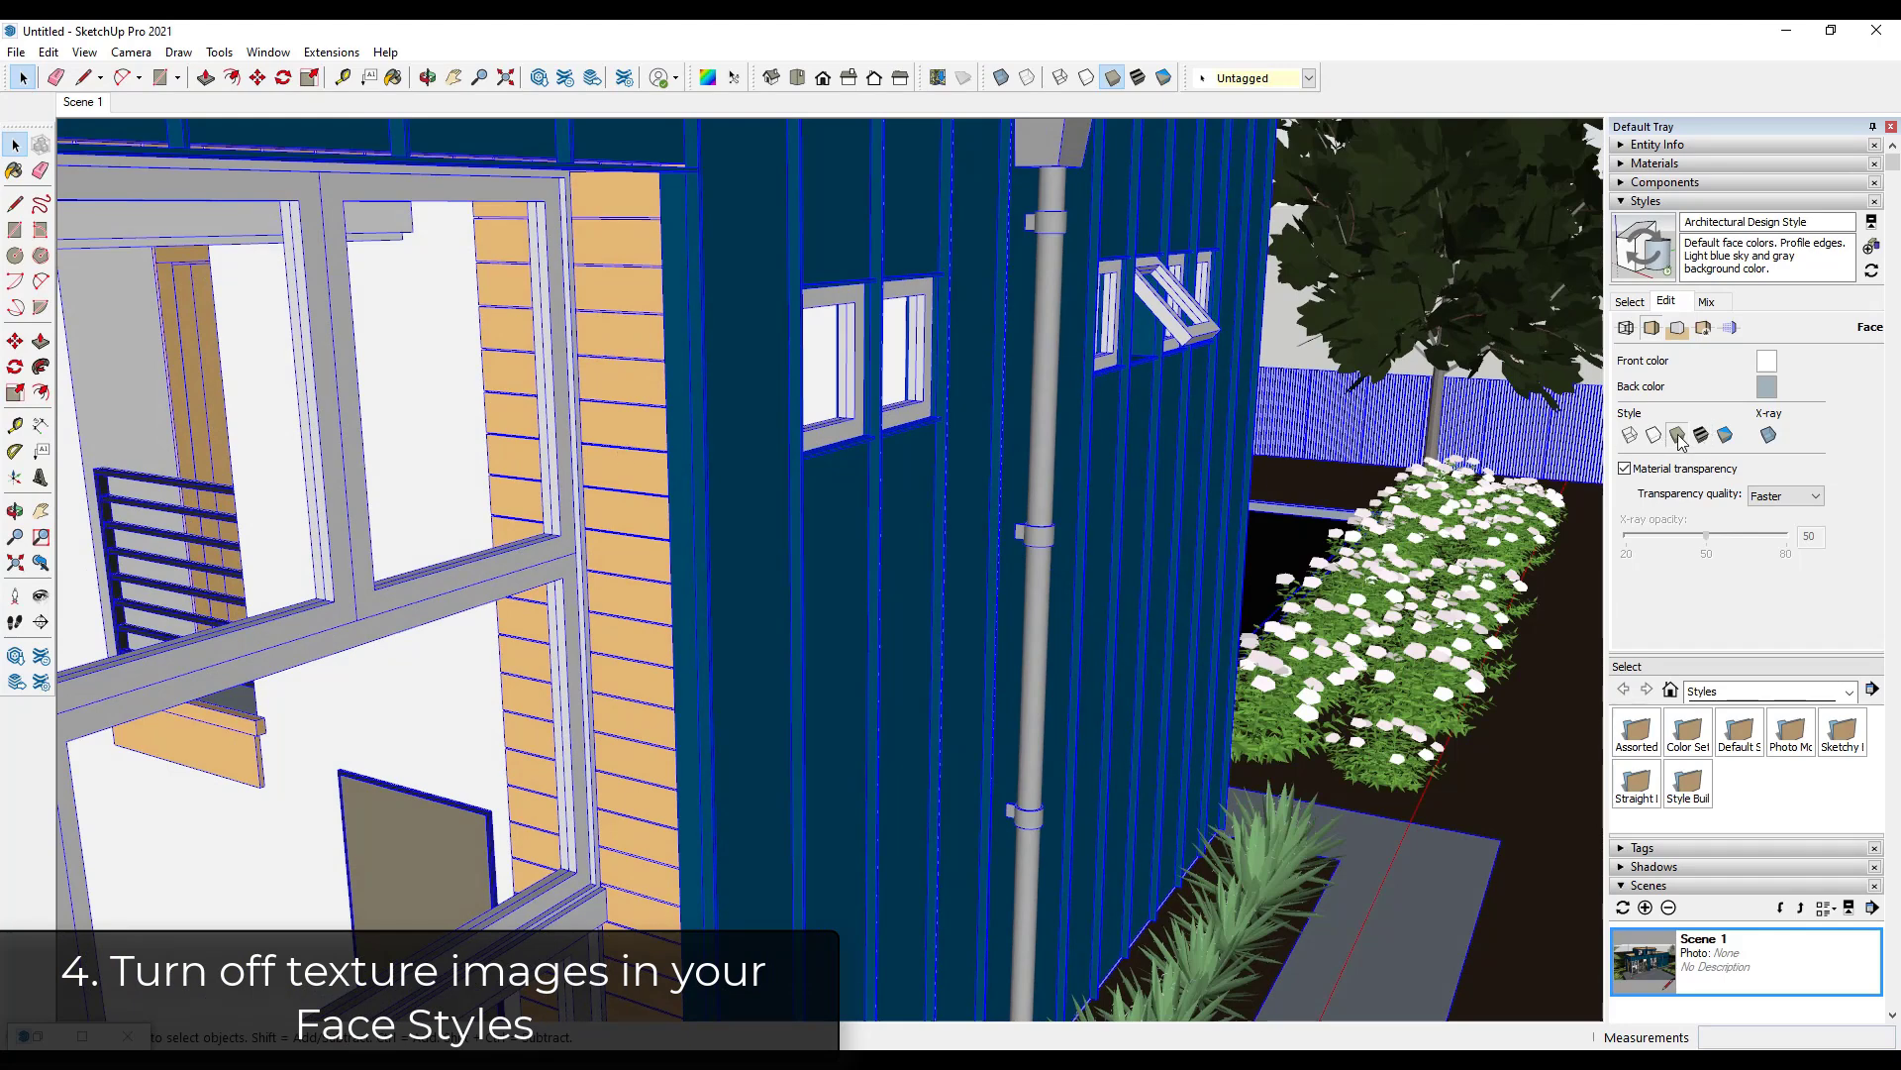
Update the Architectural Design Style with the changed face settings.
scroll(832, 606, "down", 1)
middle_click_drag(818, 598, 793, 579)
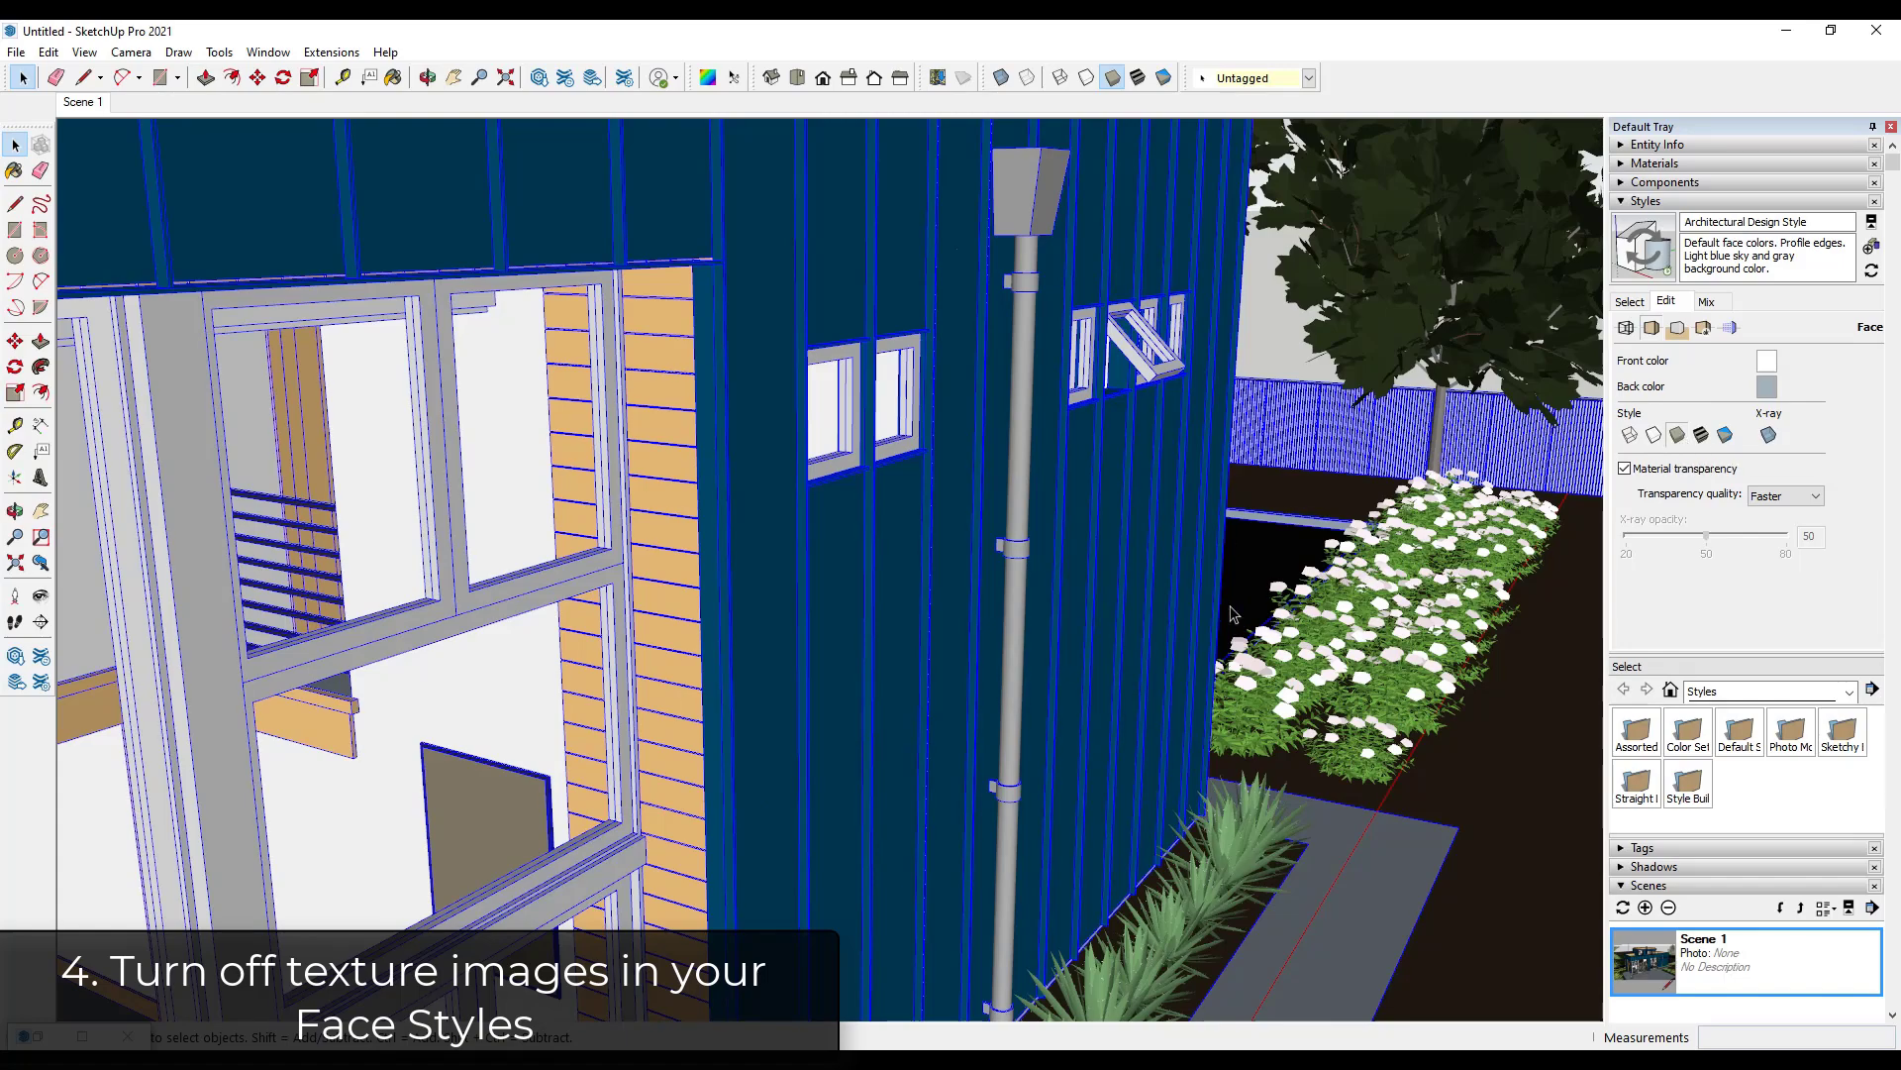
middle_click_drag(1193, 554, 1030, 466)
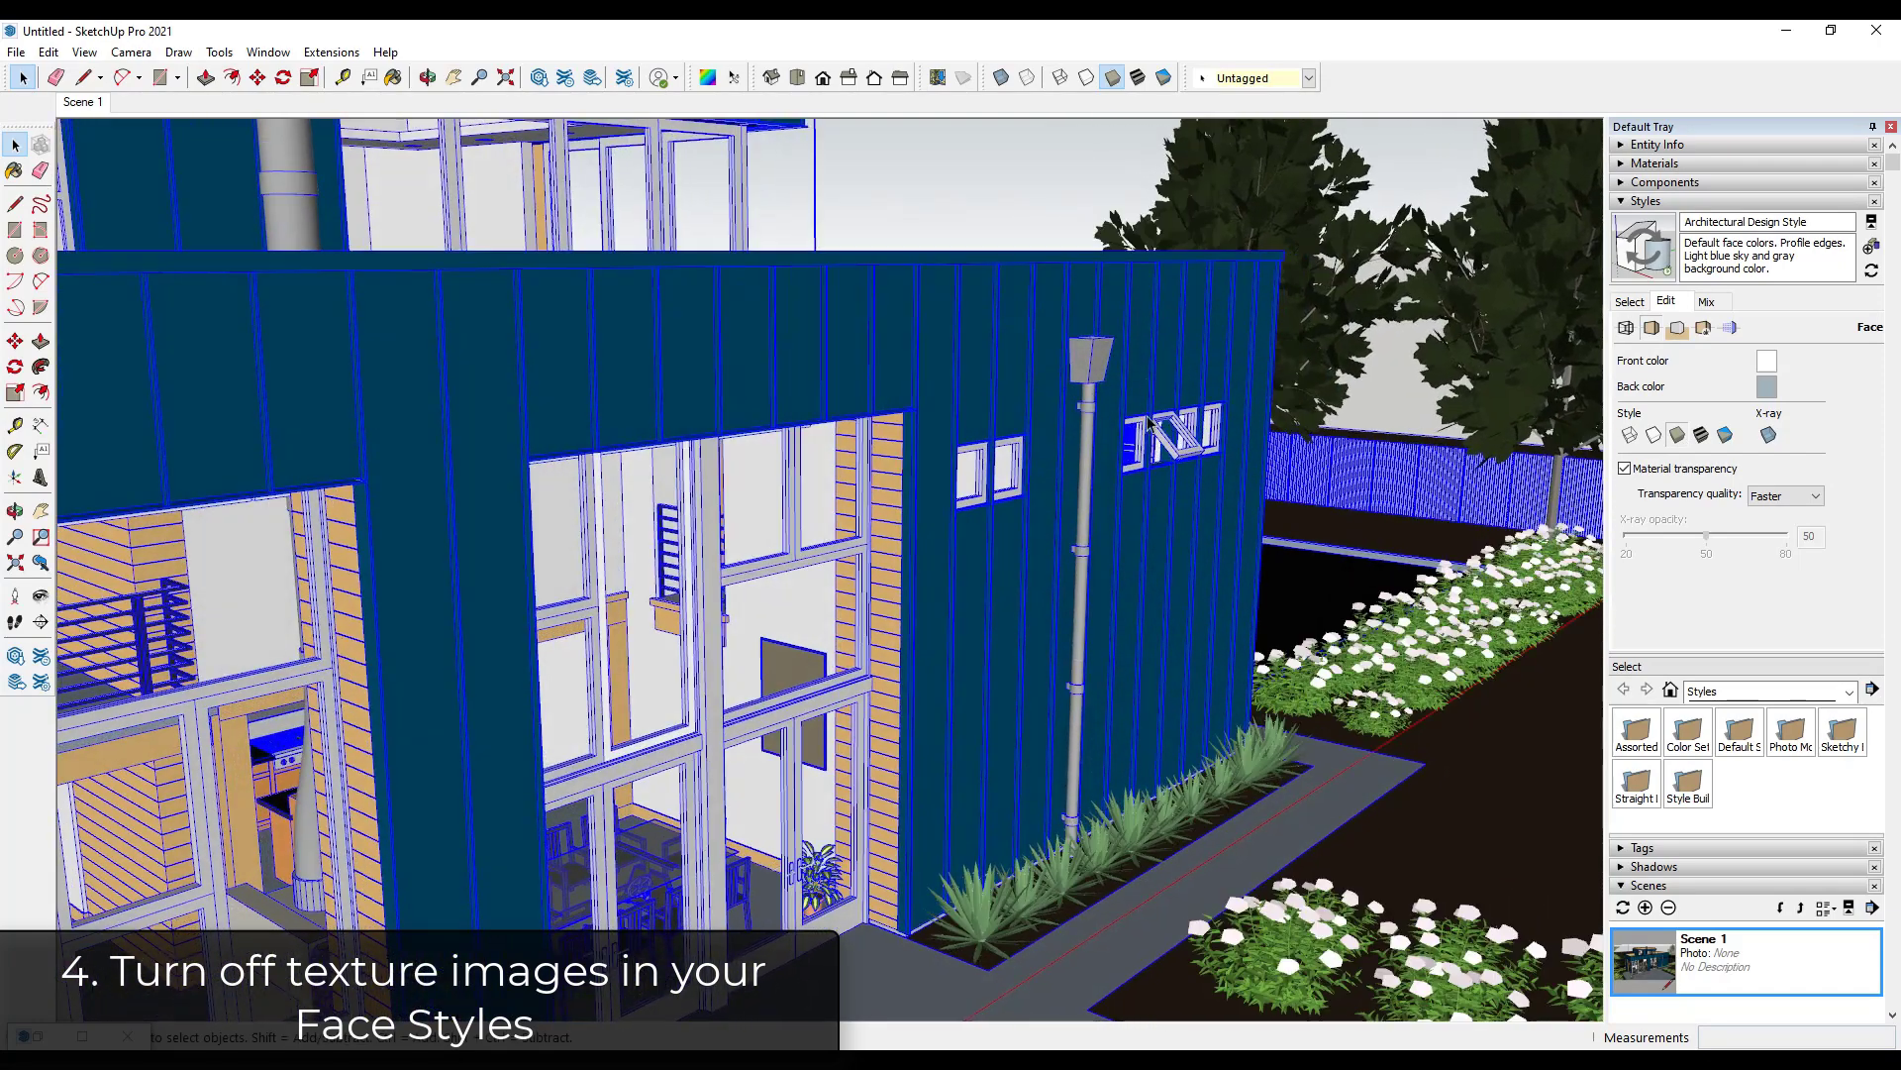
left_click(1652, 260)
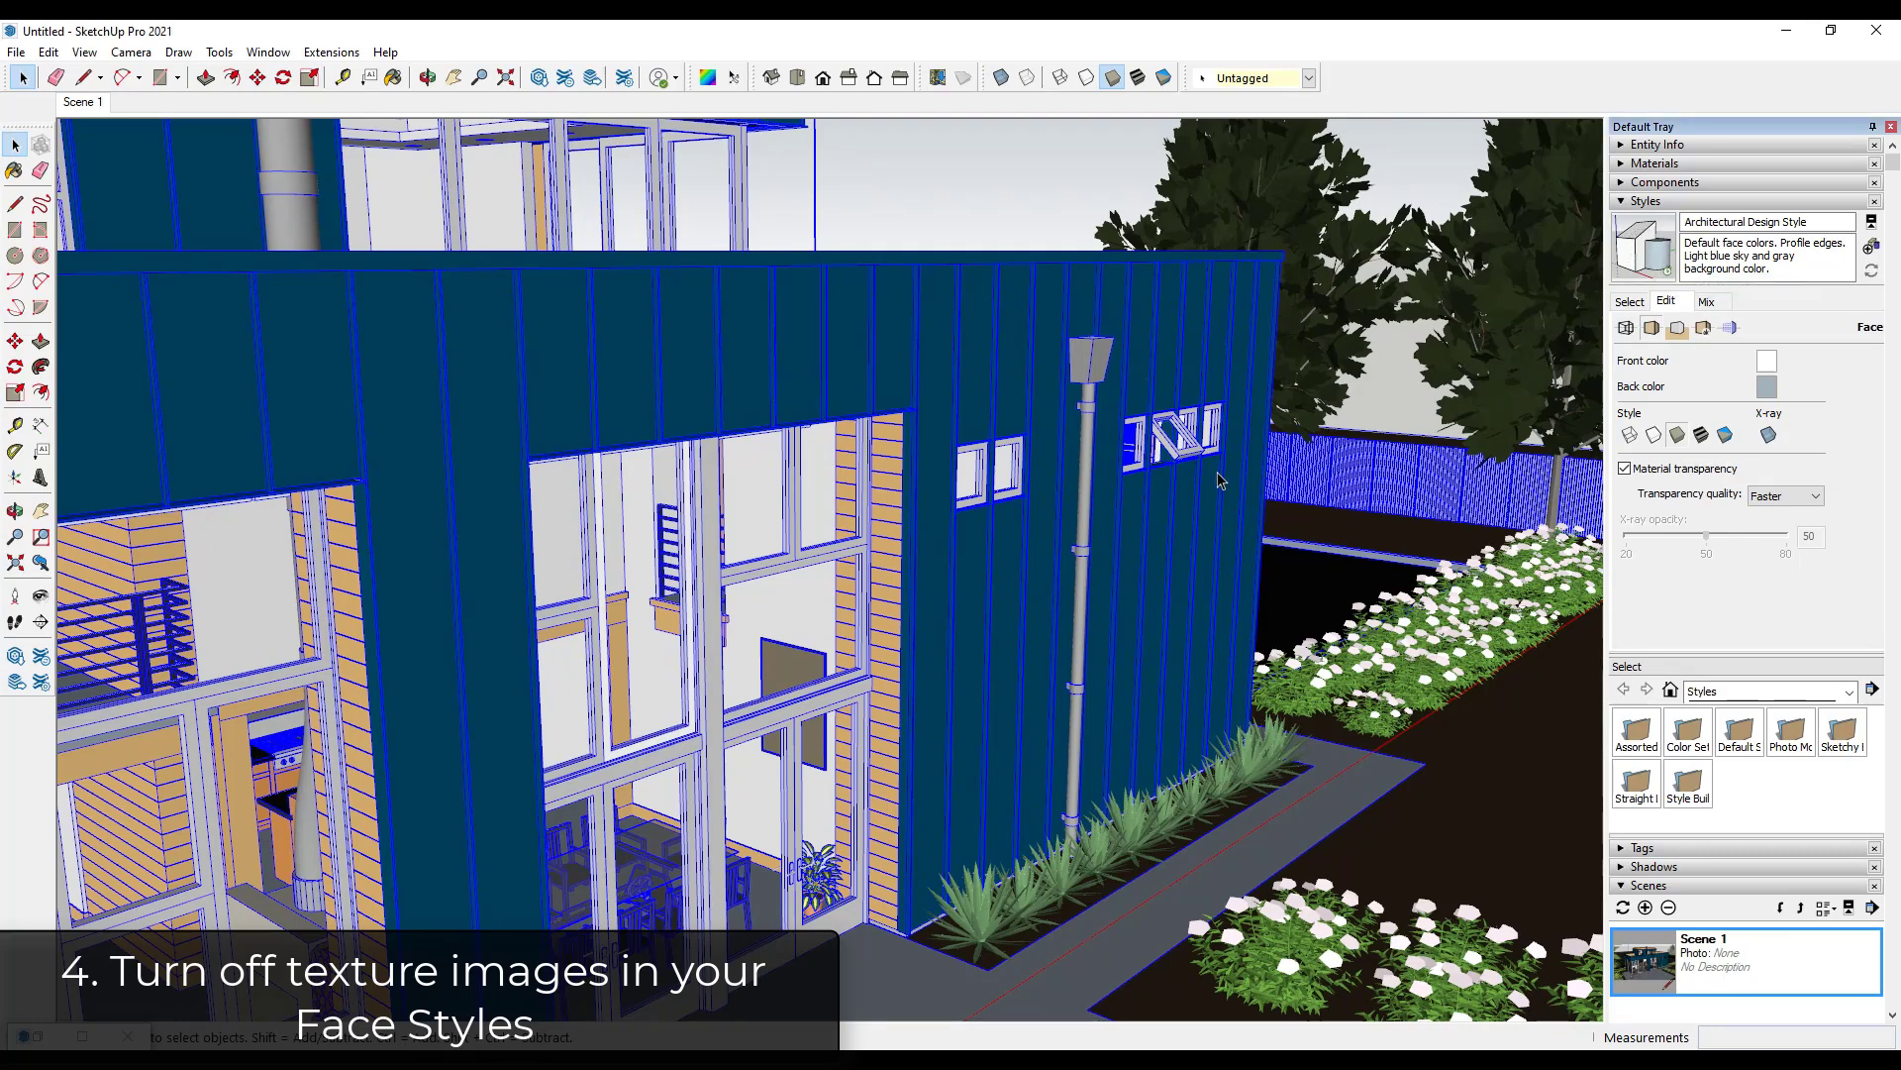
Examine the whole site from several angles, looking at the trees and flower beds around the house.
scroll(1124, 465, "down", 5)
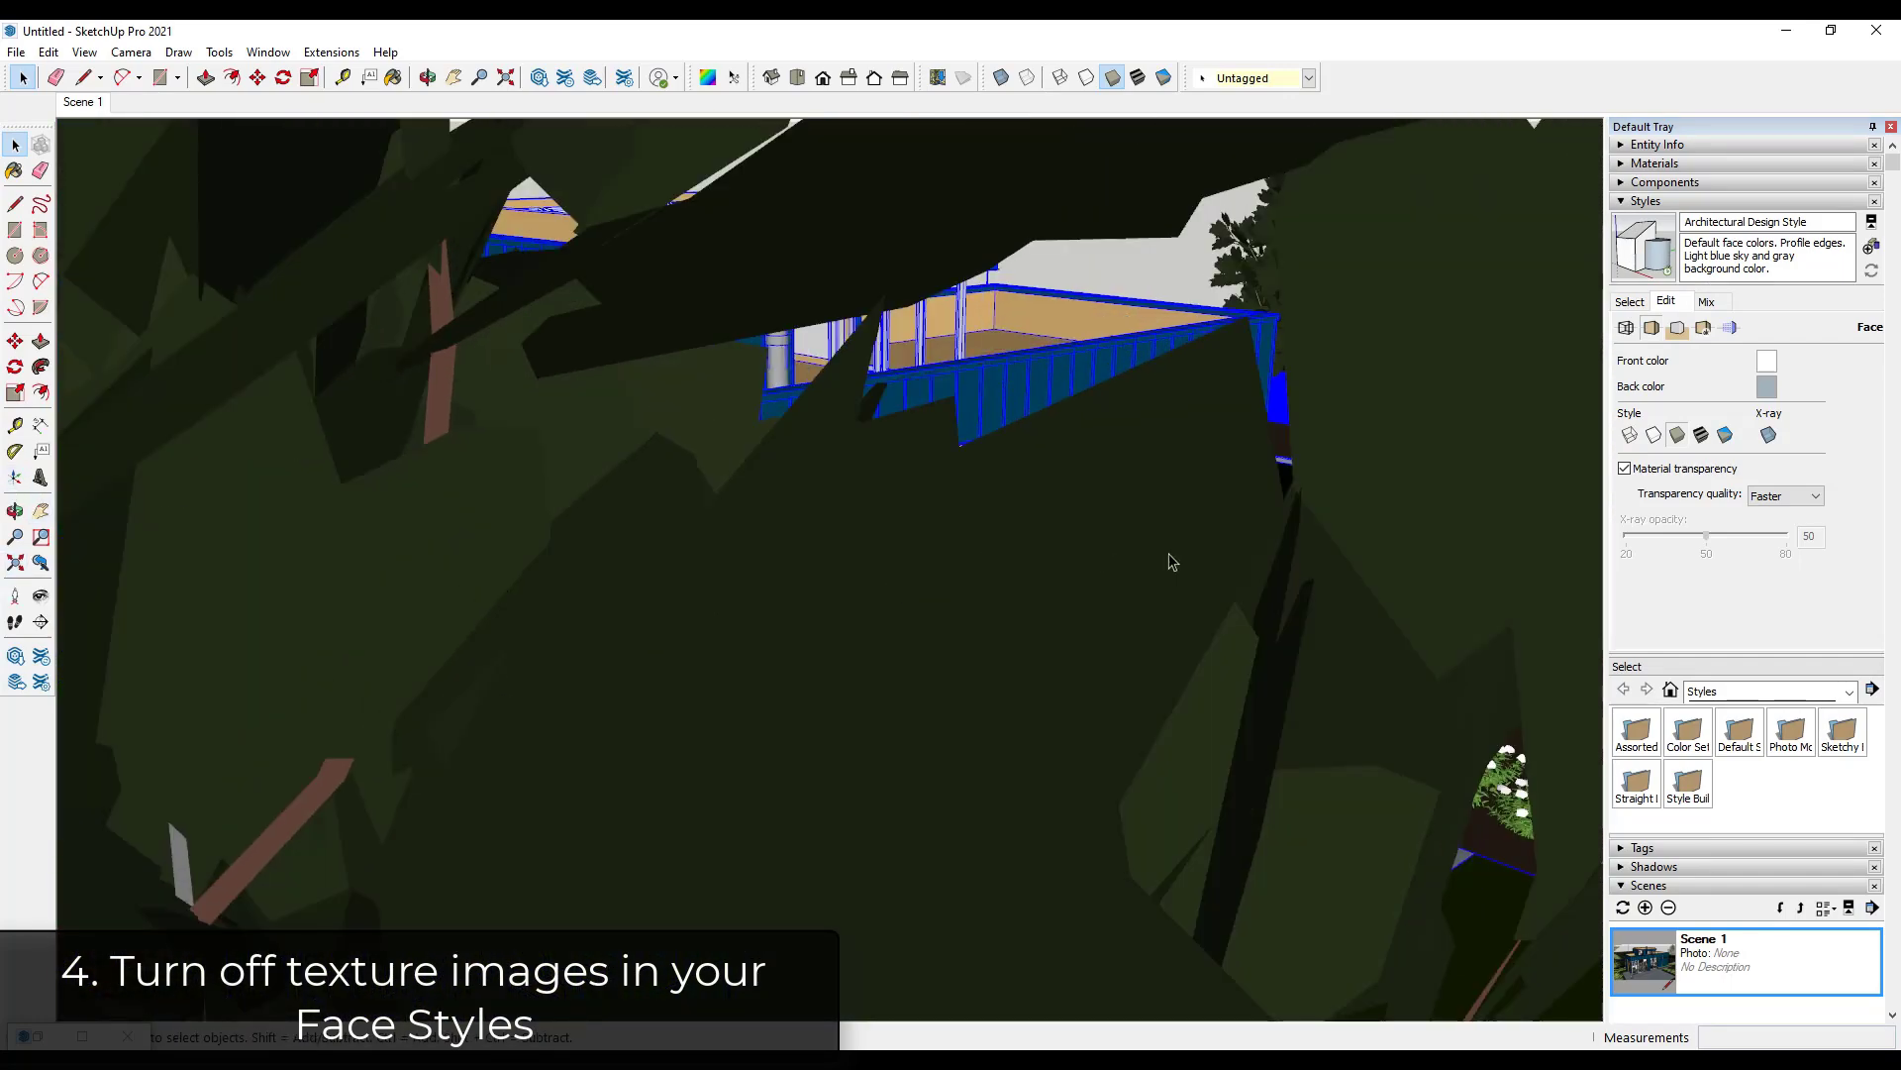
key("shift+z")
scroll(515, 347, "up", 5)
scroll(450, 322, "up", 3)
middle_click_drag(451, 322, 707, 443)
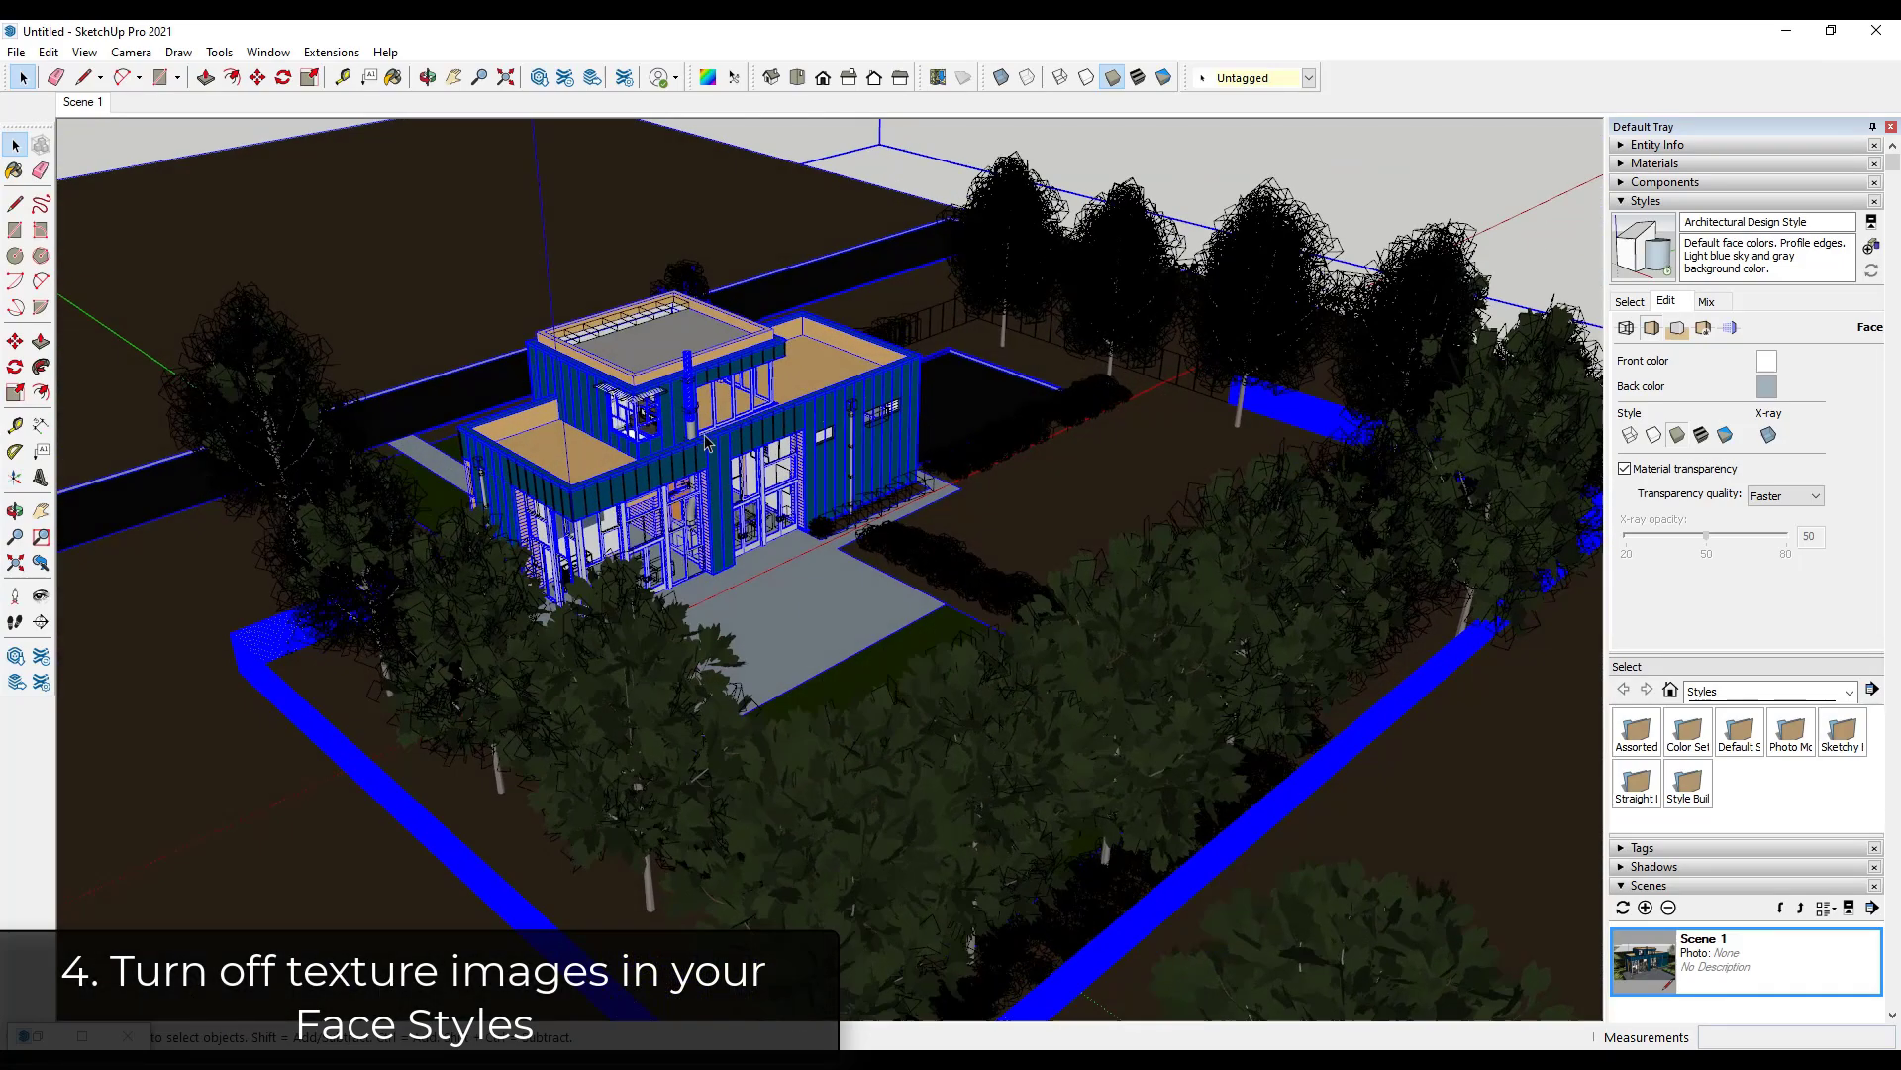
scroll(707, 443, "up", 3)
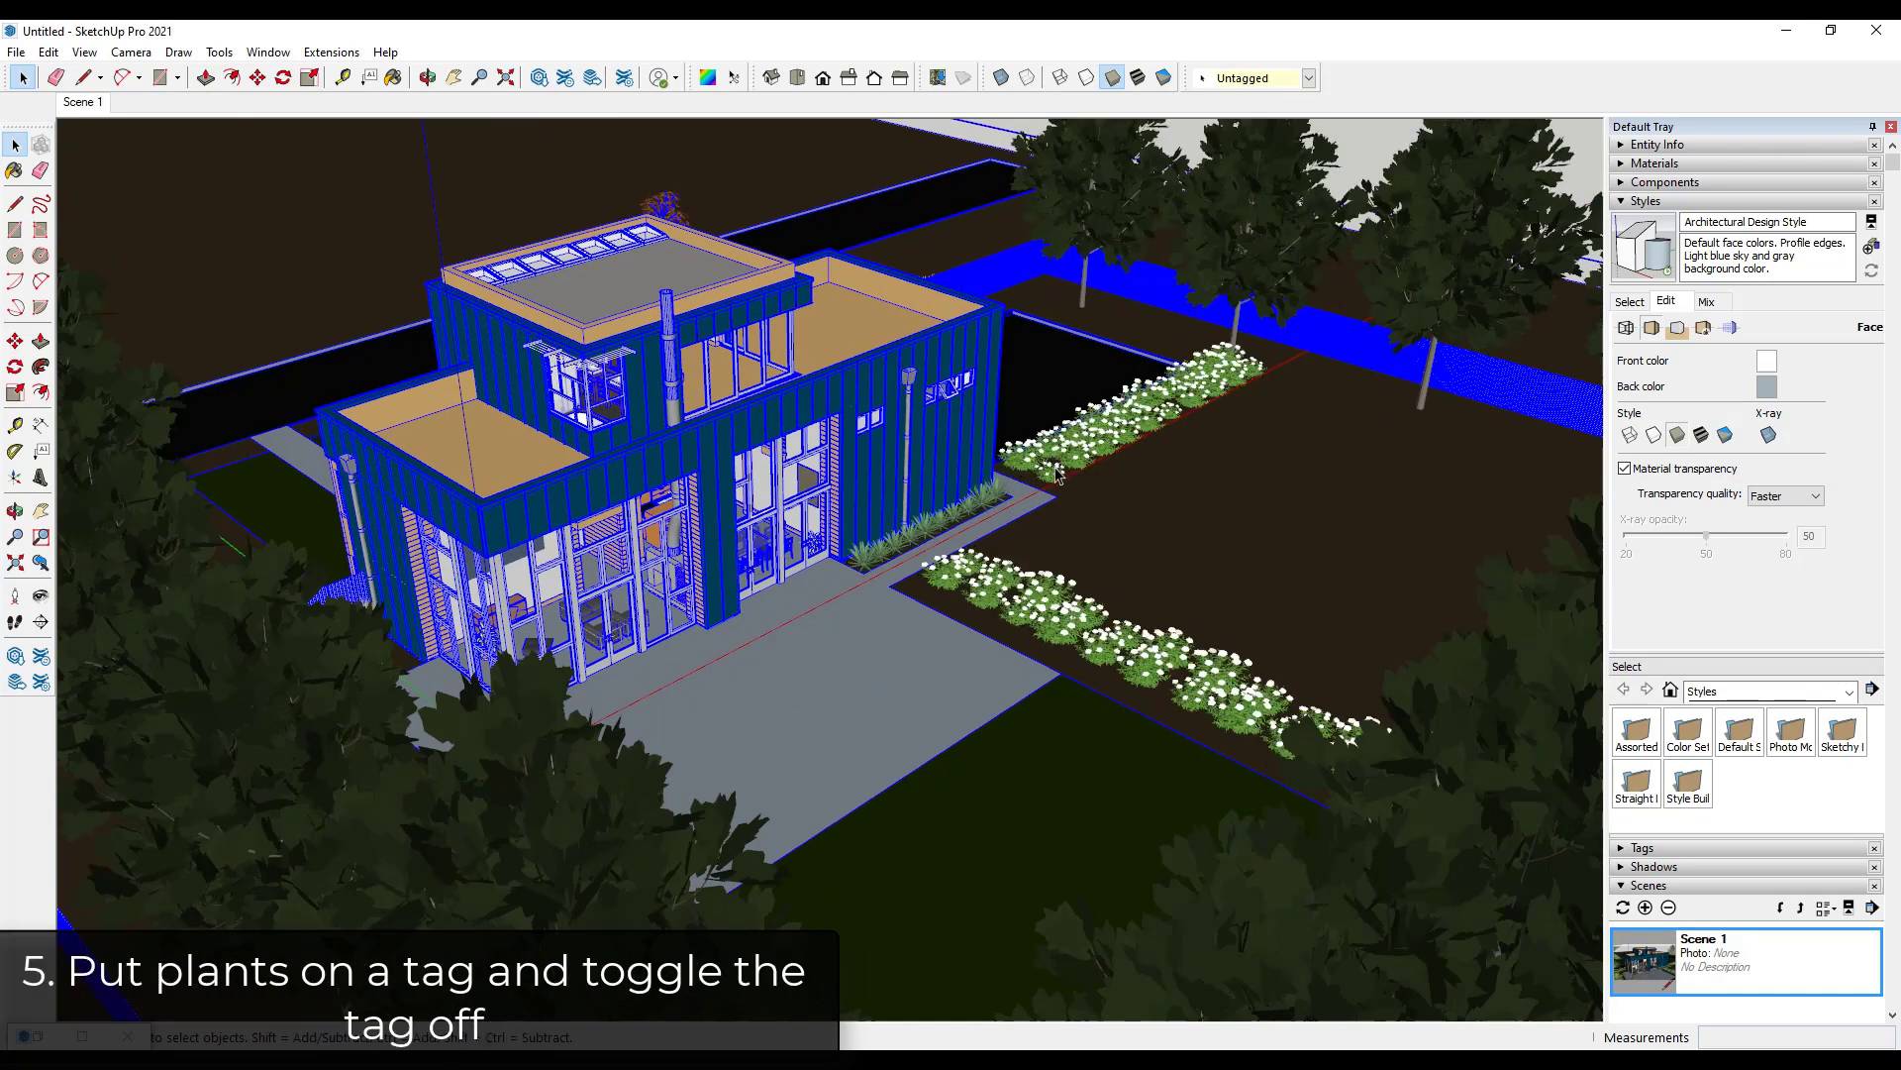
middle_click_drag(1150, 411, 1136, 427)
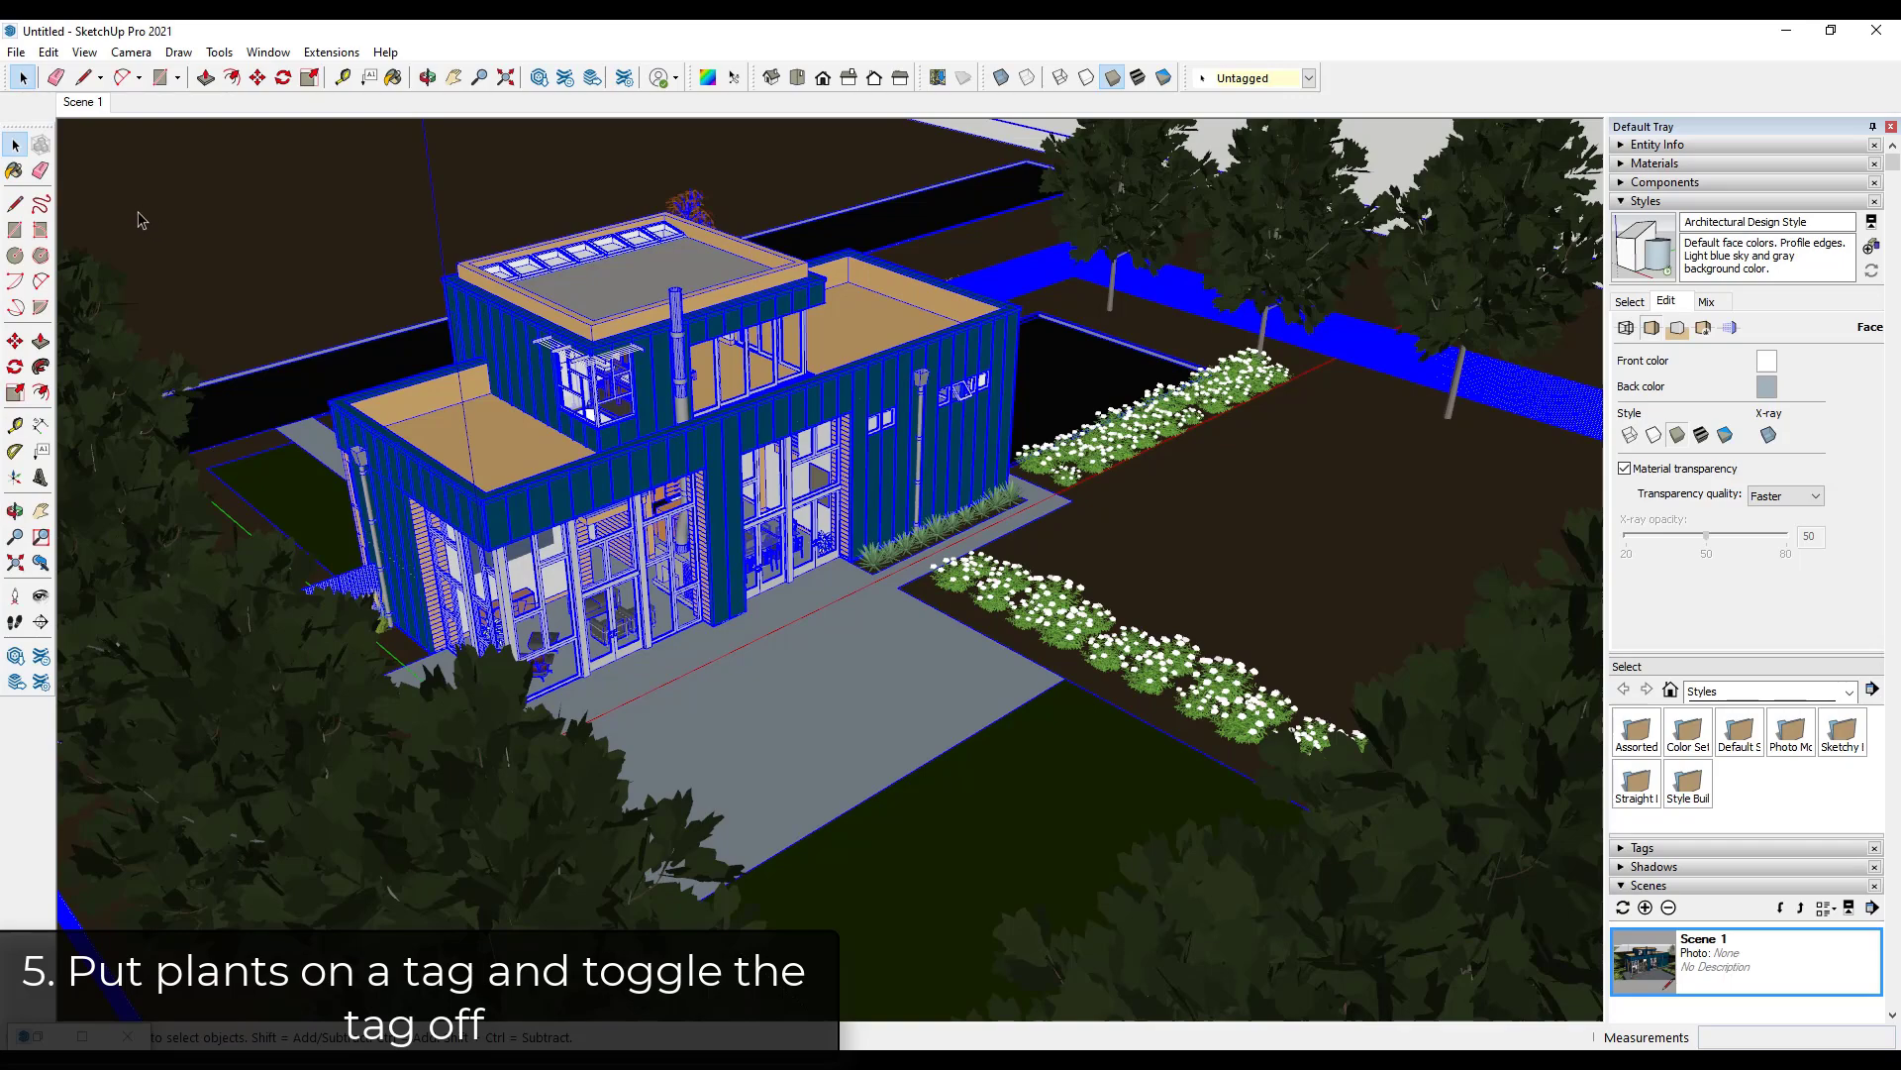
scroll(859, 536, "down", 5)
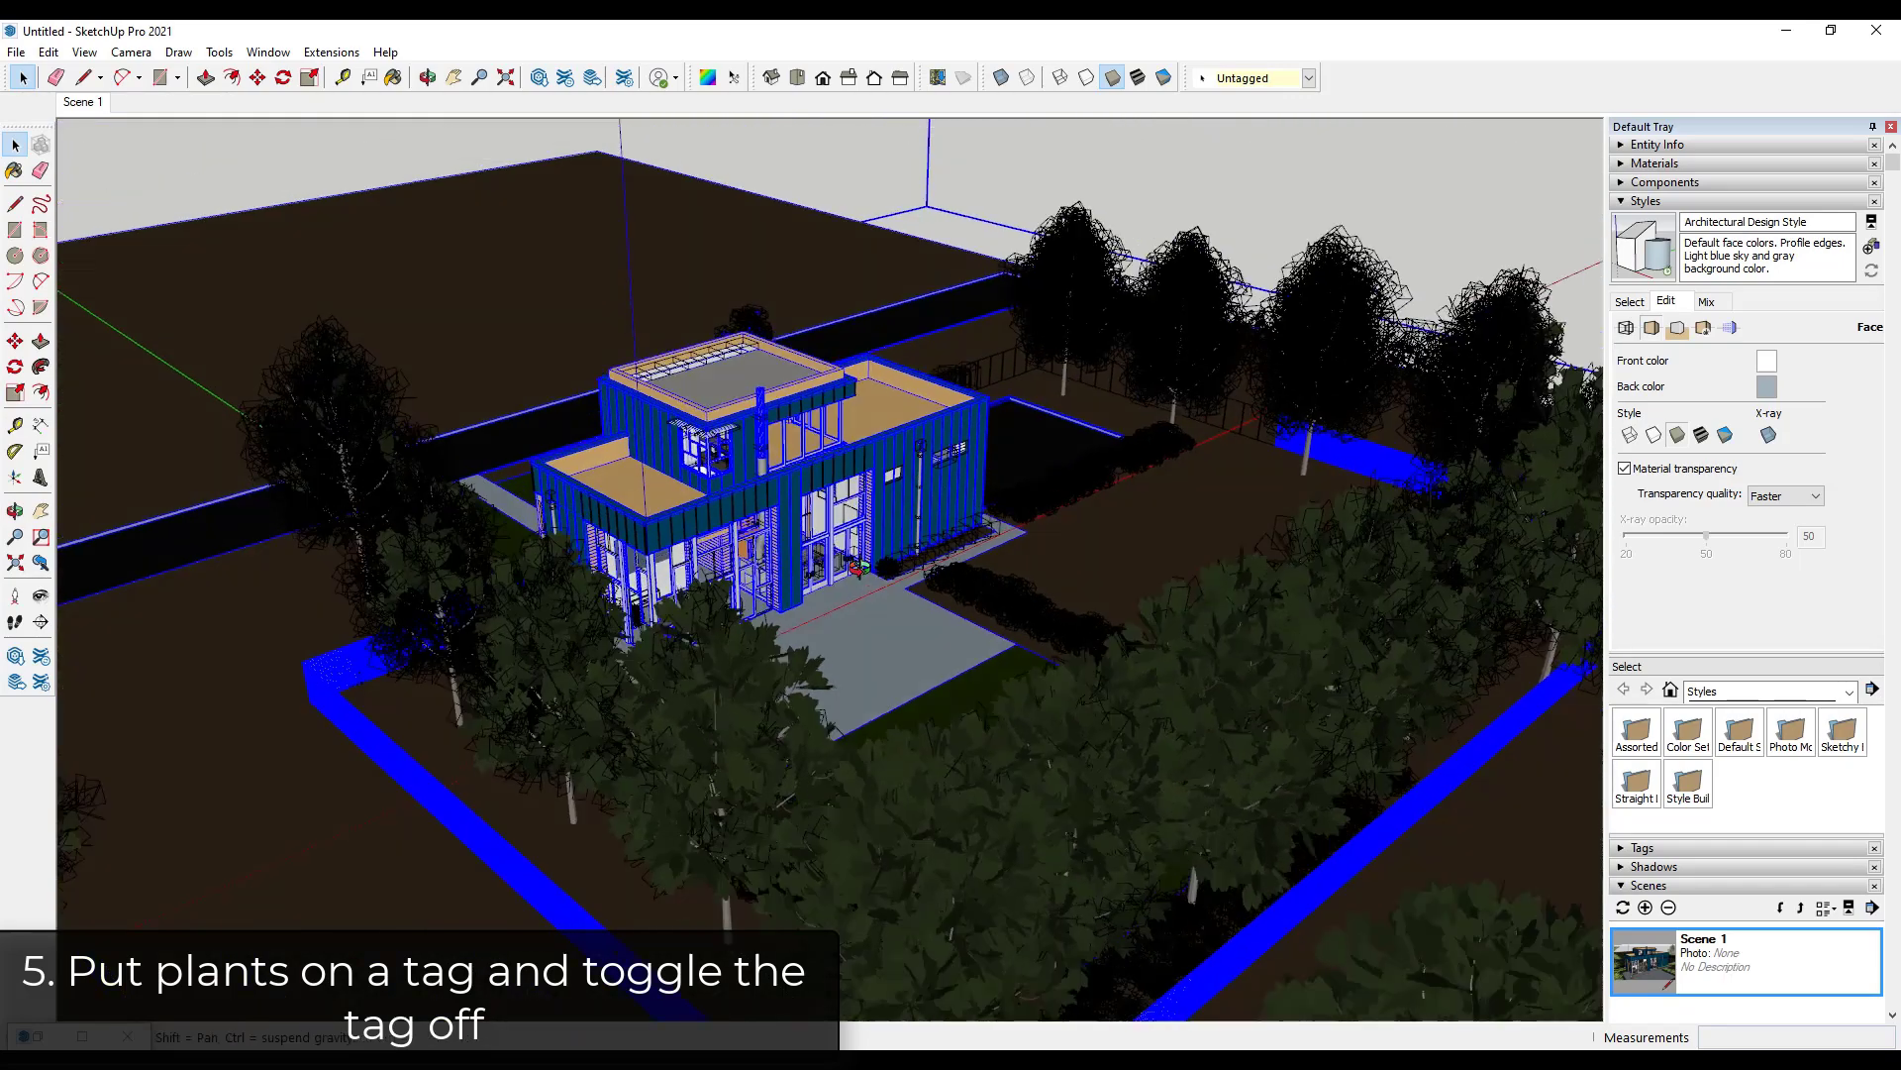
scroll(940, 718, "down", 1)
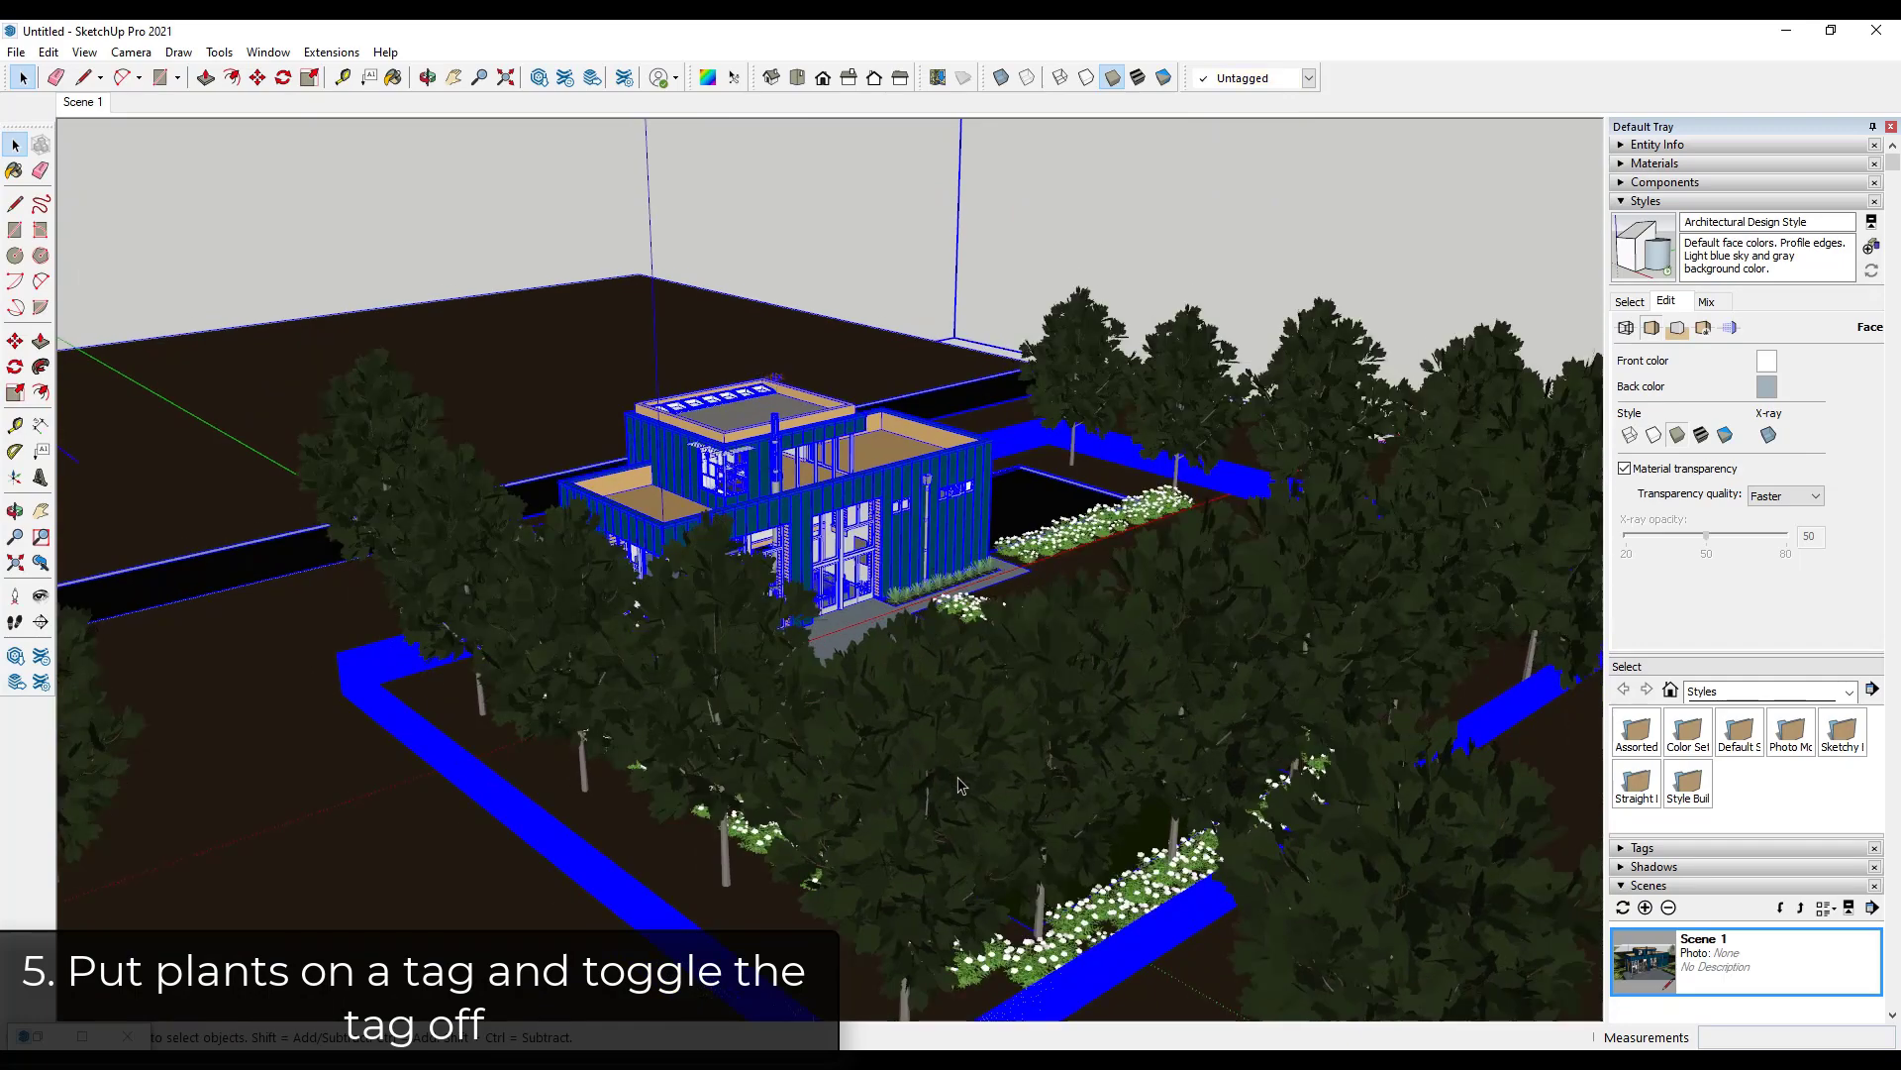
Enter the Industrial Grade House component for editing and expand the outliner to show its contents.
double_click(954, 779)
left_click(898, 776)
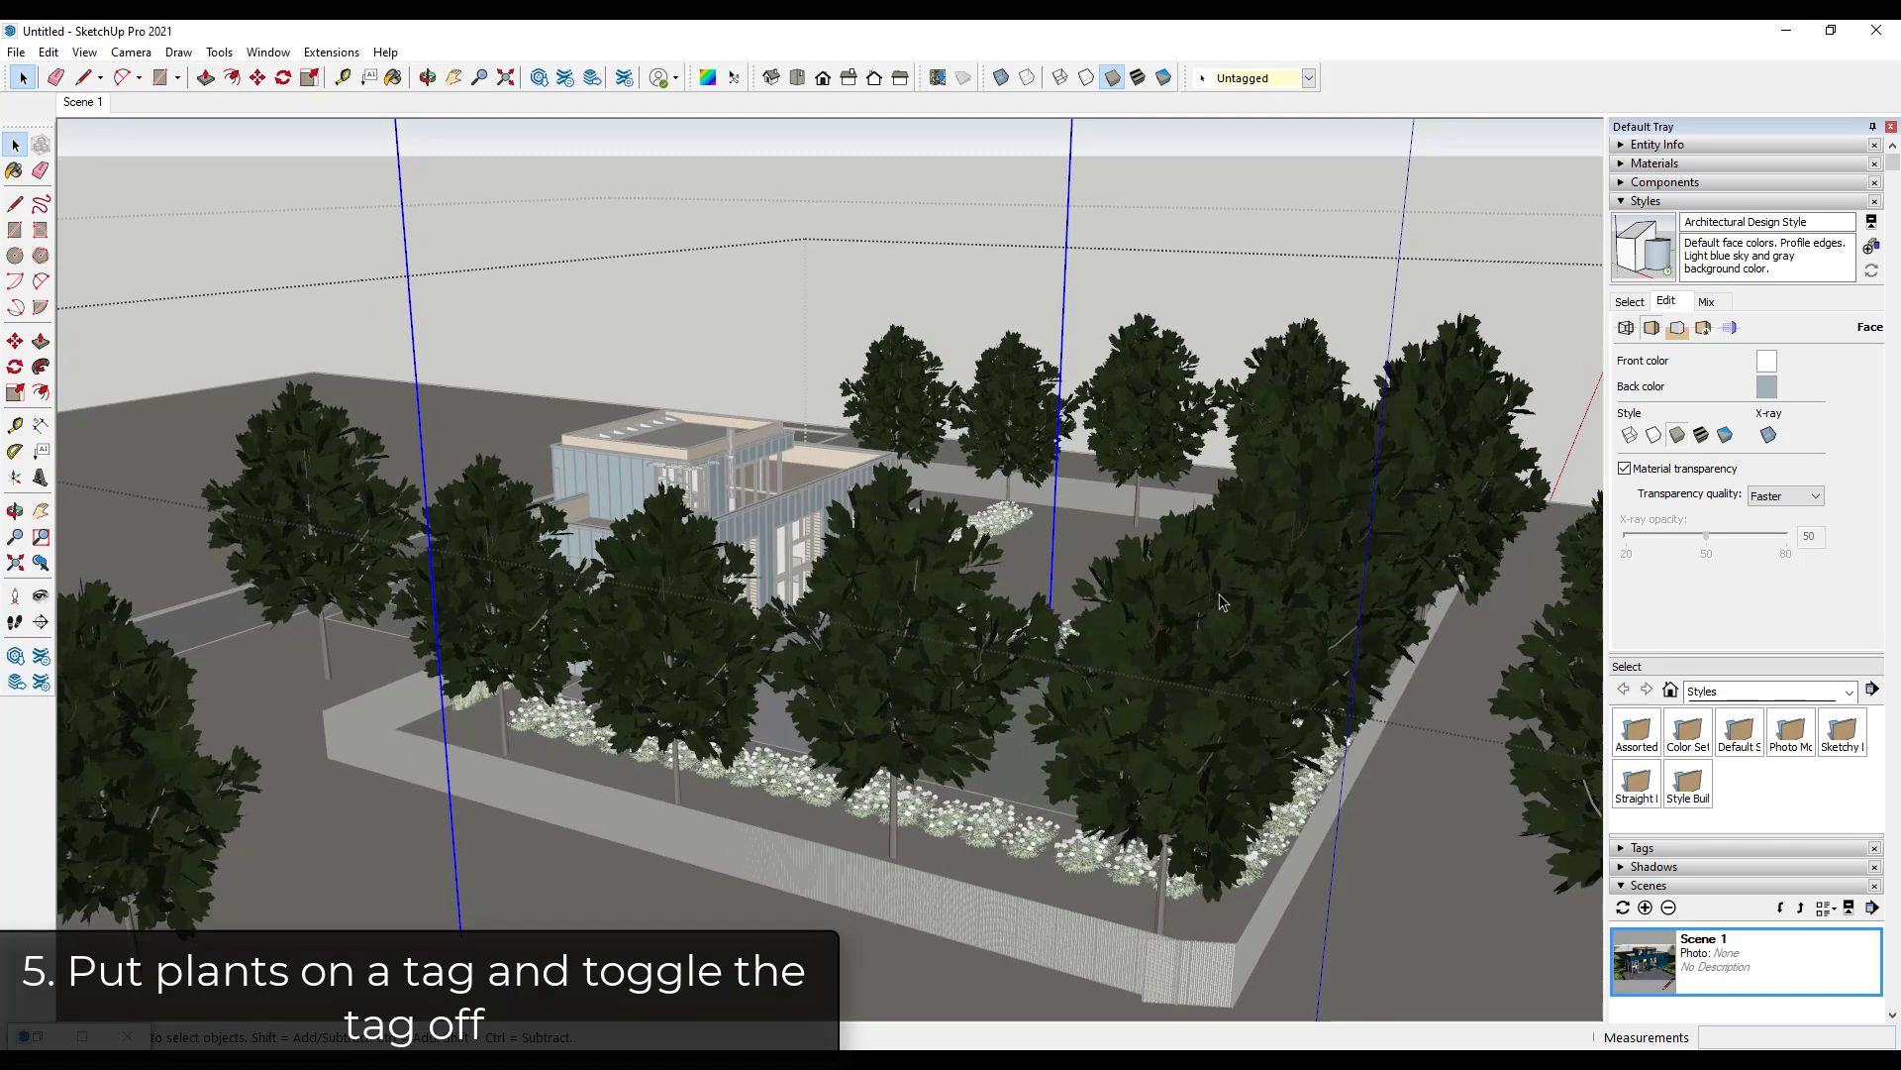
scroll(1683, 694, "down", 5)
left_click(1624, 934)
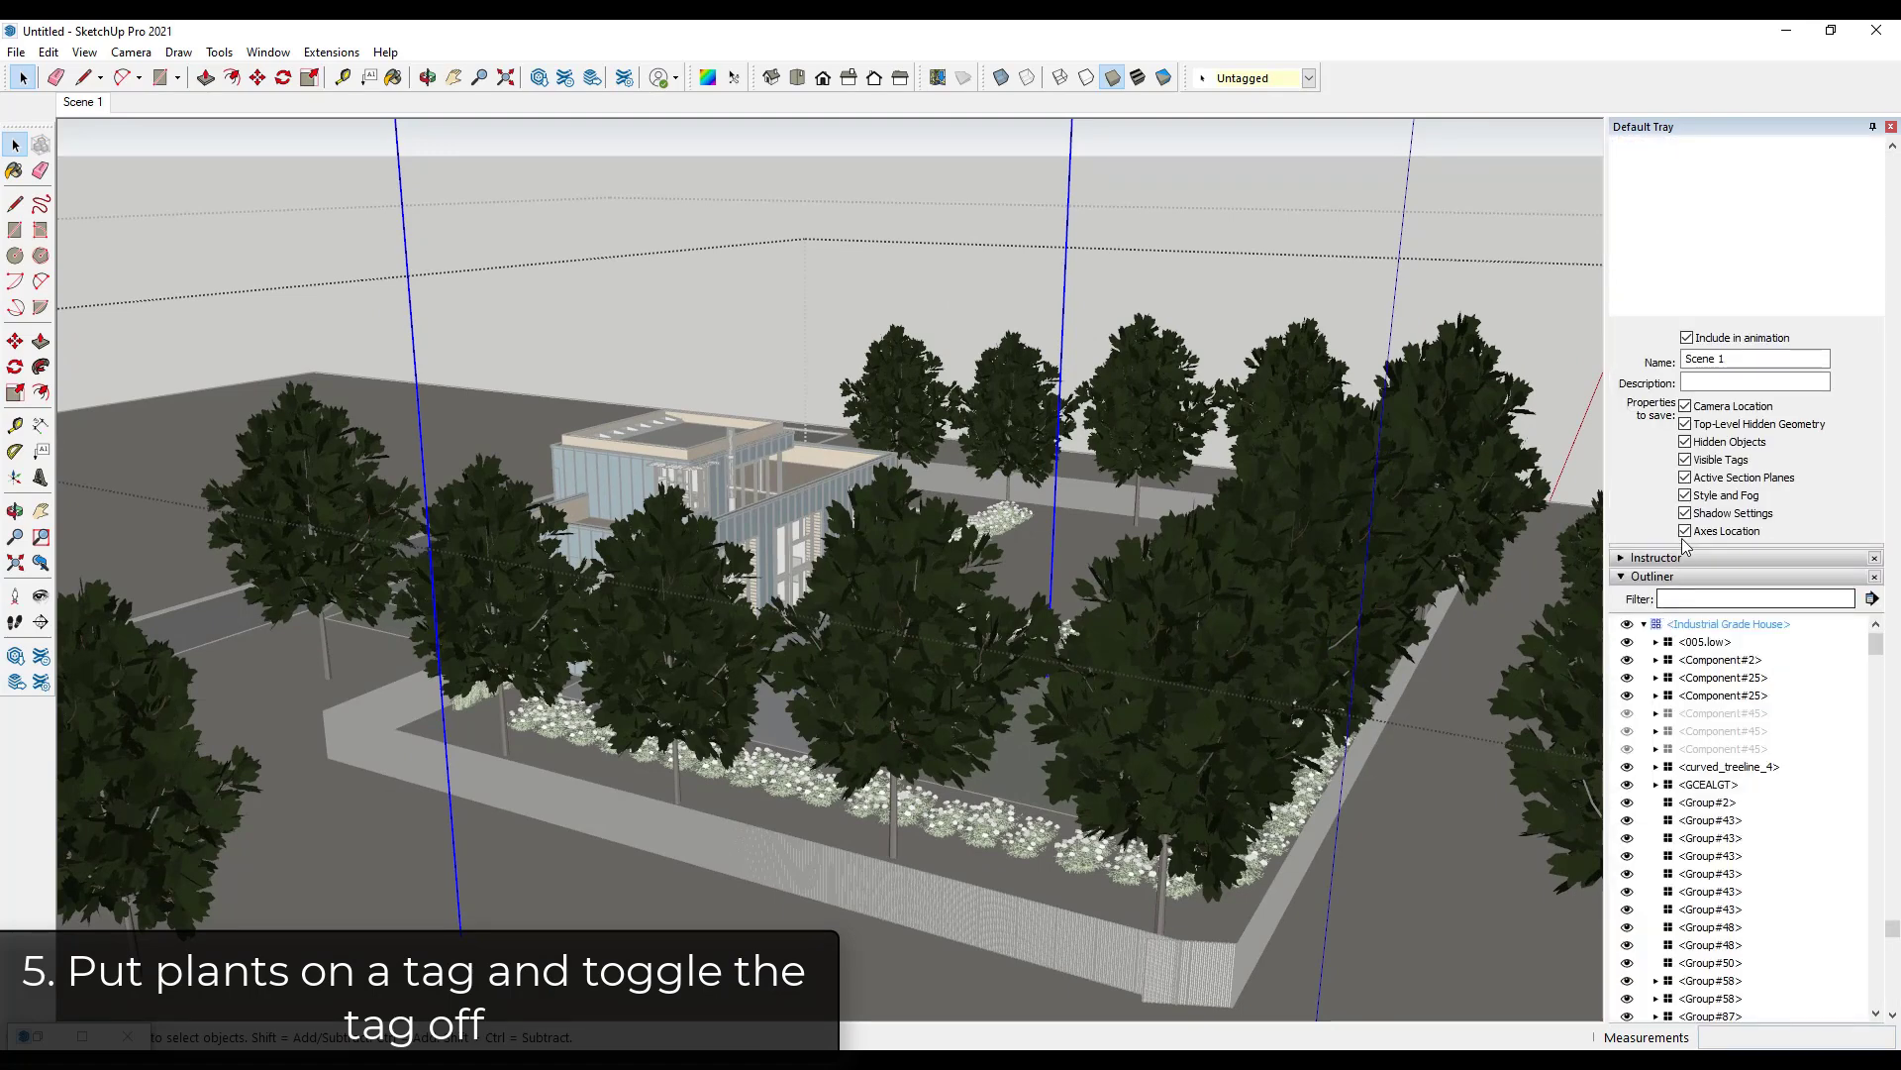
scroll(1703, 753, "down", 5)
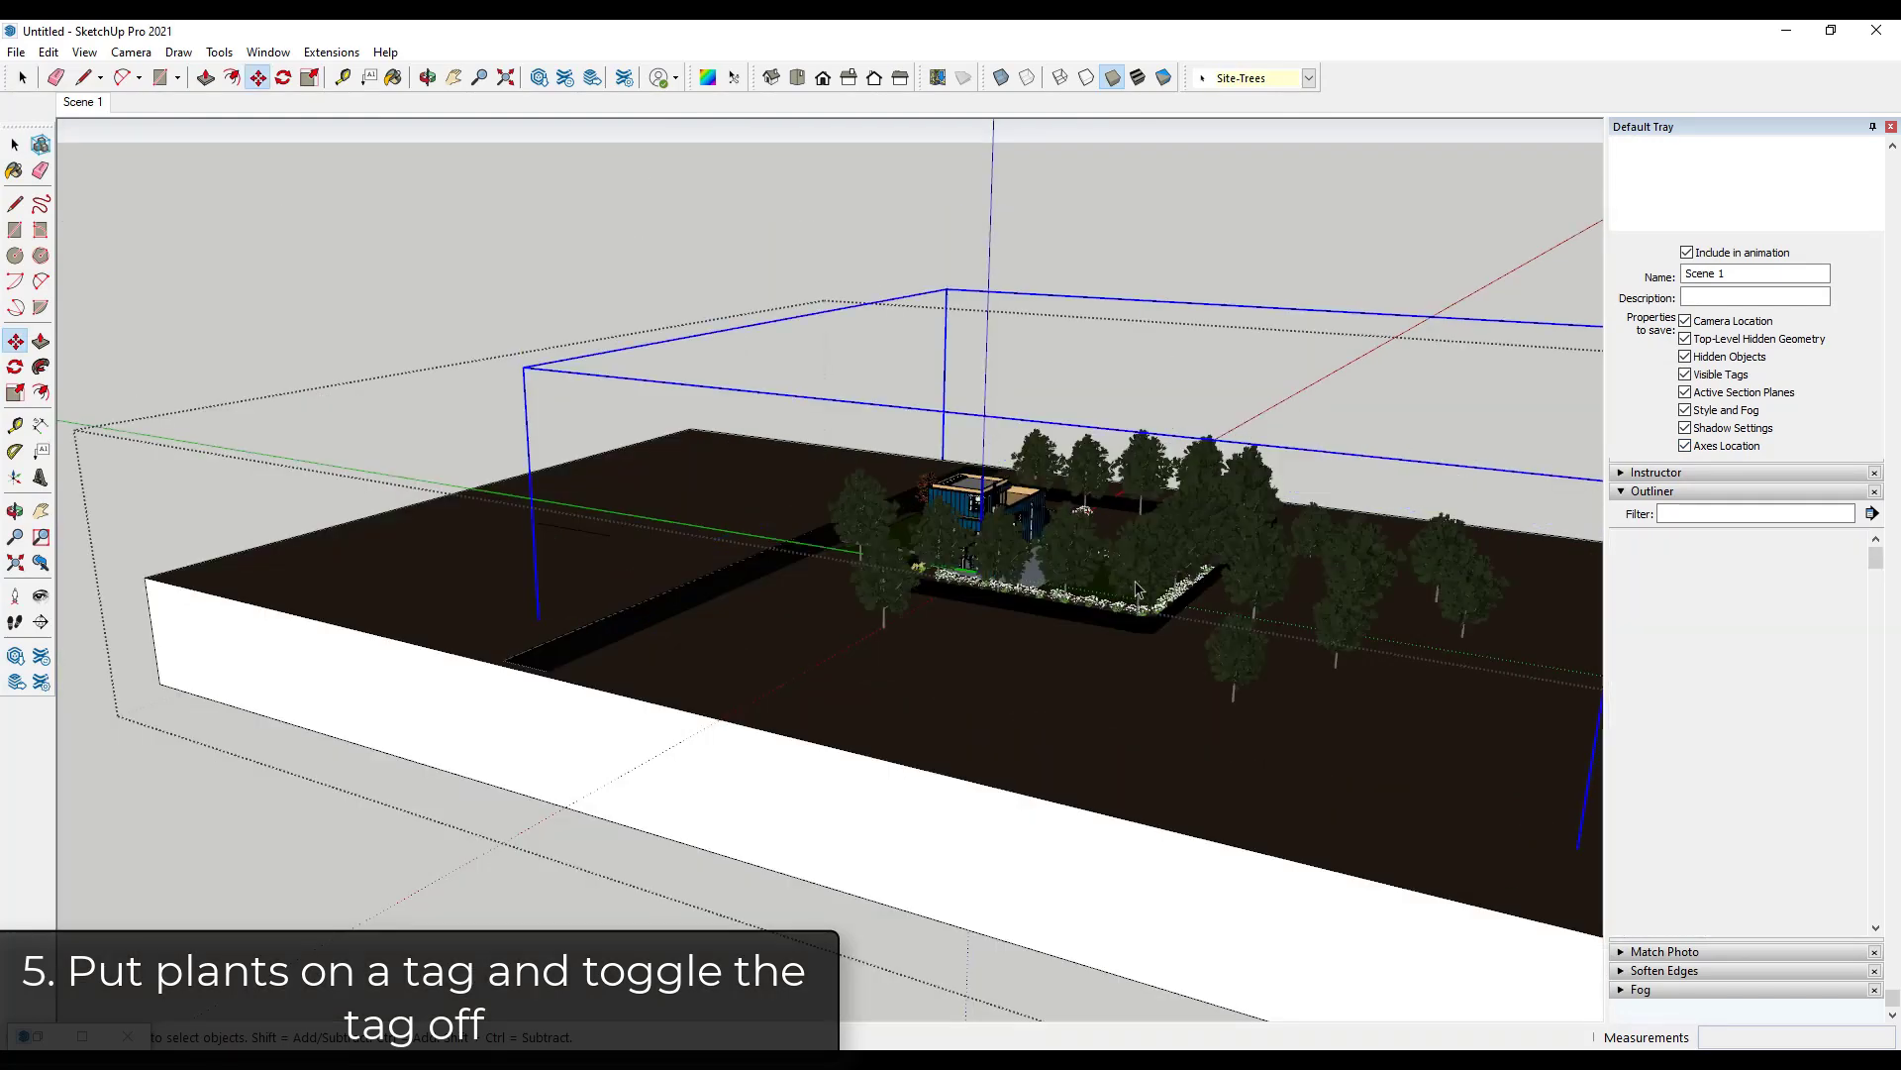
Rename the selected group of tree components as Trees.
scroll(1147, 563, "up", 2)
scroll(1143, 560, "up", 8)
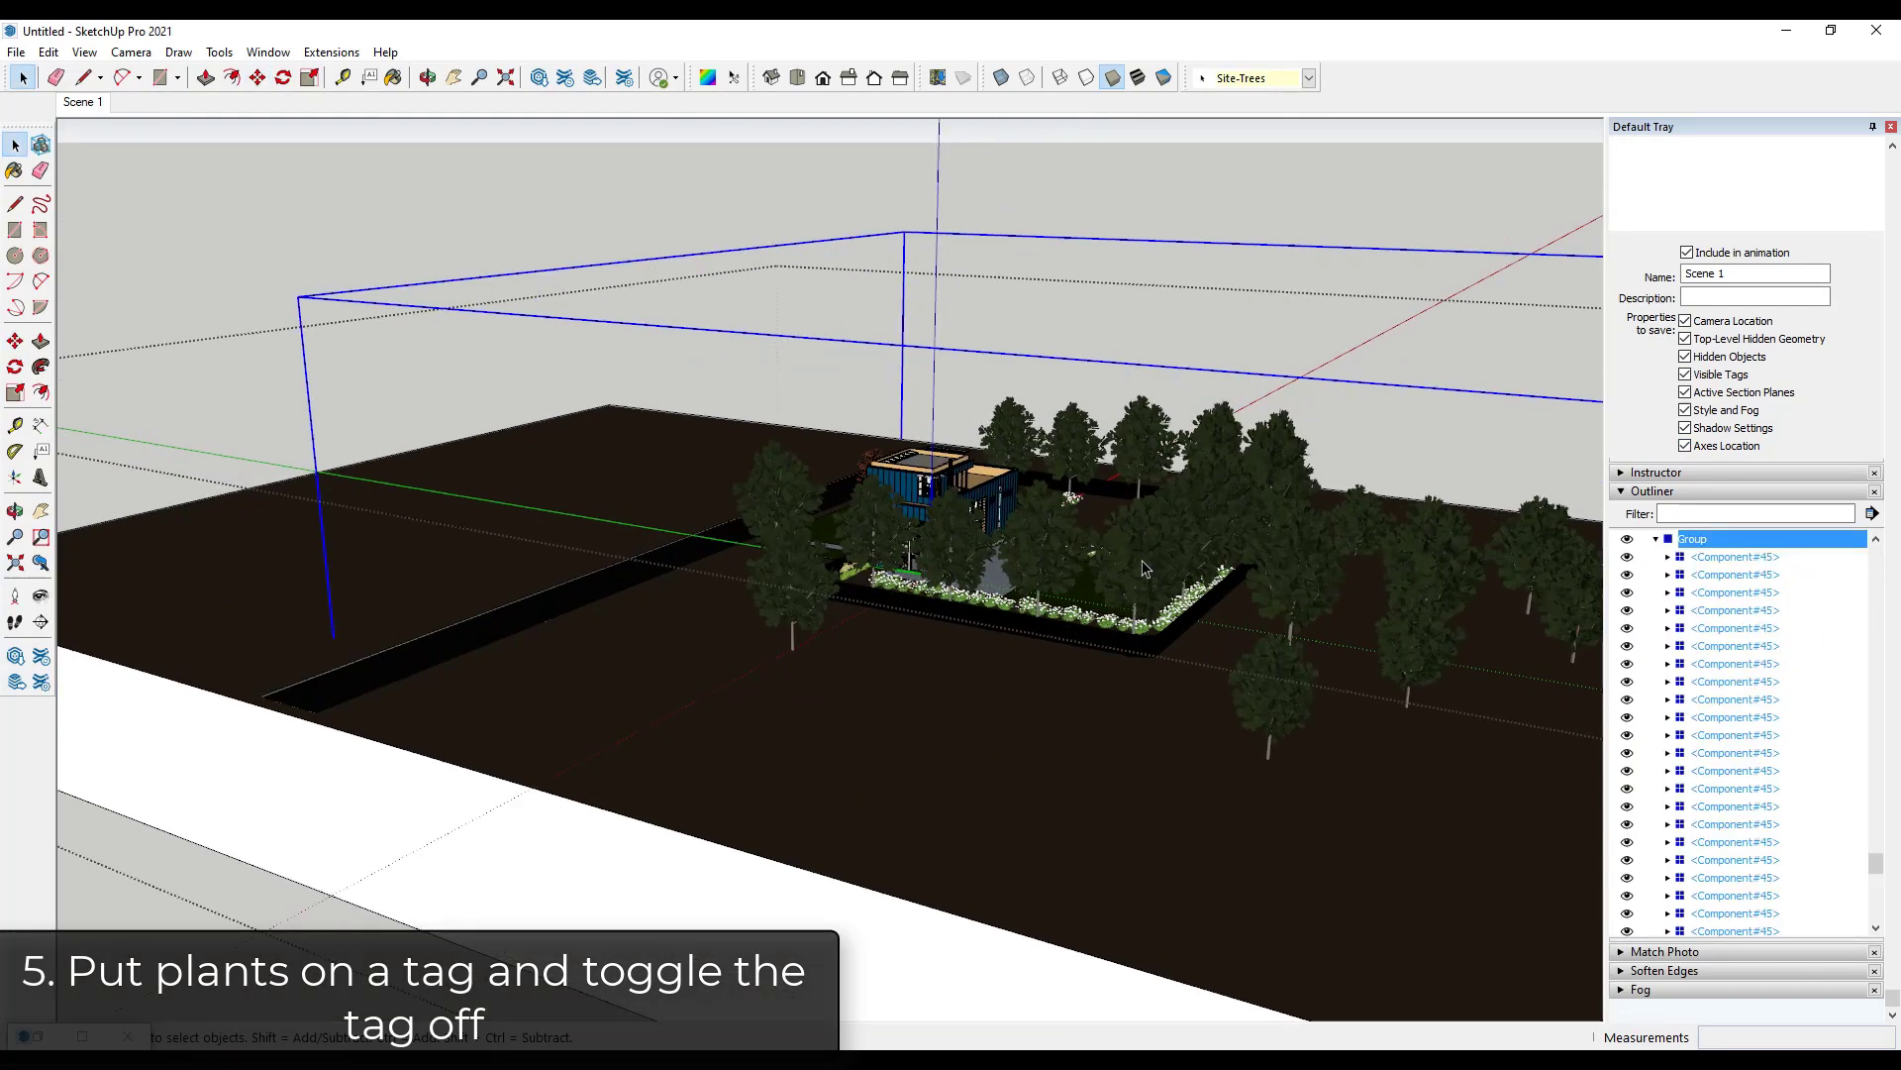
scroll(1165, 571, "up", 2)
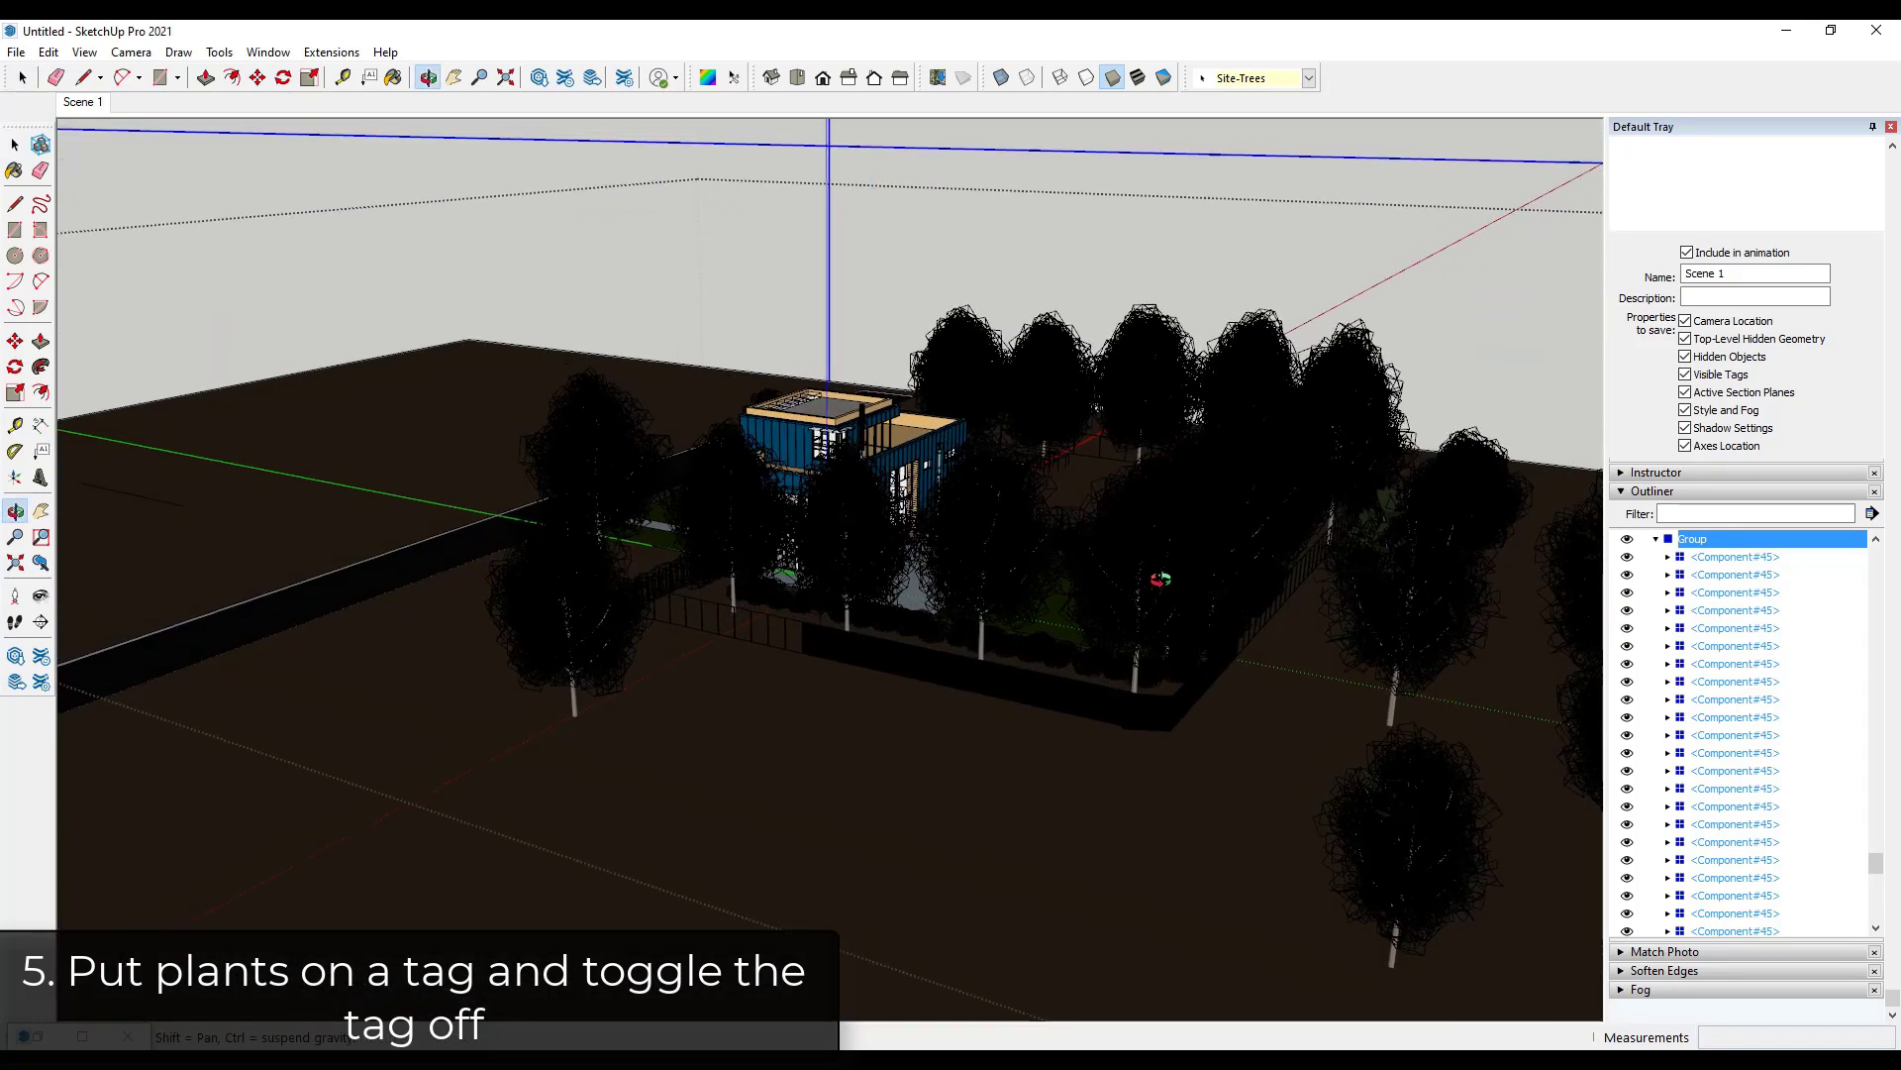
right_click(1695, 542)
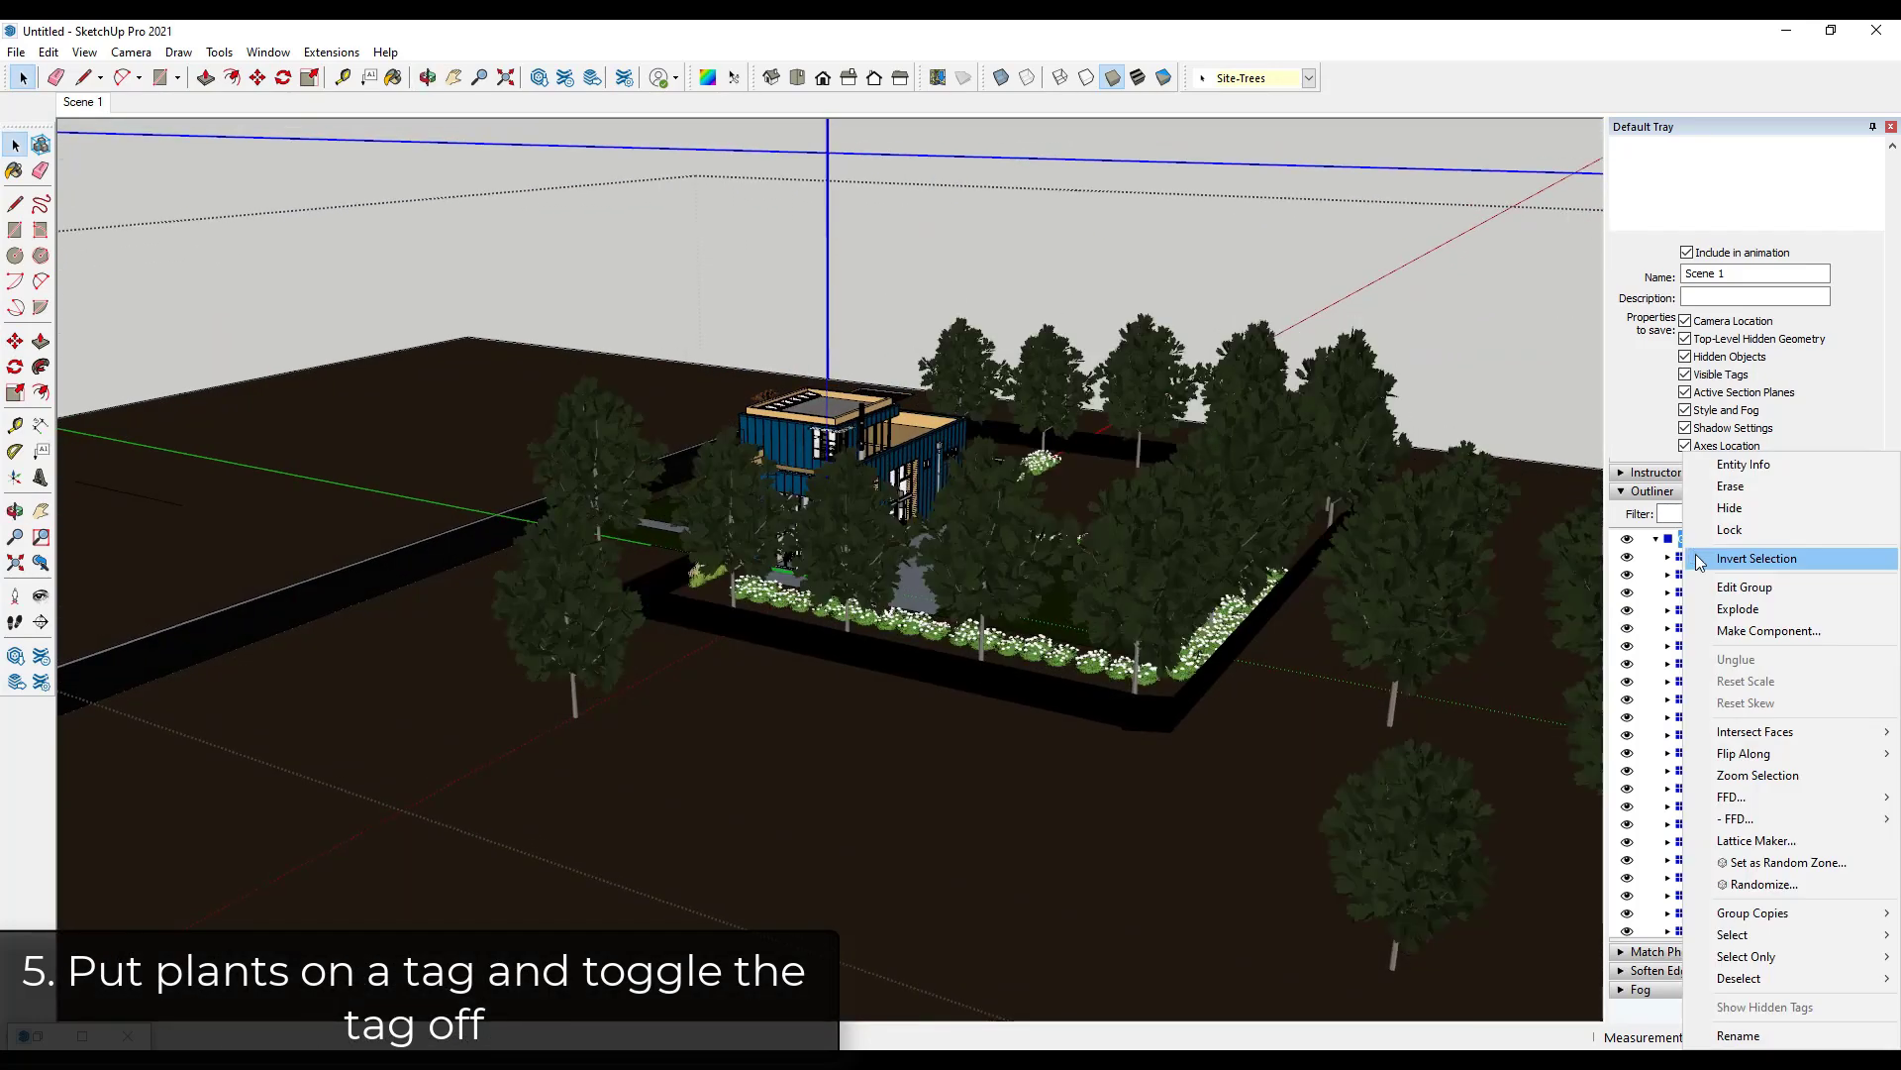
left_click(1703, 1035)
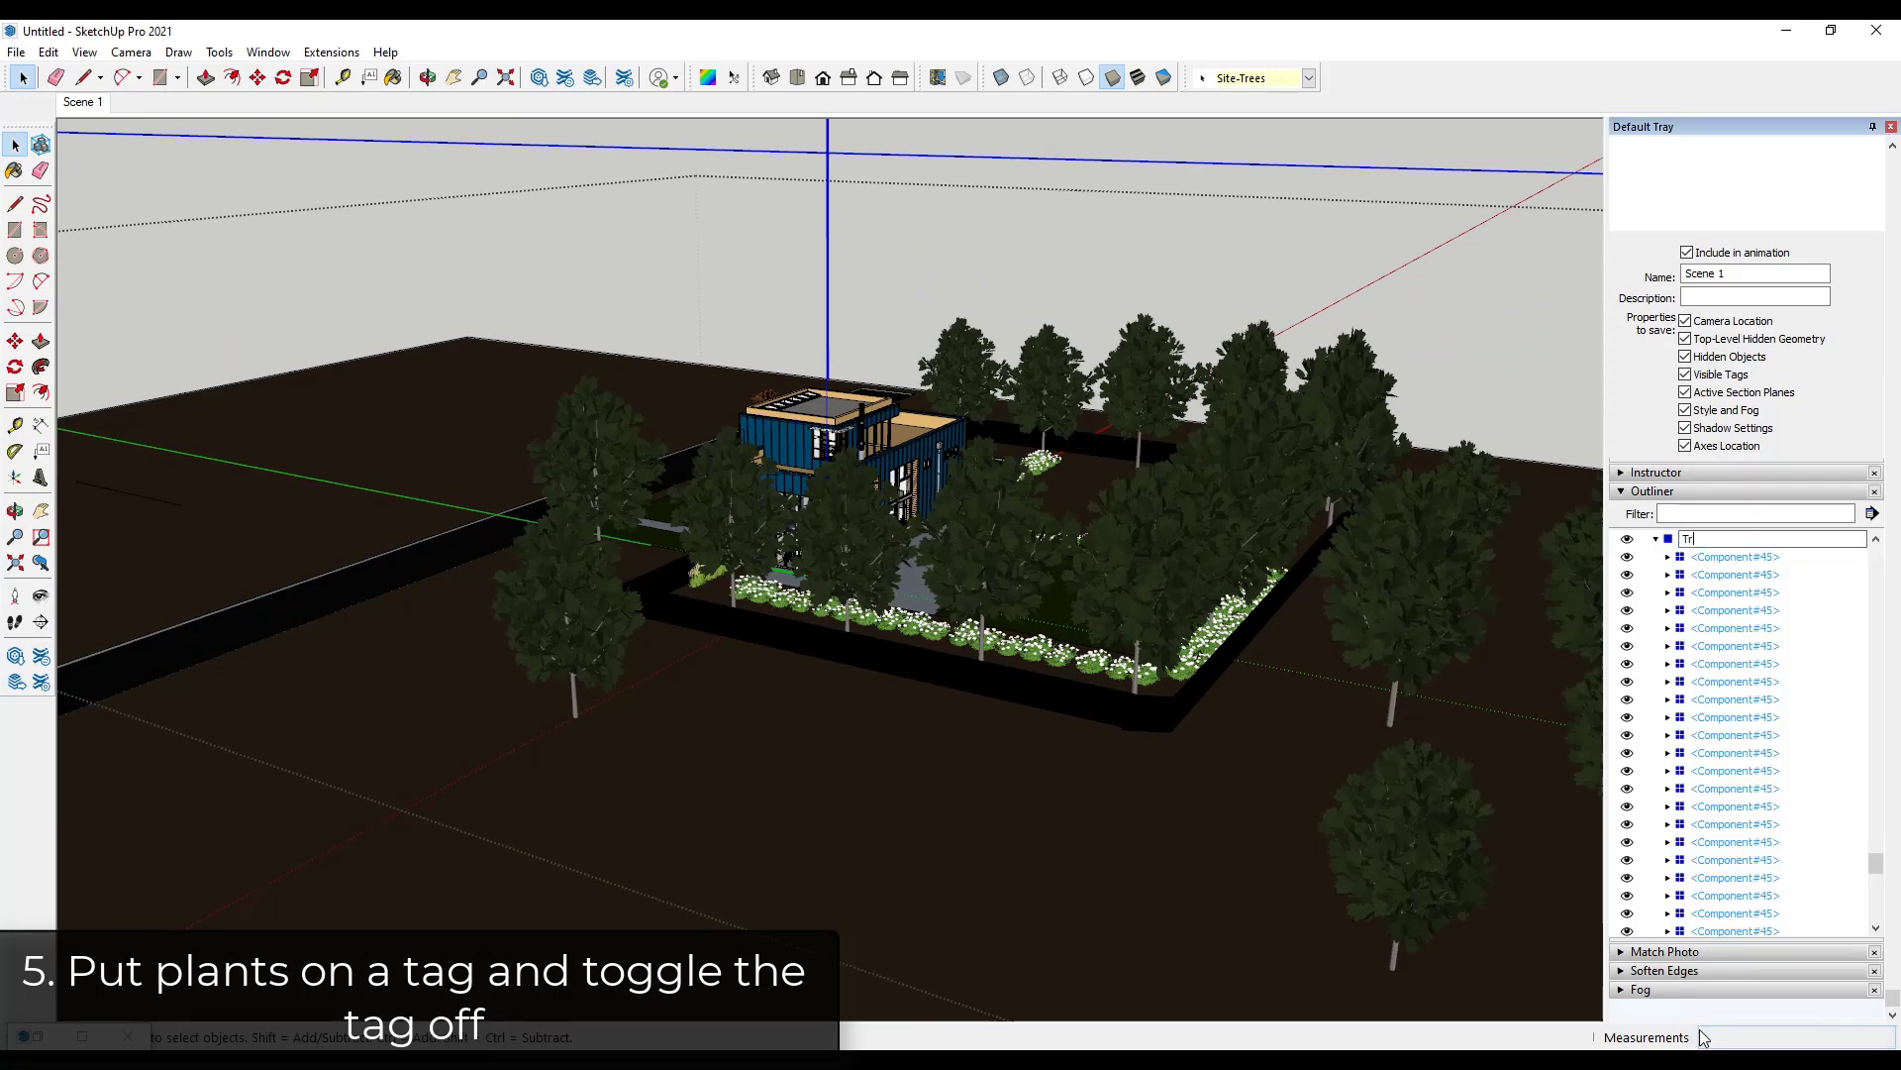
type("Trees")
key("Return")
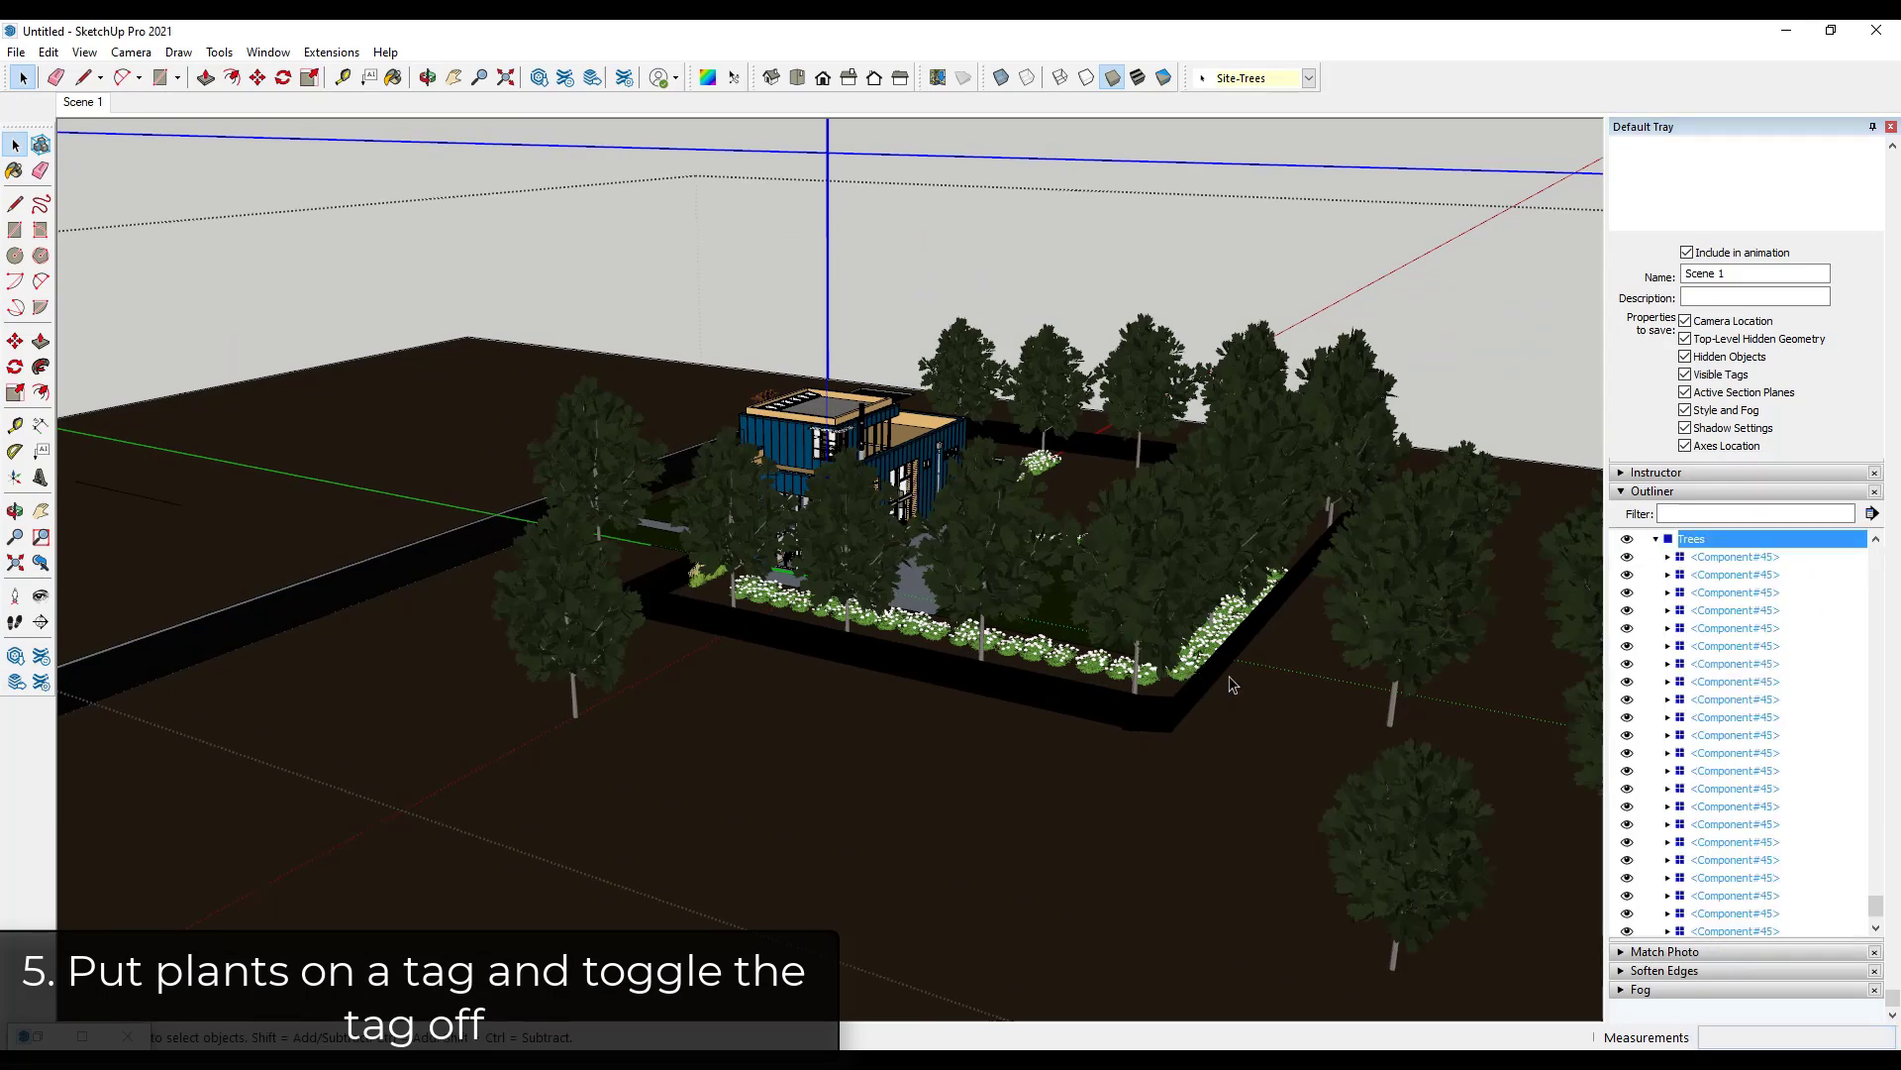
Select the white flower beds and the plants beside the house and combine them into one group.
middle_click_drag(1119, 560, 1144, 616)
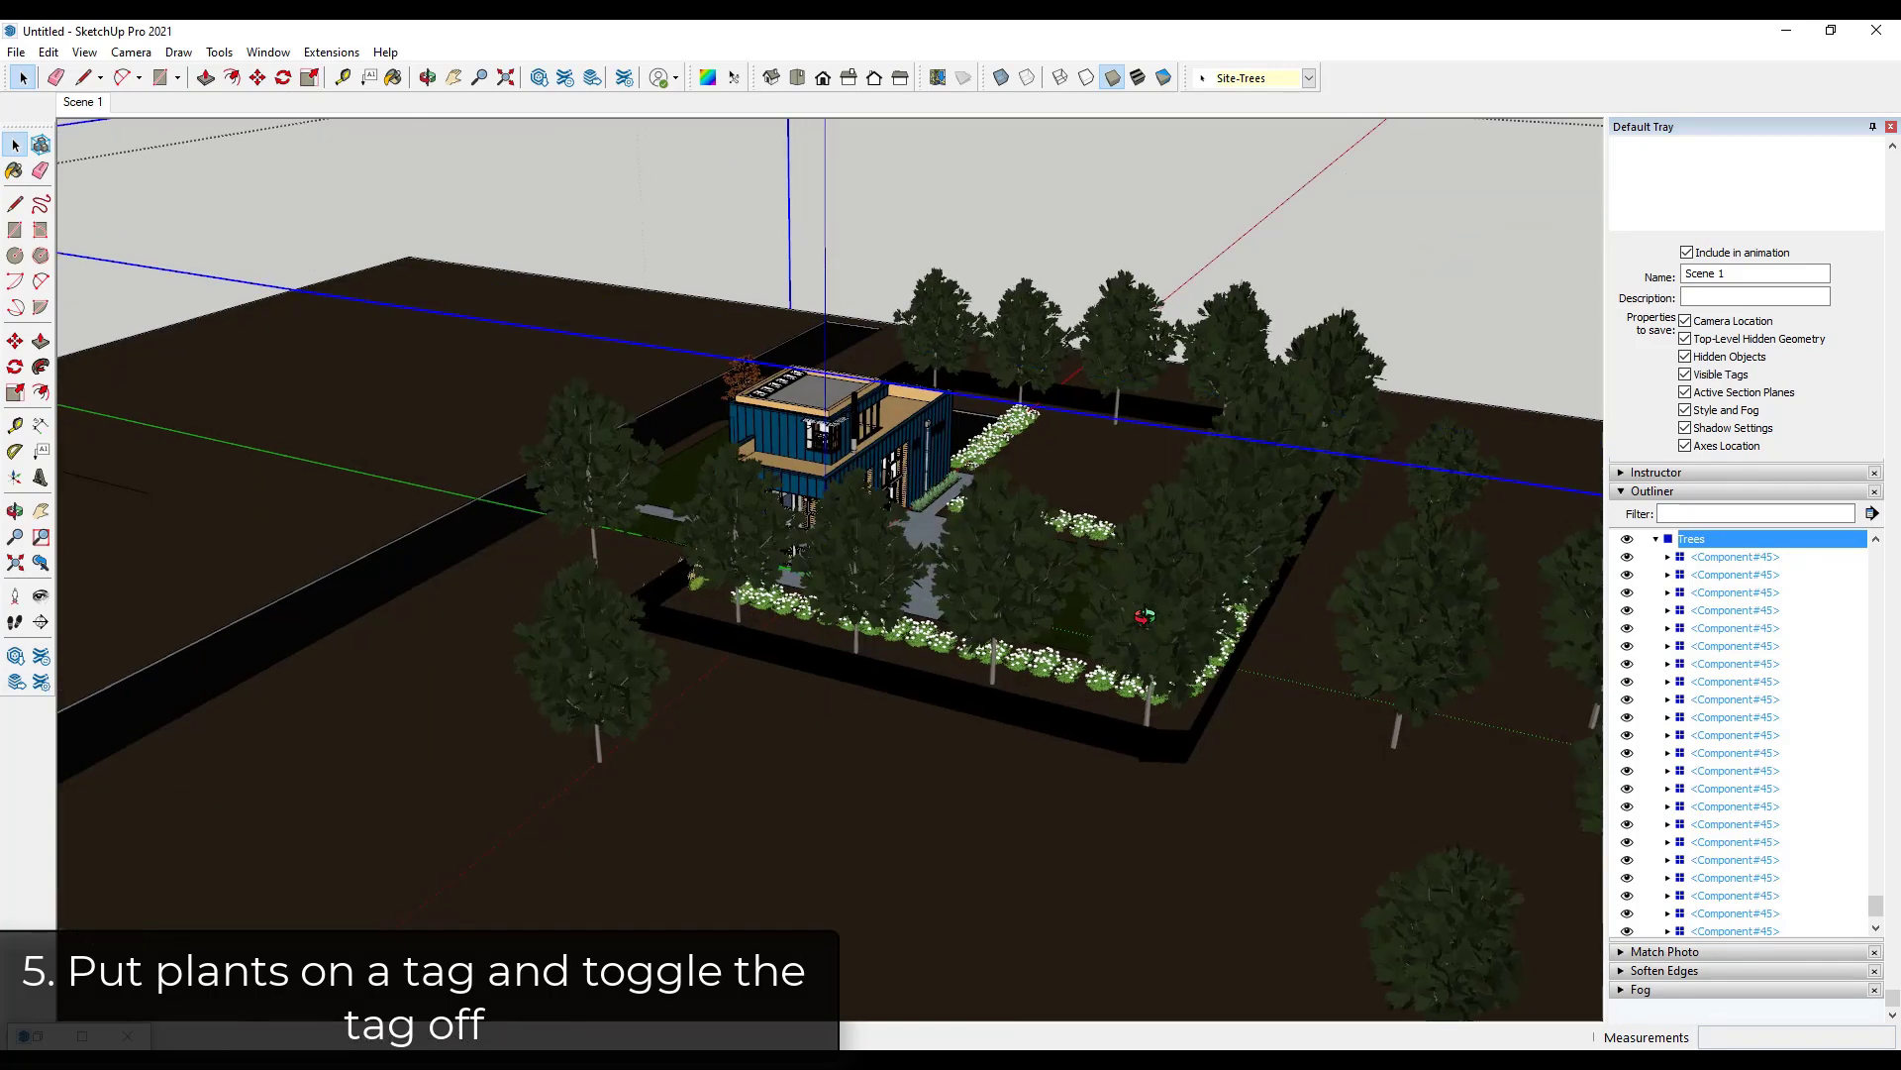
left_click(1037, 674)
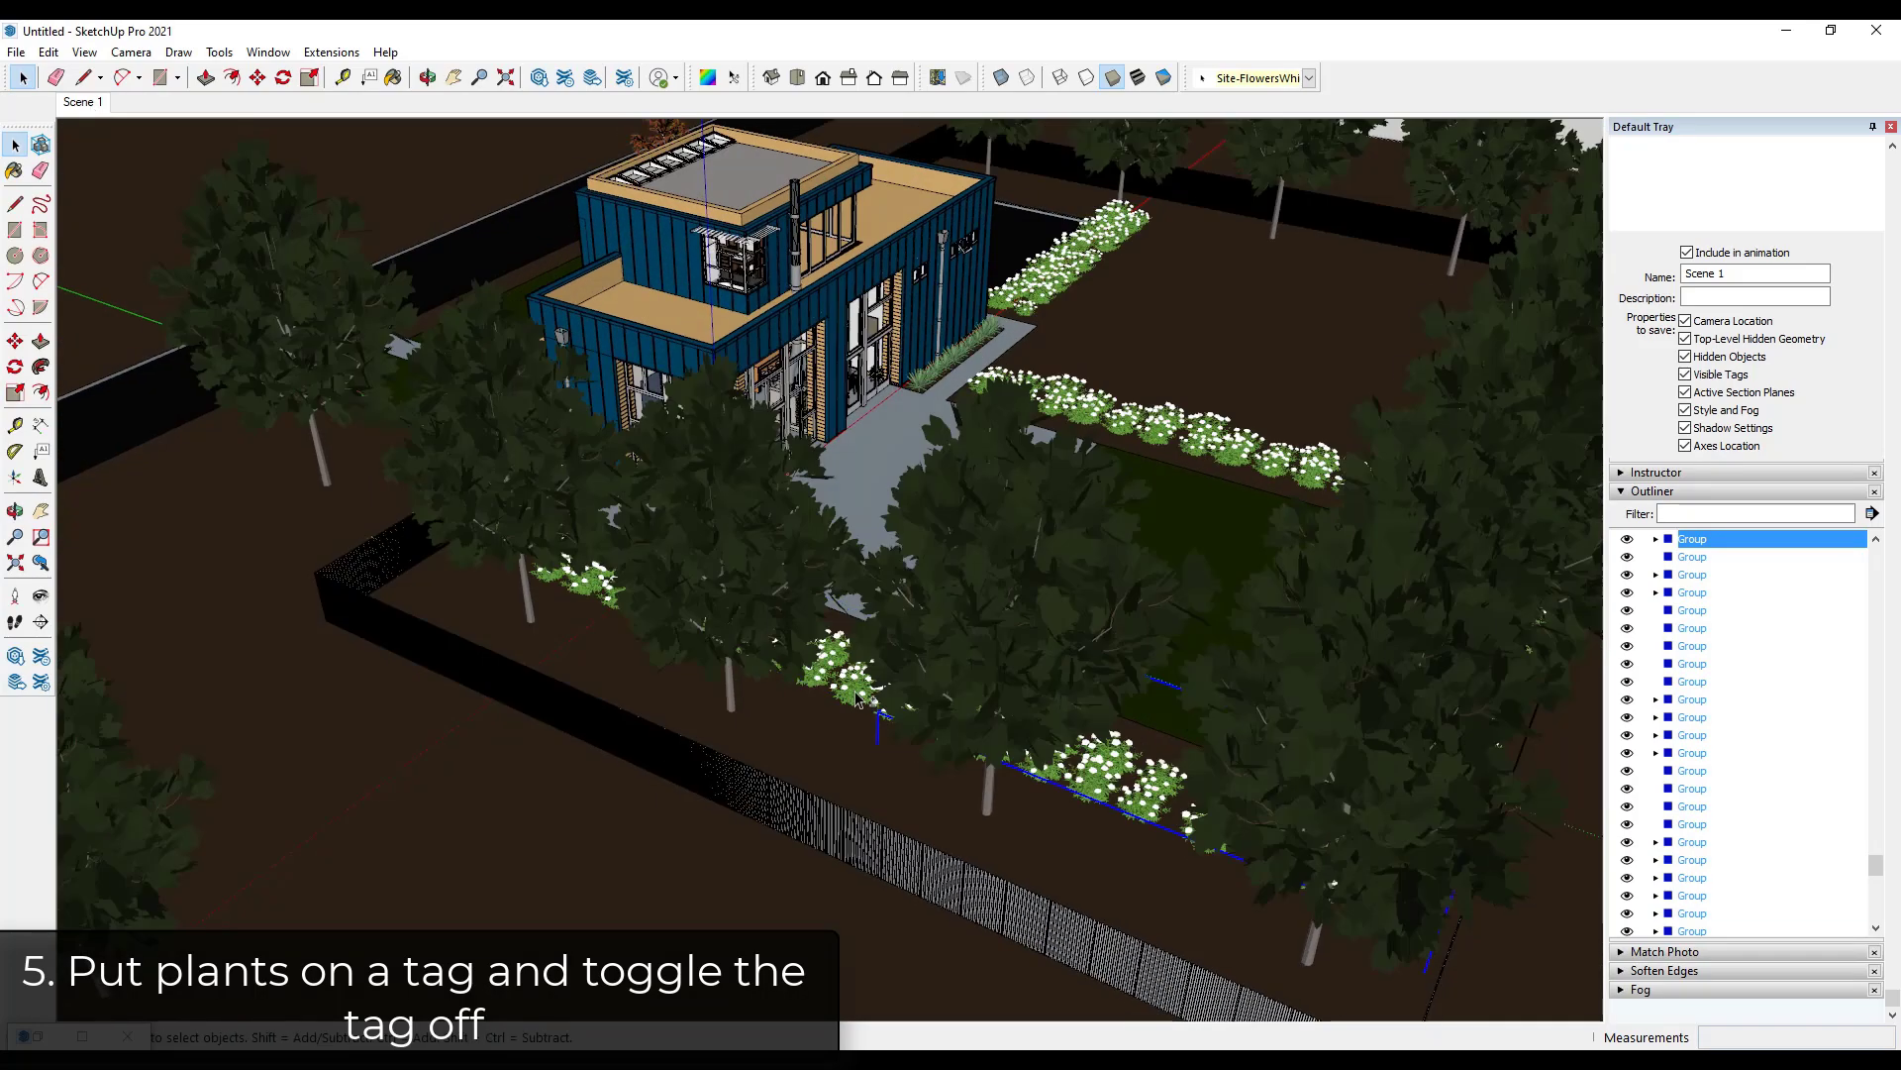
left_click(952, 362, "shift")
right_click(1107, 224)
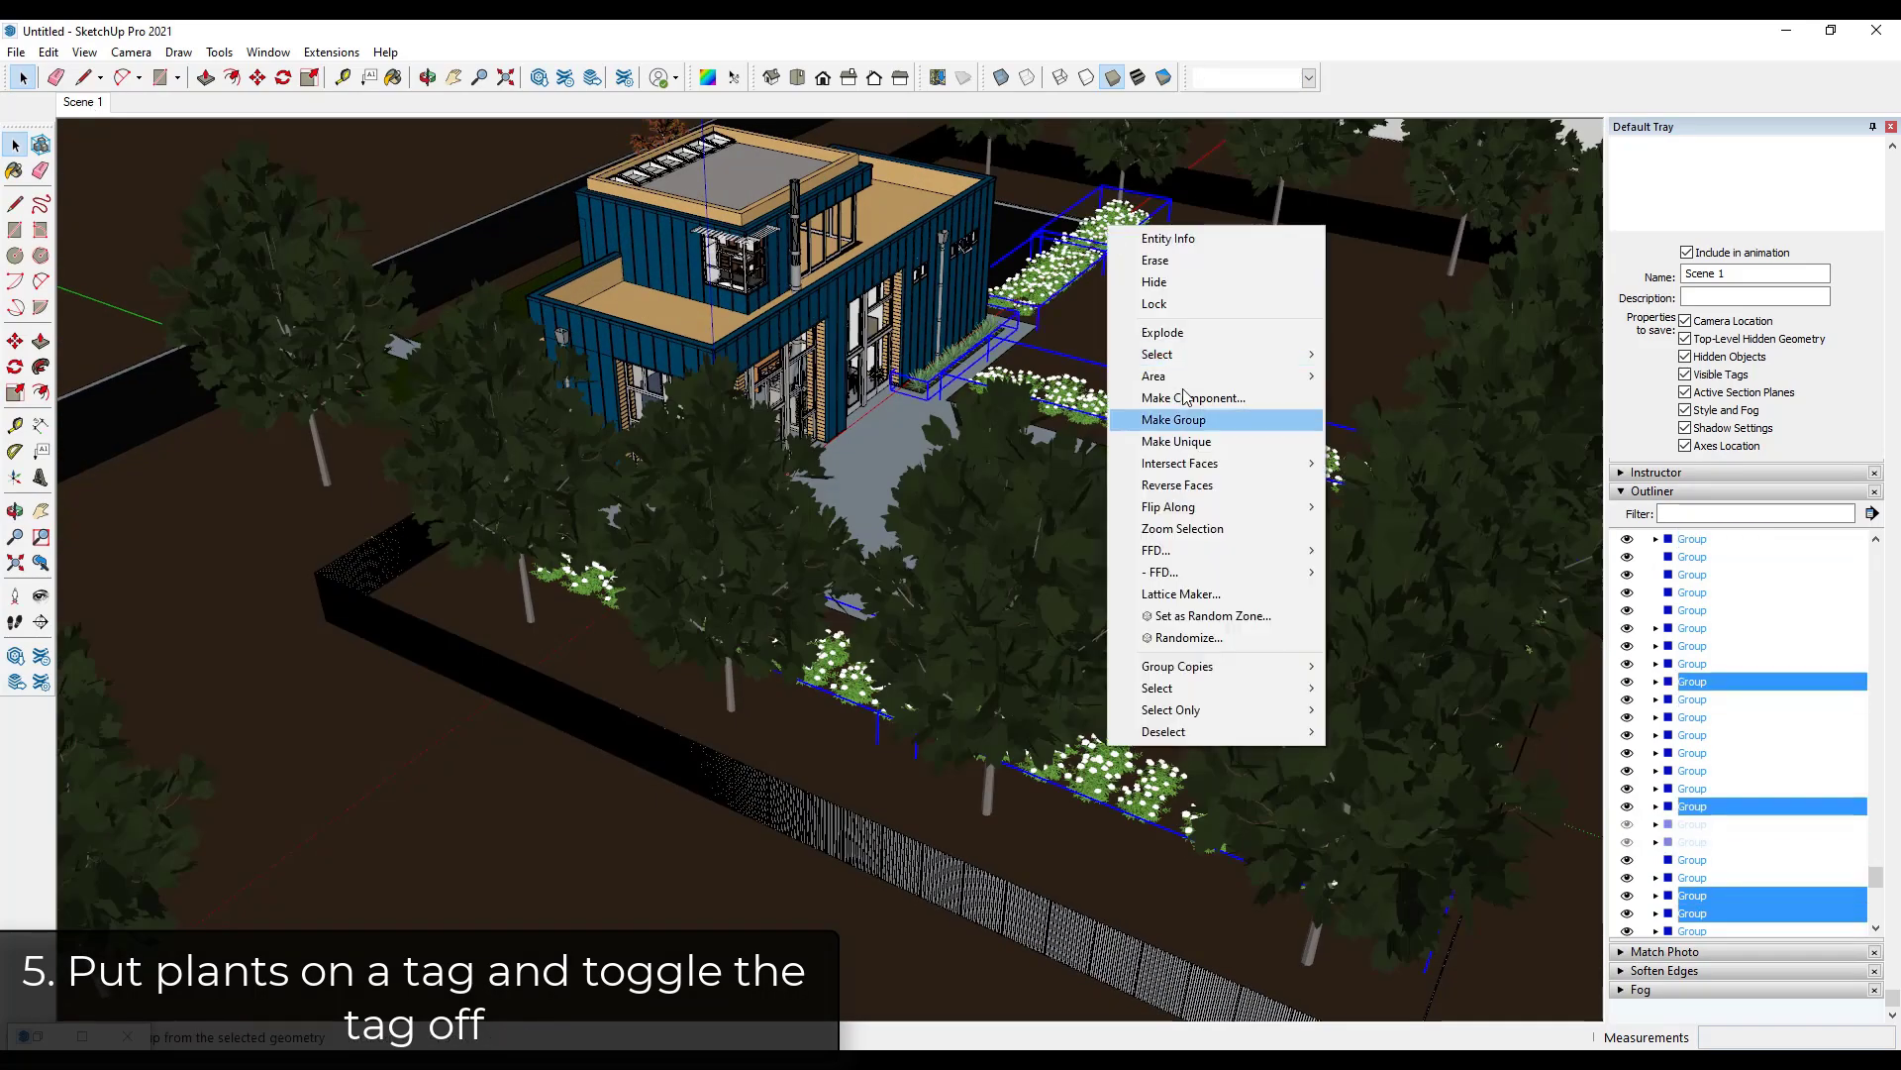
left_click(1178, 420)
left_click(1684, 664)
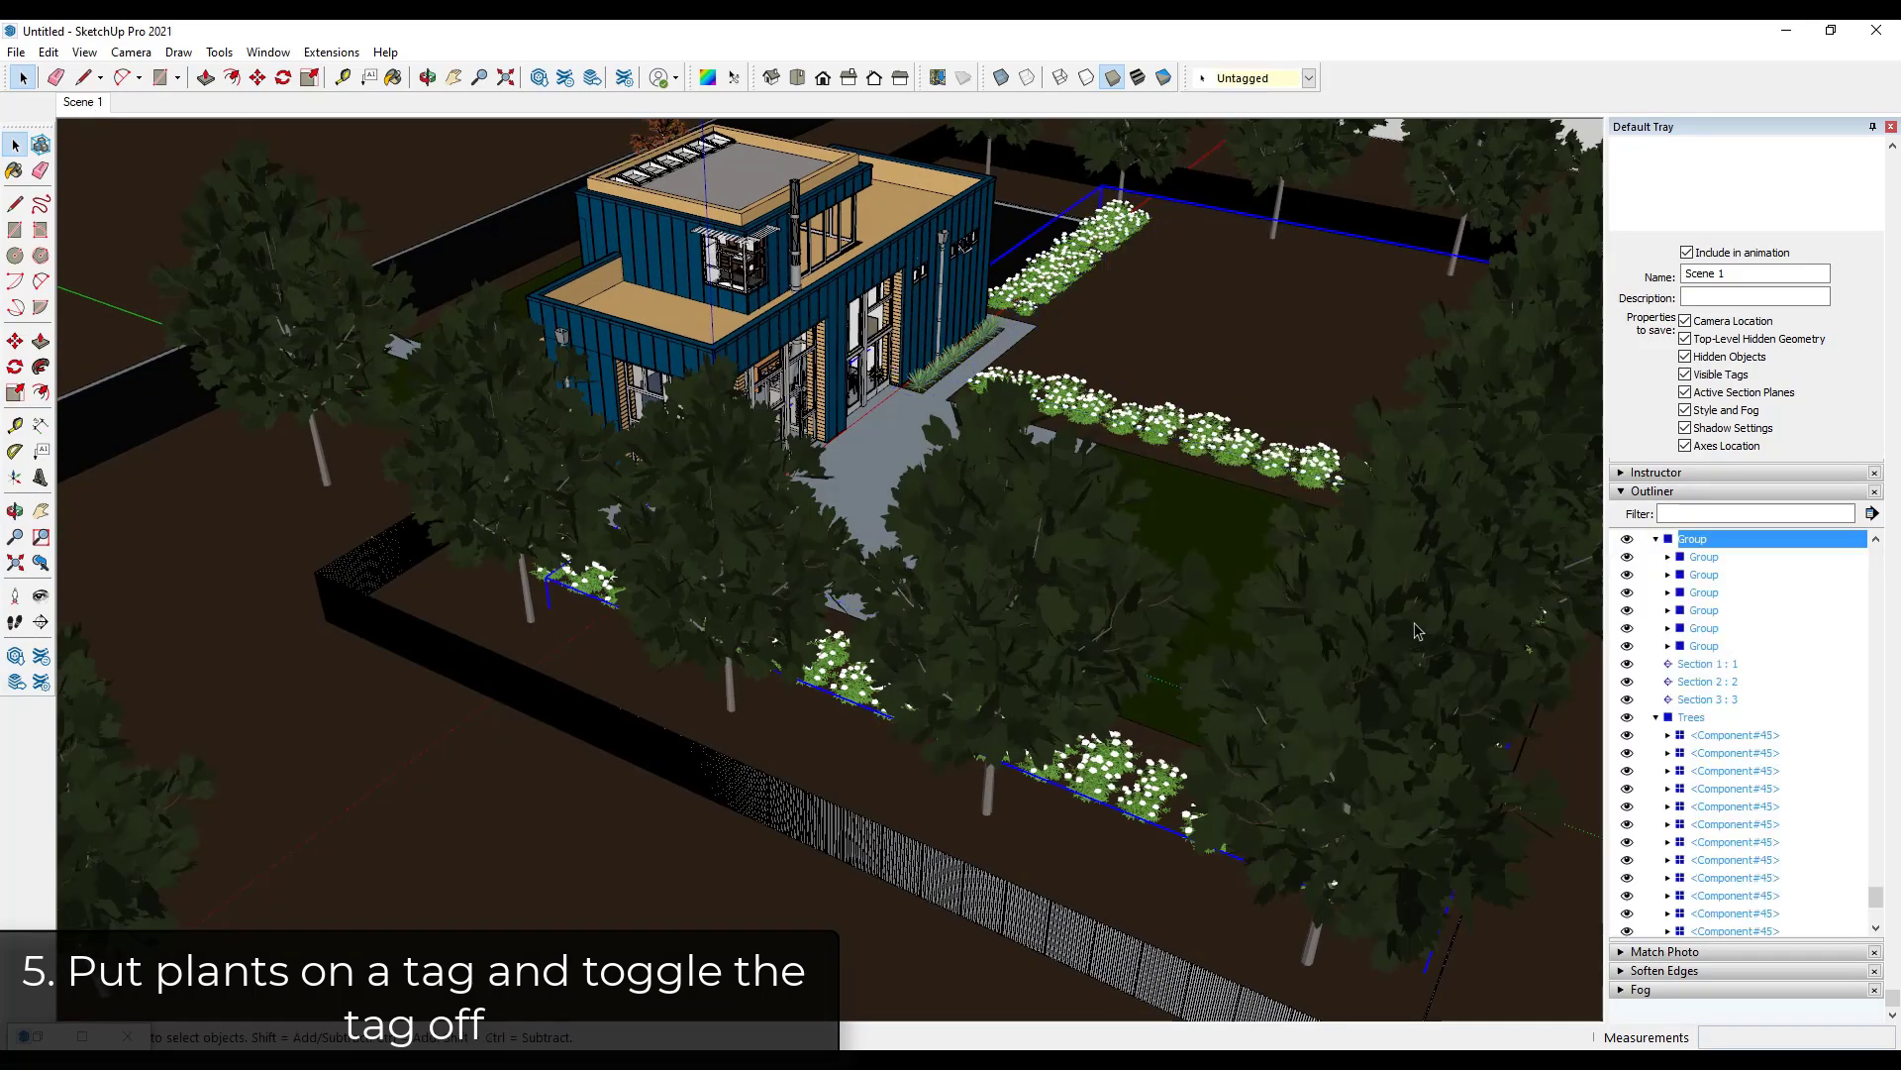
Rename the new group of flower beds and plants as Plants.
right_click(1689, 544)
left_click(1749, 1037)
type("Plan")
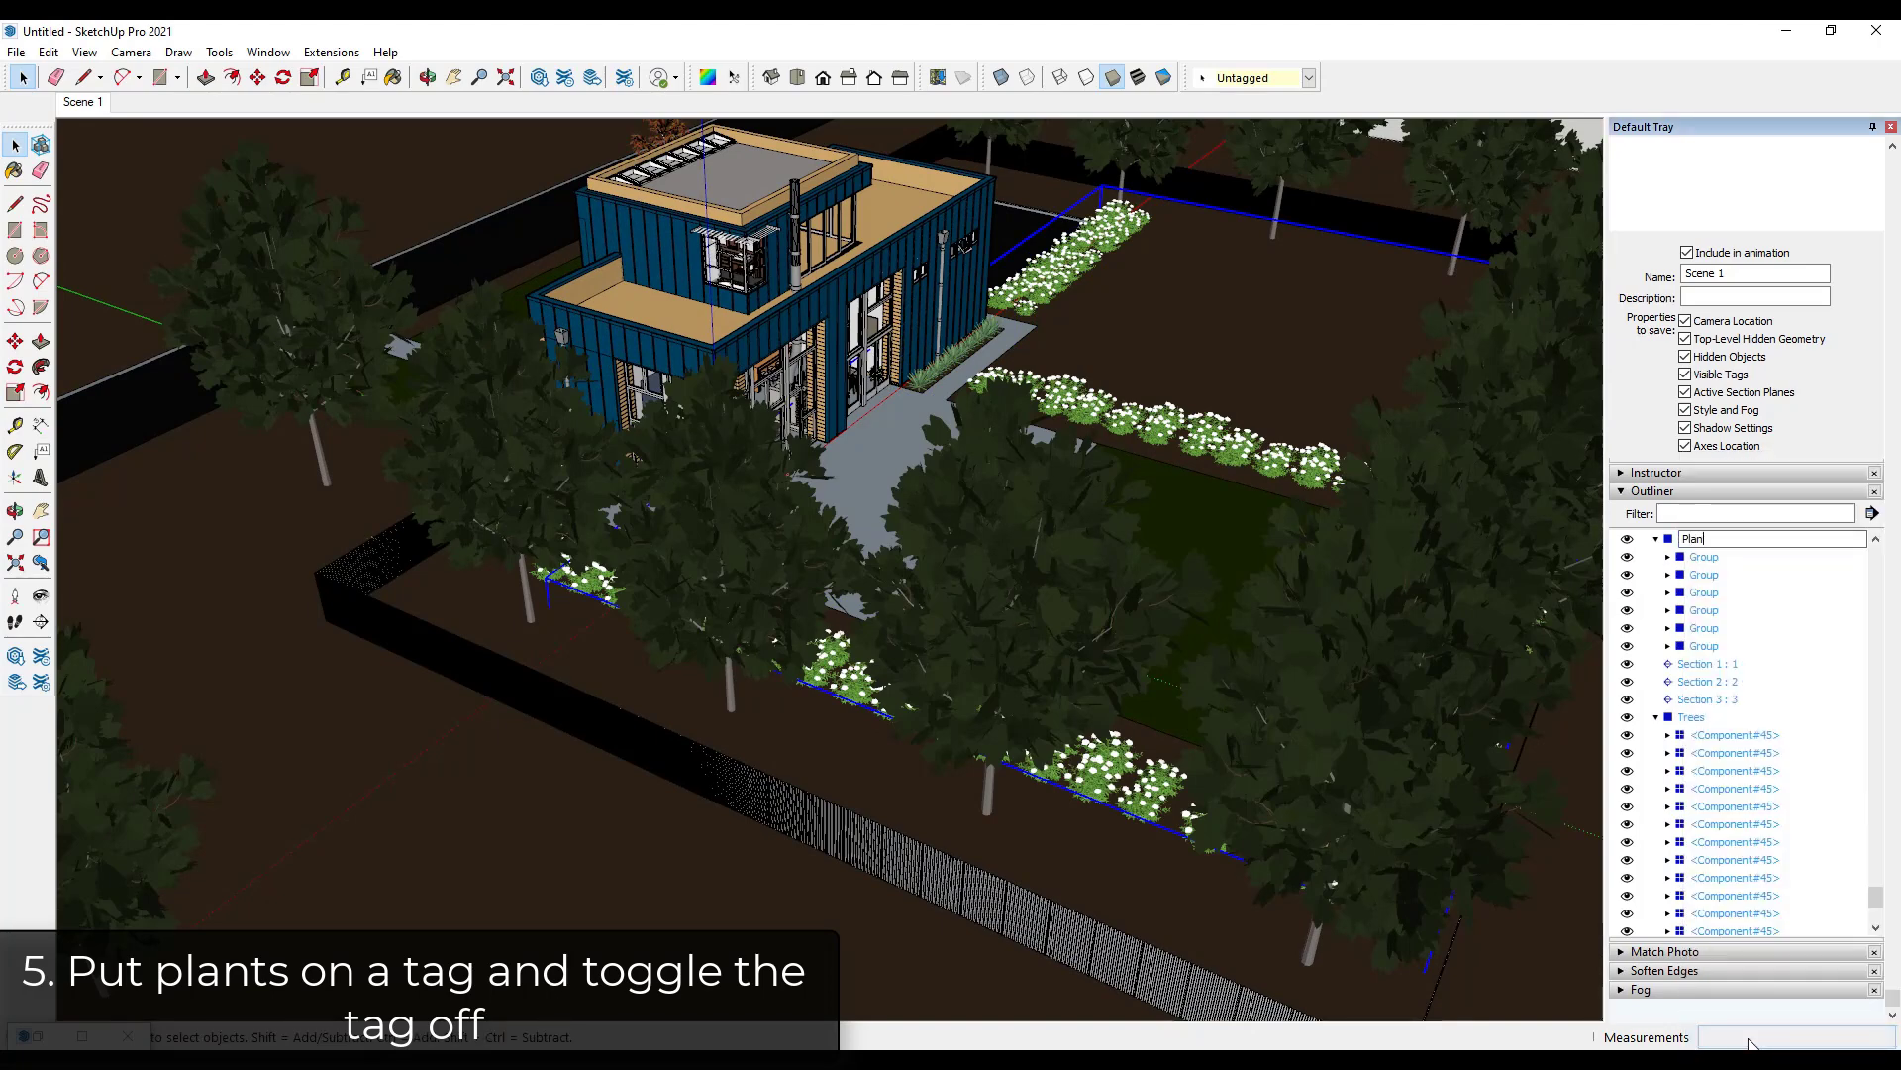
type("ts")
key("Return")
Combine the Plants and Trees groups into one group and name it Landscape.
left_click(1655, 540)
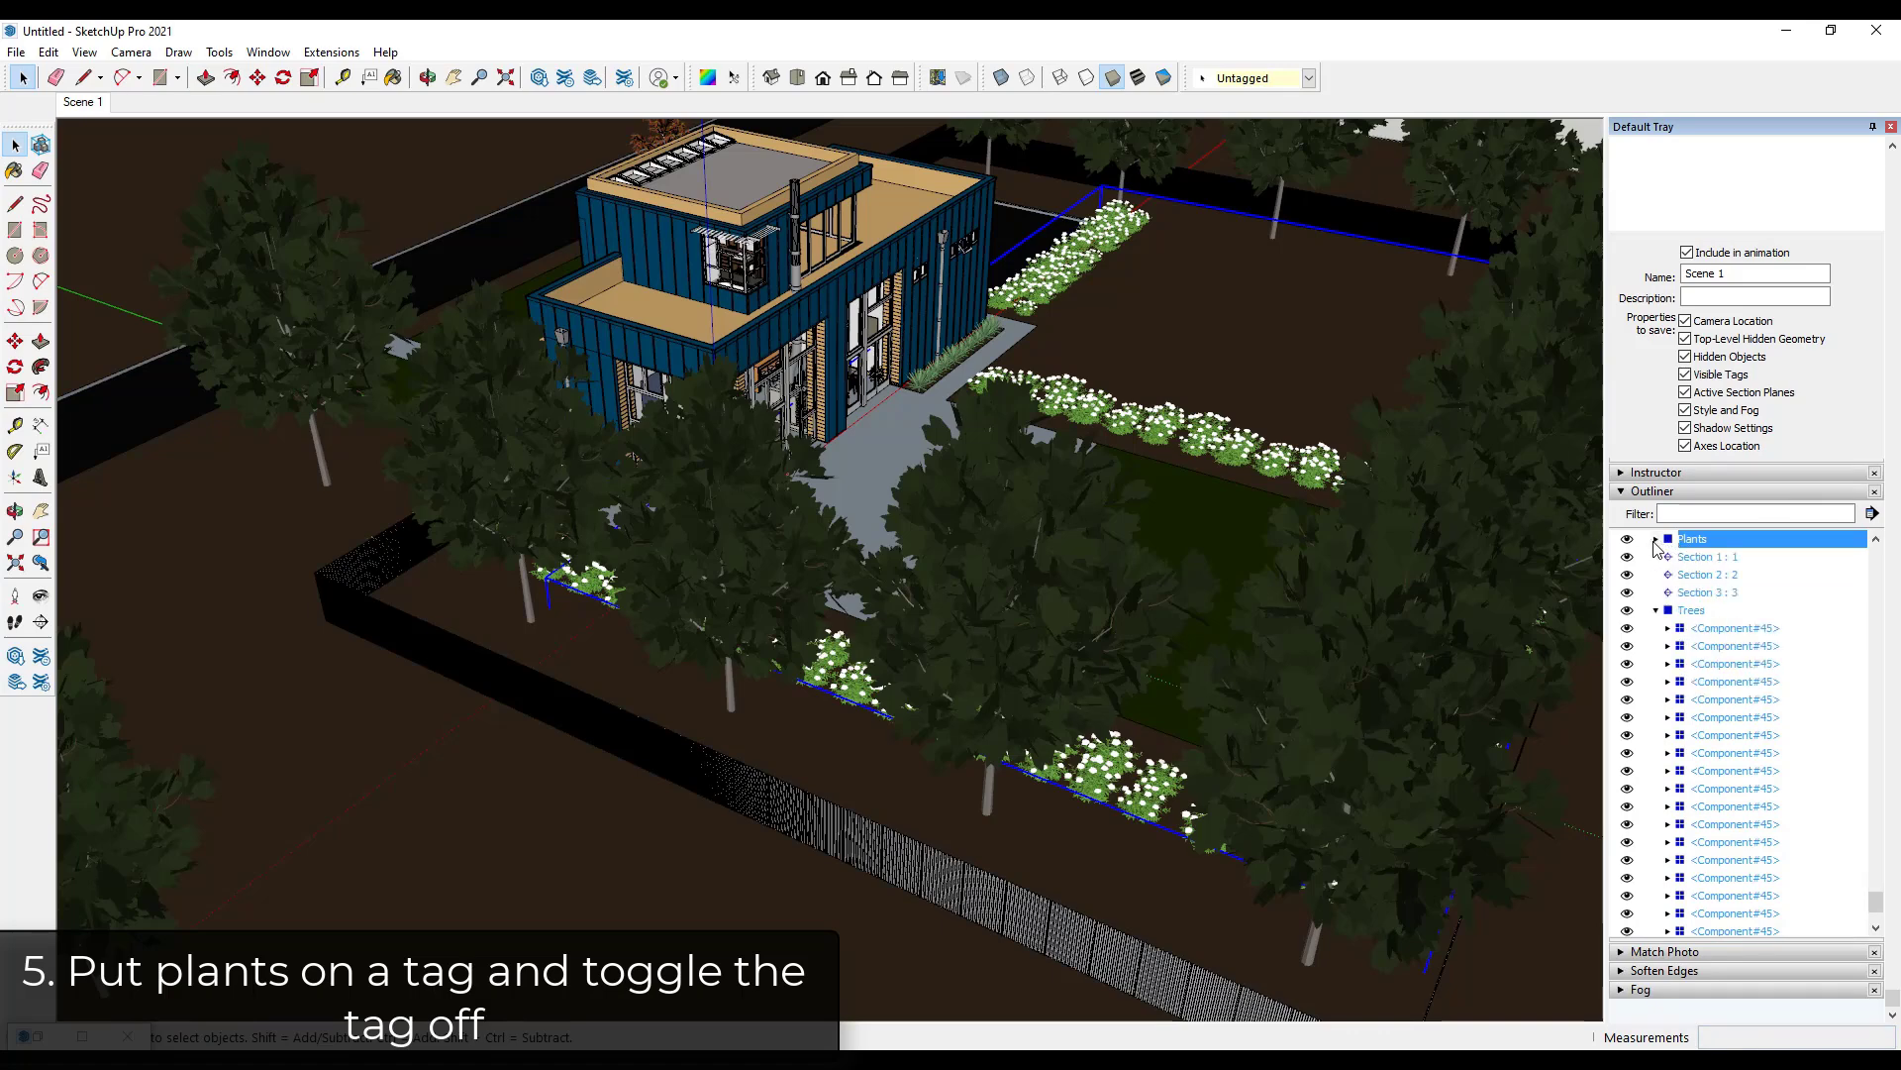
left_click(1655, 611)
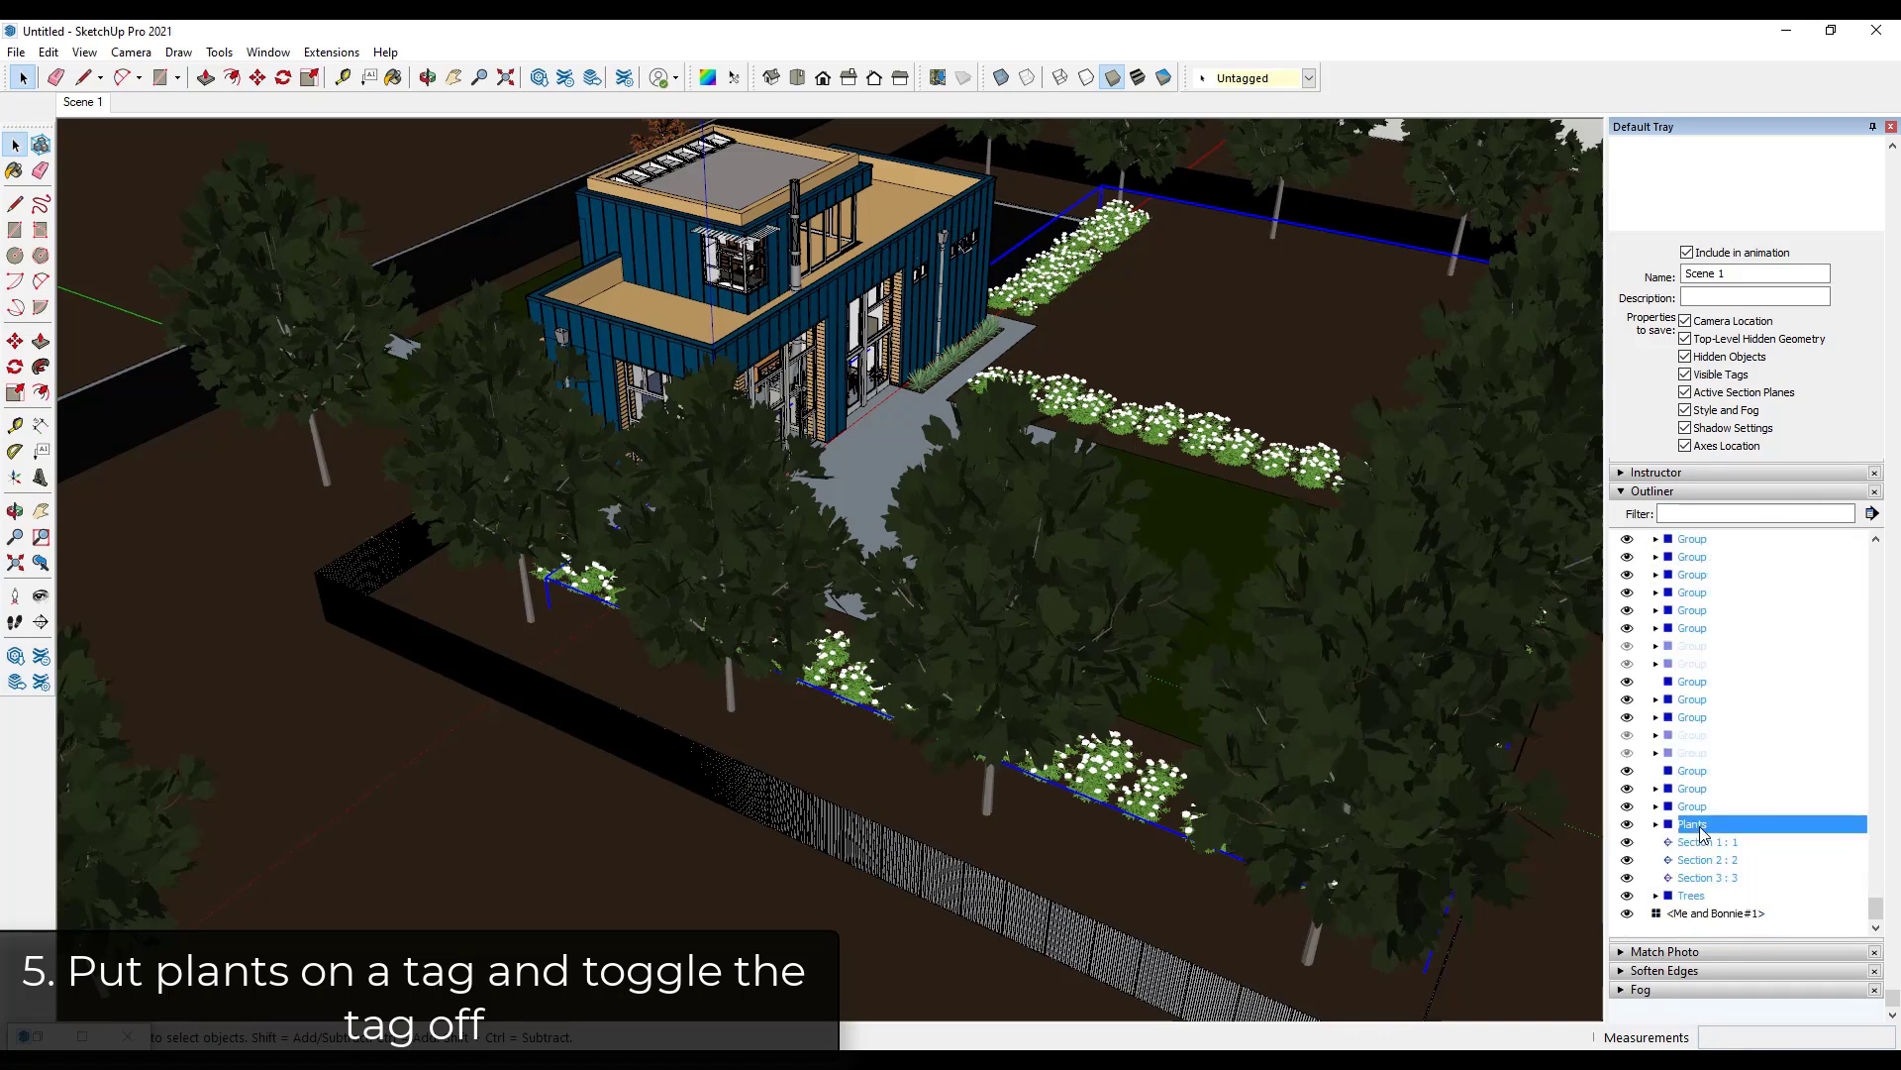
left_click(1690, 897, "ctrl")
right_click(1693, 827)
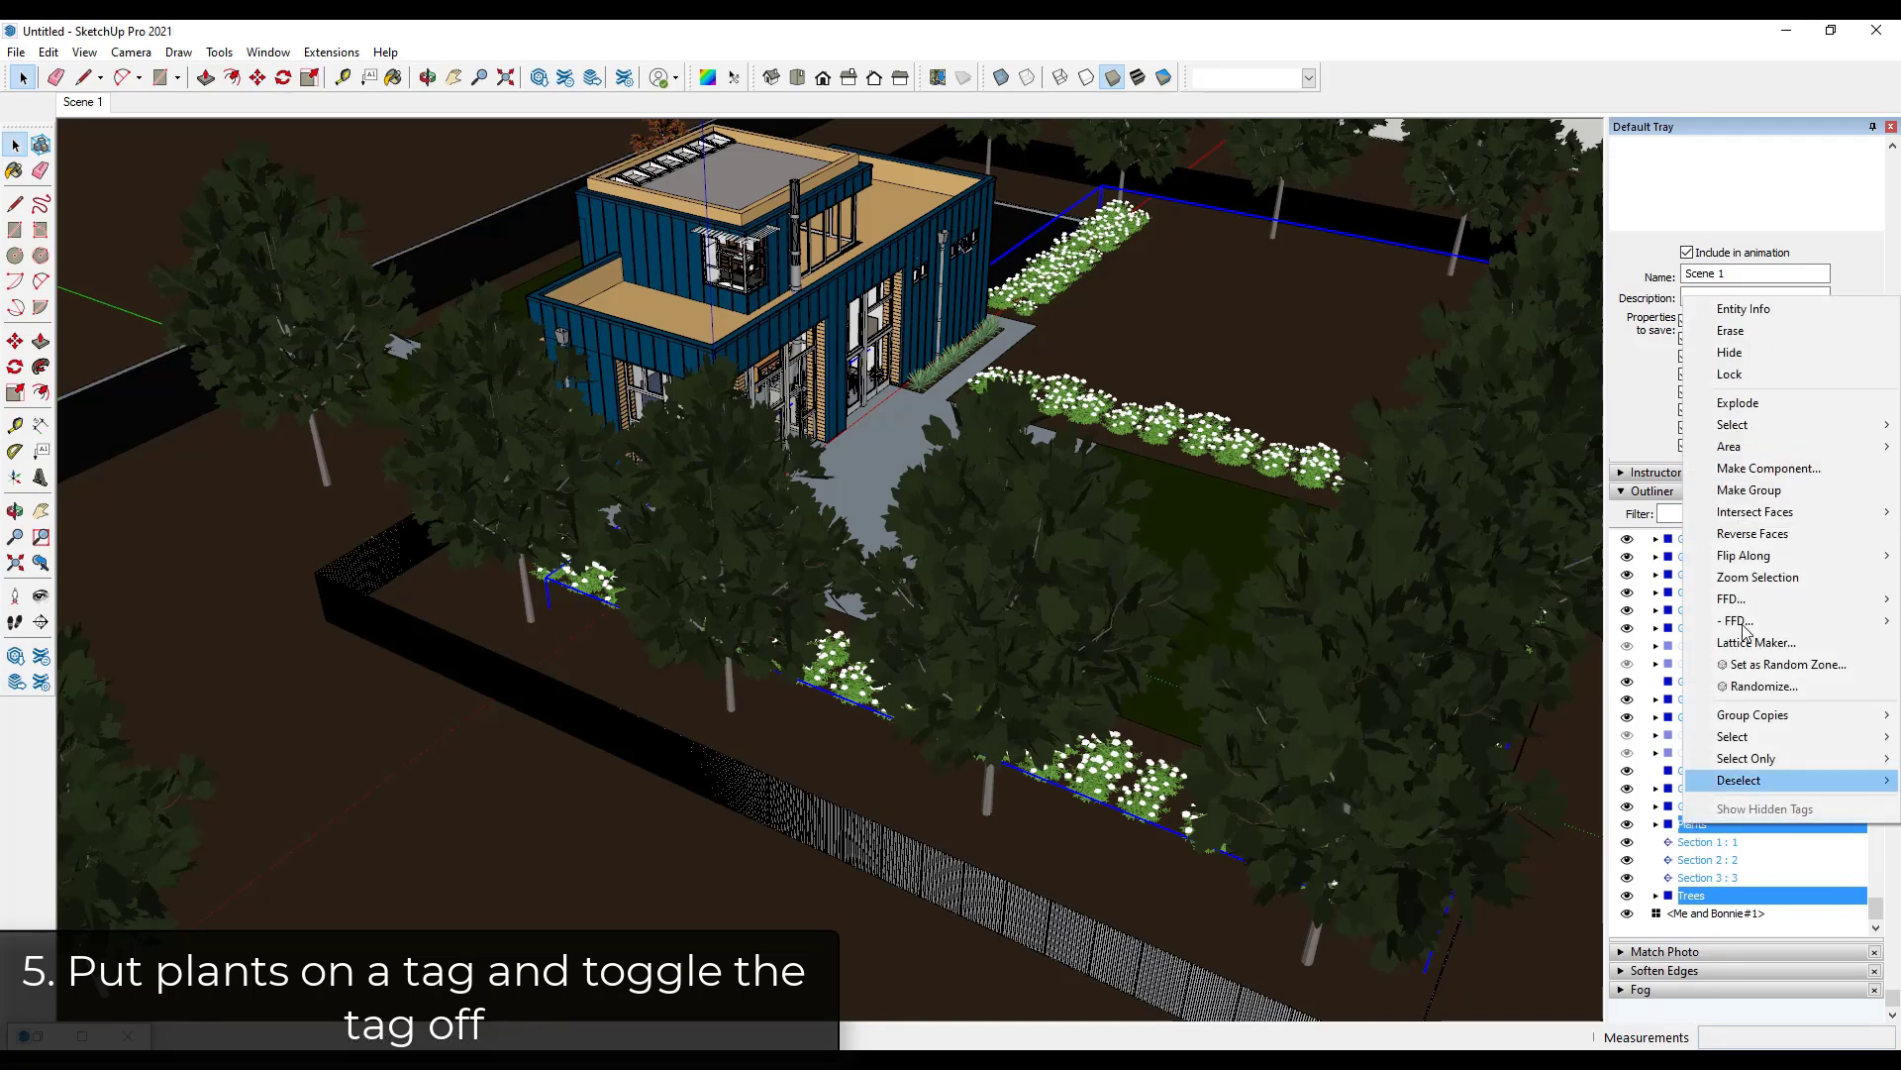
left_click(1761, 495)
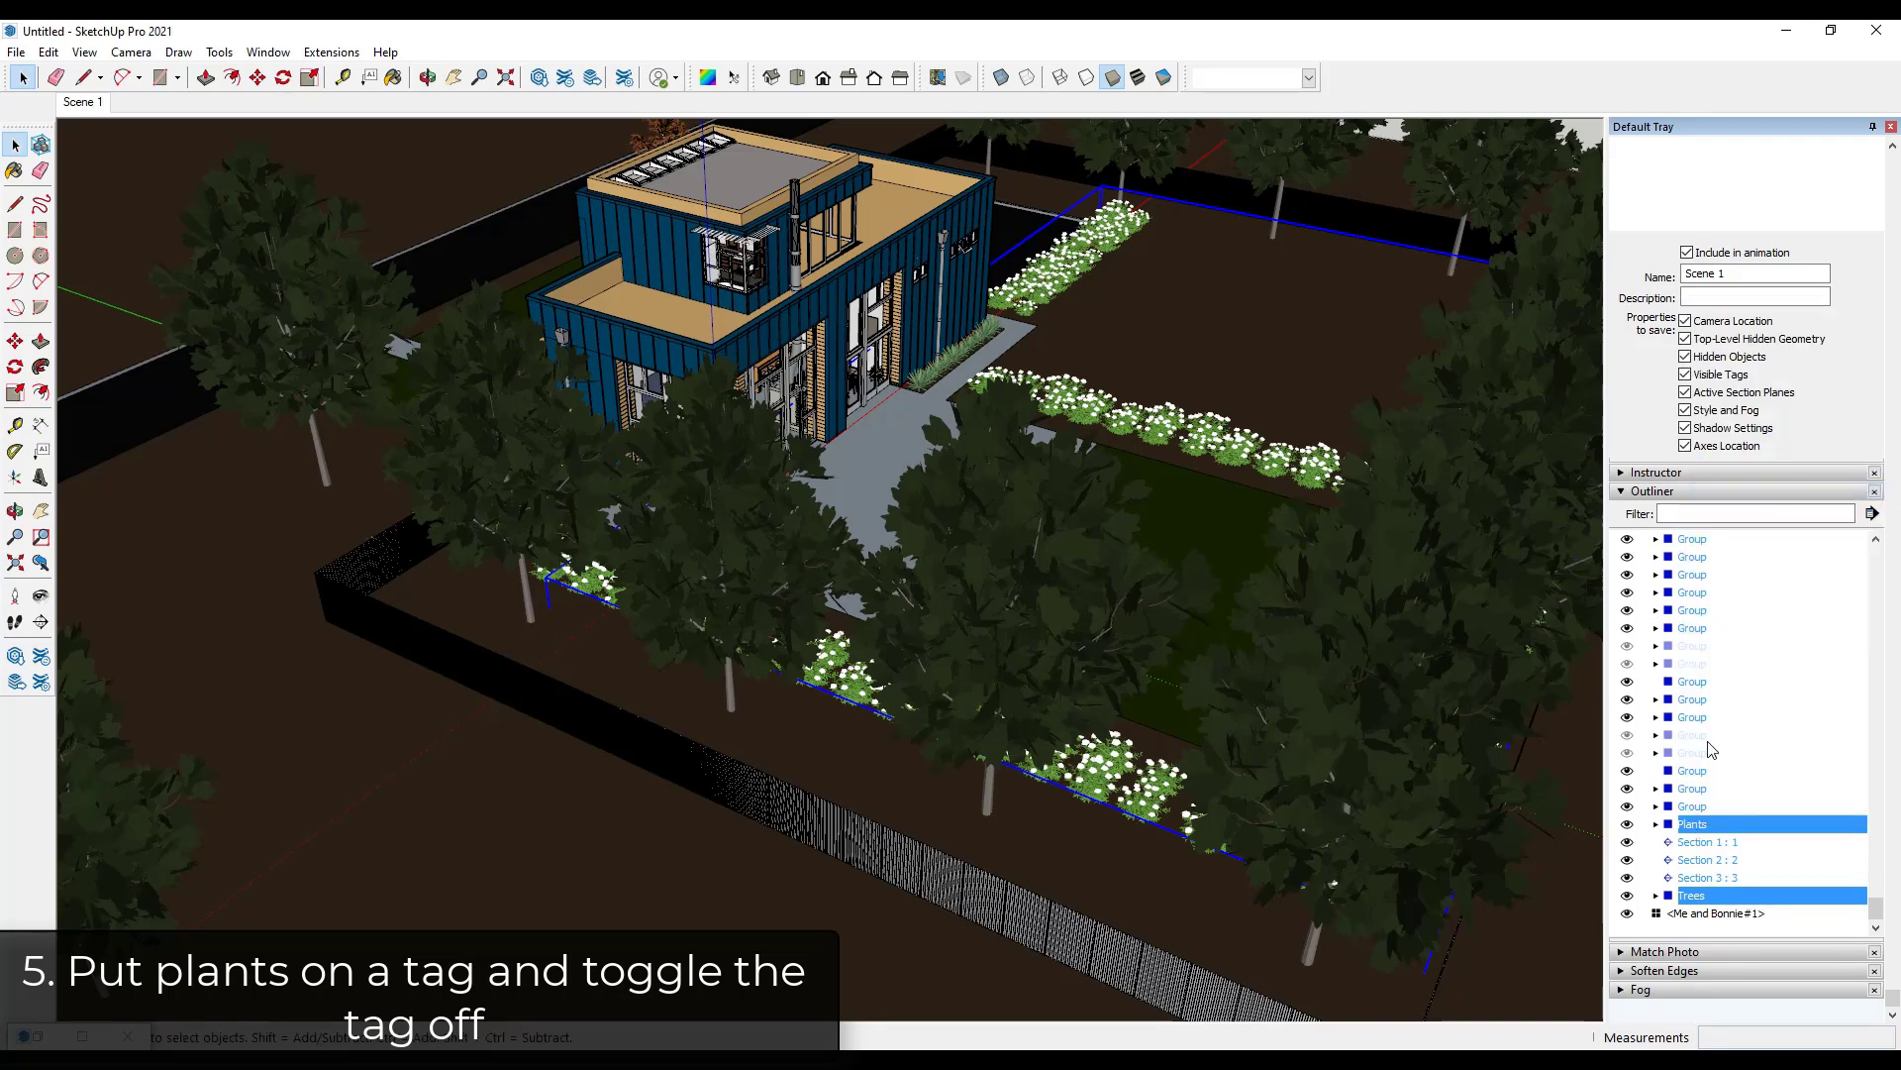
right_click(1696, 823)
left_click(1753, 486)
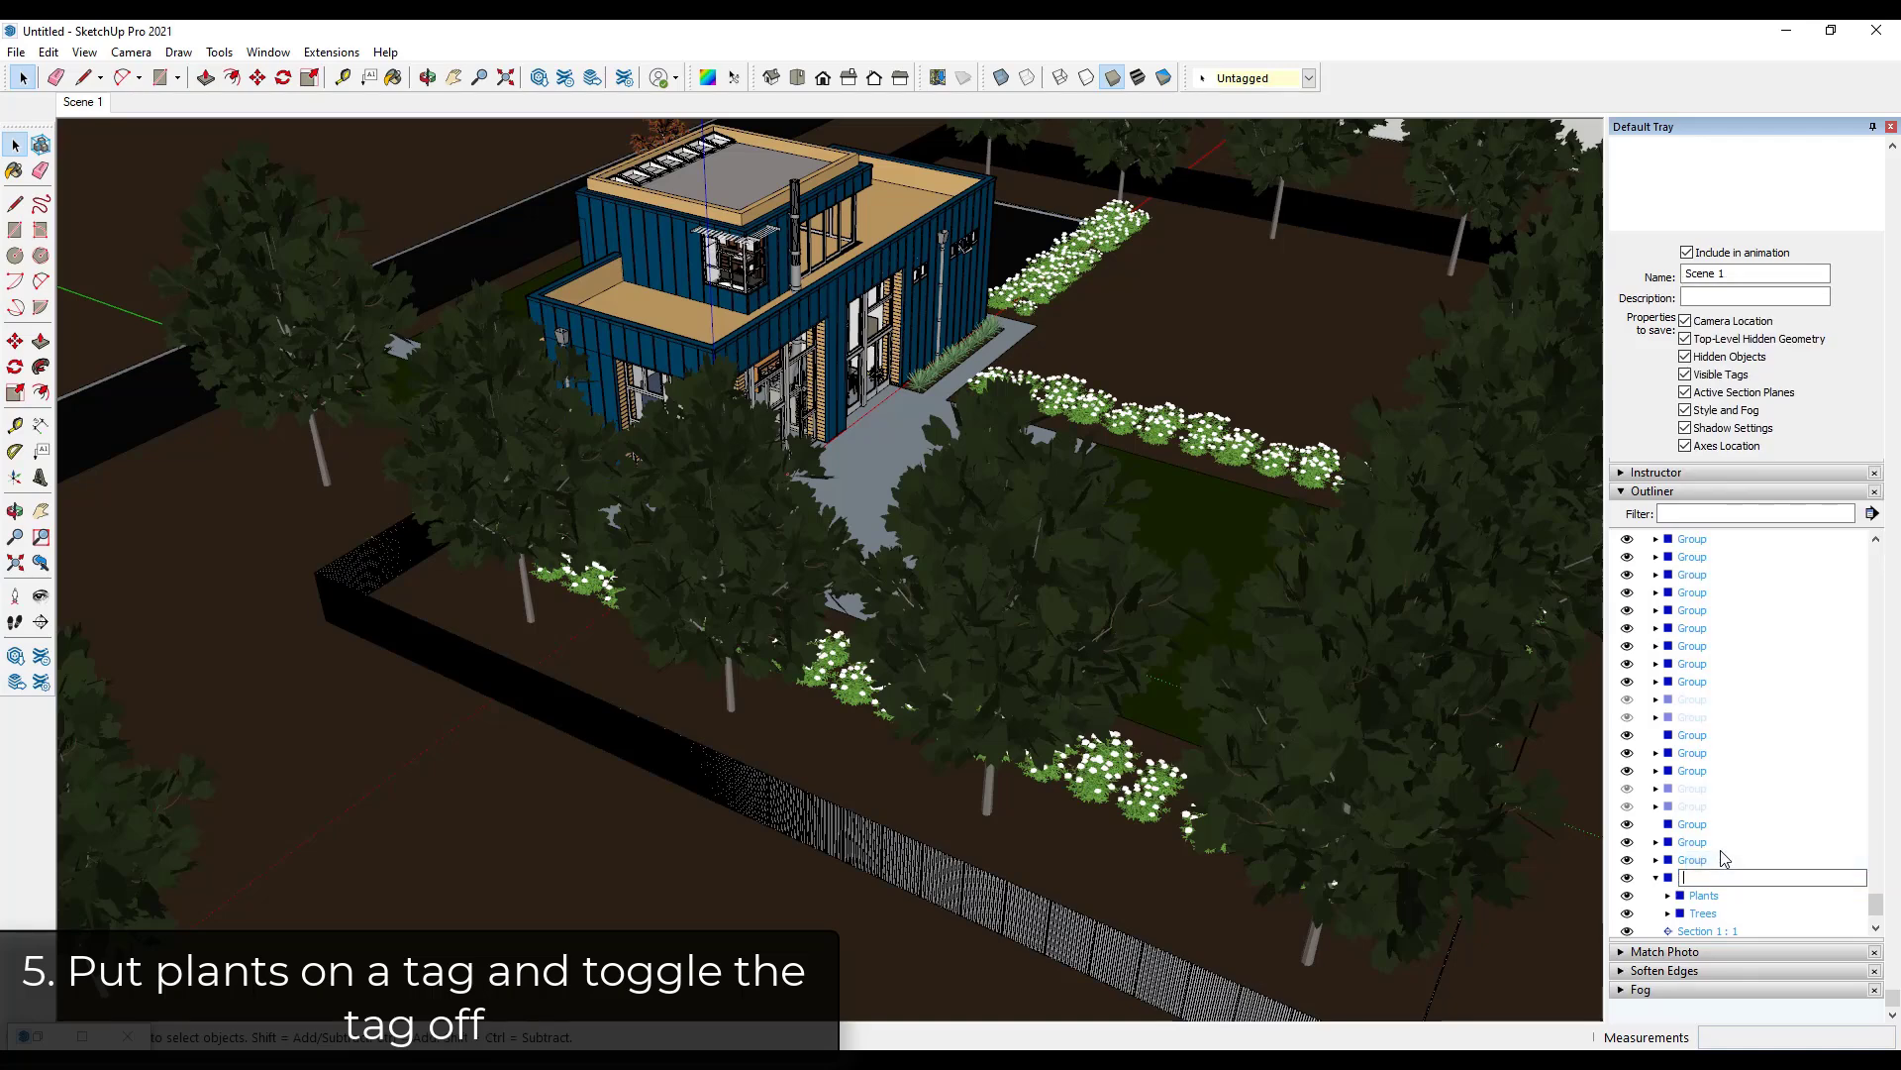
type("Landscape")
key("Return")
Create a new tag named Landscape.
scroll(1719, 382, "up", 4)
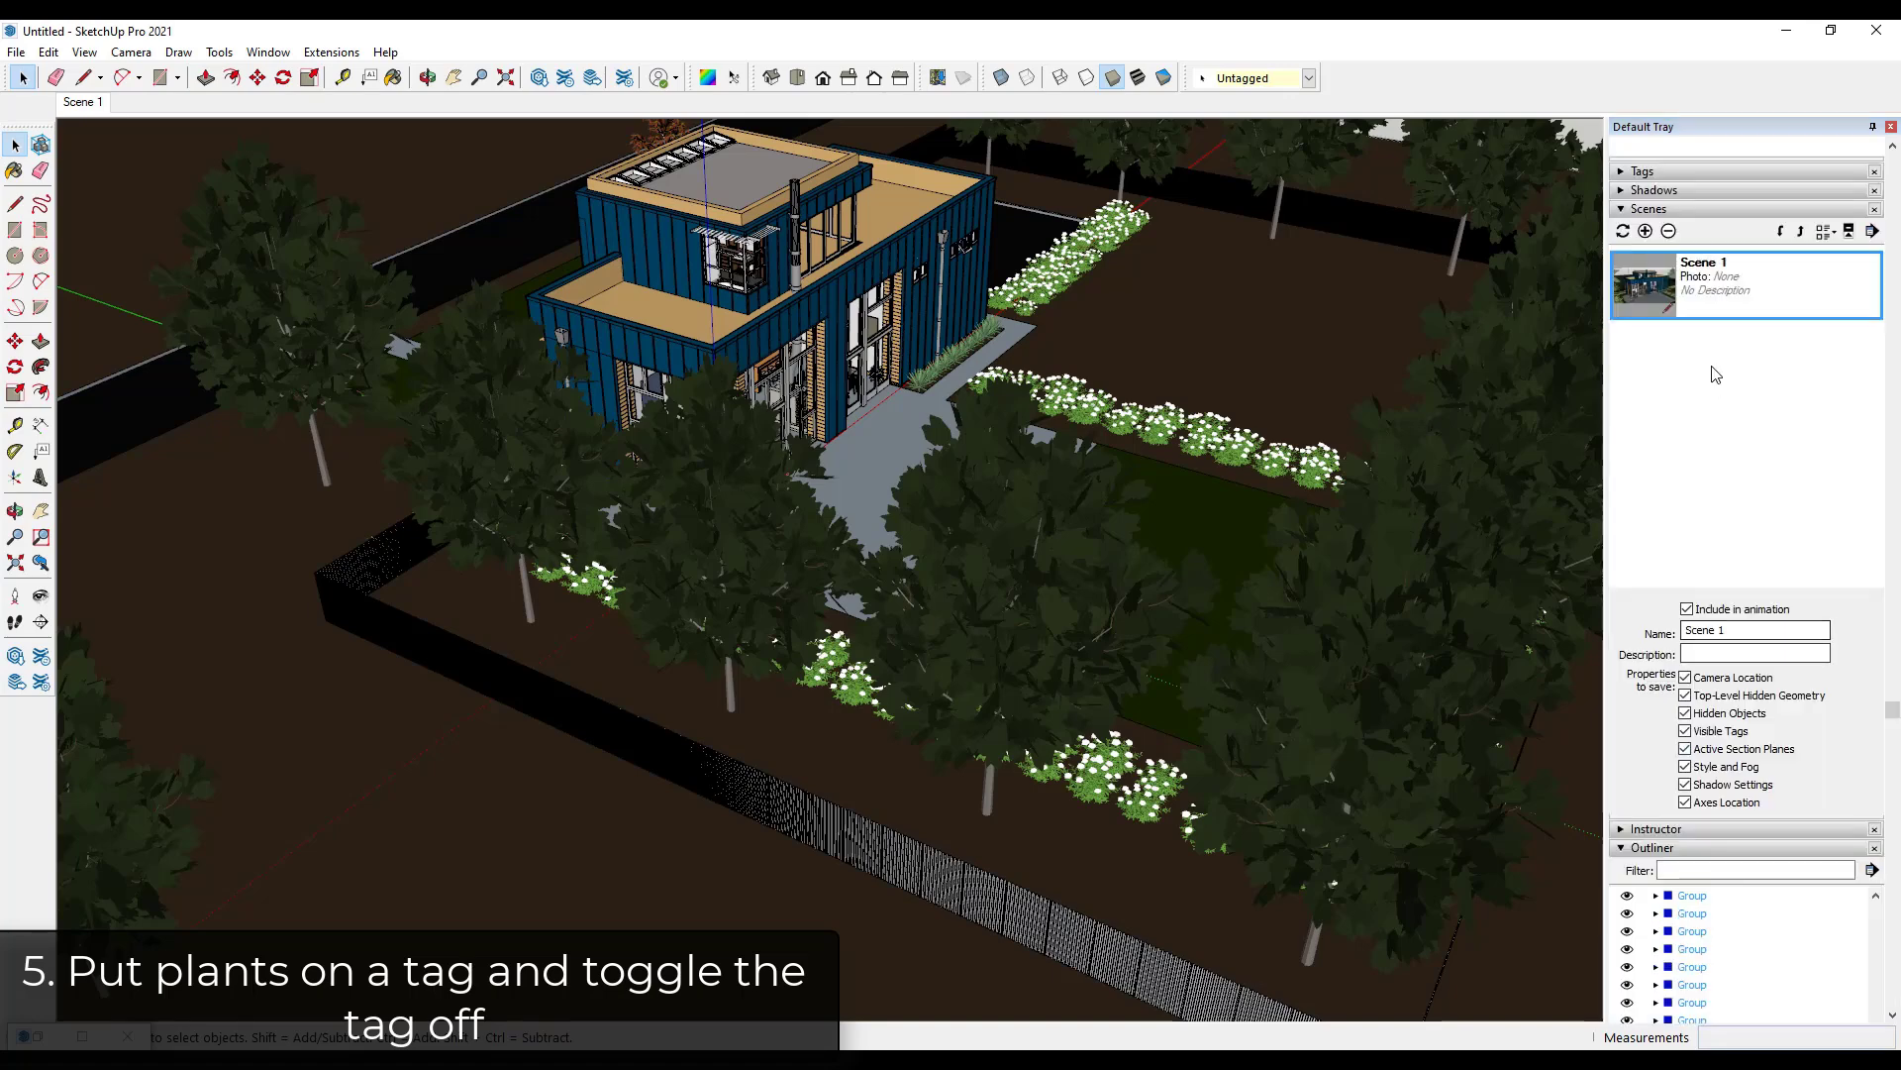
left_click(1622, 211)
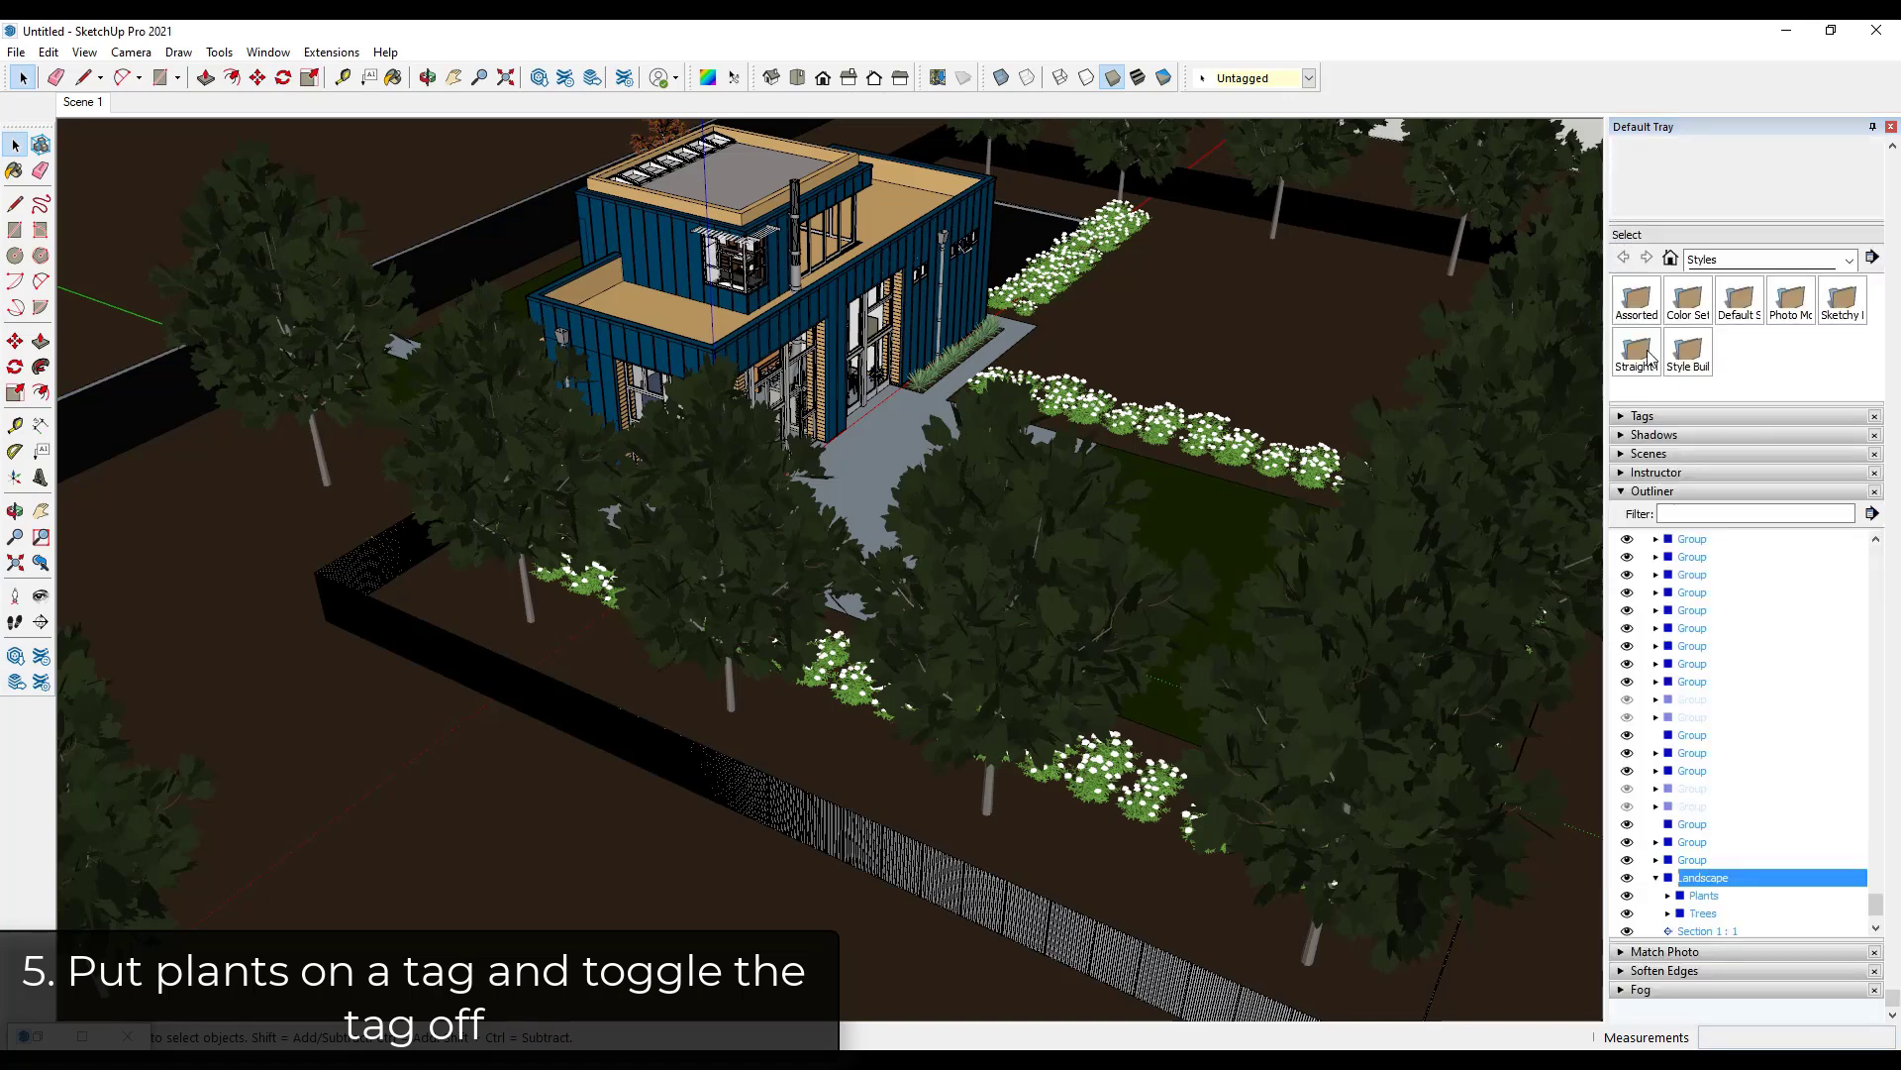
left_click(1615, 424)
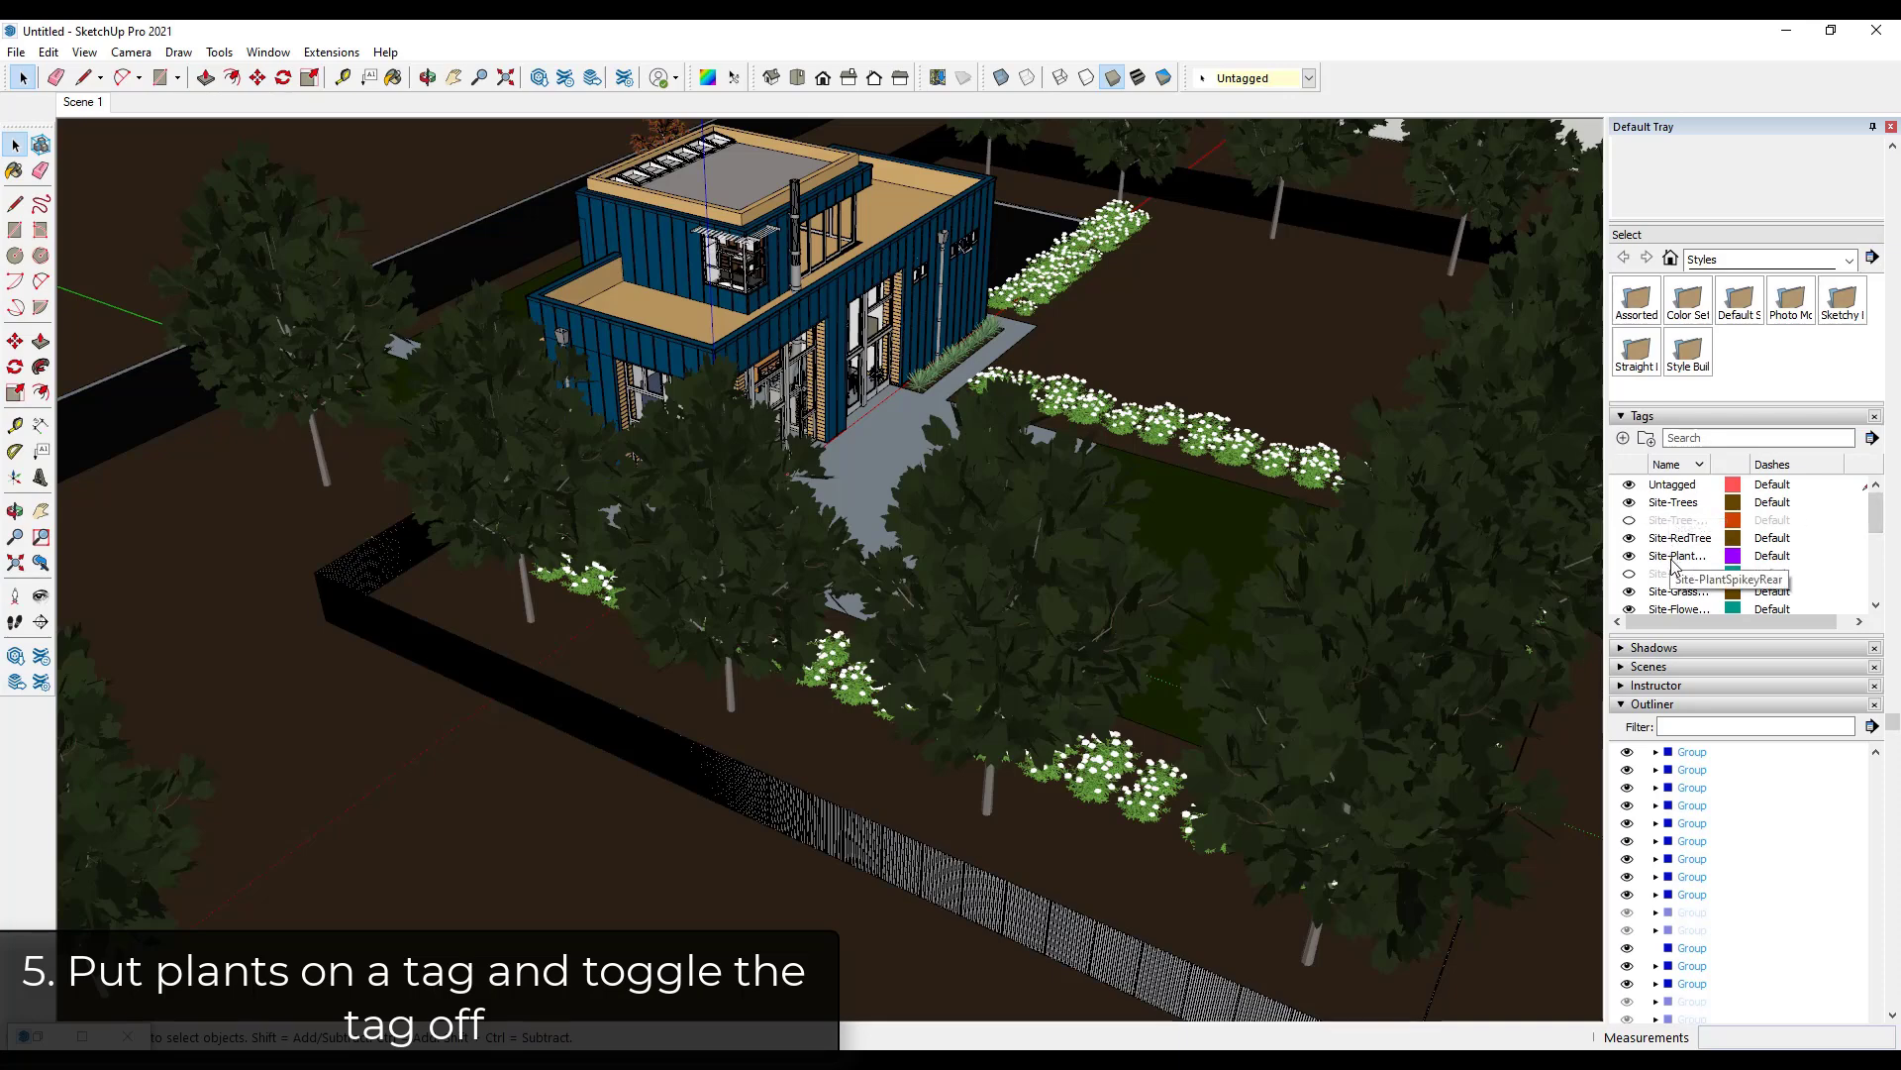
left_click(1623, 439)
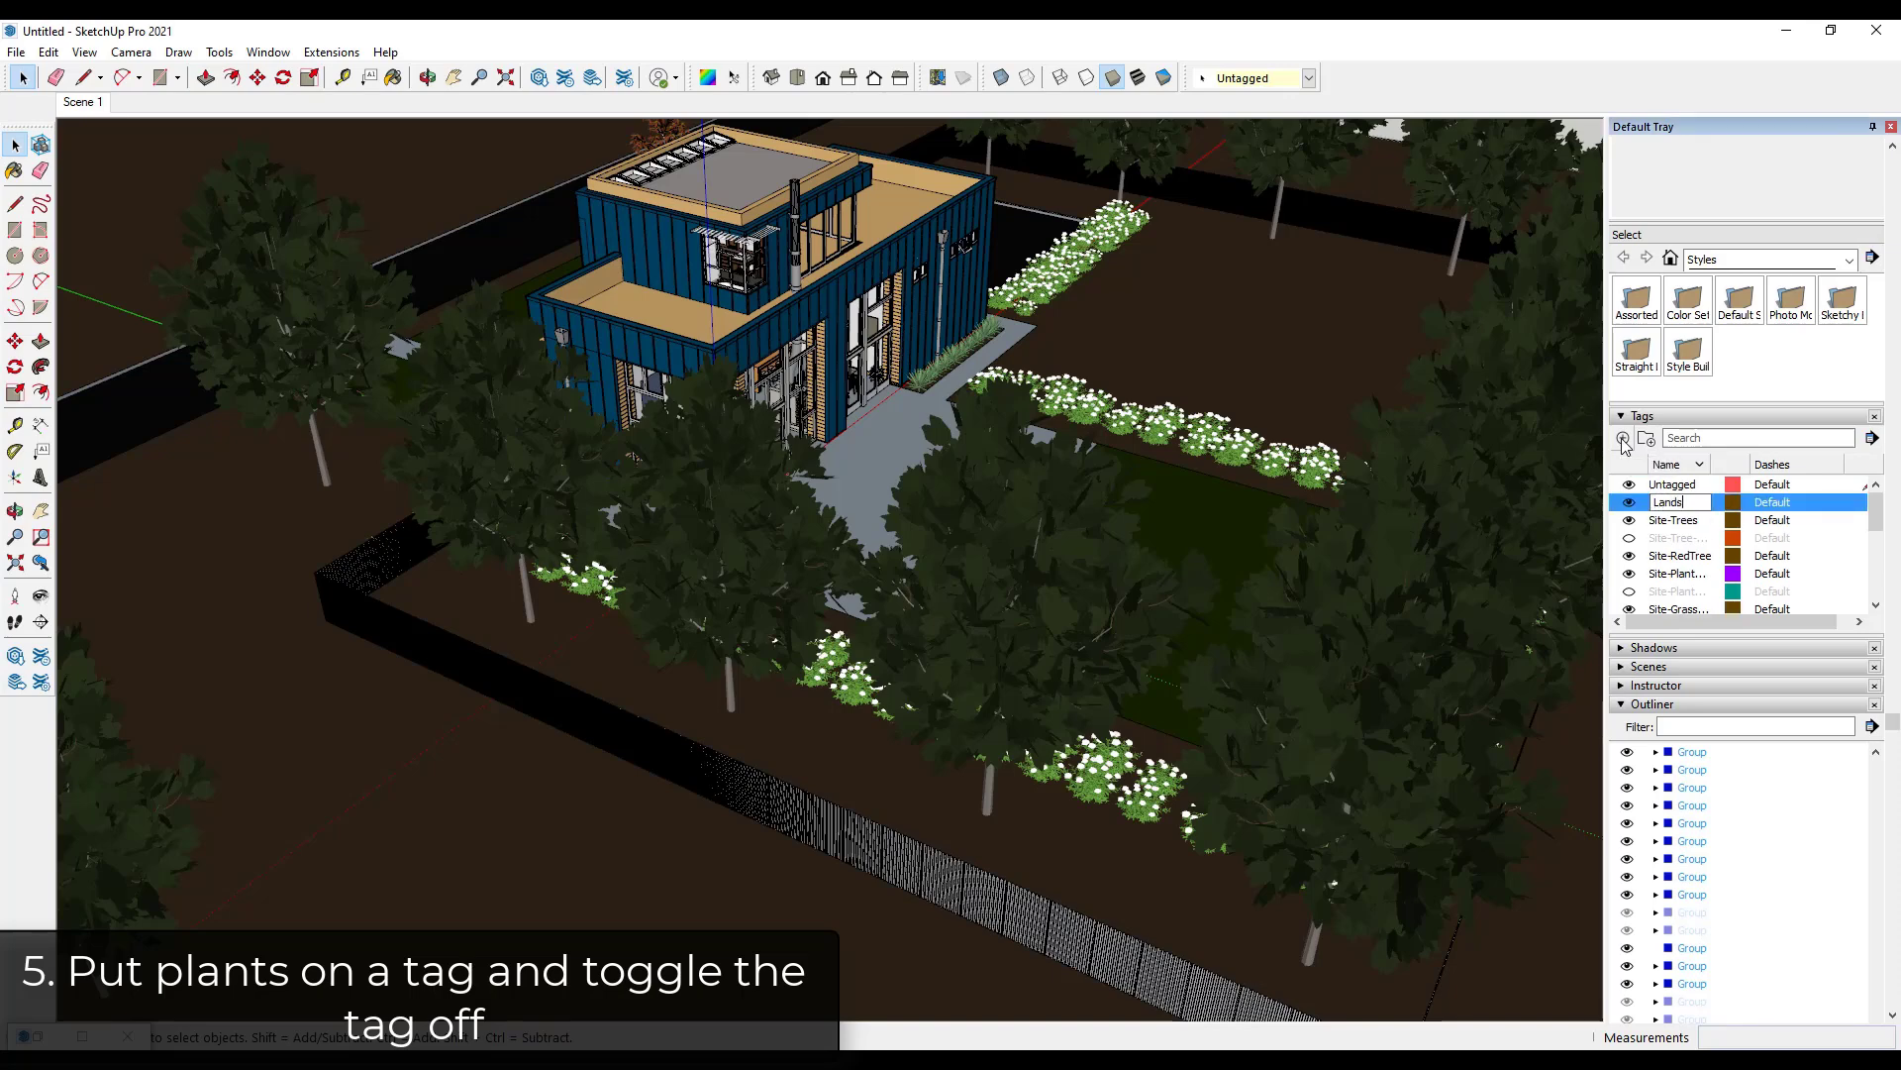
type("Landscape")
key("Return")
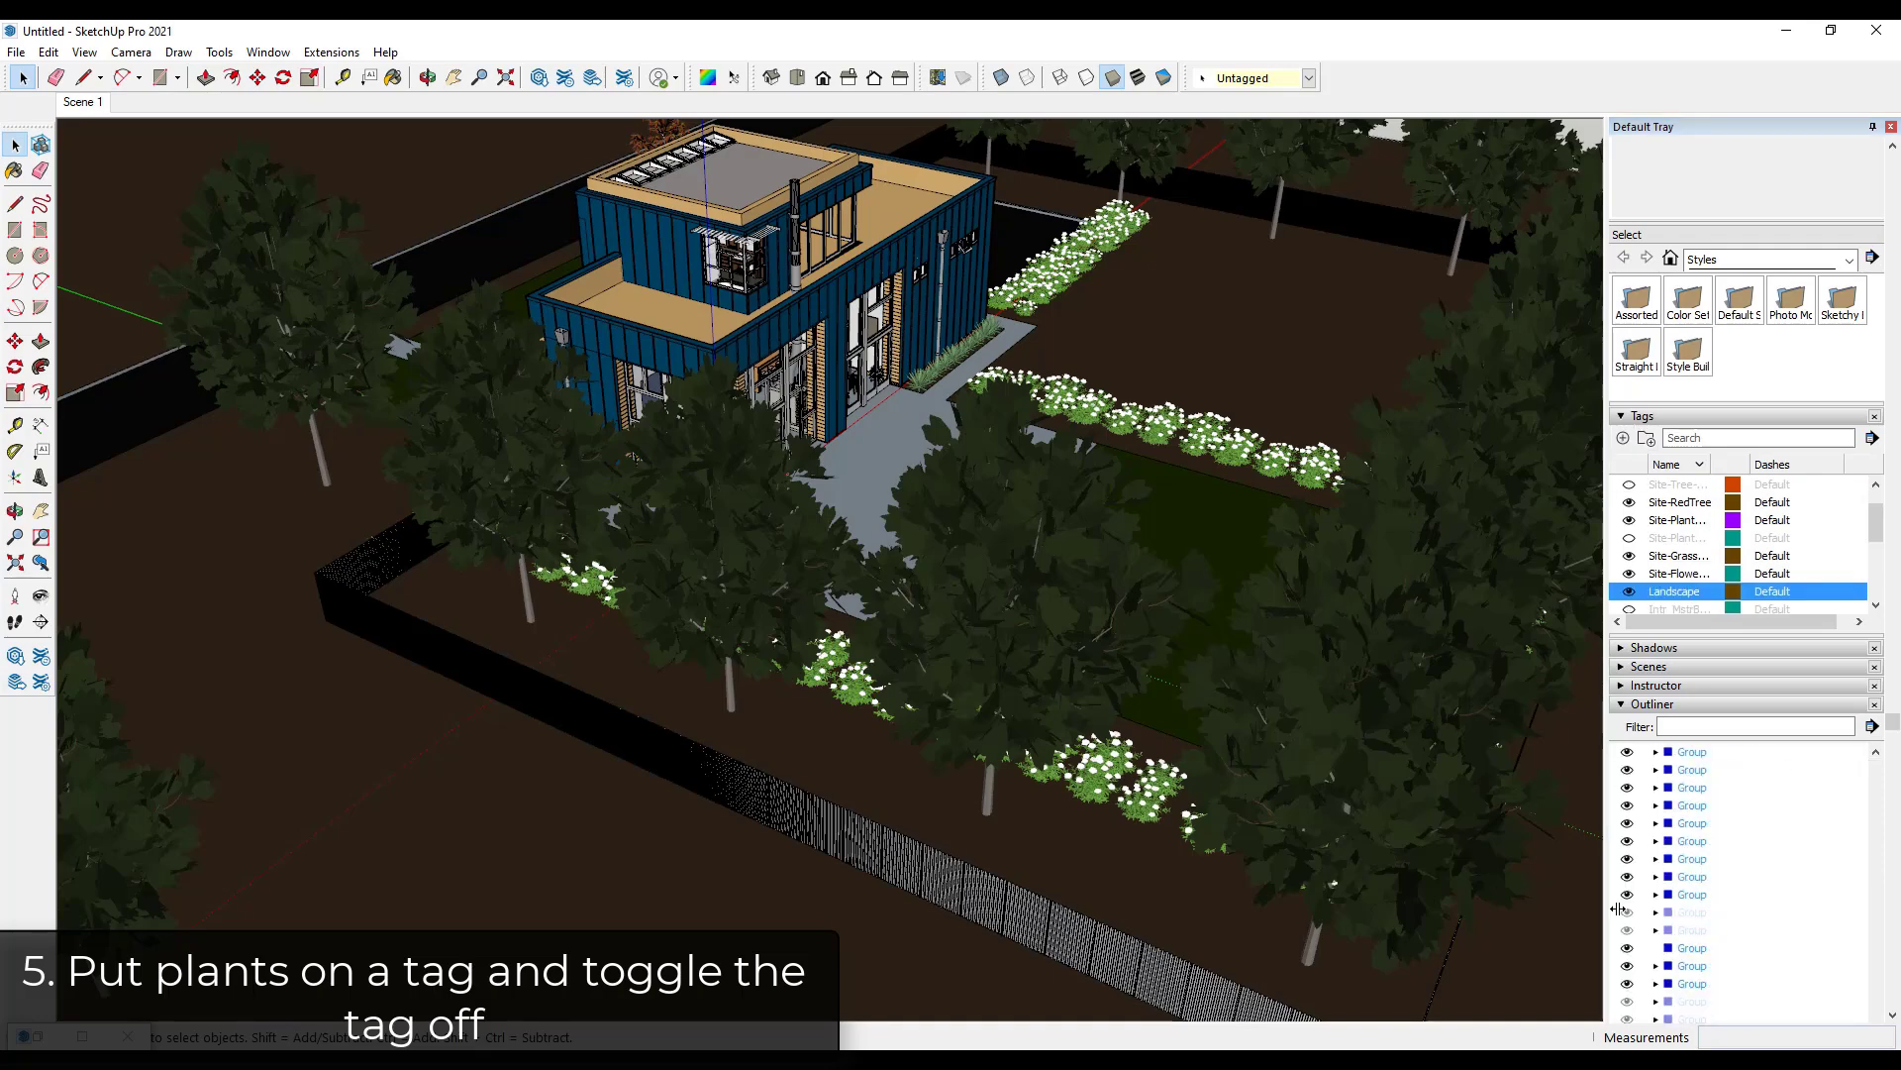
Assign the Landscape group to the Landscape tag and hide that tag.
scroll(1703, 945, "down", 2)
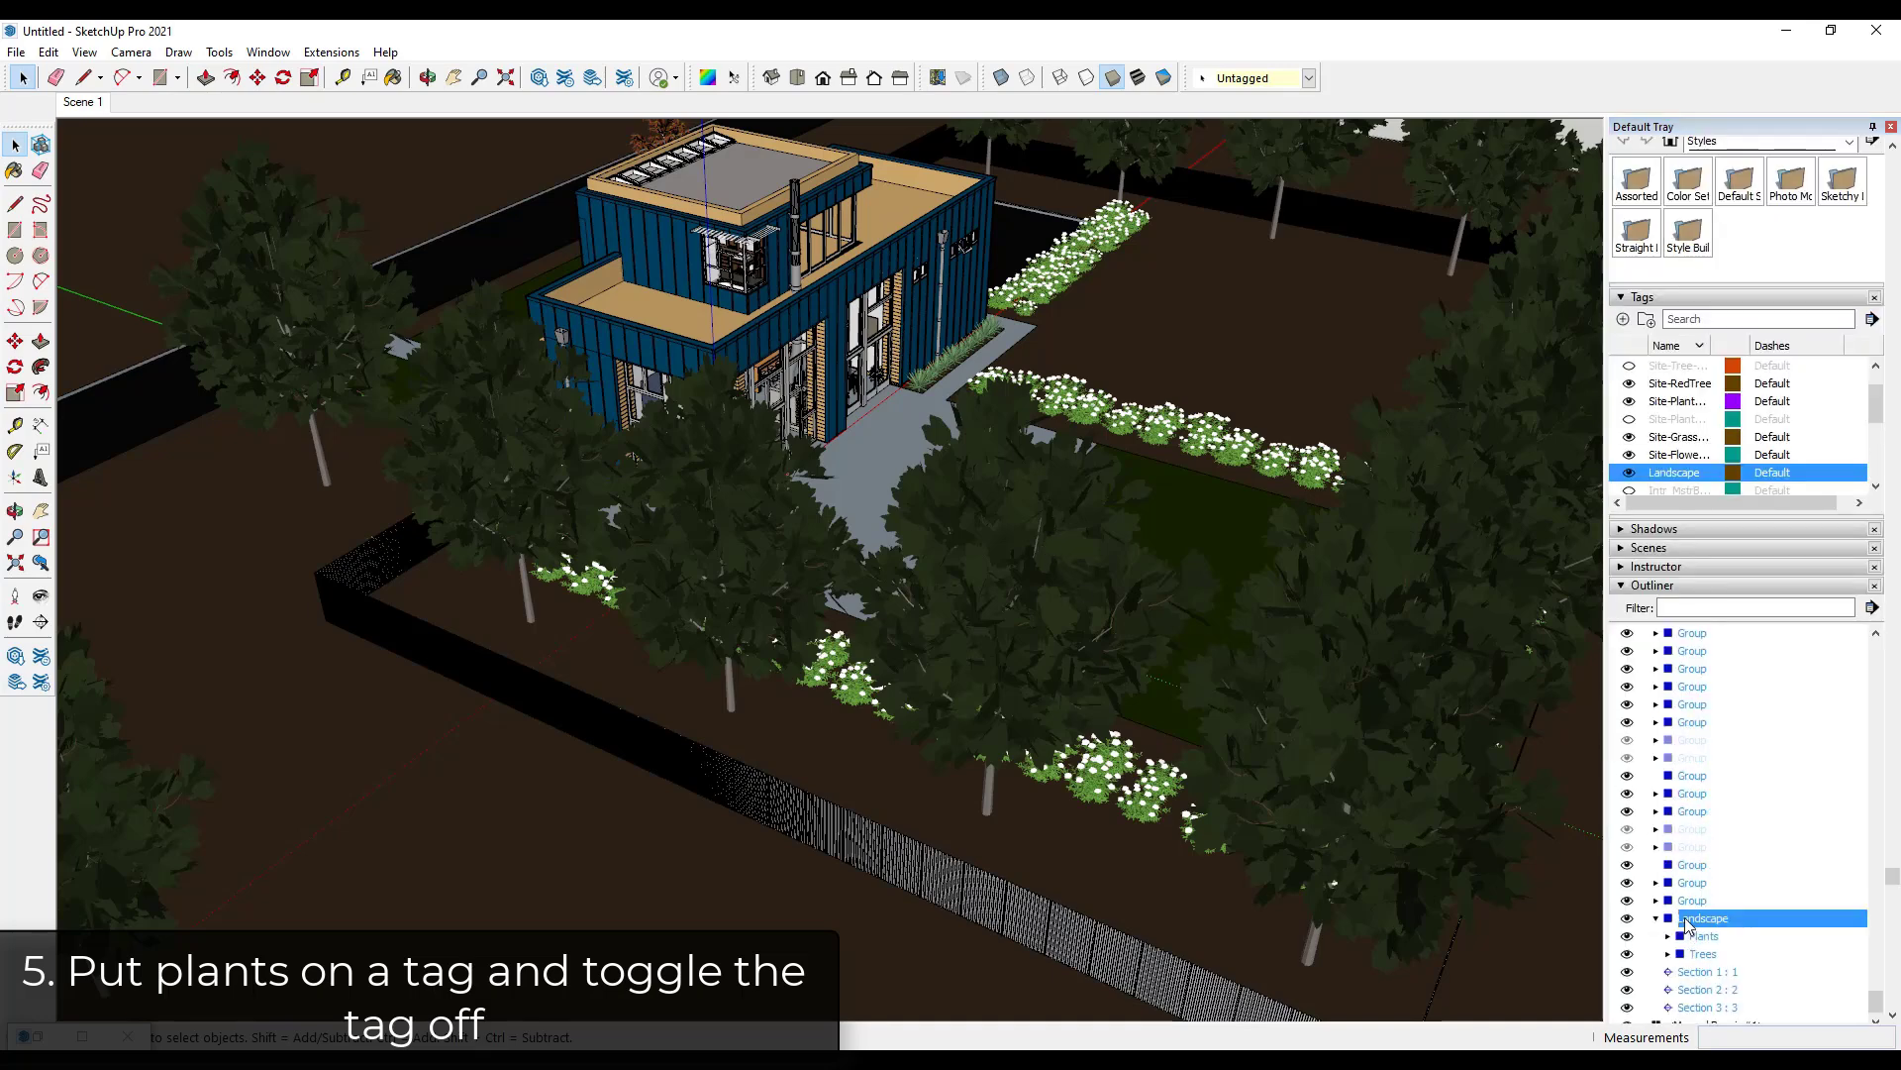
left_click(1278, 79)
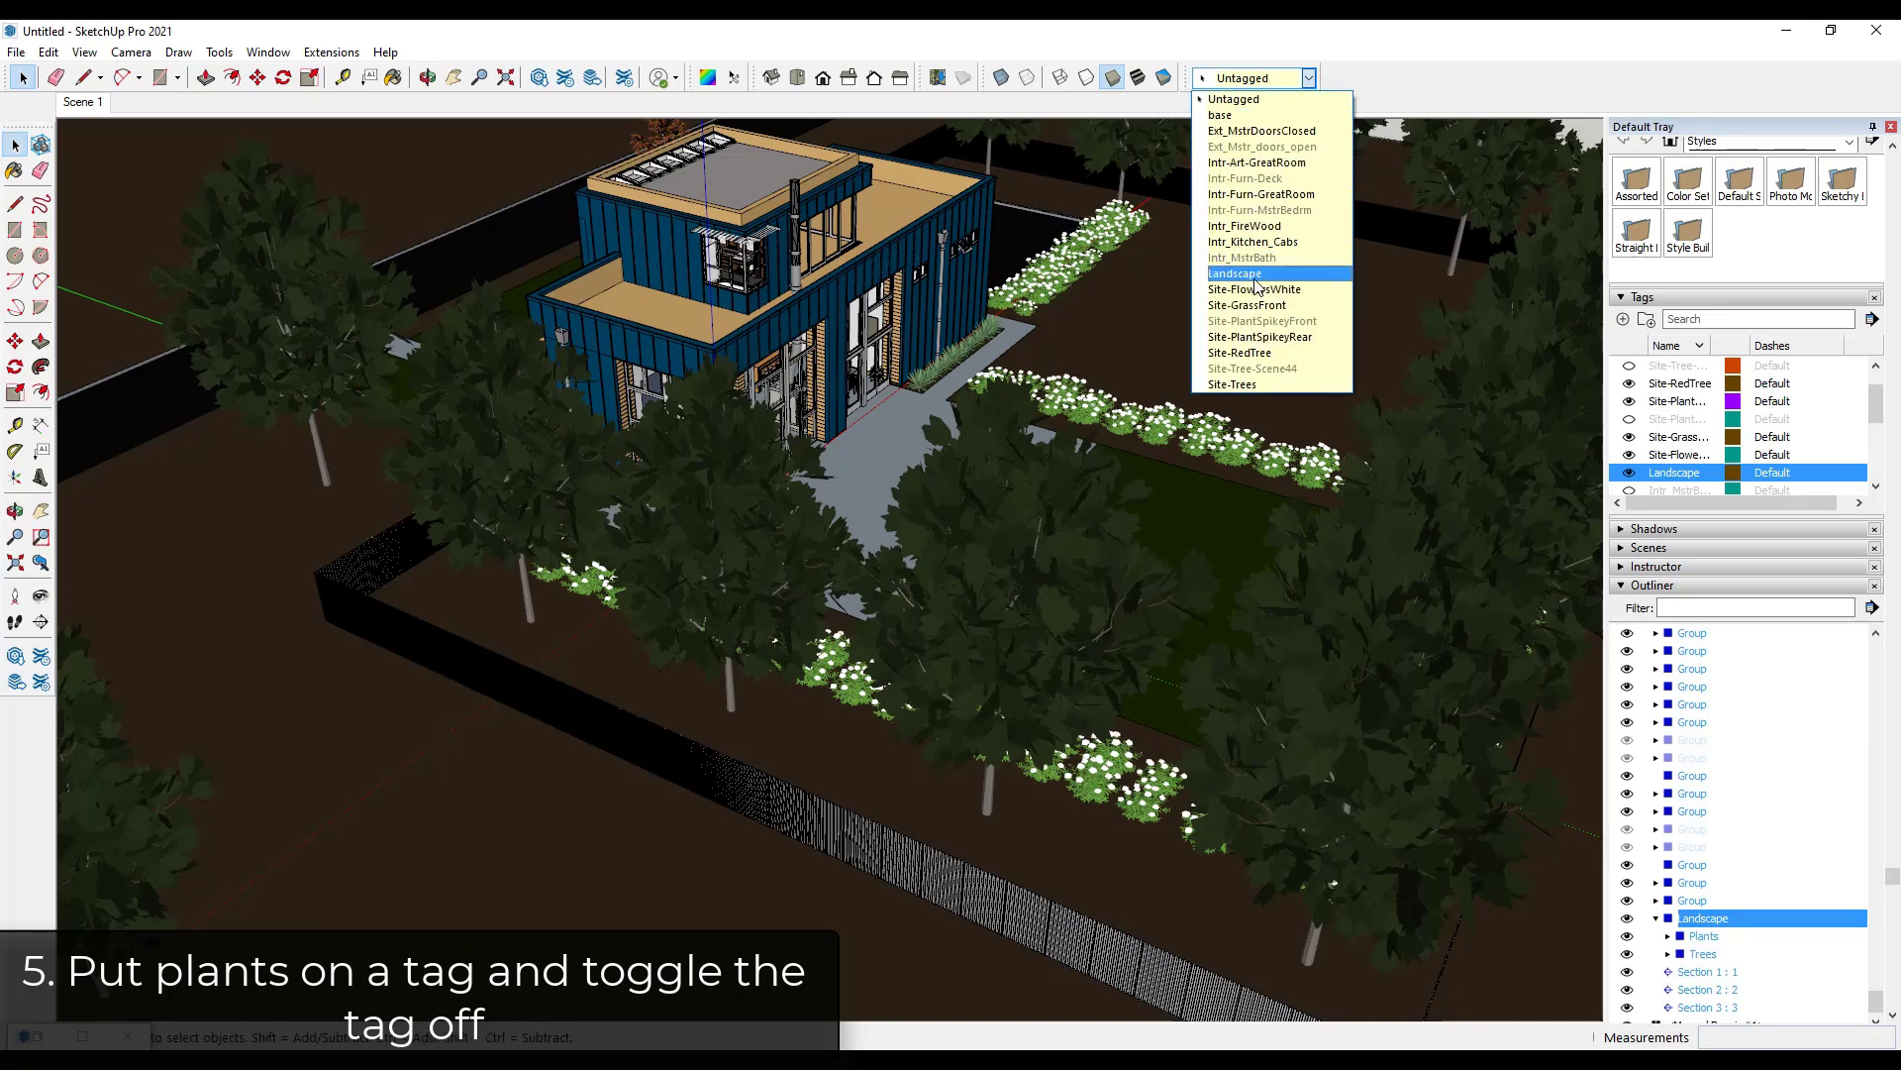
left_click(1254, 277)
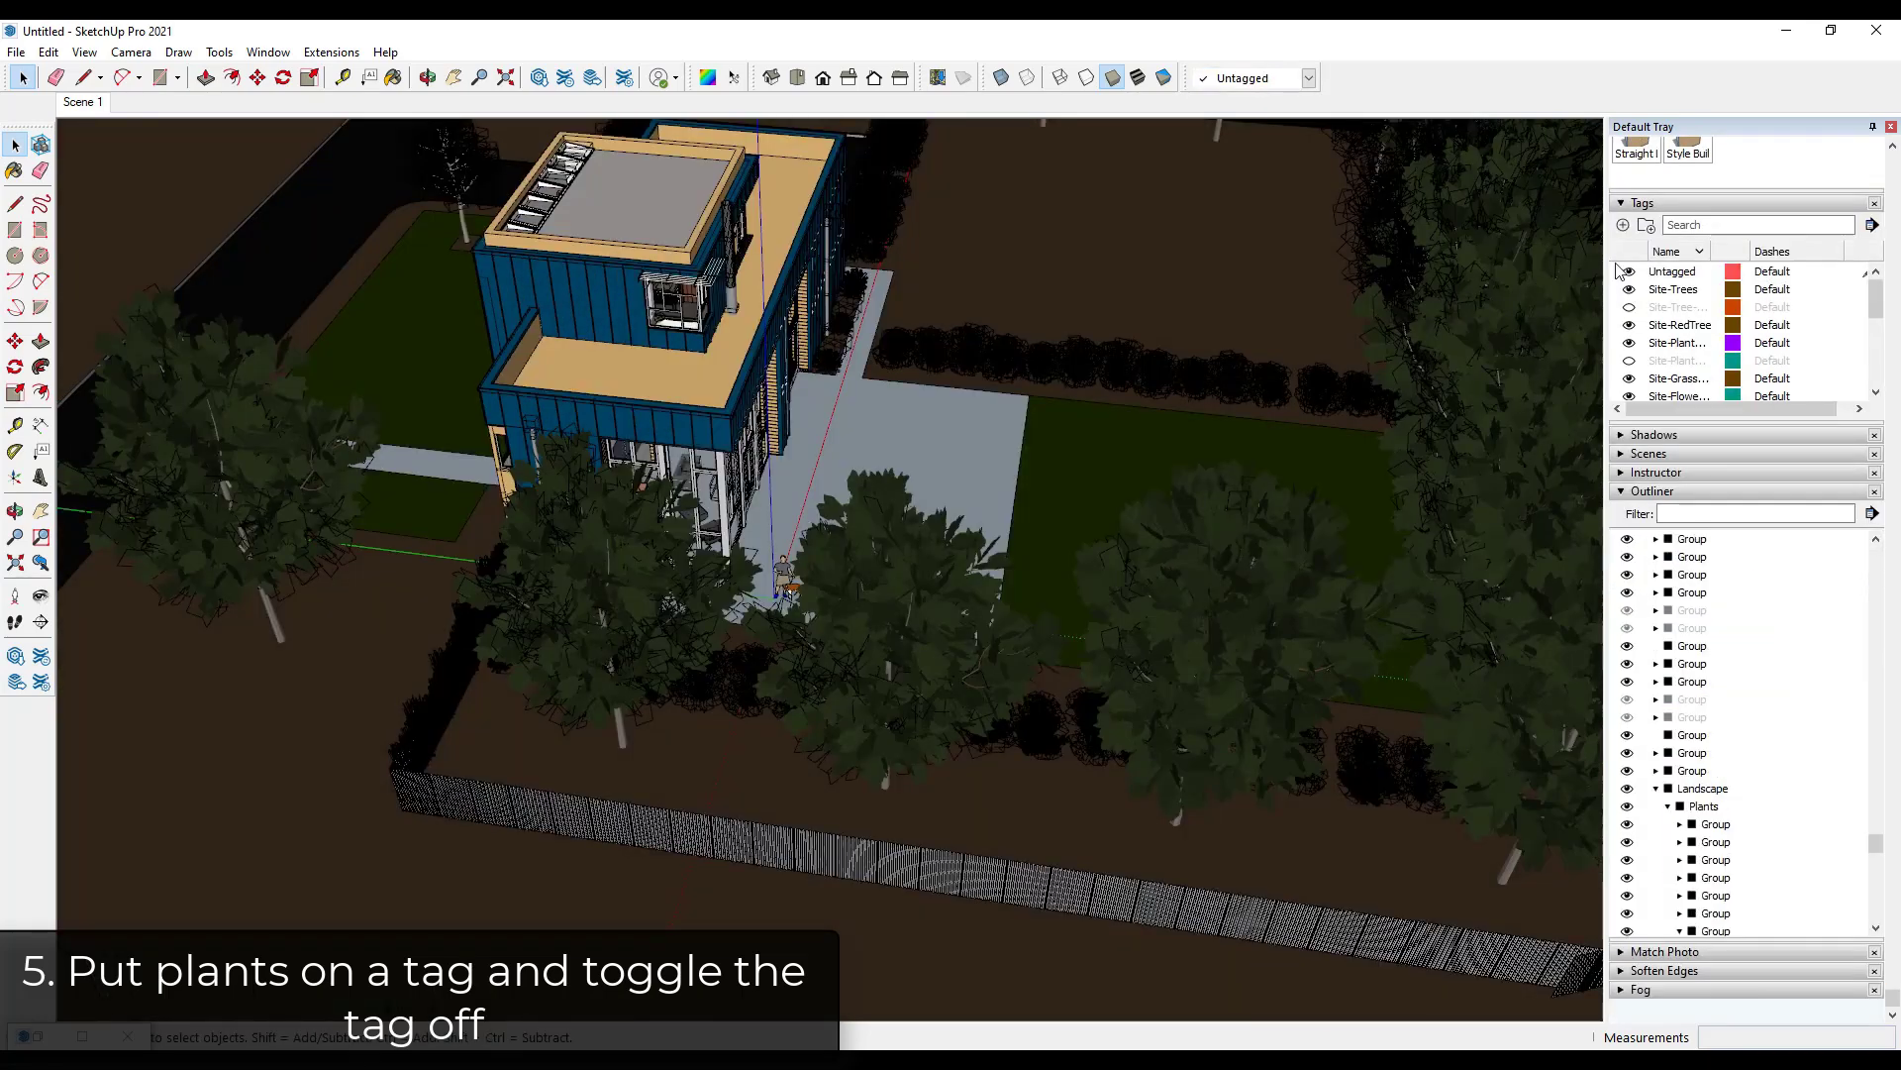
scroll(1684, 327, "down", 1)
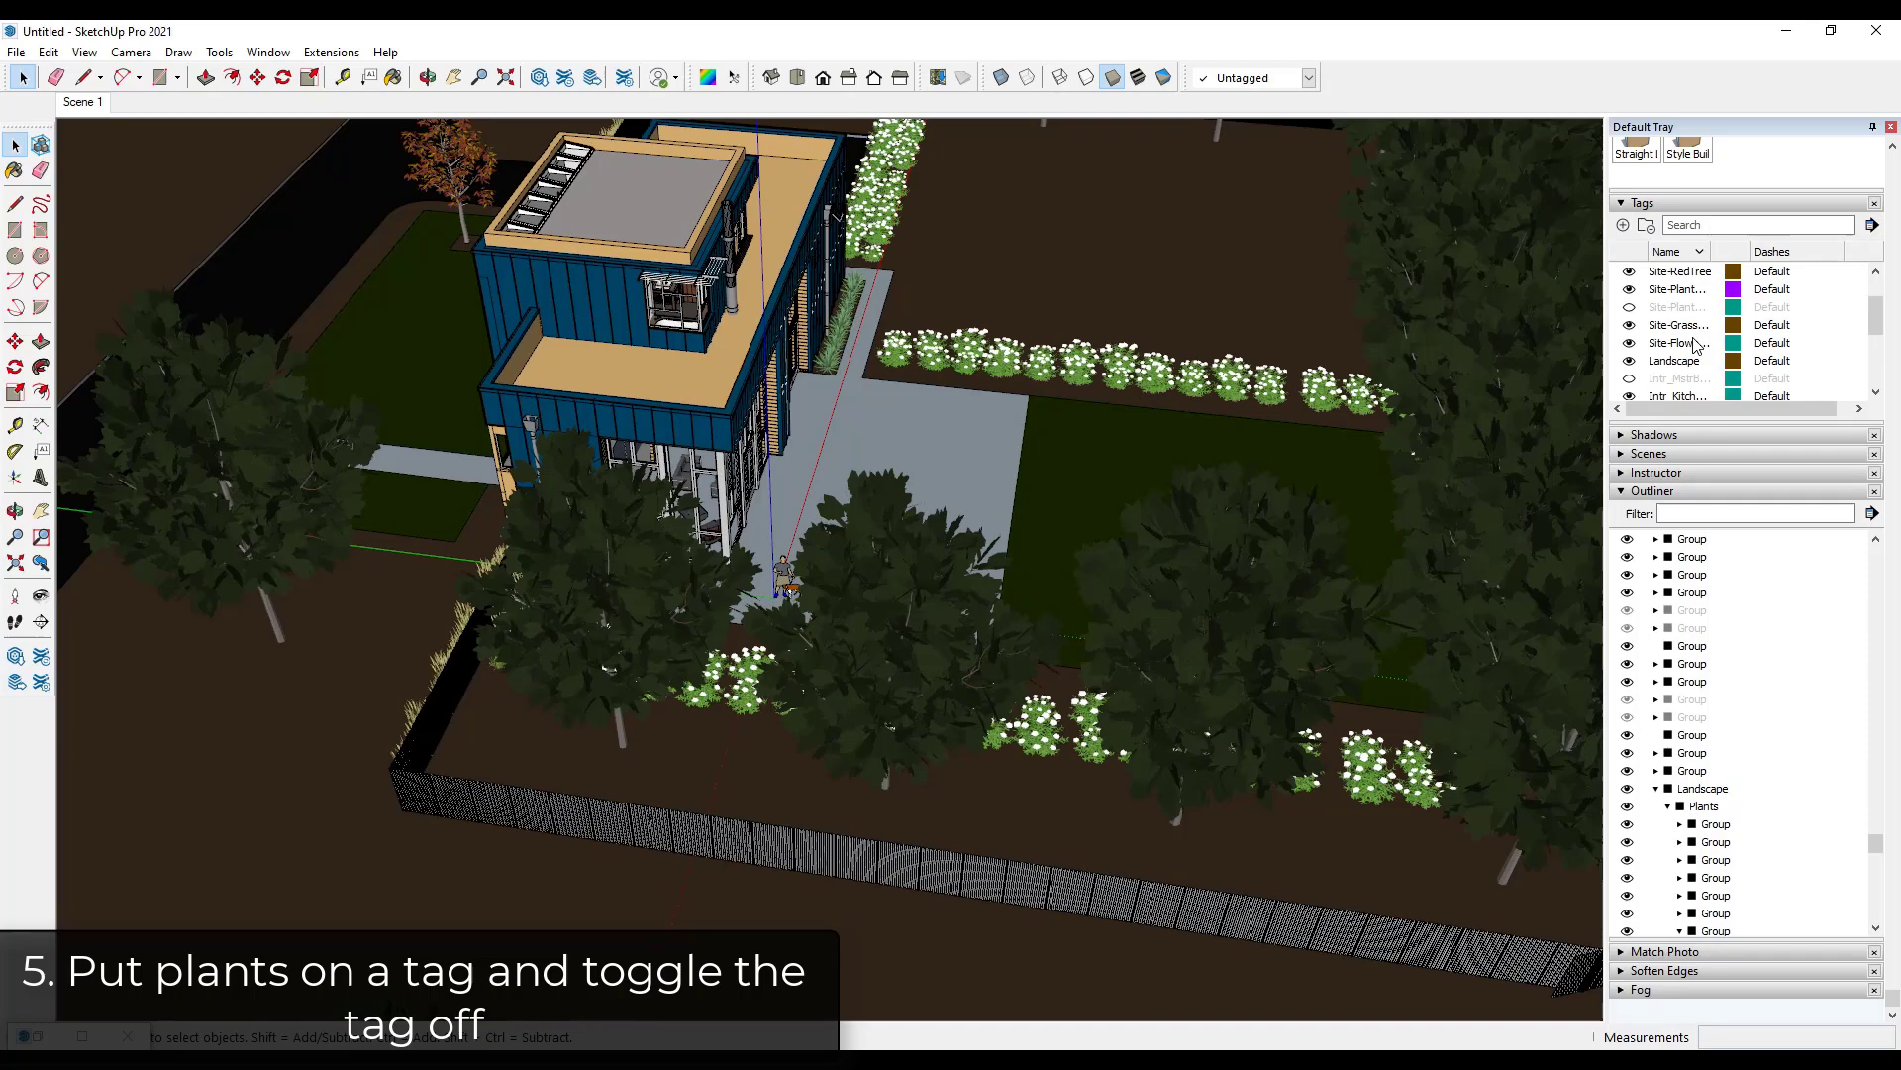
left_click(1629, 361)
Frame the view closer on the house front and update Scene 1 with the current settings.
middle_click_drag(1257, 560, 926, 277)
scroll(956, 351, "up", 2)
scroll(985, 614, "up", 2)
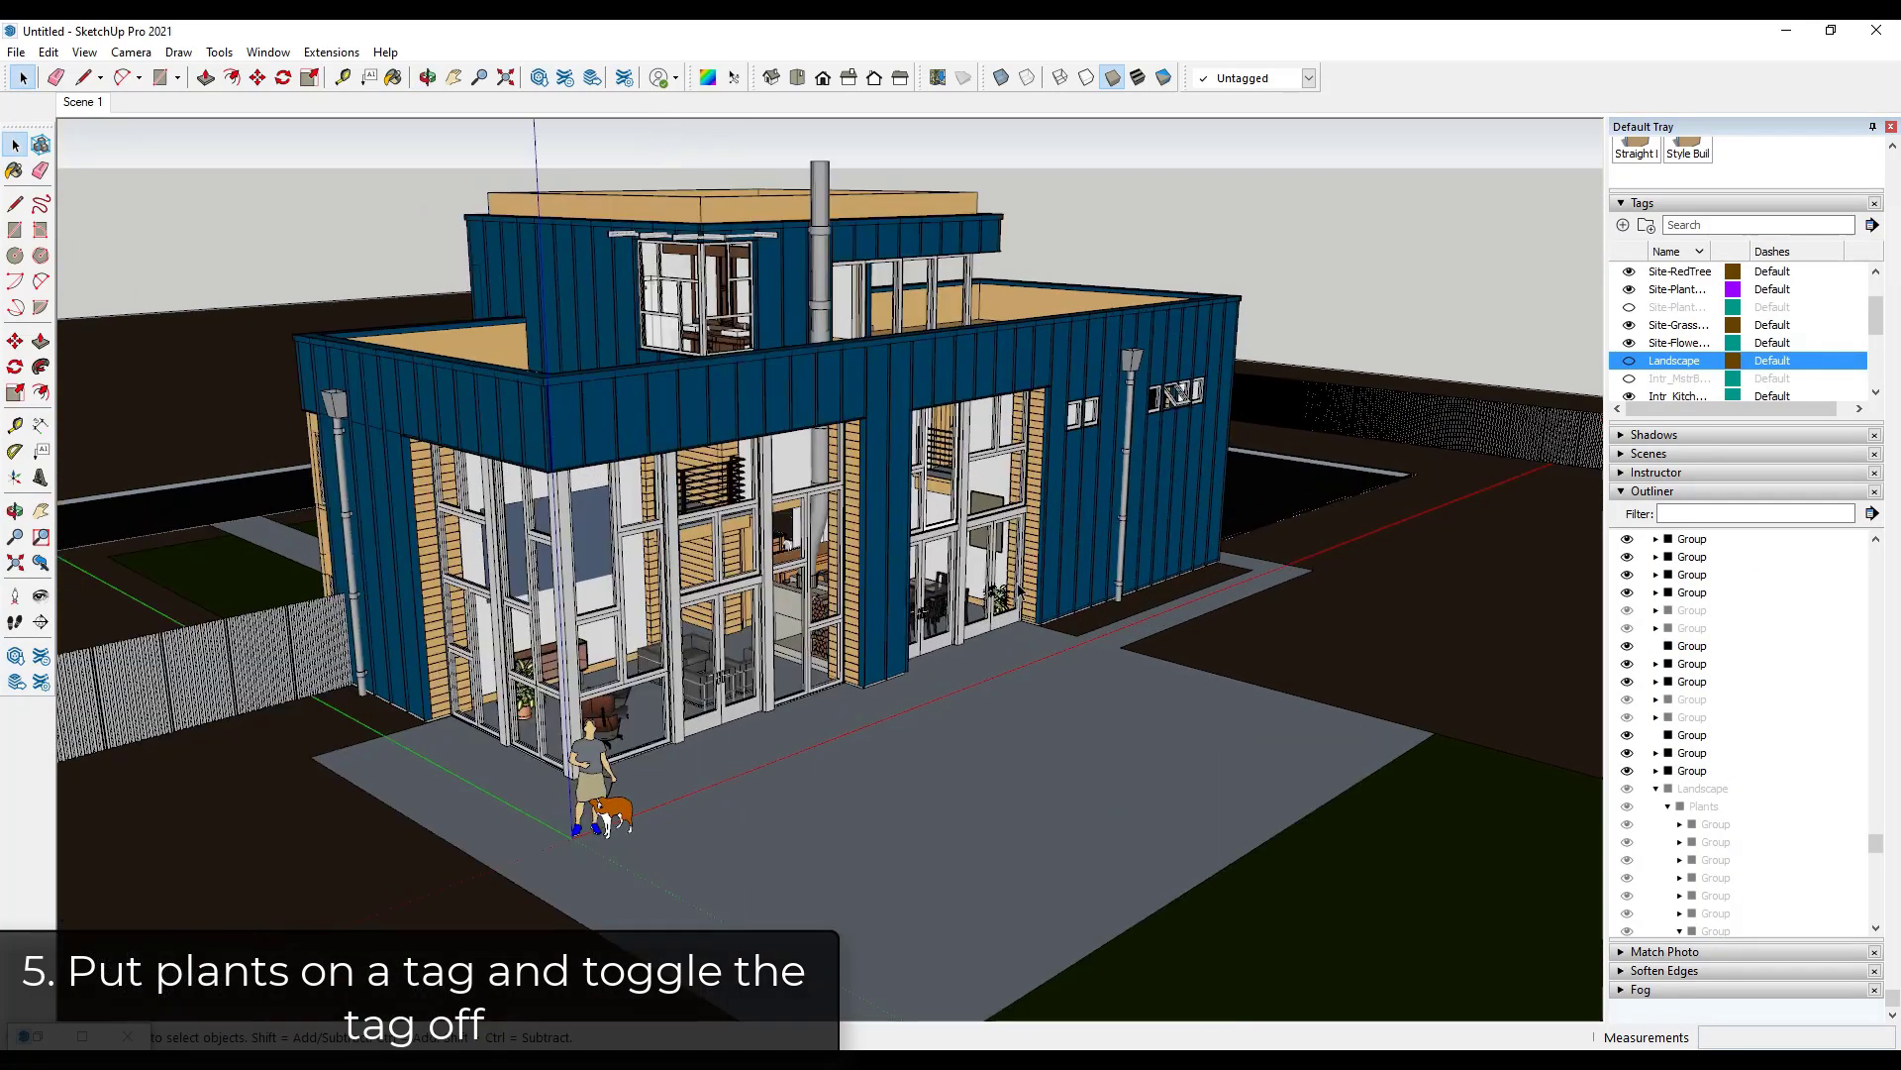
right_click(85, 107)
left_click(141, 193)
Add a second scene showing the house and turn the Landscape tag back on.
middle_click_drag(740, 634, 834, 628)
scroll(735, 555, "down", 4)
middle_click_drag(476, 545, 374, 524)
middle_click_drag(1201, 520, 579, 476)
scroll(620, 437, "up", 4)
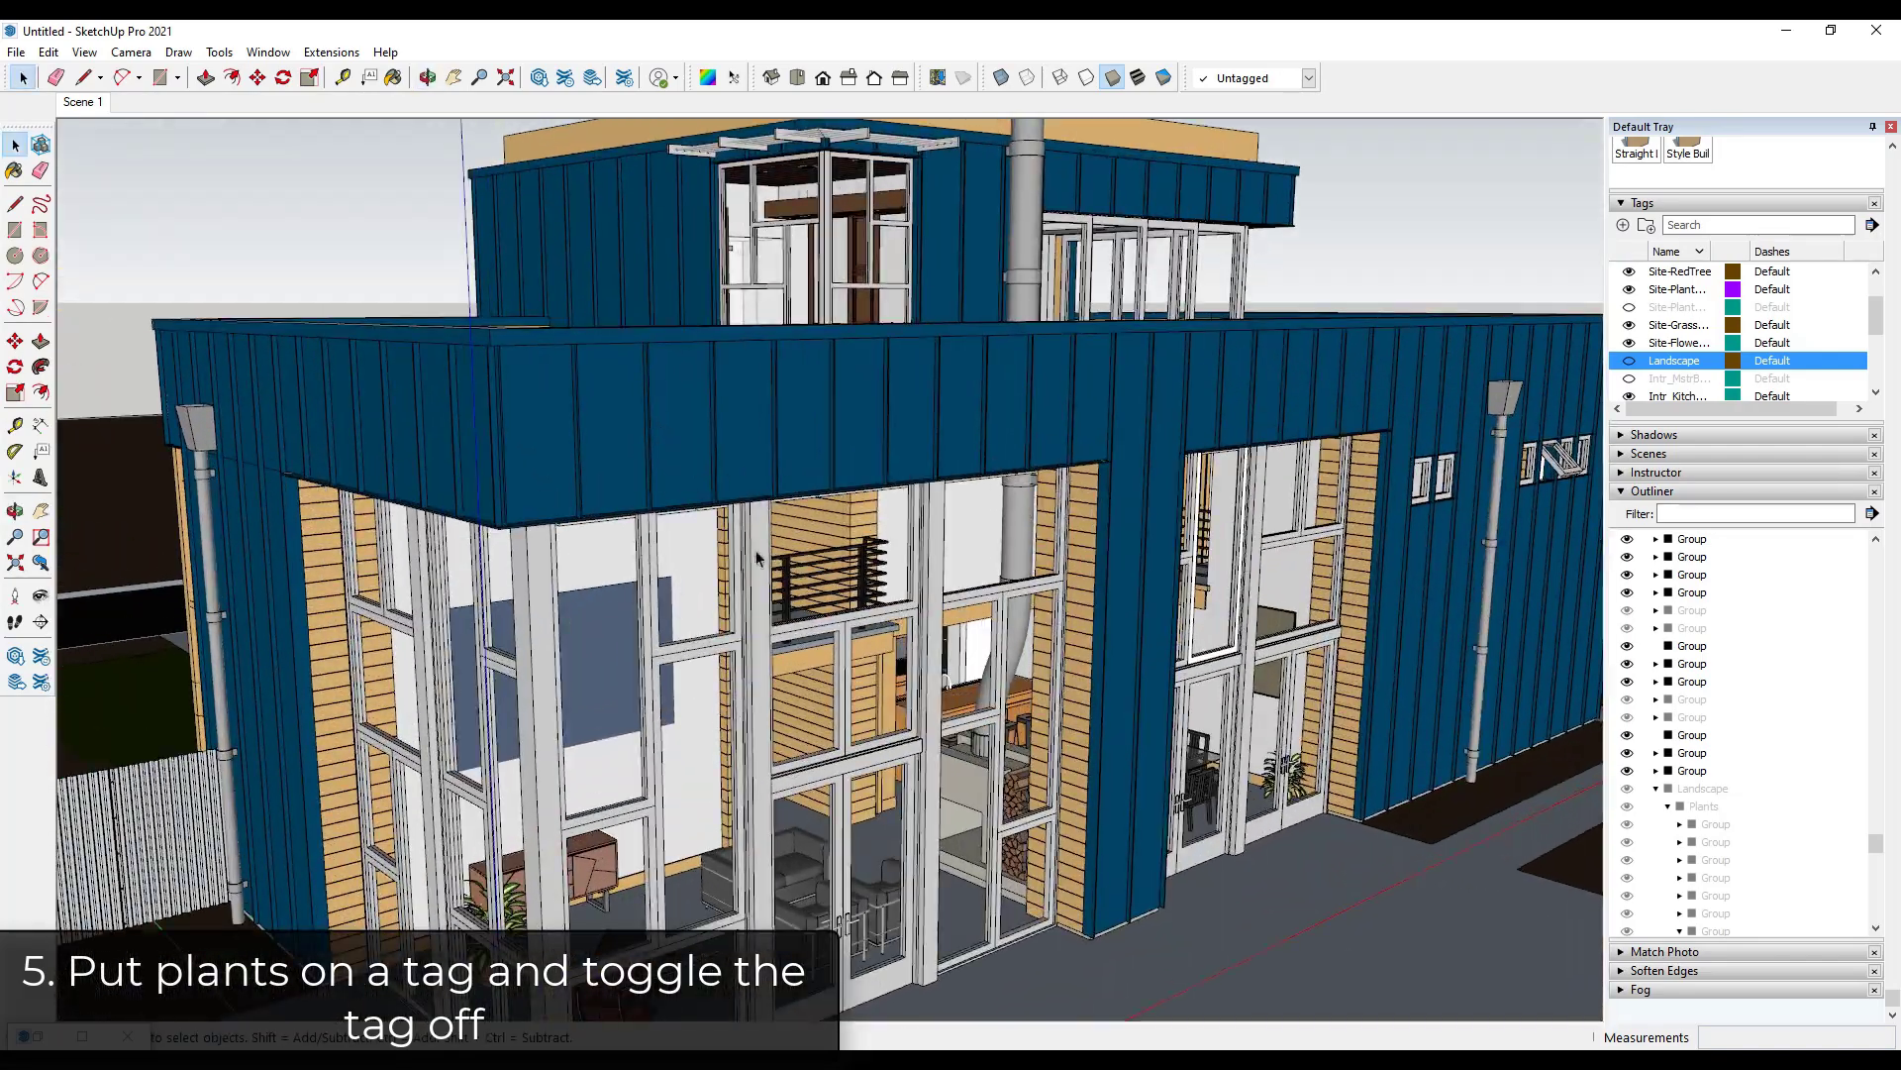
scroll(985, 738, "down", 5)
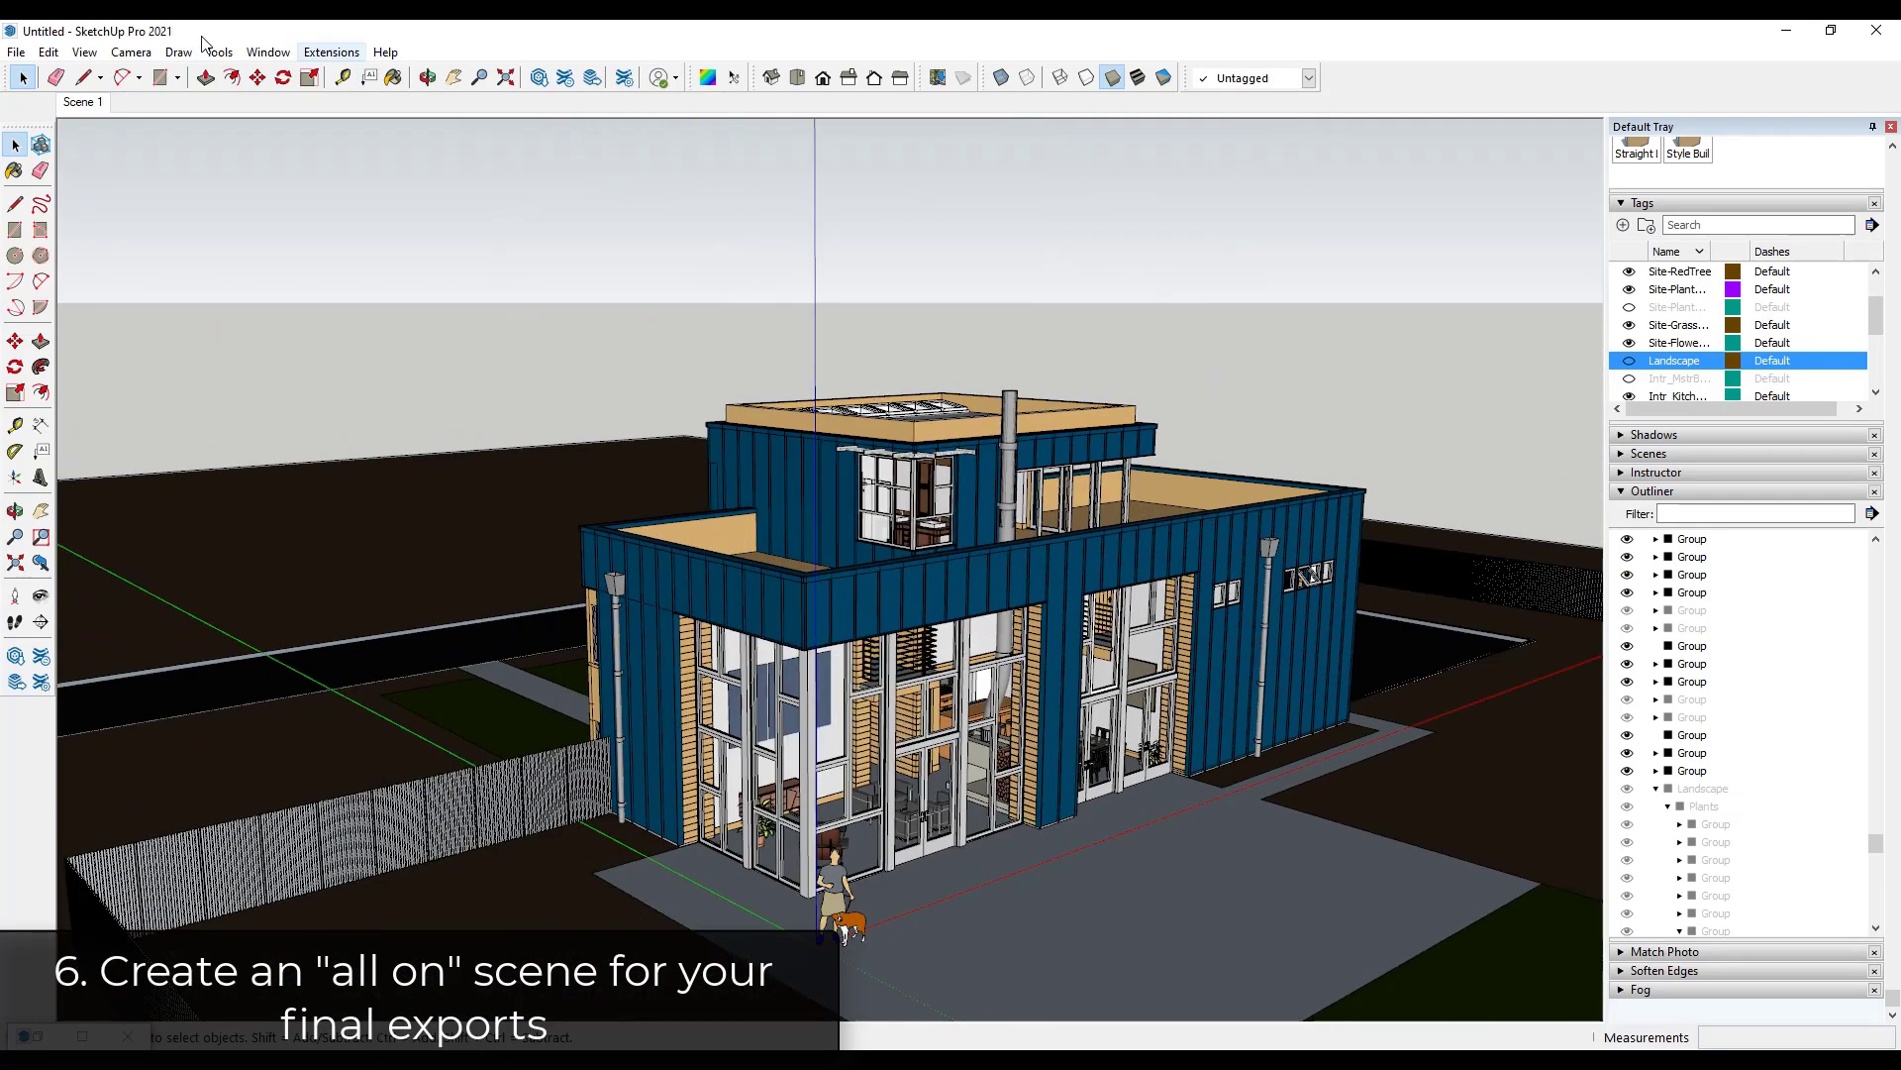
right_click(78, 111)
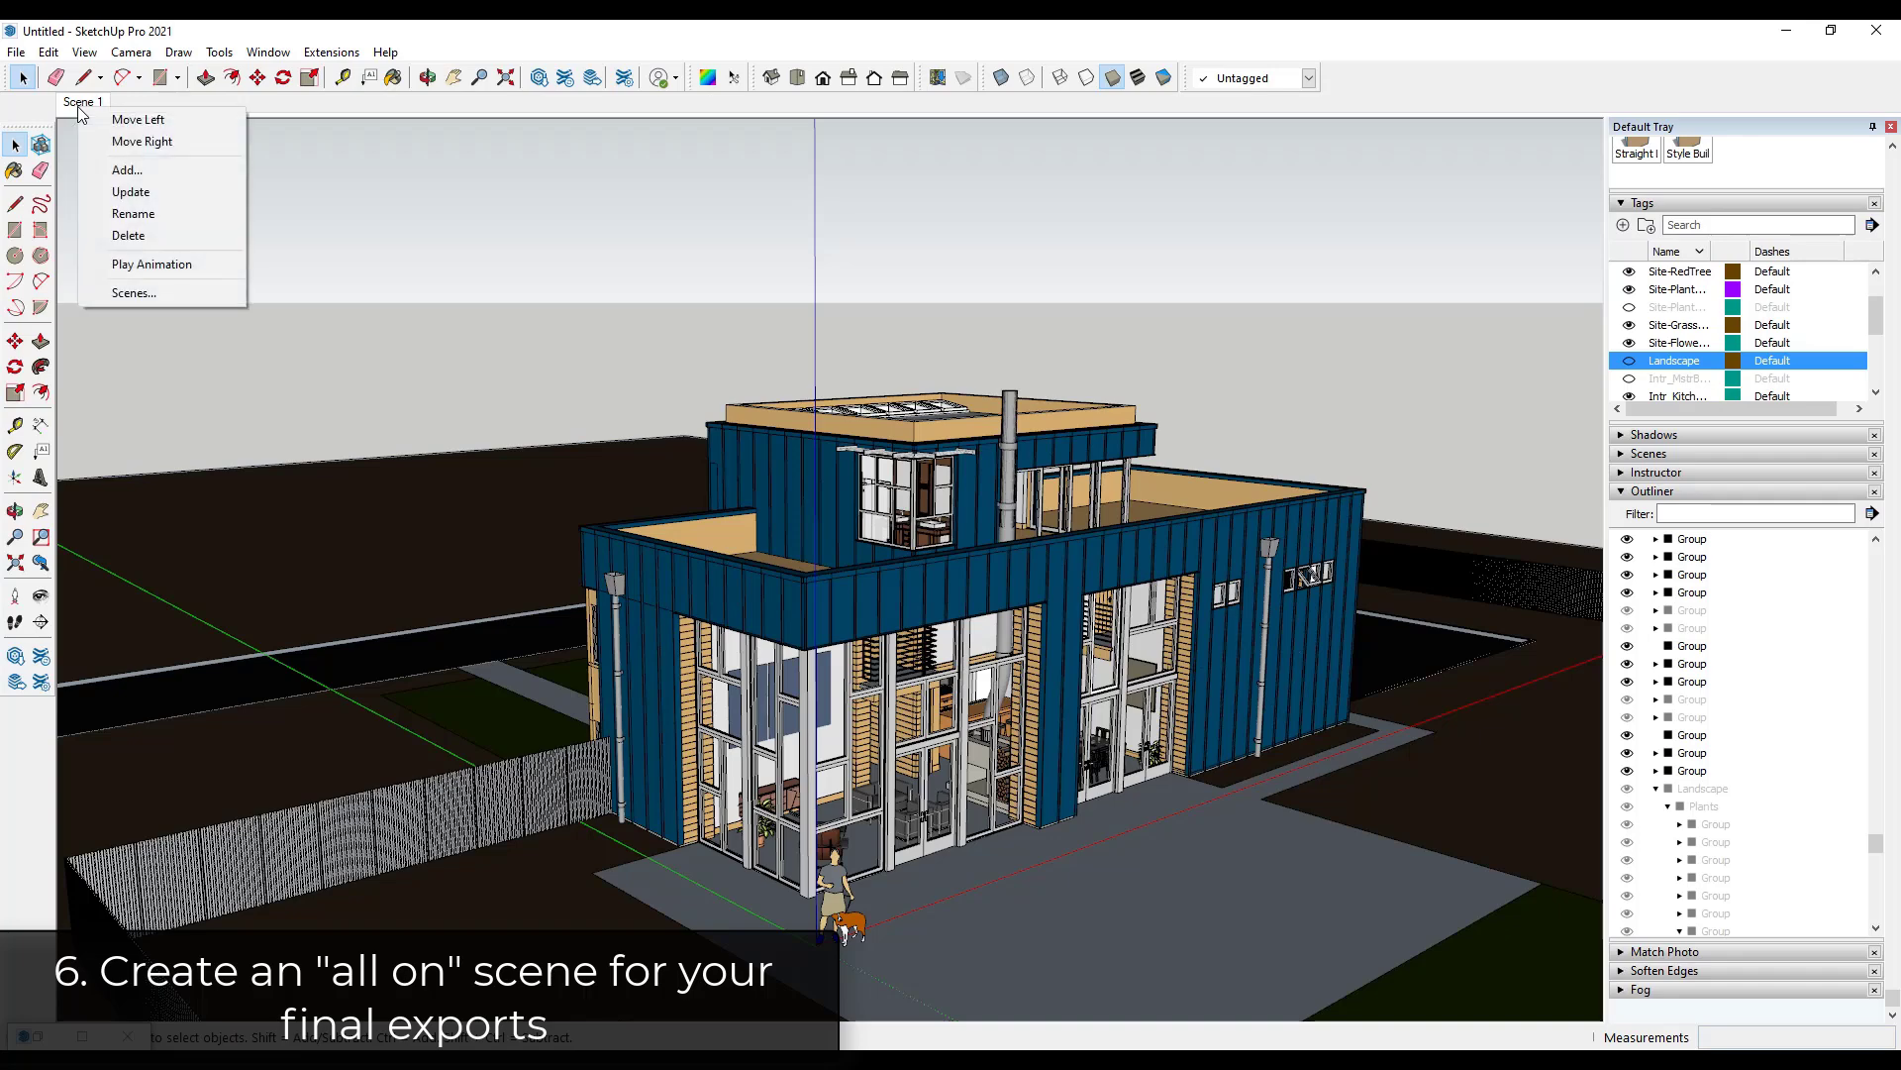
left_click(111, 170)
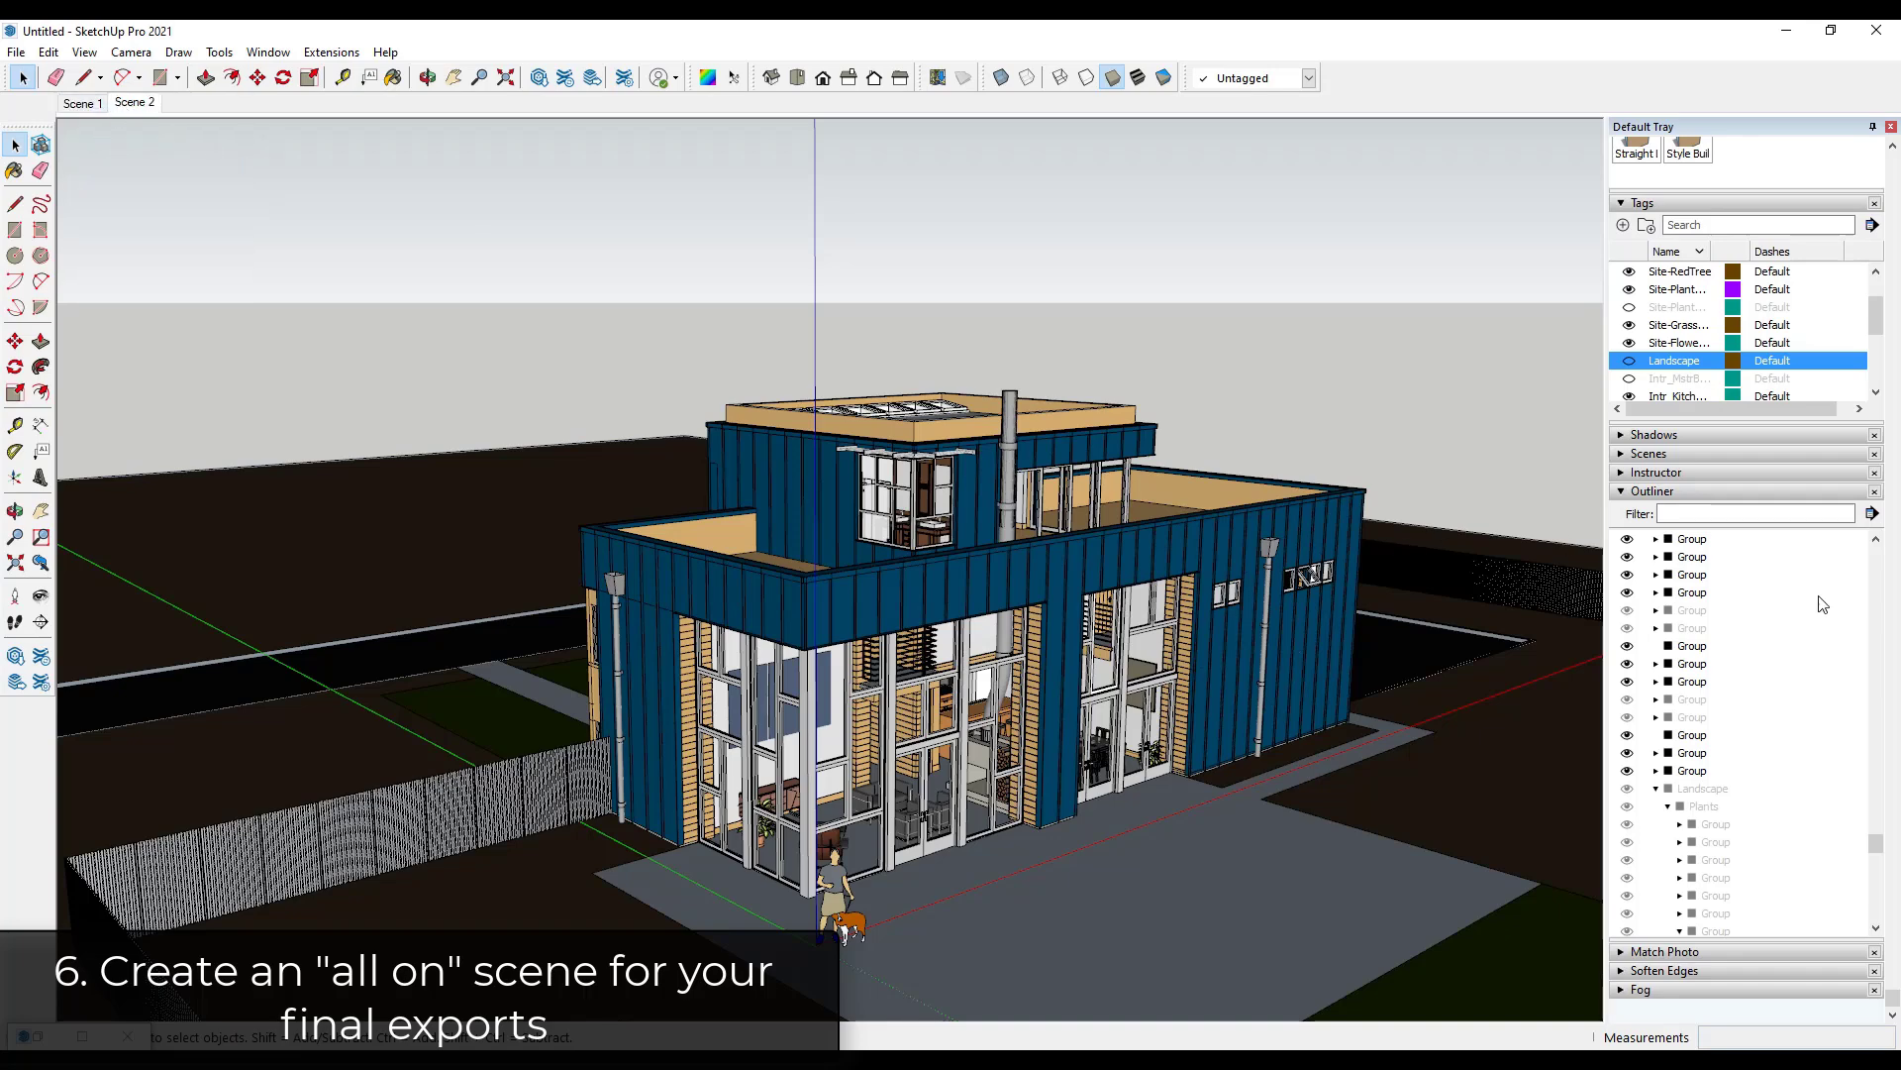
left_click(1629, 363)
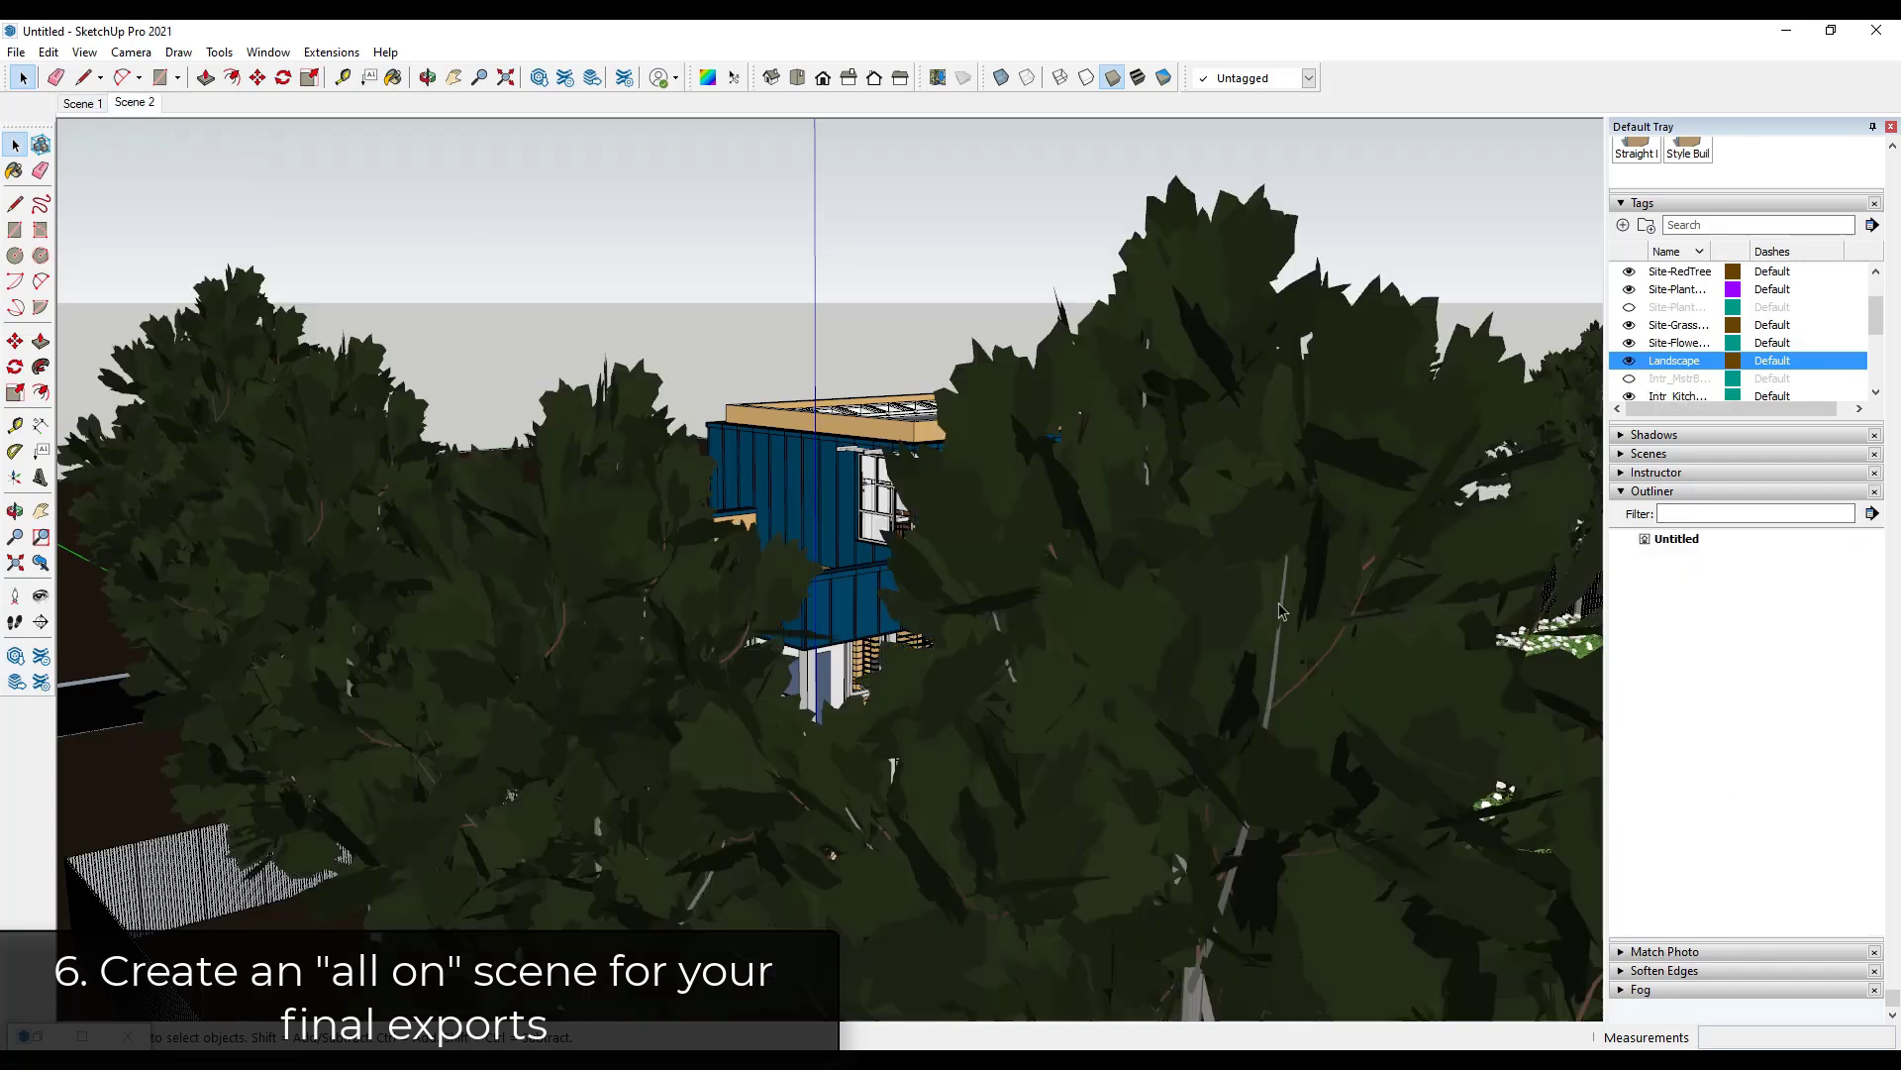
Create a new style from the current one and name it Architectural Design Style All On.
scroll(1258, 511, "up", 3)
scroll(1255, 504, "down", 1)
scroll(1673, 349, "up", 5)
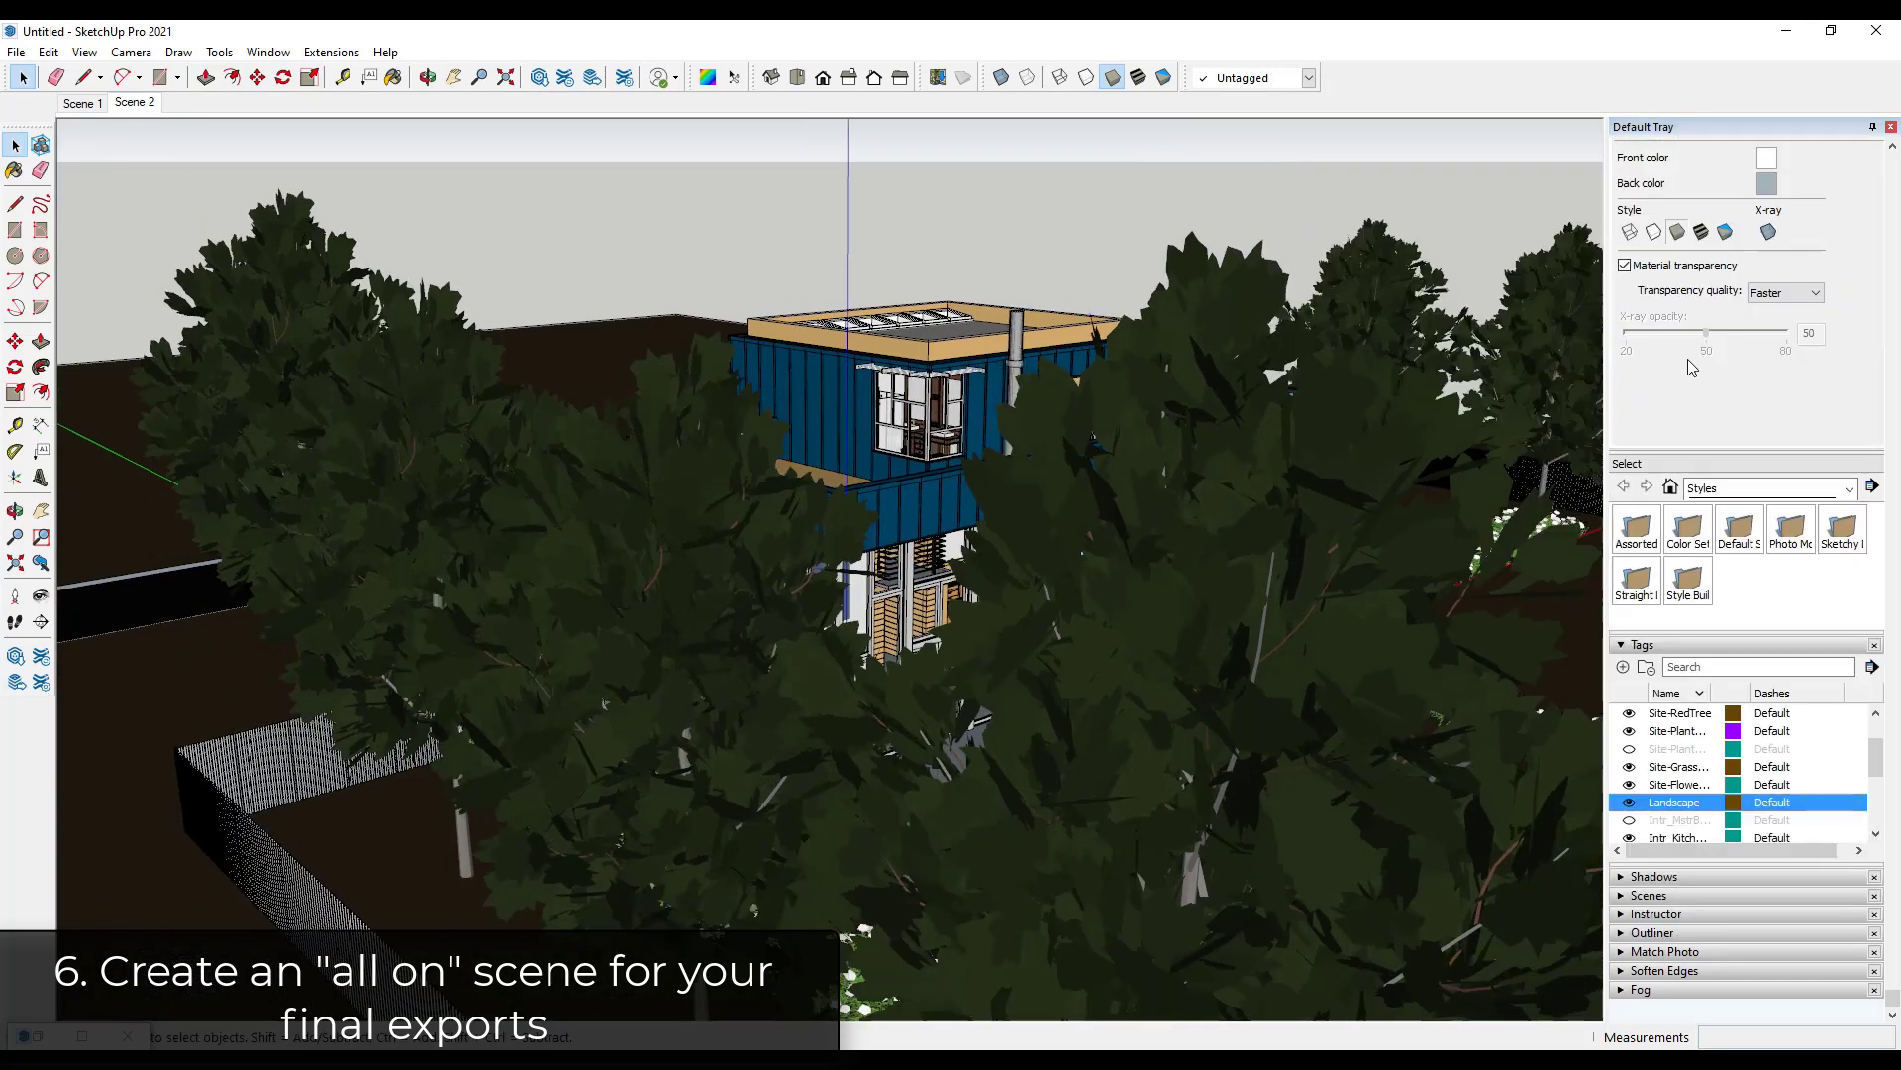
left_click(1870, 247)
left_click(1832, 222)
key("BackSpace")
type("All On")
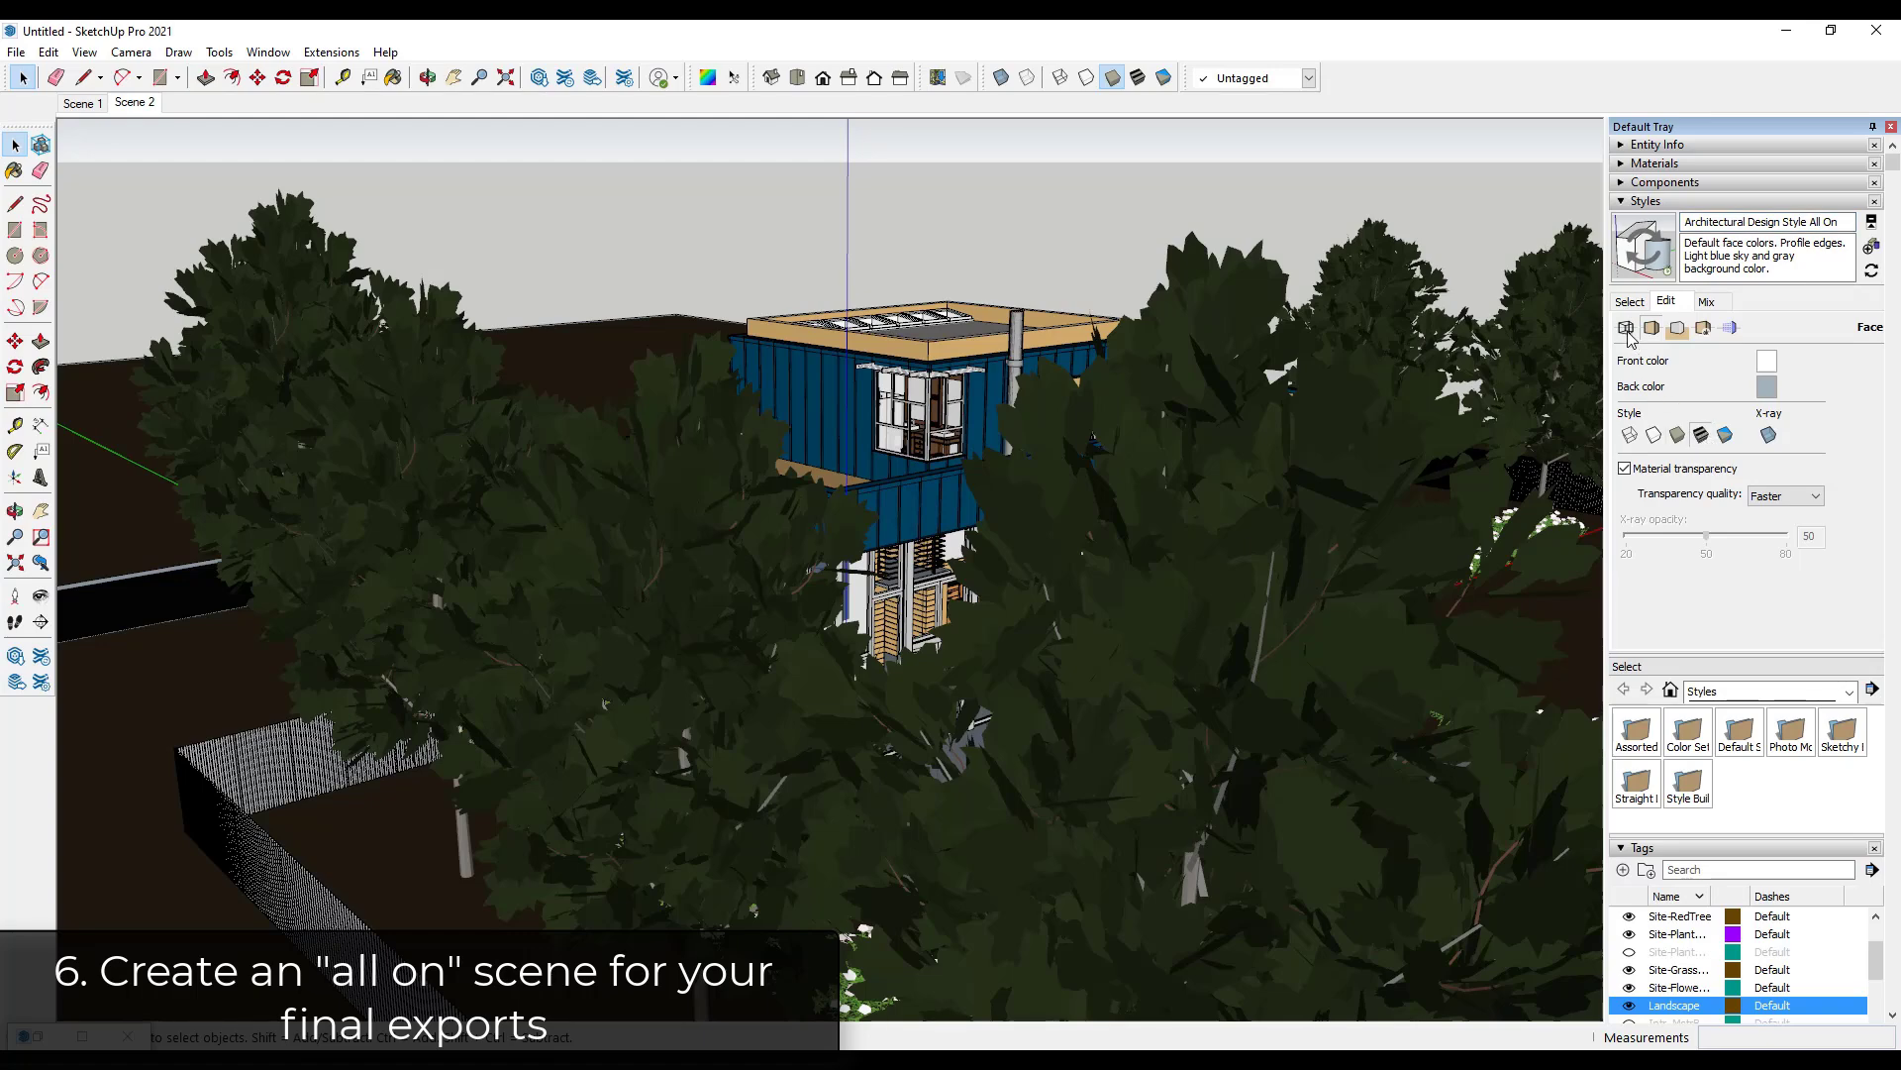
Show faces with textures, then save the change to the All On style and to Scene 2.
left_click(1627, 330)
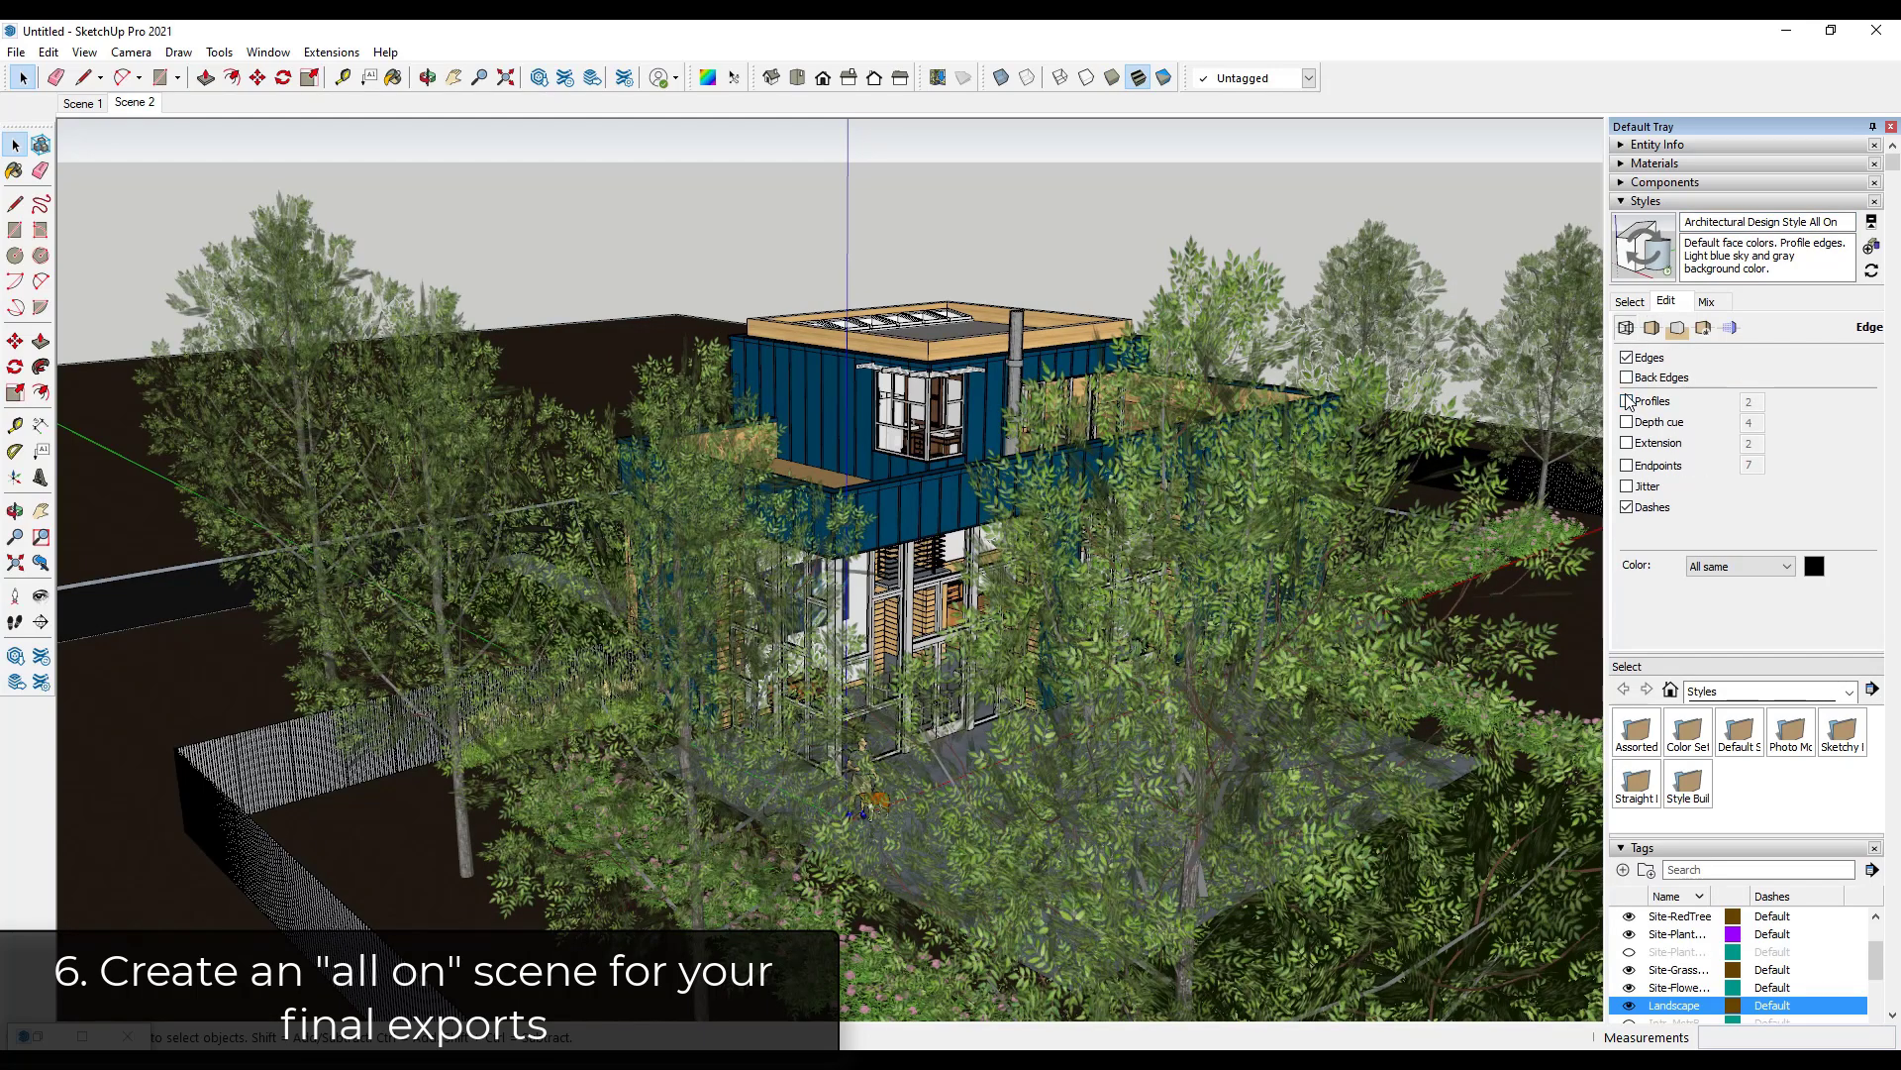
left_click(1642, 273)
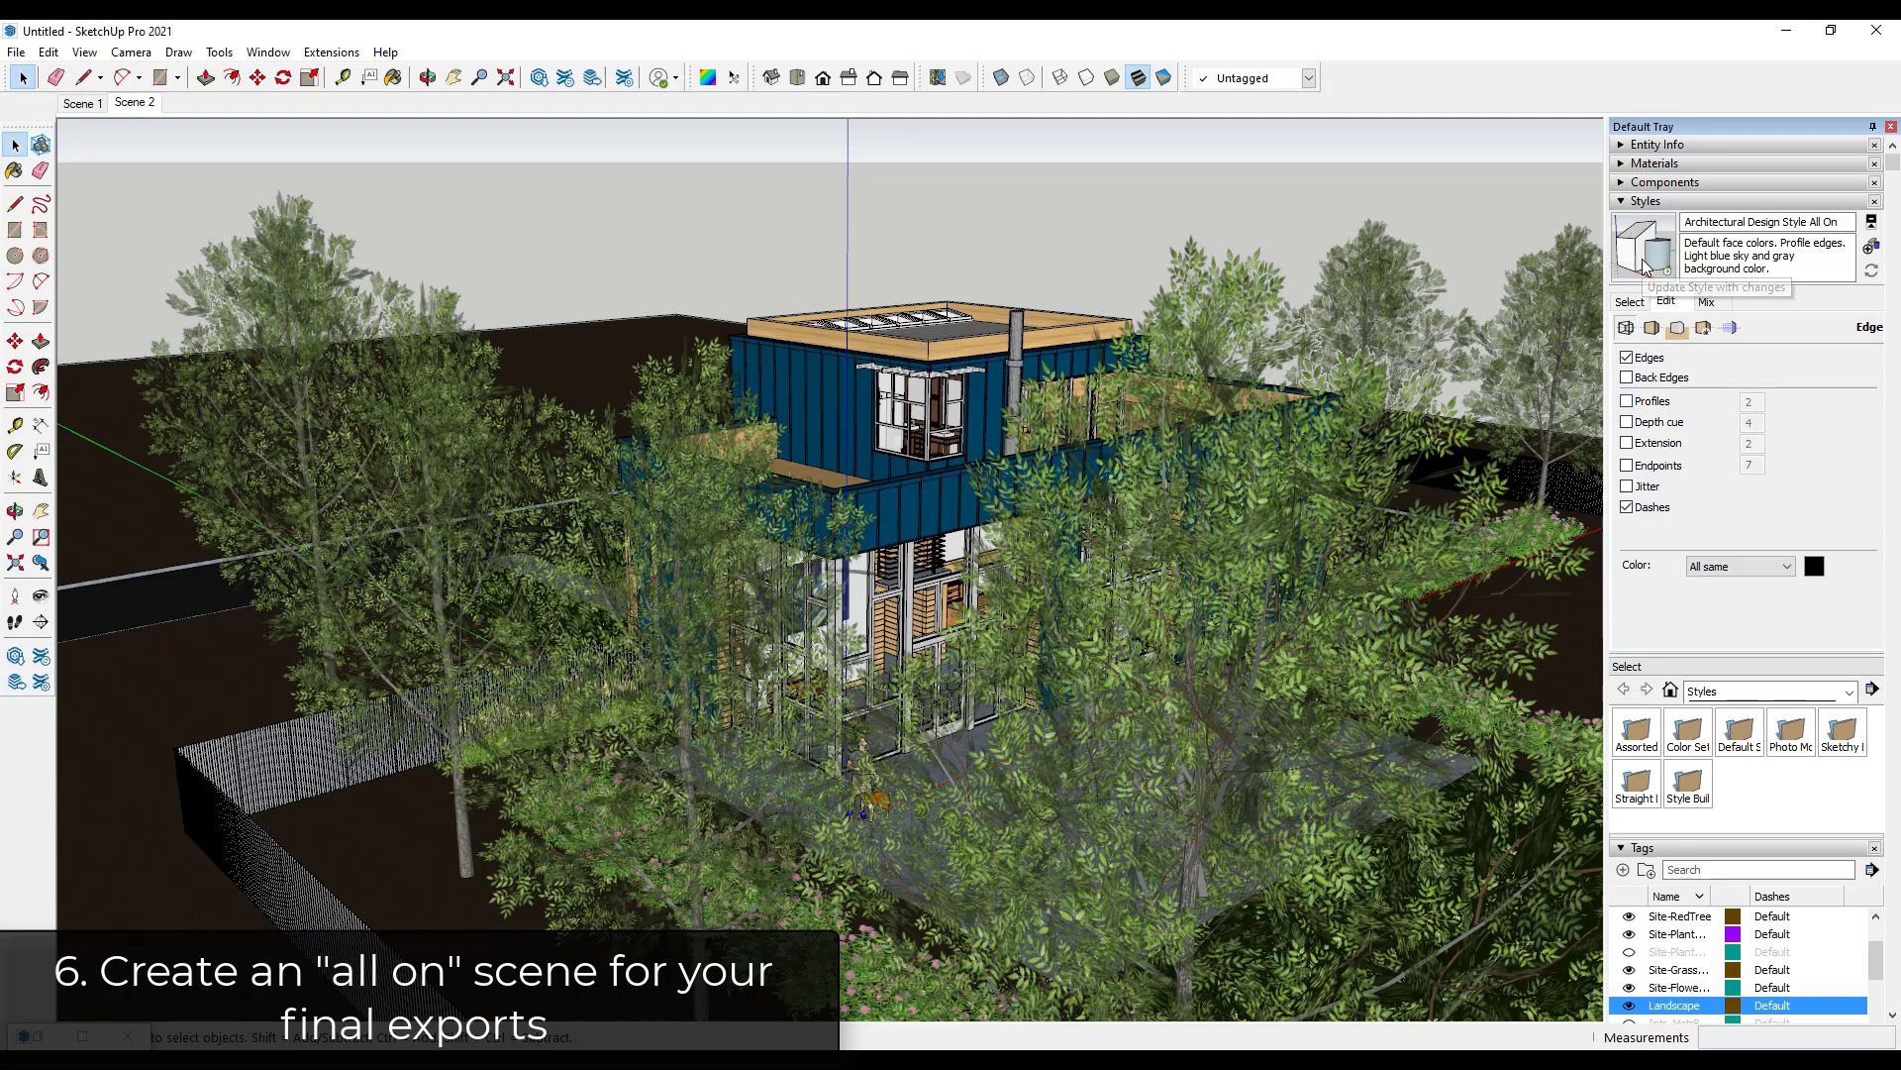
right_click(128, 109)
left_click(188, 187)
Rename Scene 2 as All On.
right_click(143, 109)
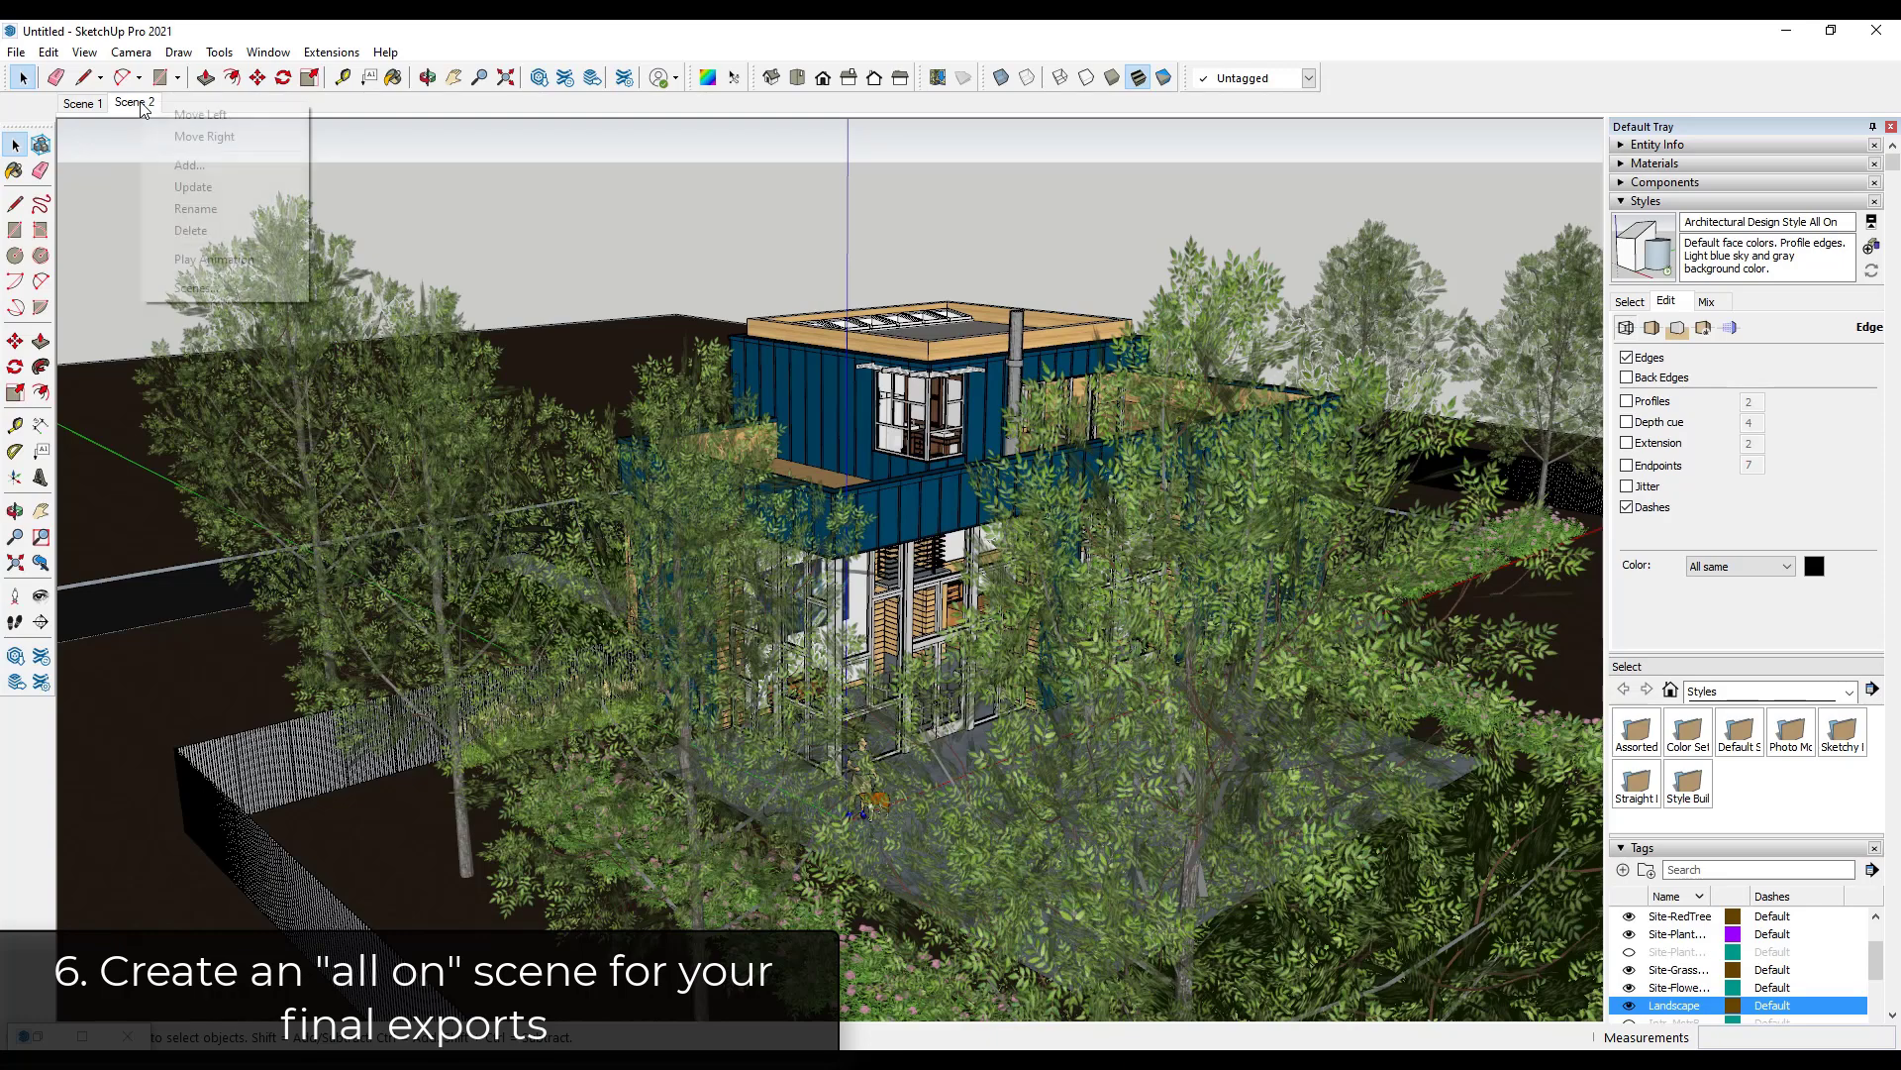
left_click(236, 209)
type("All On")
key("Return")
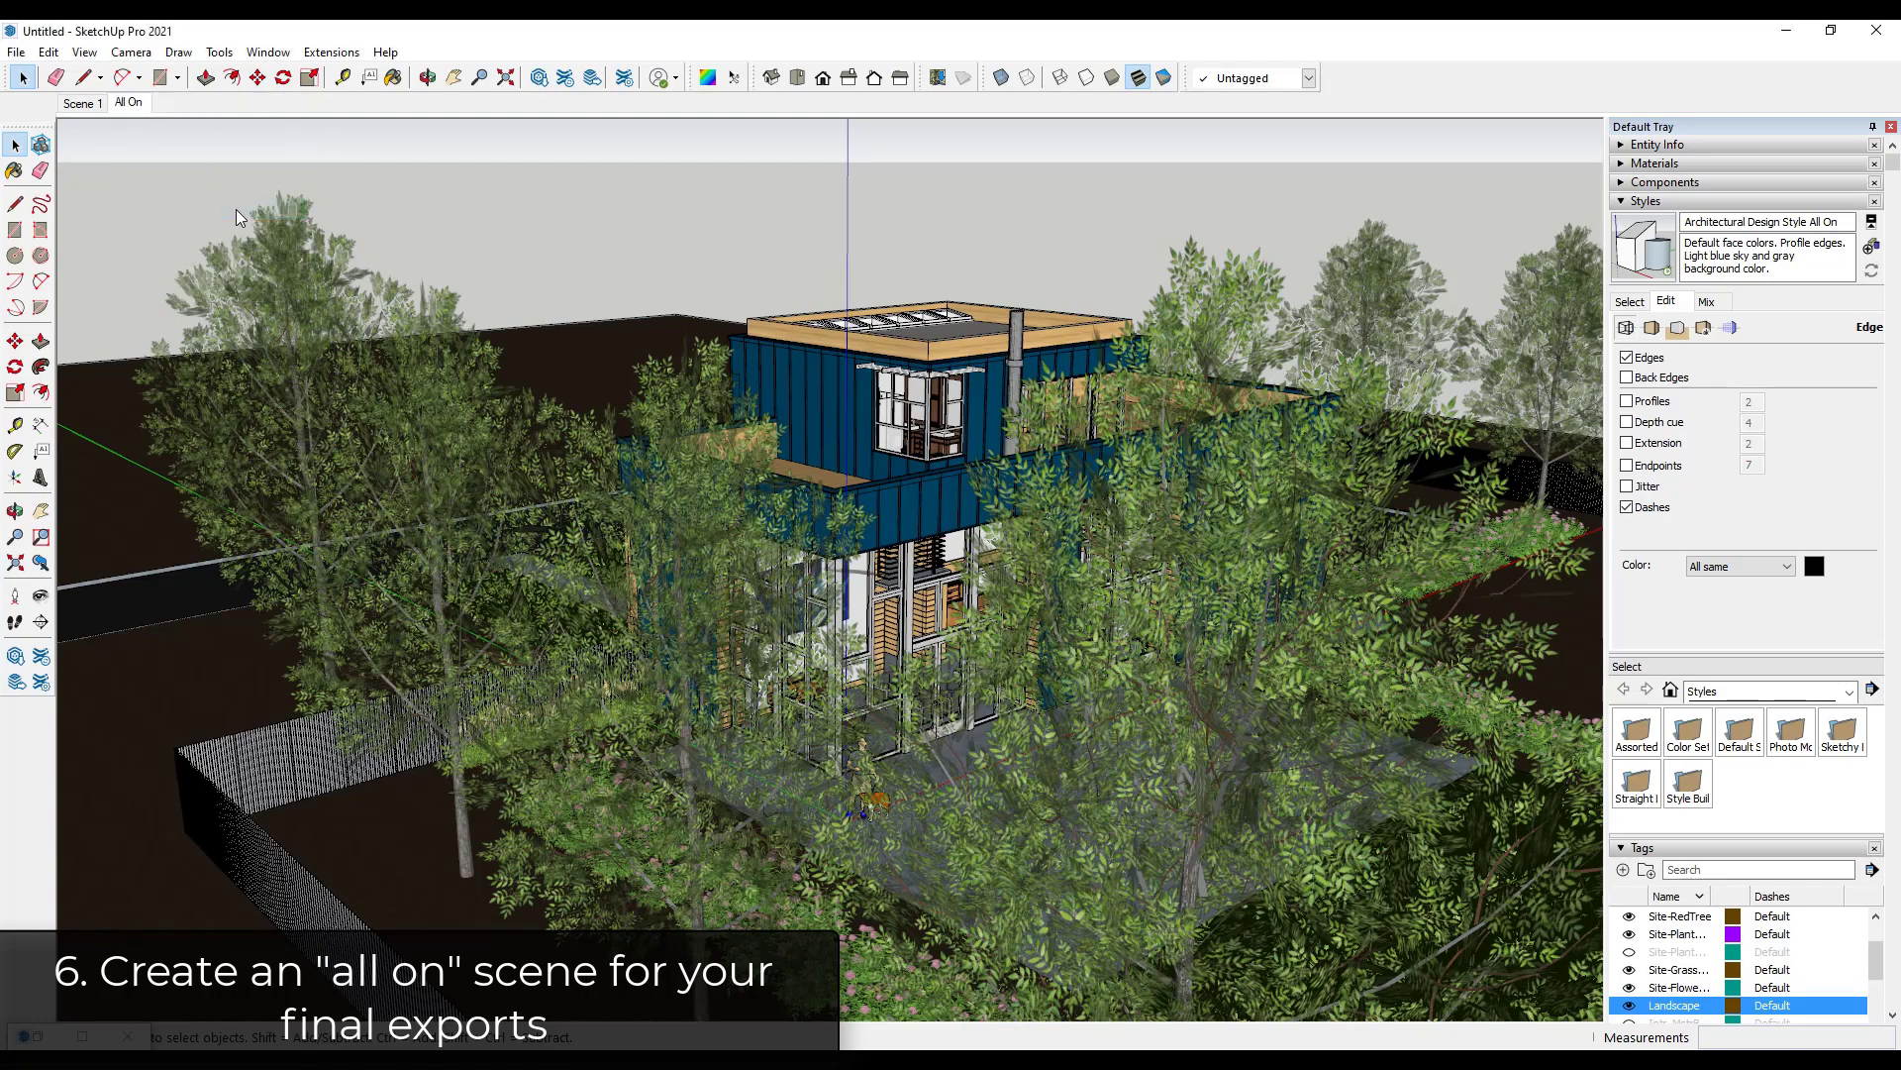
Rename Scene 1 as Working View, then switch to the All On scene and back to Working View.
left_click(83, 109)
right_click(83, 109)
left_click(150, 205)
type("Working View")
key("Return")
left_click(153, 104)
left_click(96, 103)
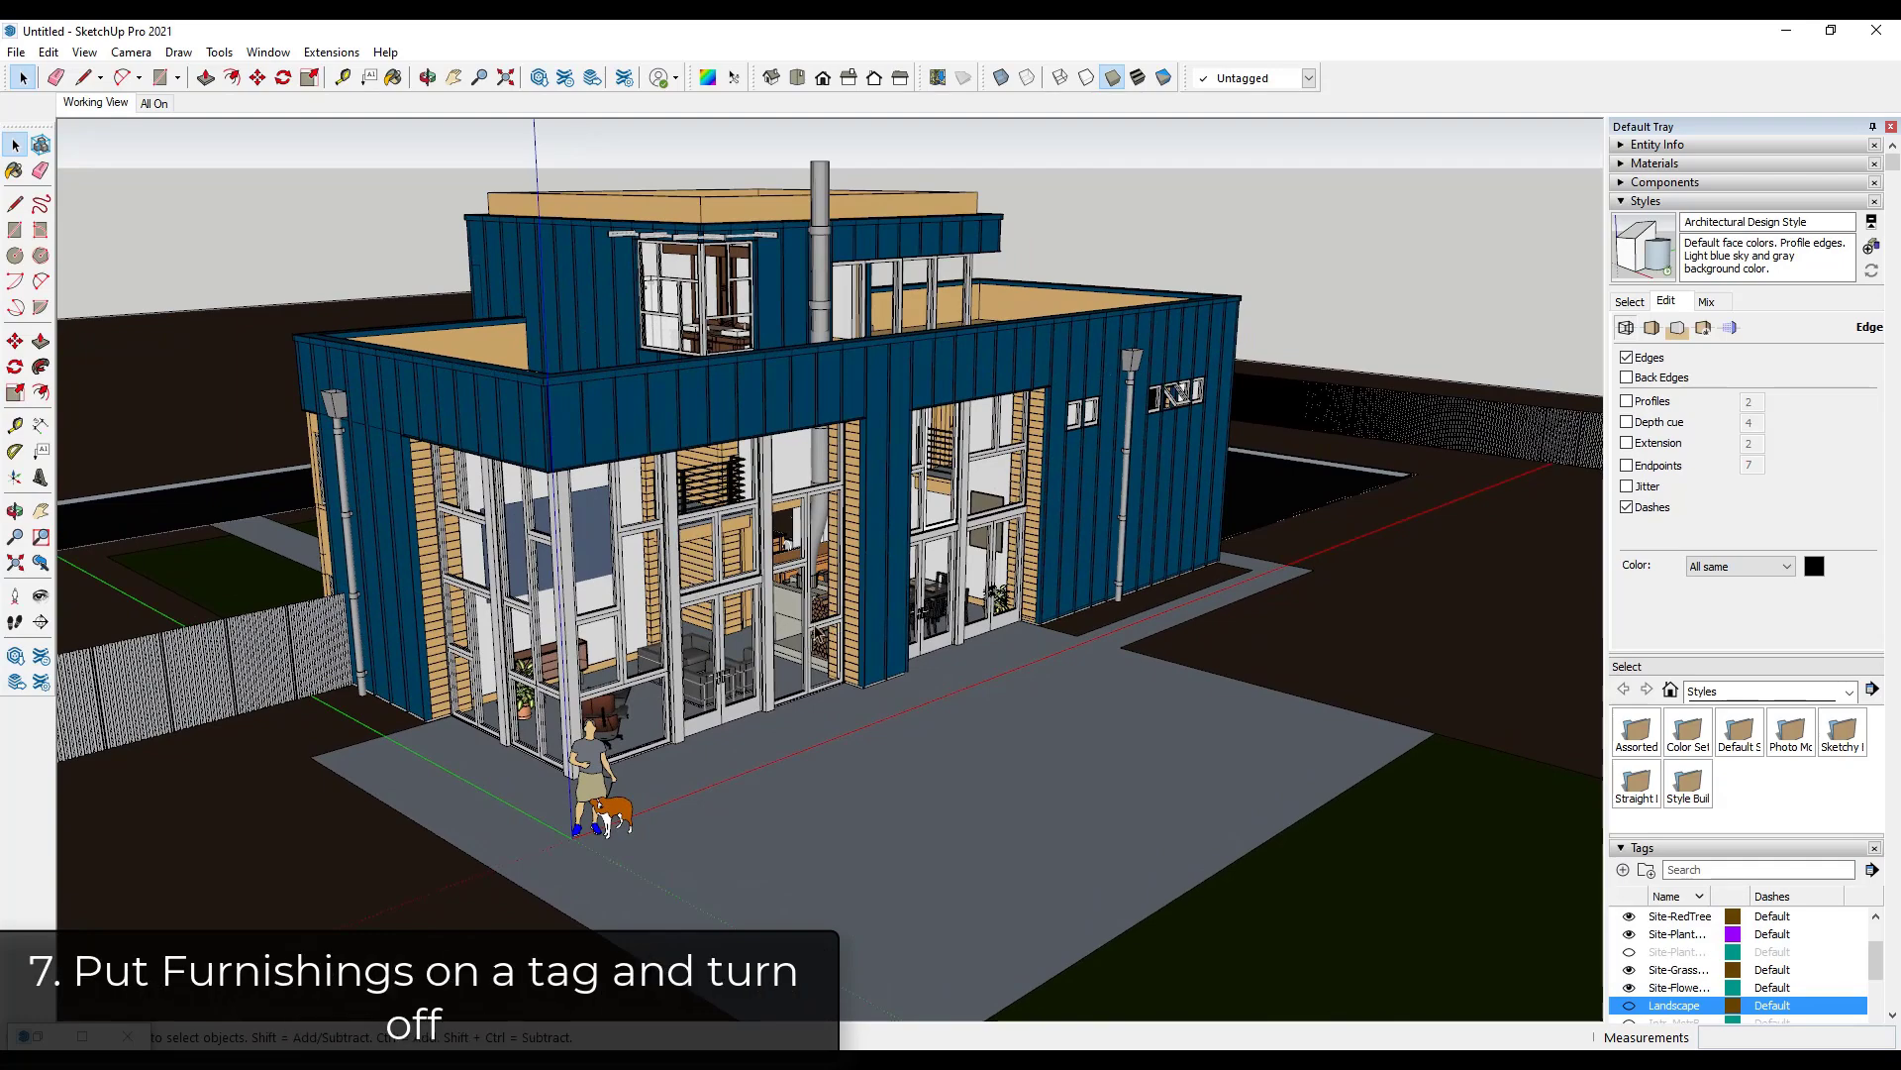
Open the house component for editing near the glazed front corner.
scroll(589, 691, "up", 3)
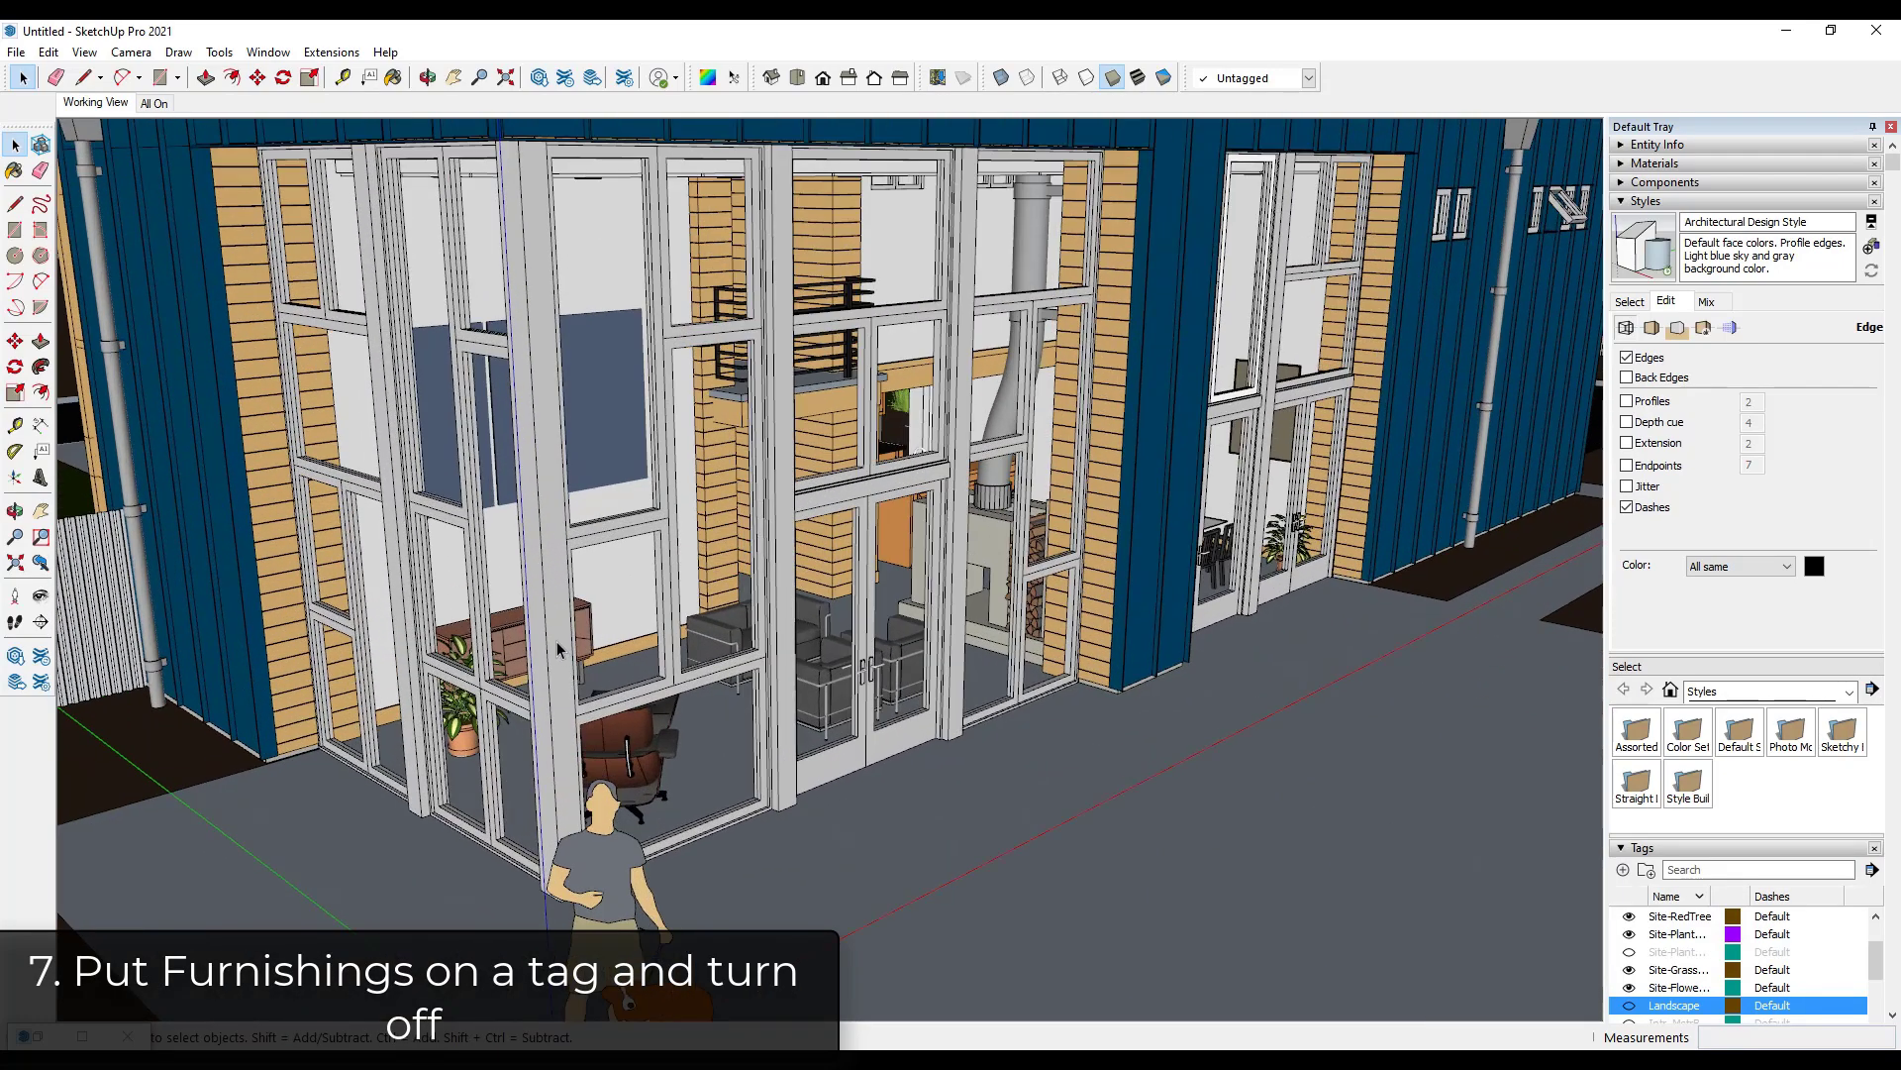
mouse_move(557, 649)
middle_mouse_down()
mouse_move(485, 633)
mouse_move(495, 614)
mouse_move(550, 634)
middle_mouse_up()
left_click(551, 633)
scroll(649, 634, "down", 5)
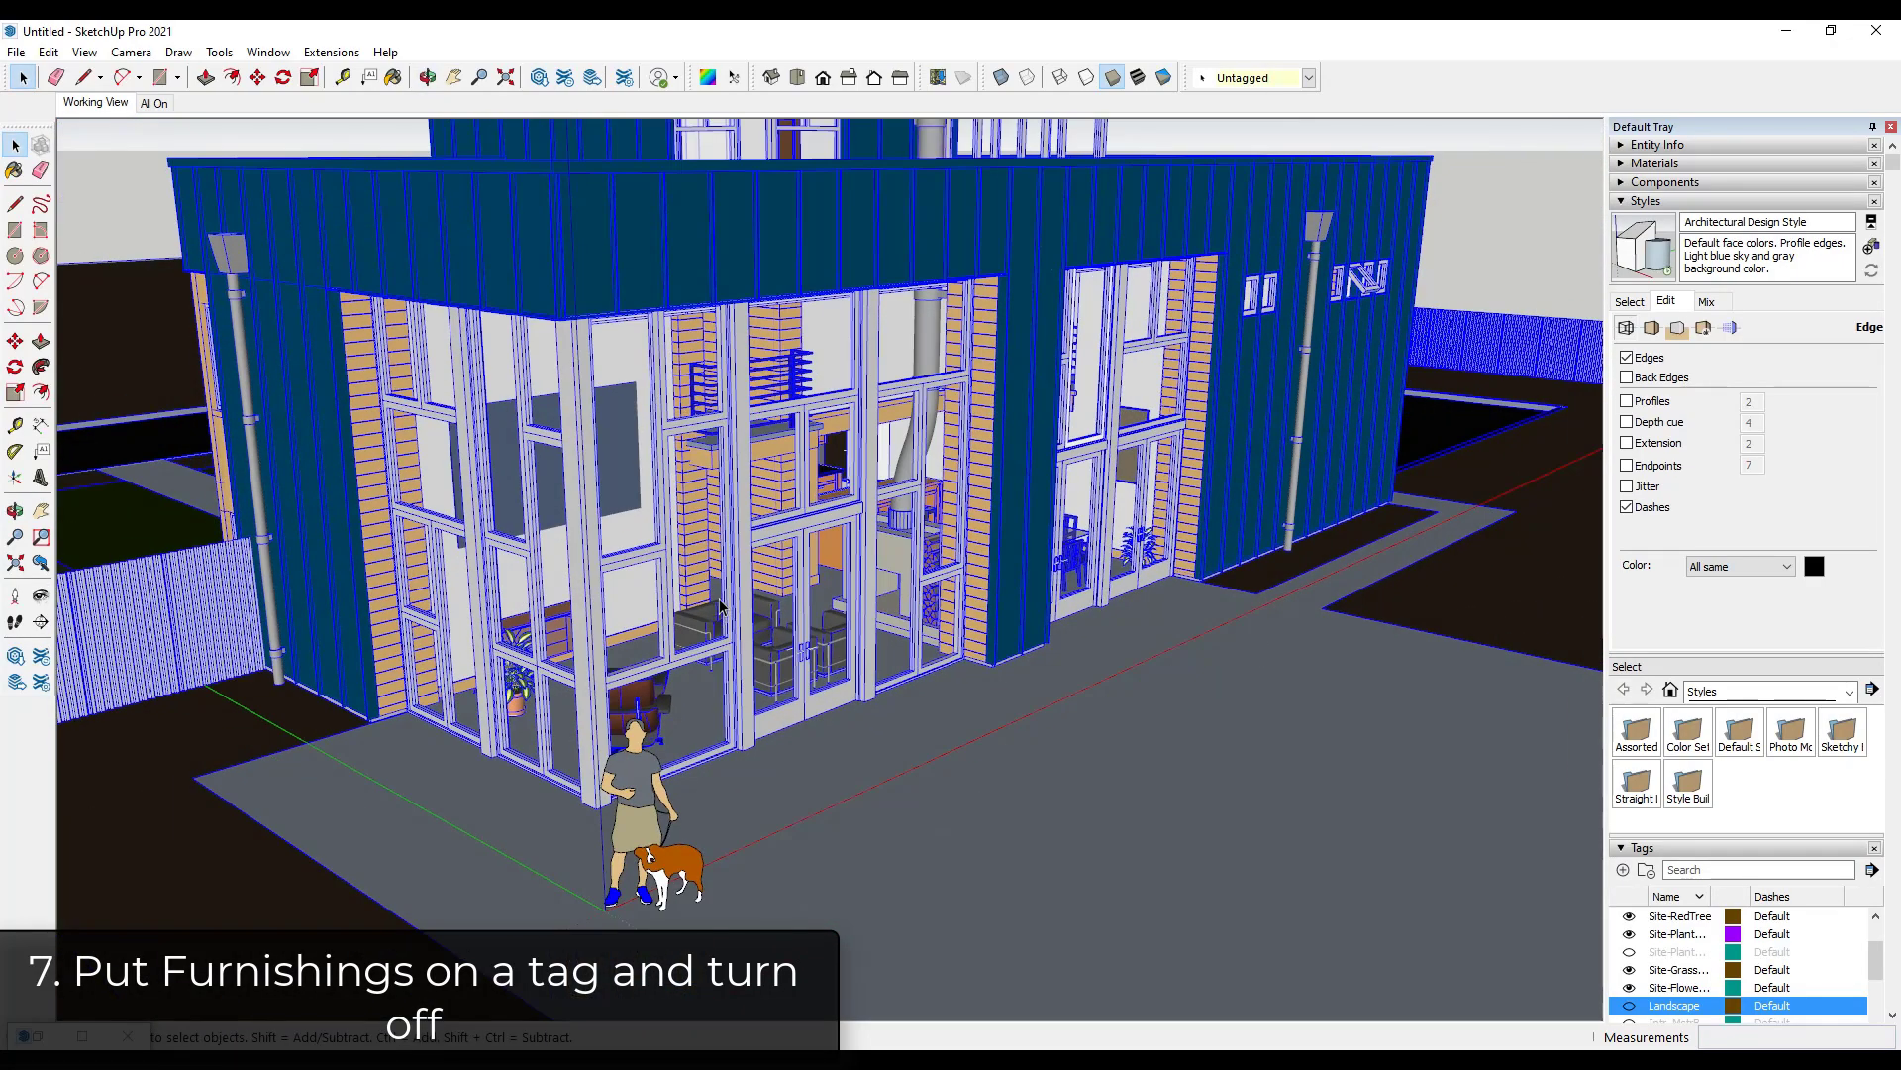
scroll(636, 644, "up", 2)
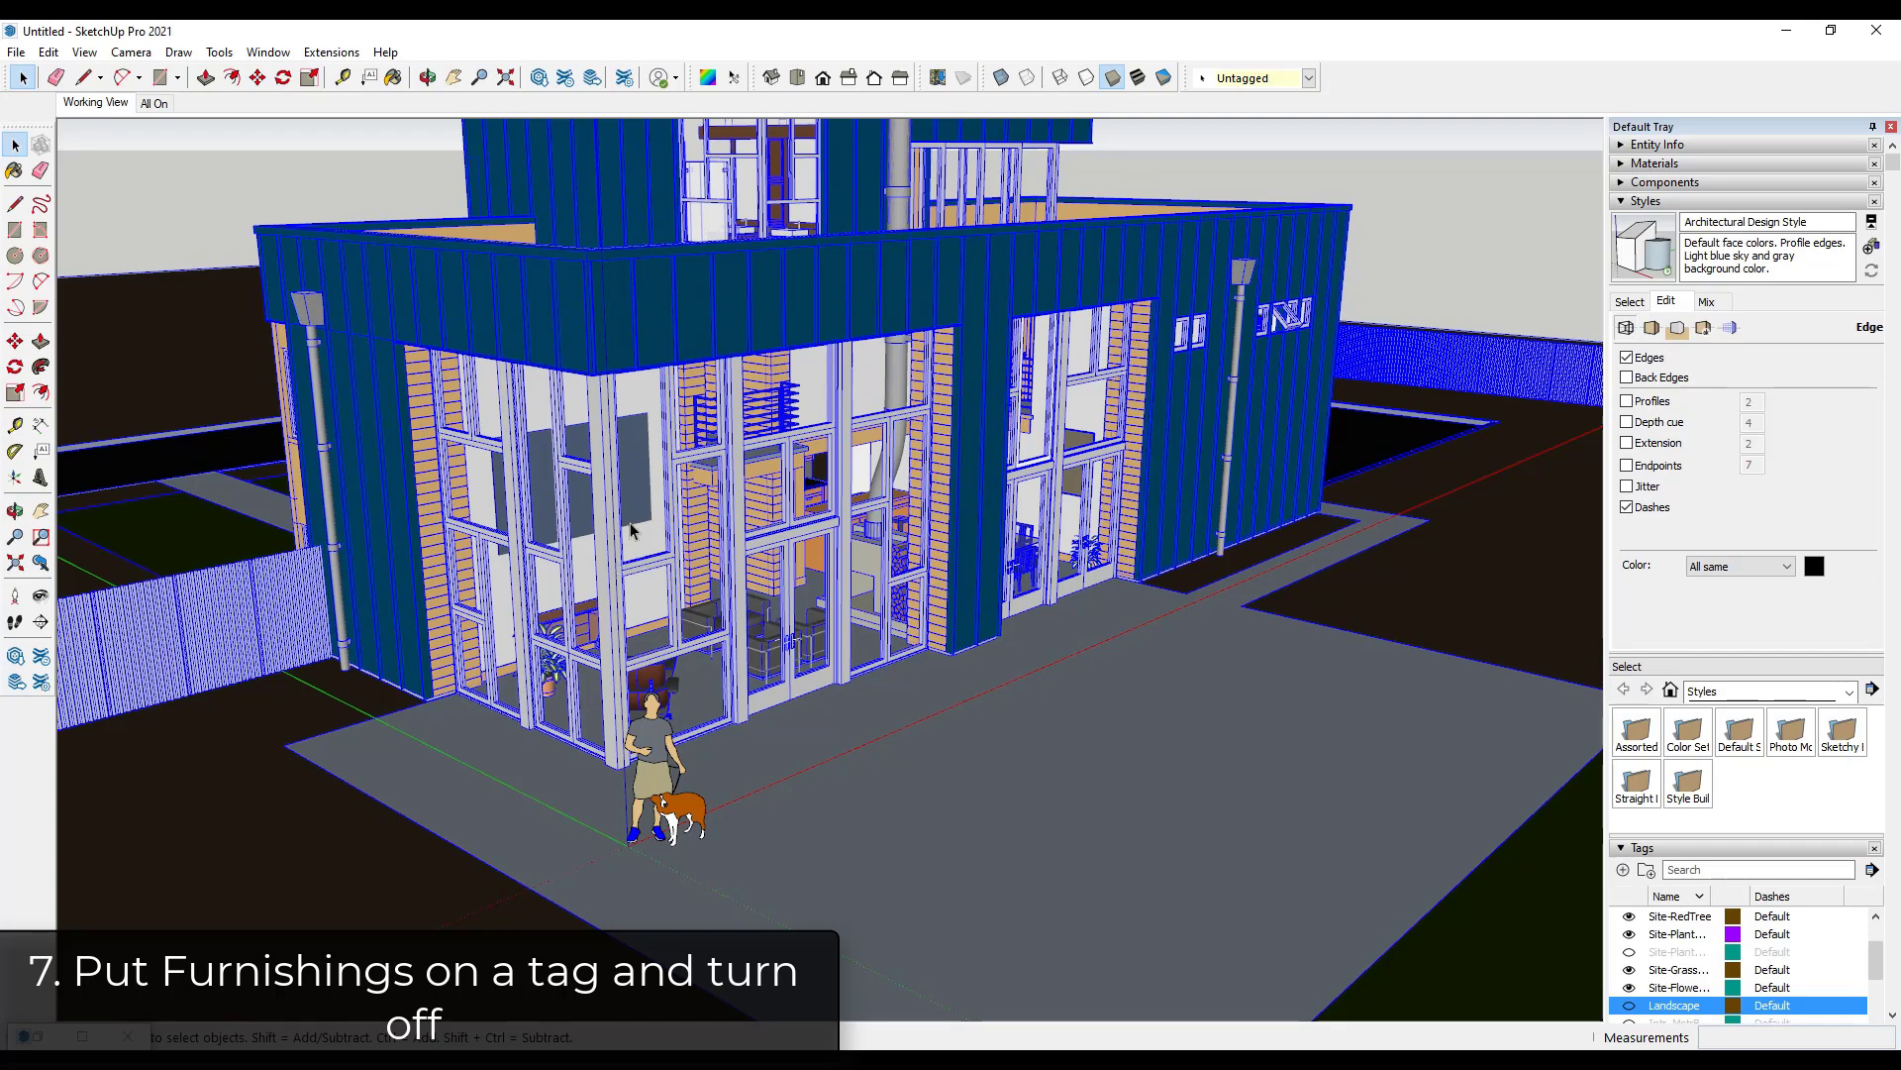
double_click(608, 583)
Hide the window frames at the front corner and the adjacent double-door frame to expose the interior.
left_click(609, 593)
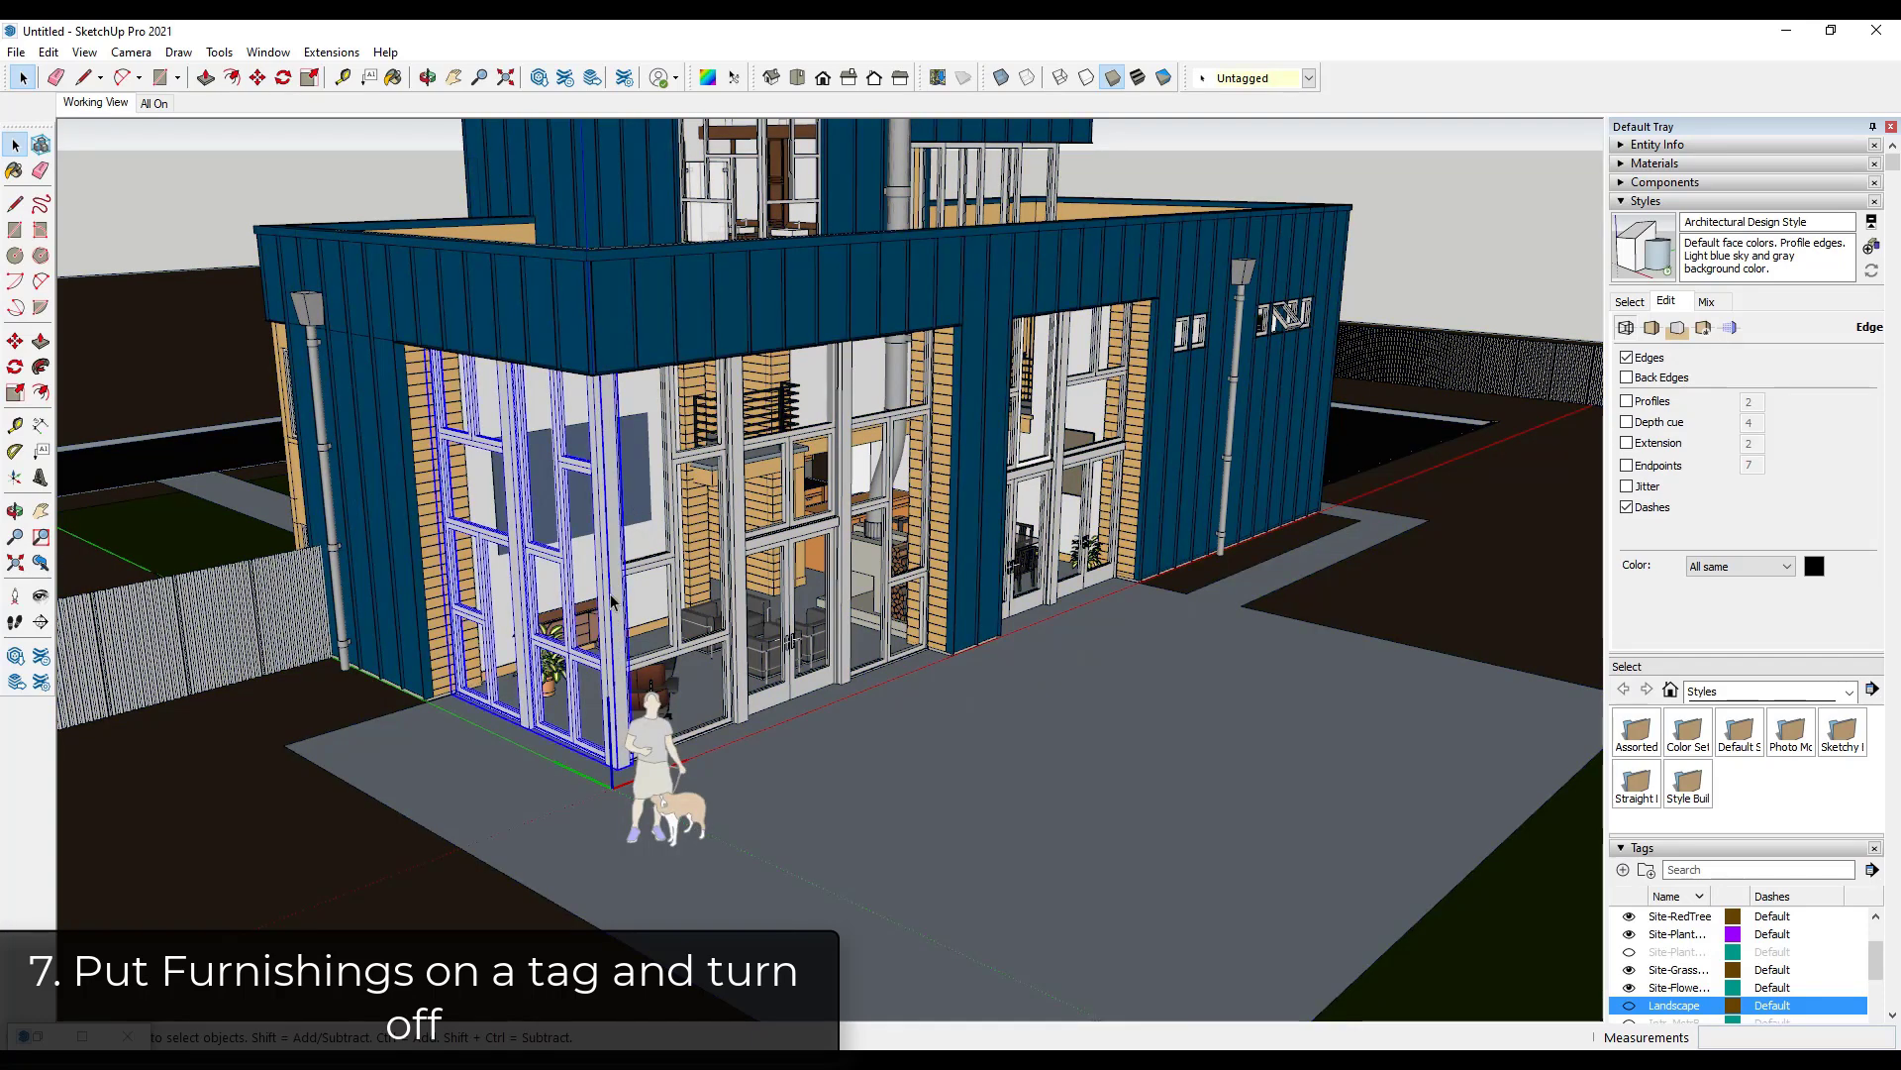
scroll(603, 617, "up", 2)
left_click(703, 623, "shift")
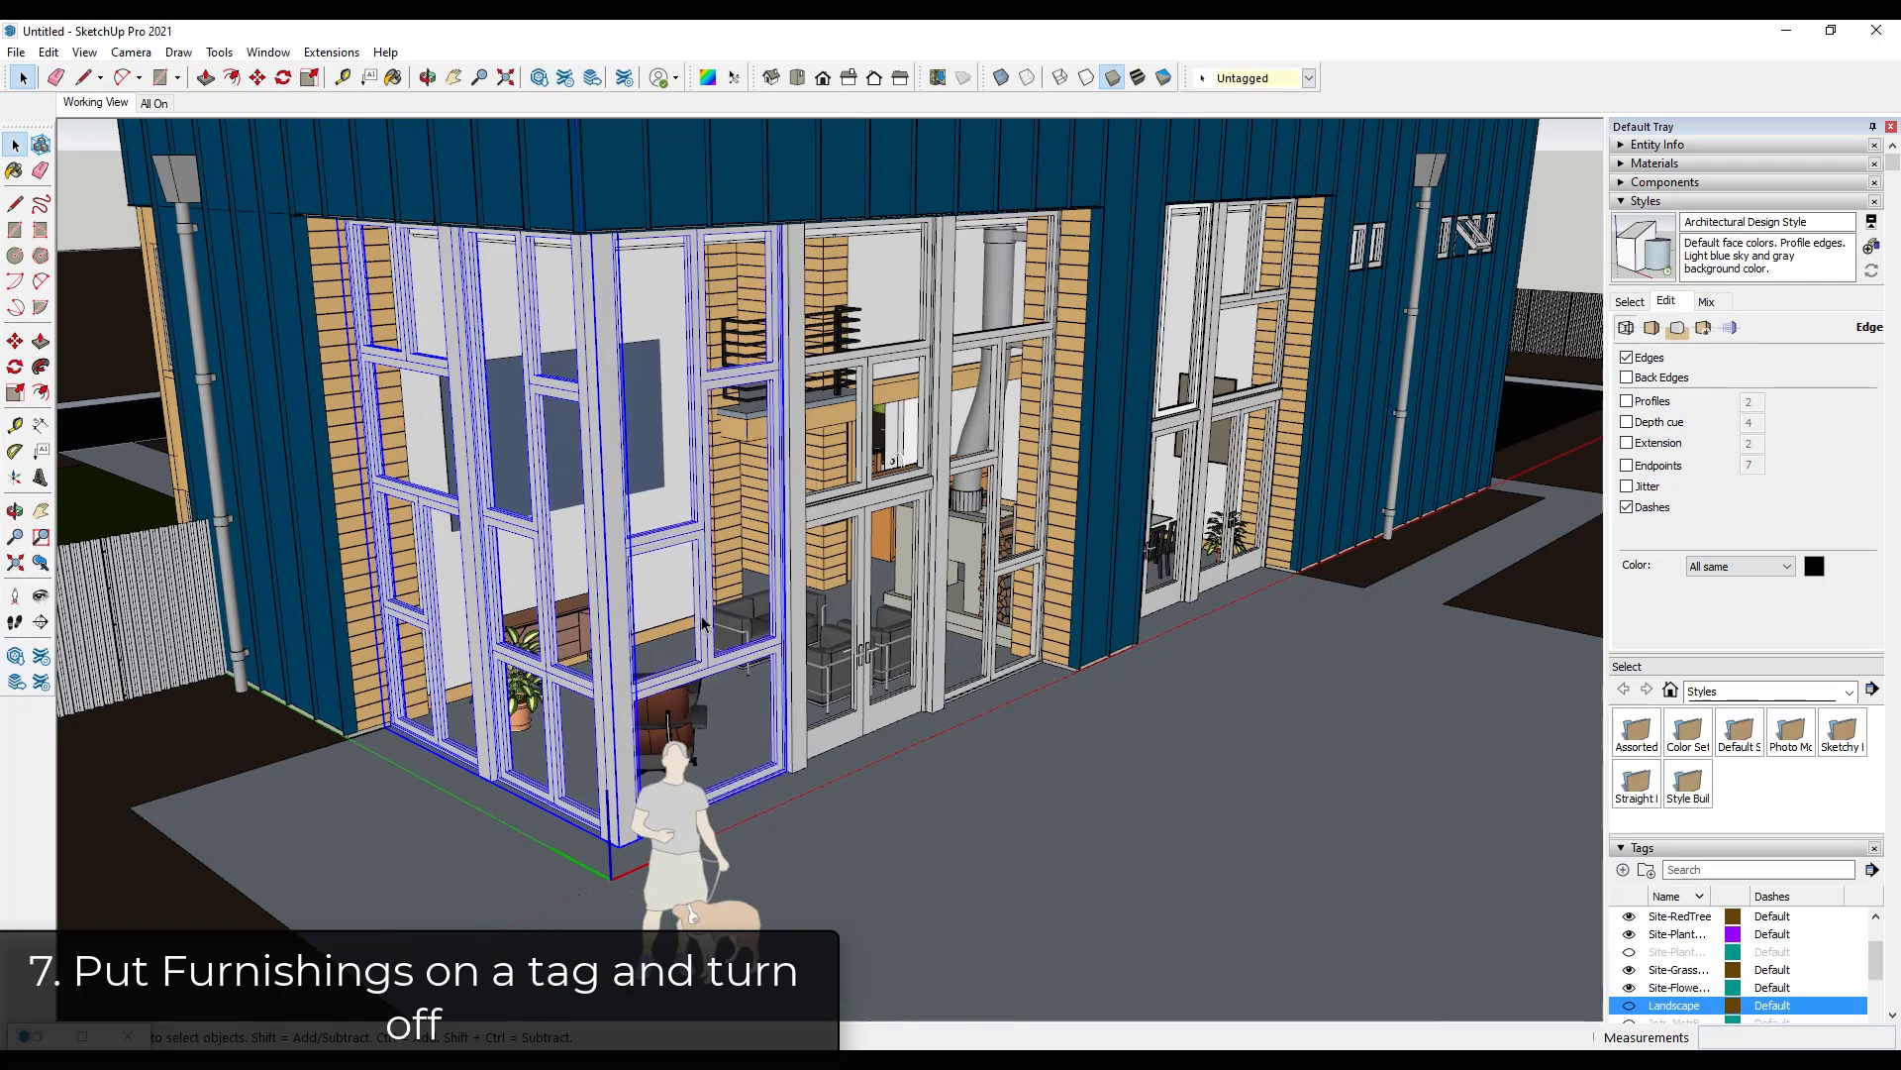
left_click(797, 611, "shift")
right_click(797, 609)
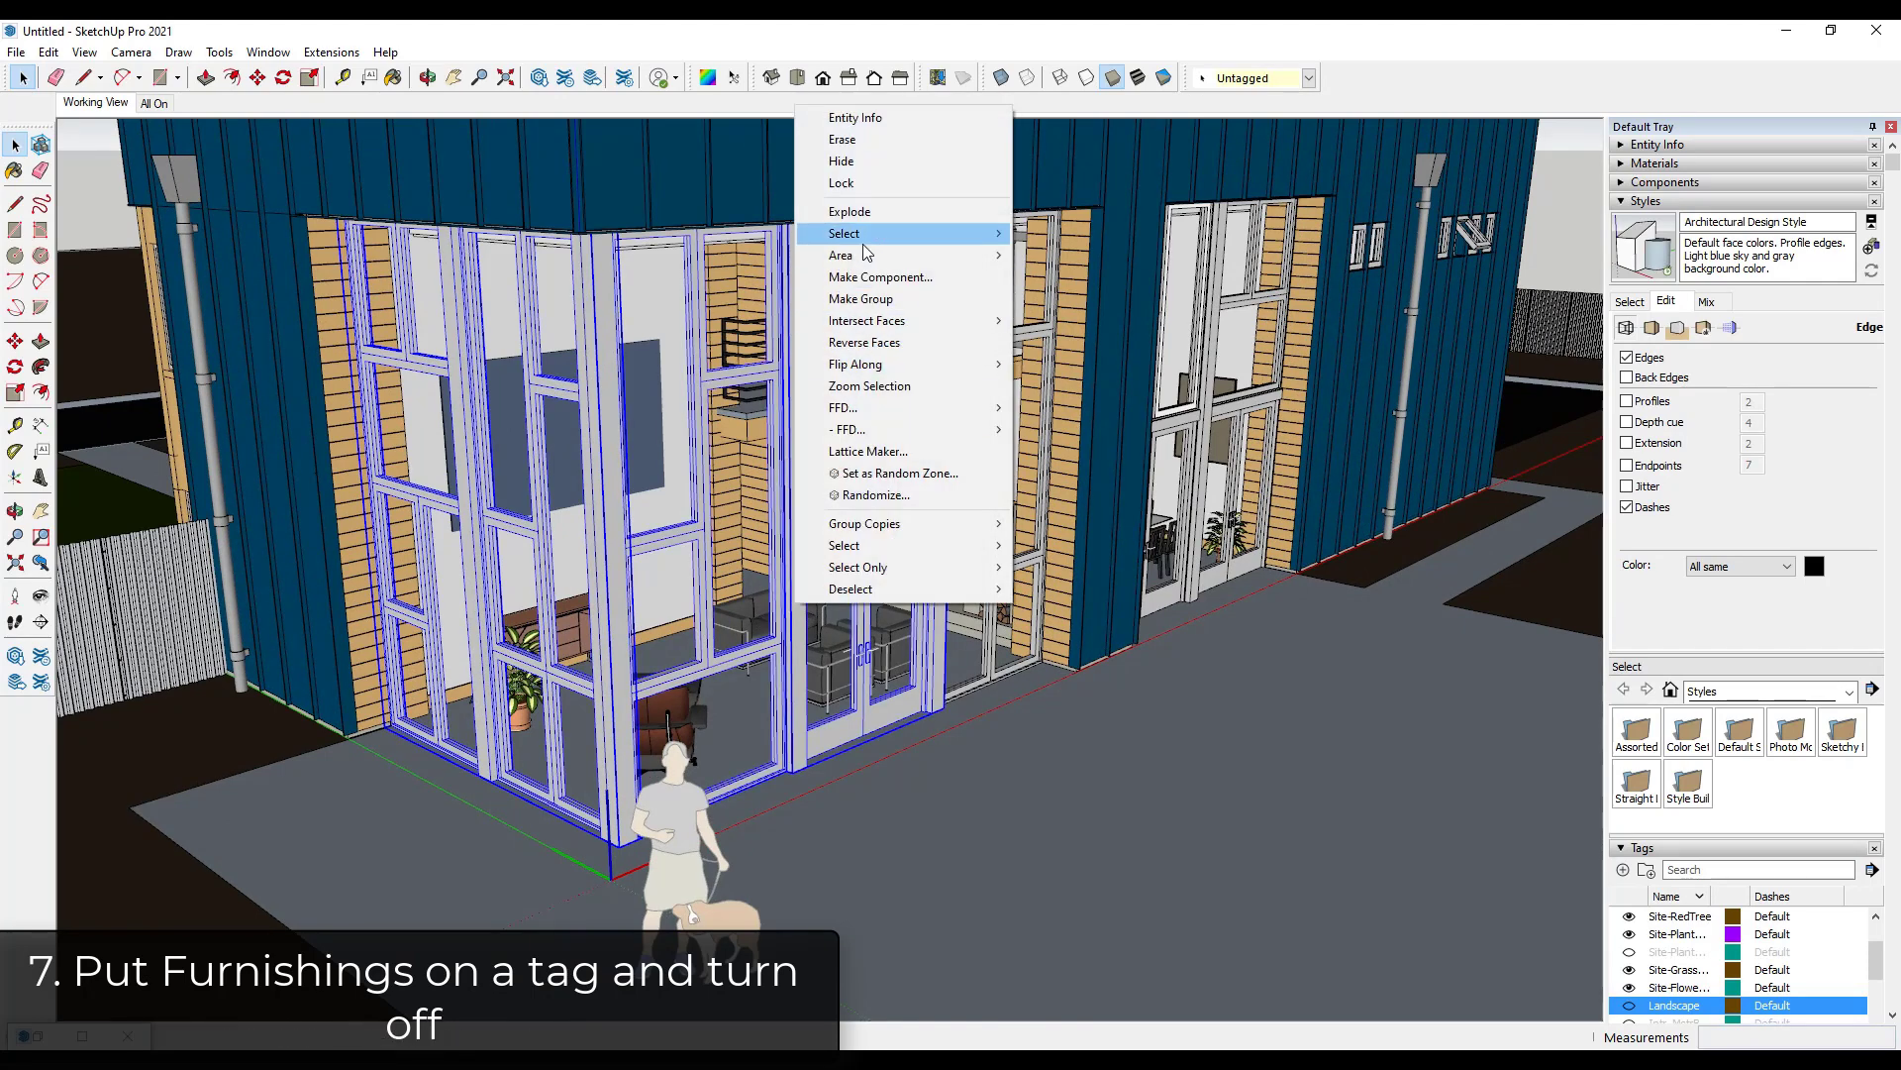
left_click(843, 161)
Group the interior furnishings together, including the lounge chair, sideboard, sofa and armchairs, bar stools, dining set and stacked firewood.
scroll(594, 713, "up", 6)
left_click(618, 720)
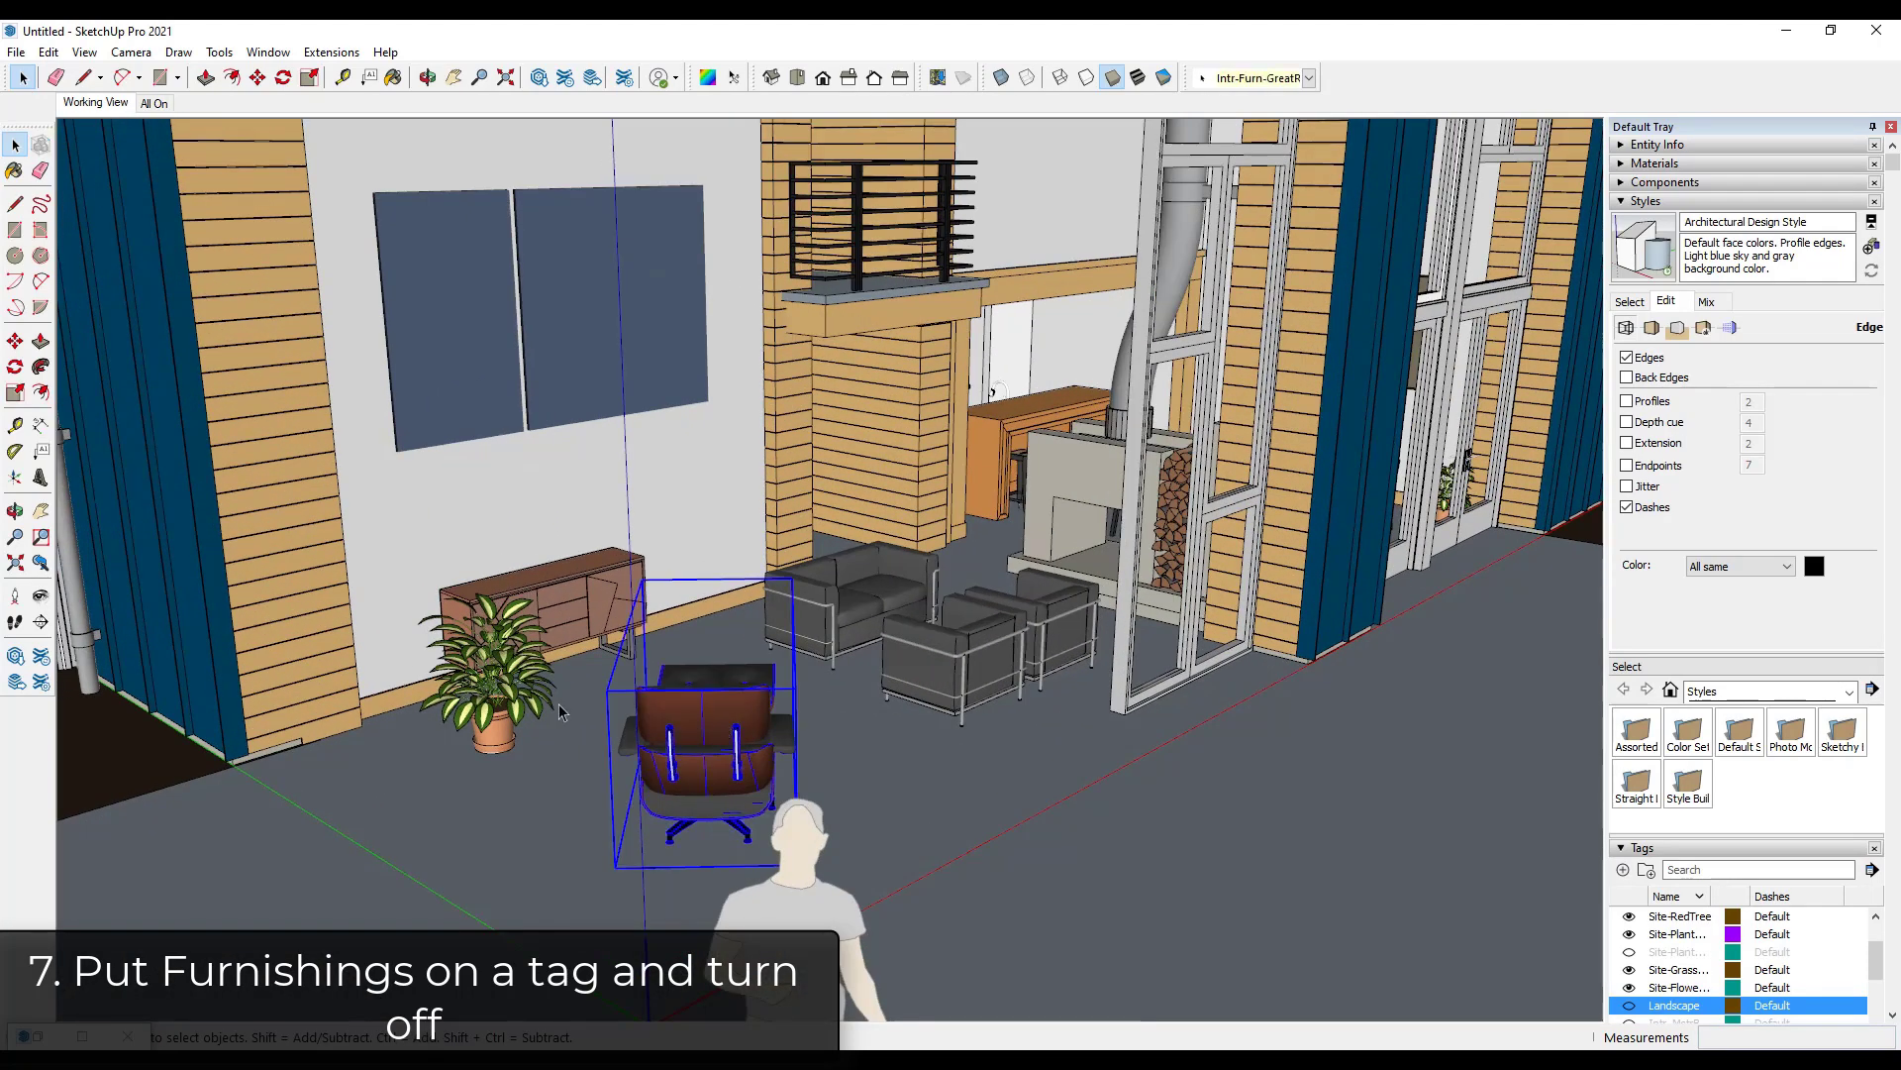
left_click(532, 638, "shift")
left_click(579, 611, "shift")
left_click(802, 593, "shift")
left_click(803, 592, "shift")
left_click(803, 593, "shift")
middle_click_drag(923, 468, 1020, 540)
scroll(698, 295, "up", 5)
left_click(782, 368, "shift")
middle_click_drag(792, 374, 1312, 534)
middle_click_drag(1317, 467, 1456, 631)
left_click(1456, 629, "shift")
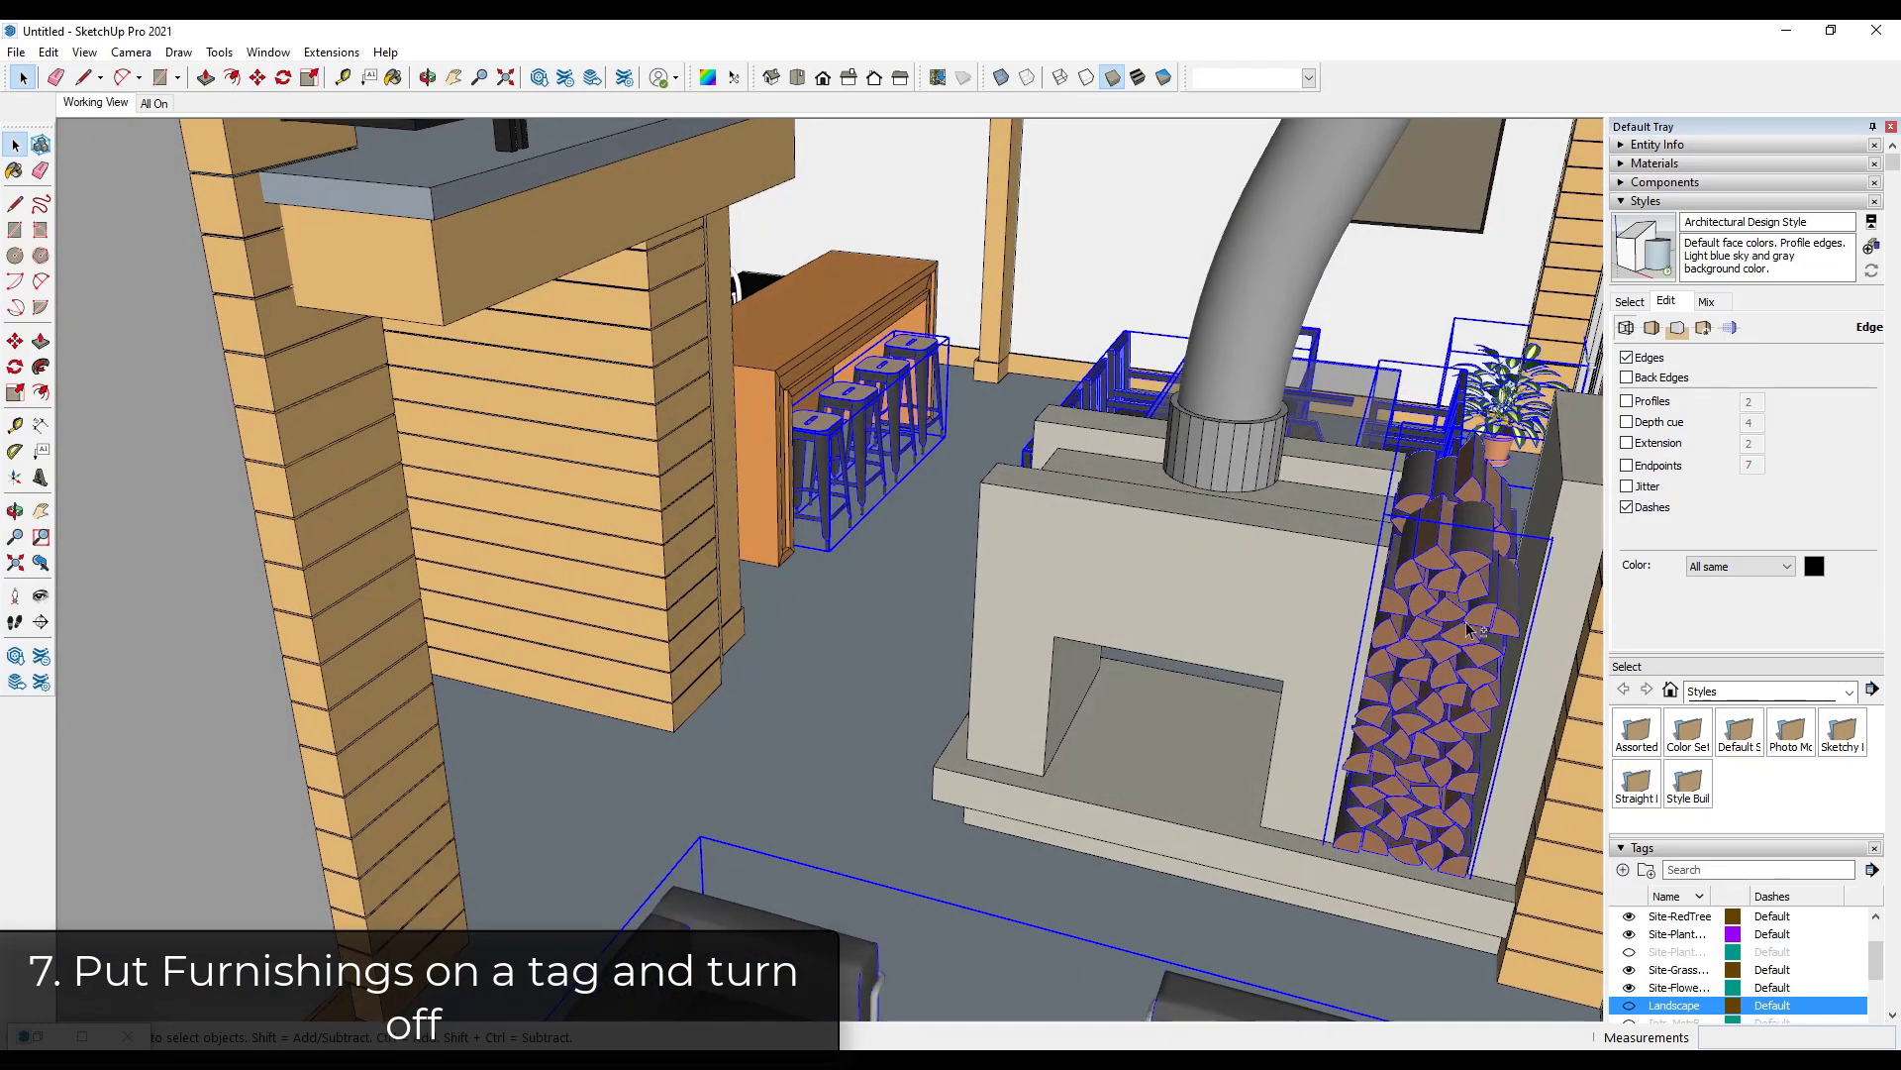
middle_click_drag(1077, 621, 919, 552)
scroll(919, 552, "down", 2)
right_click(746, 728)
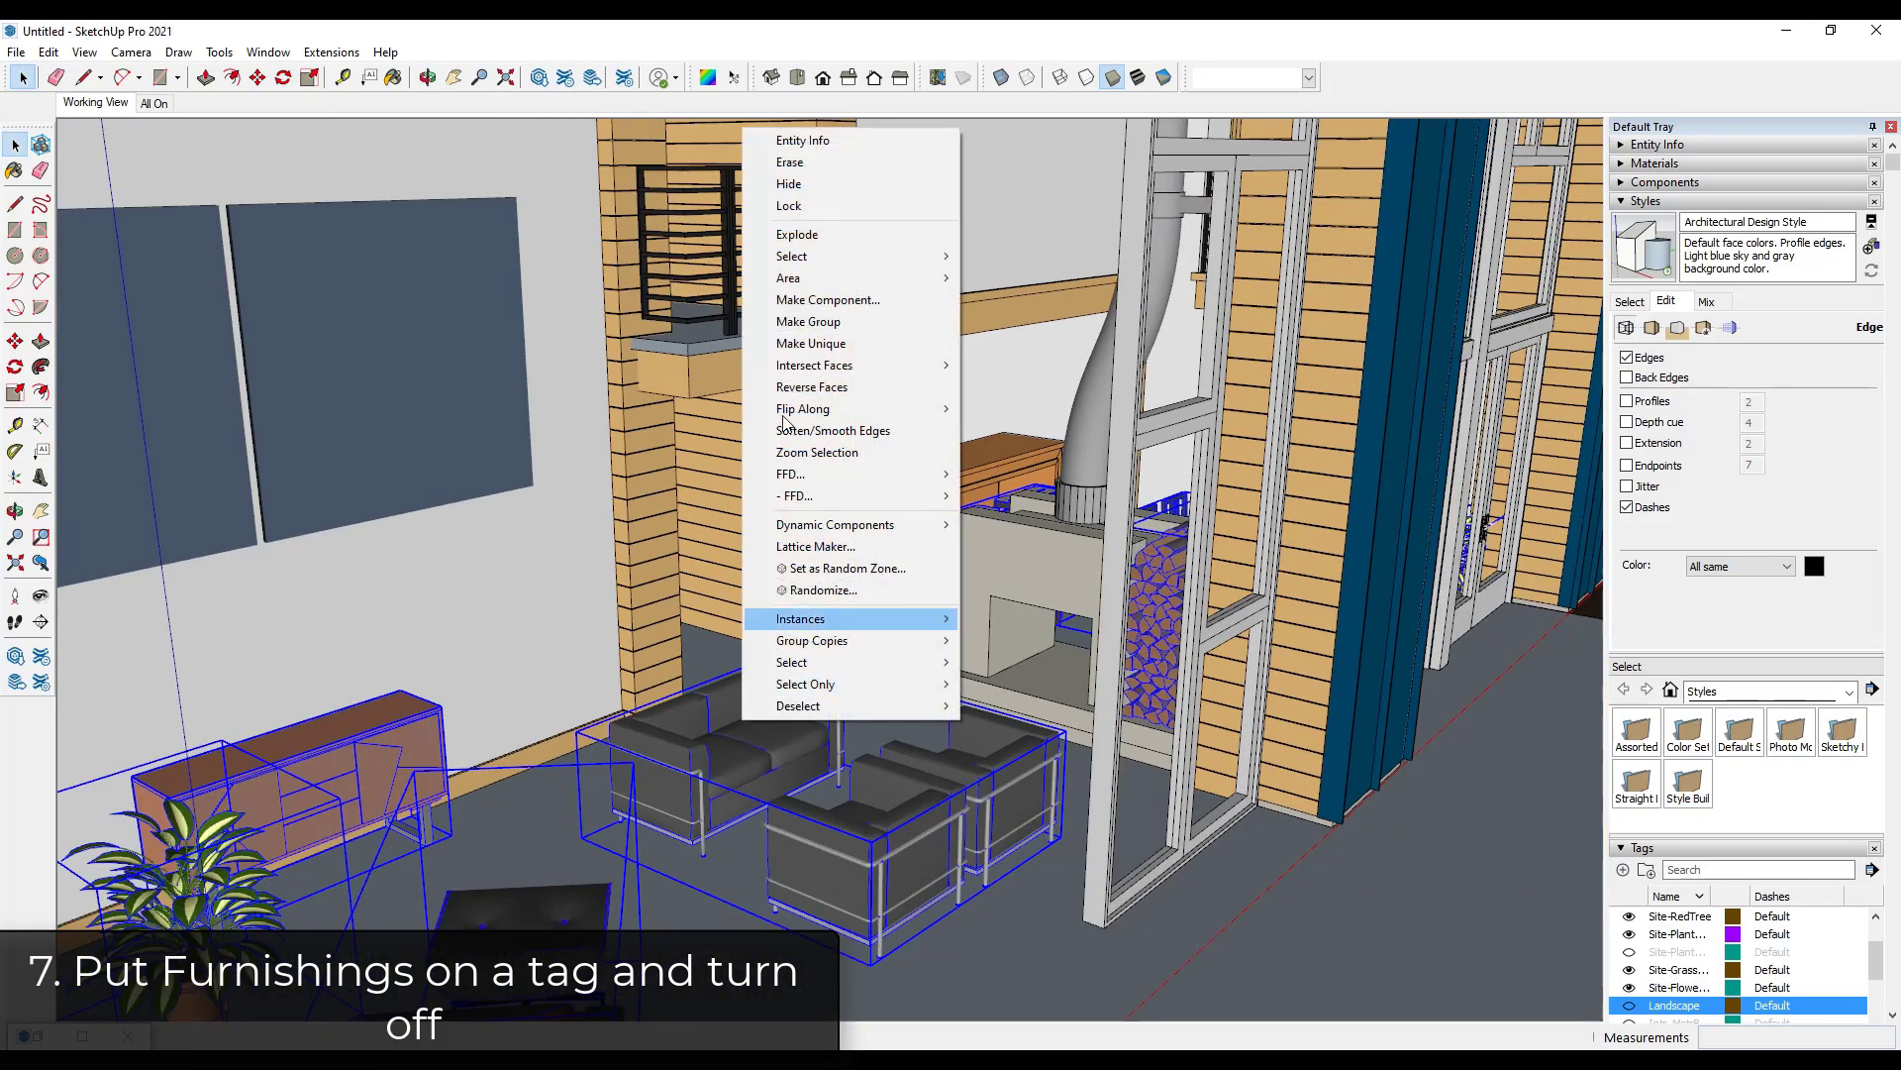
left_click(810, 347)
Rename the new furniture group as Furnishings in the Outliner.
left_click(1621, 924)
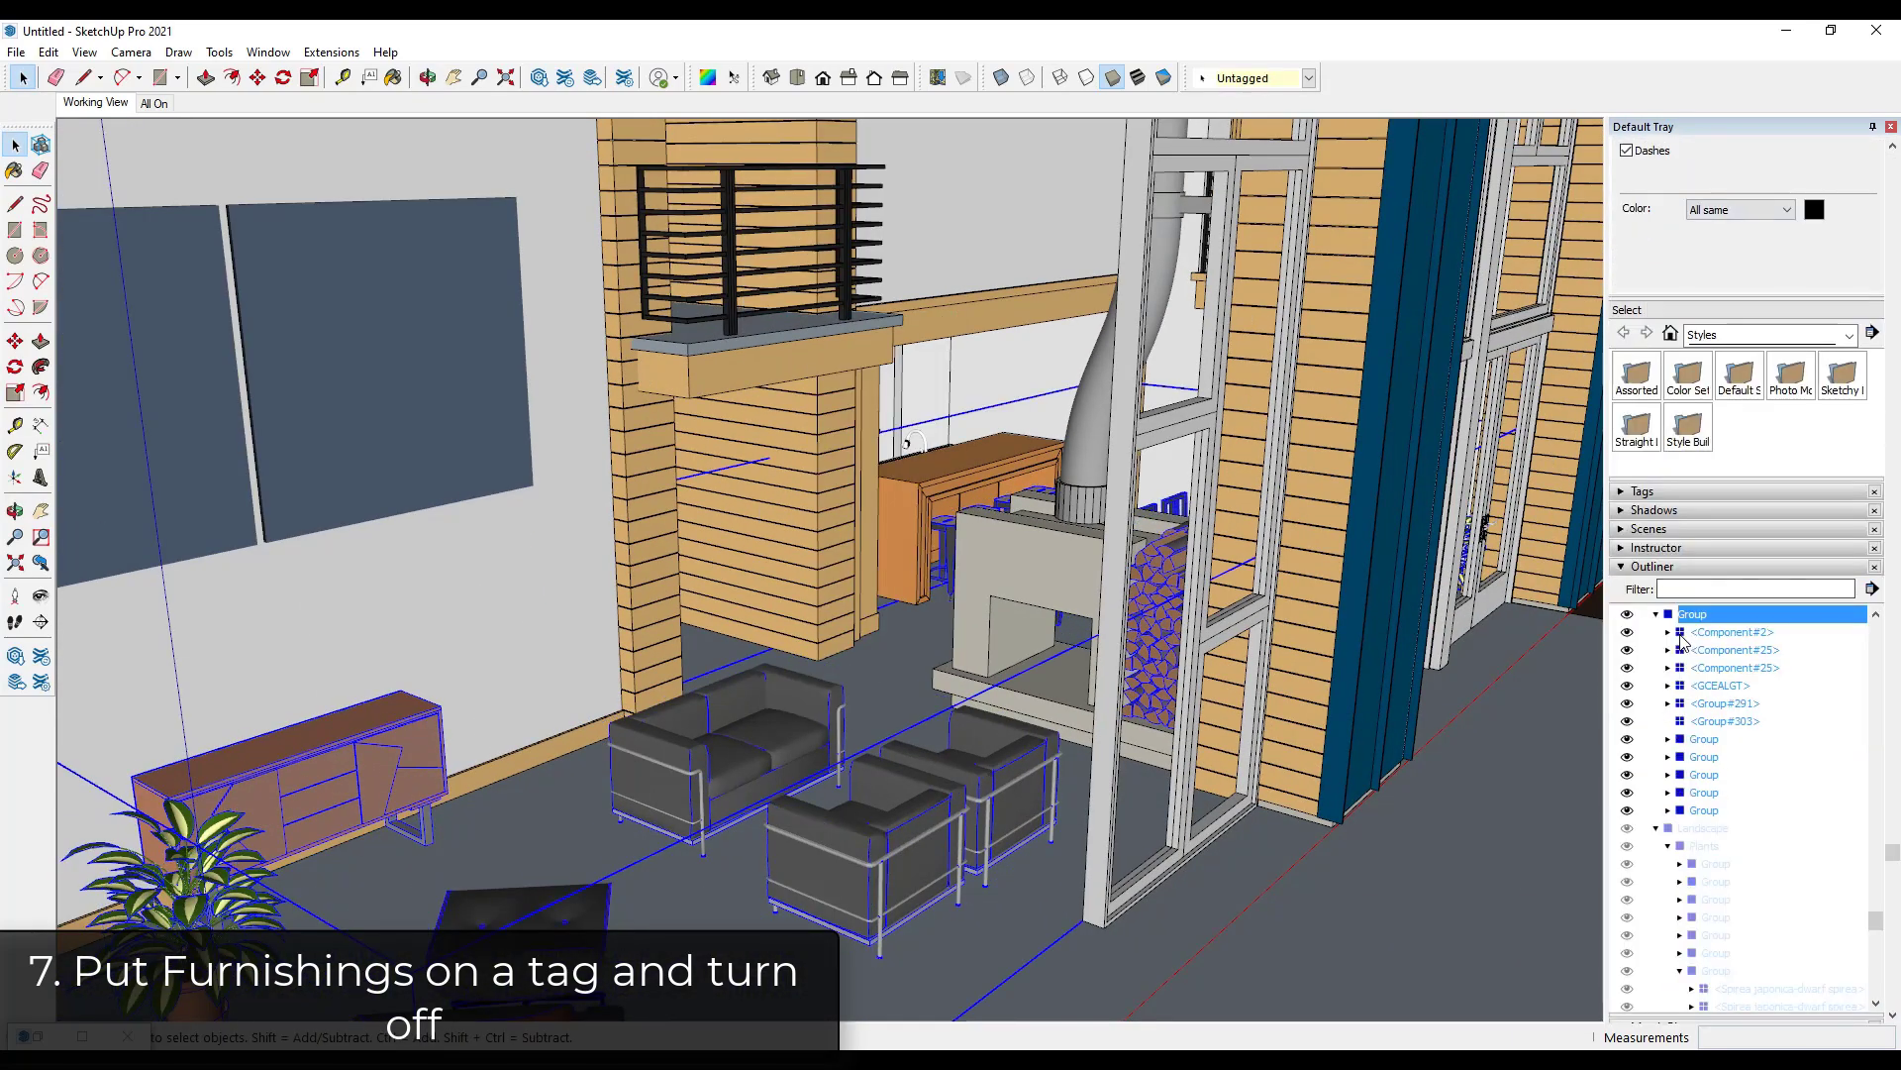
right_click(1688, 614)
left_click(1741, 1033)
type("F")
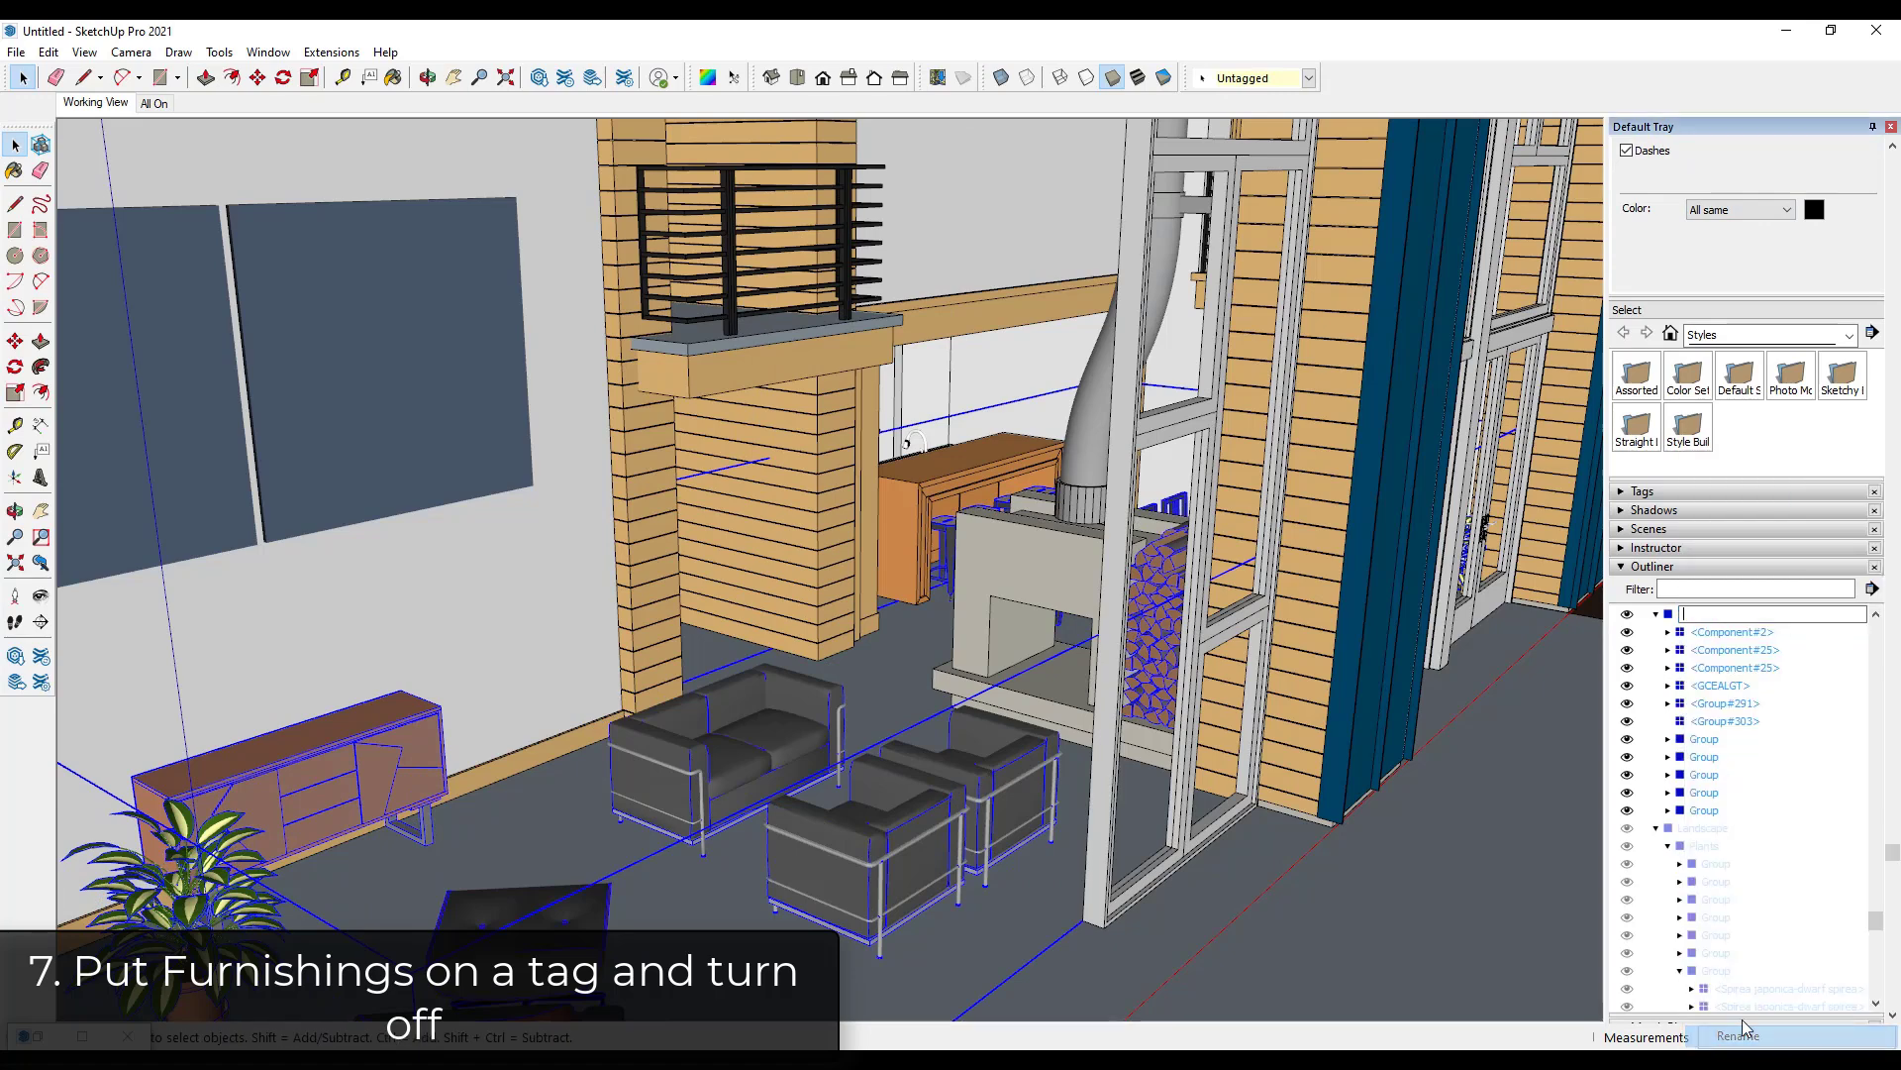
type("urnishings")
key("Return")
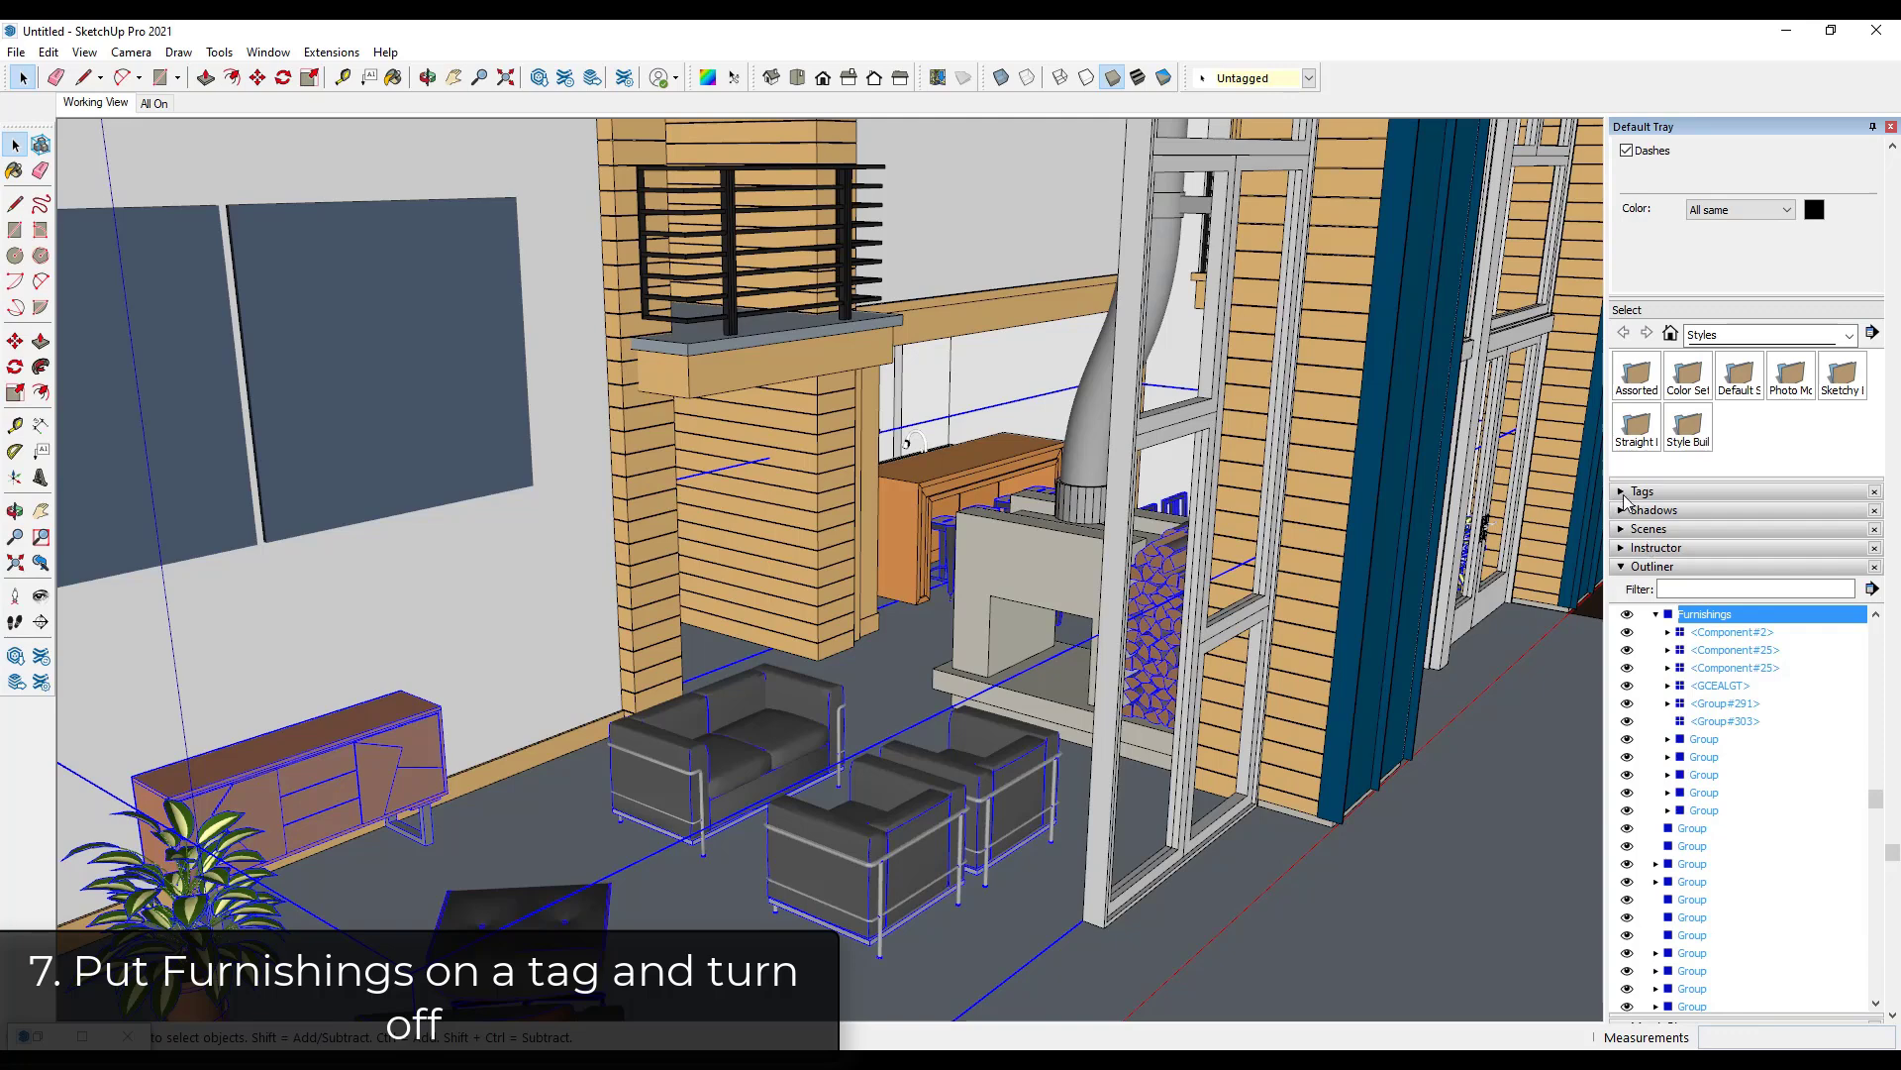
Create a new tag named Furnishings.
left_click(1624, 492)
left_click(1629, 513)
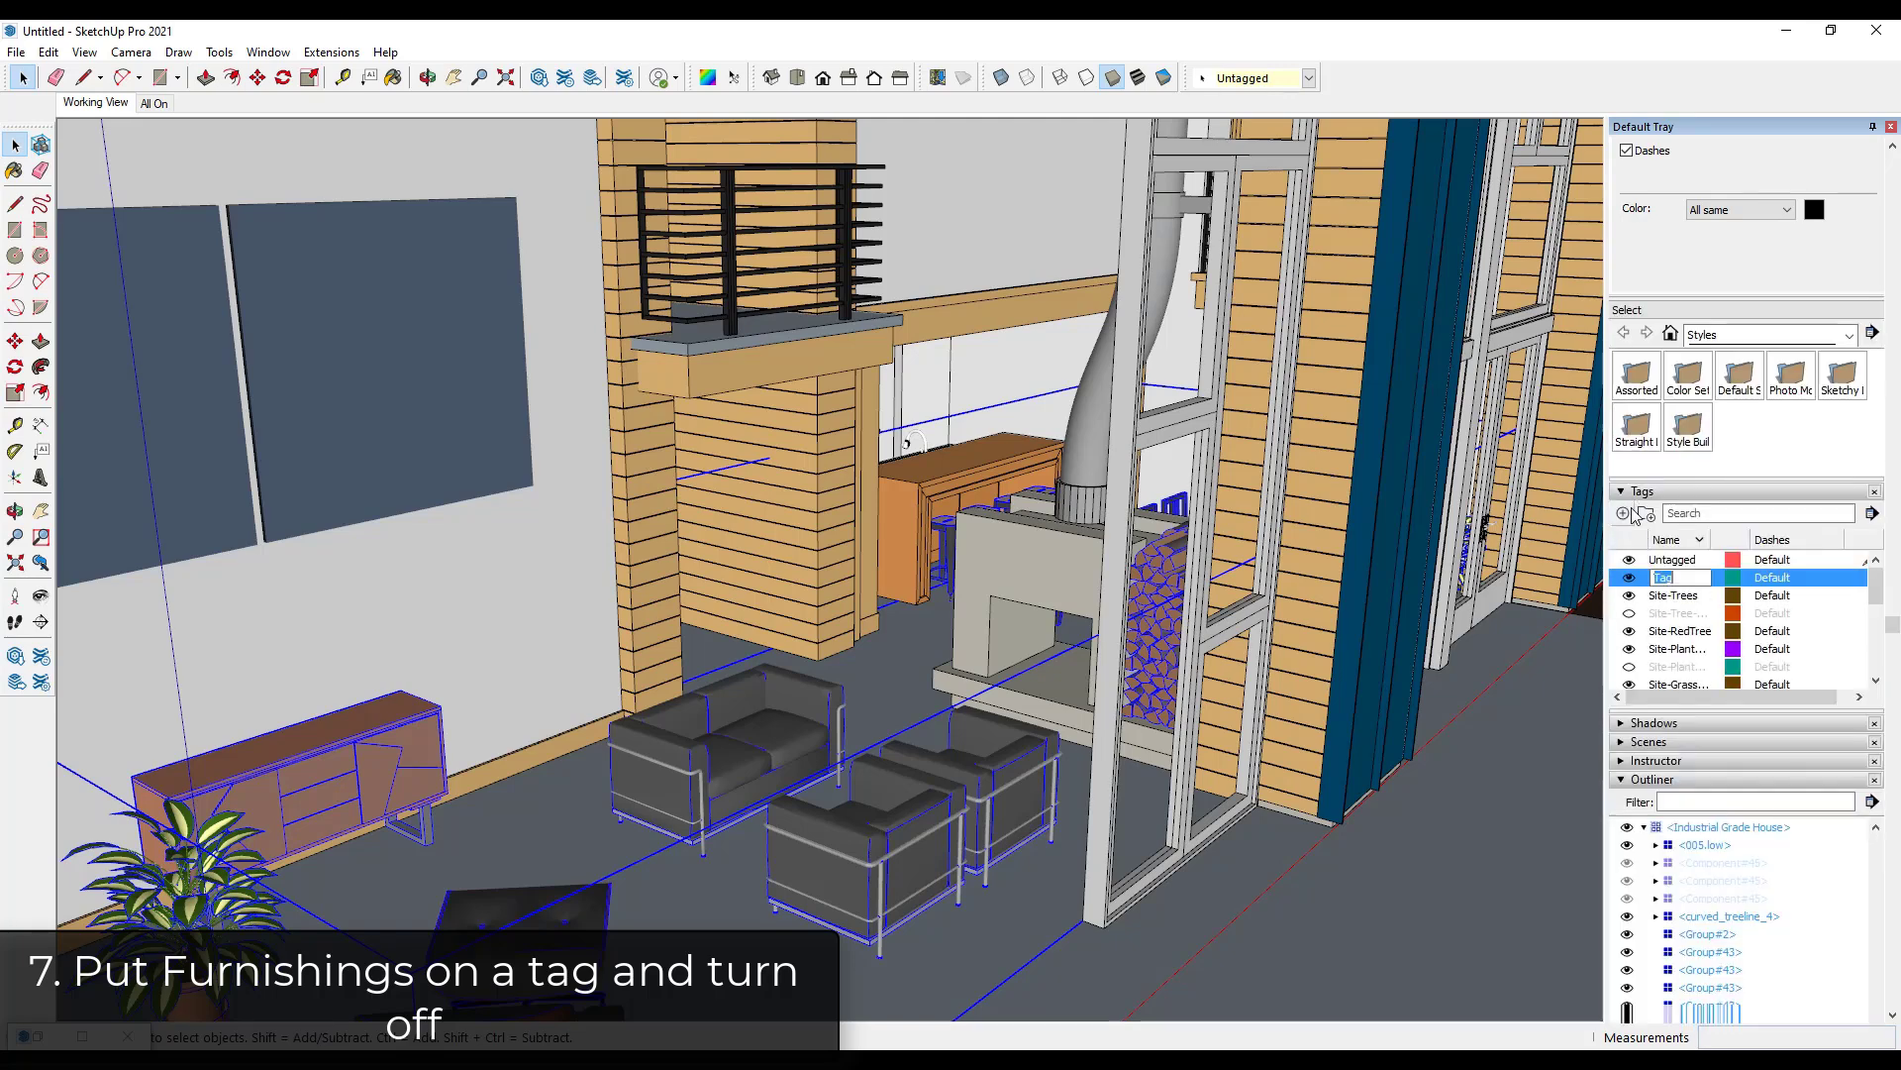
type("Furnishings")
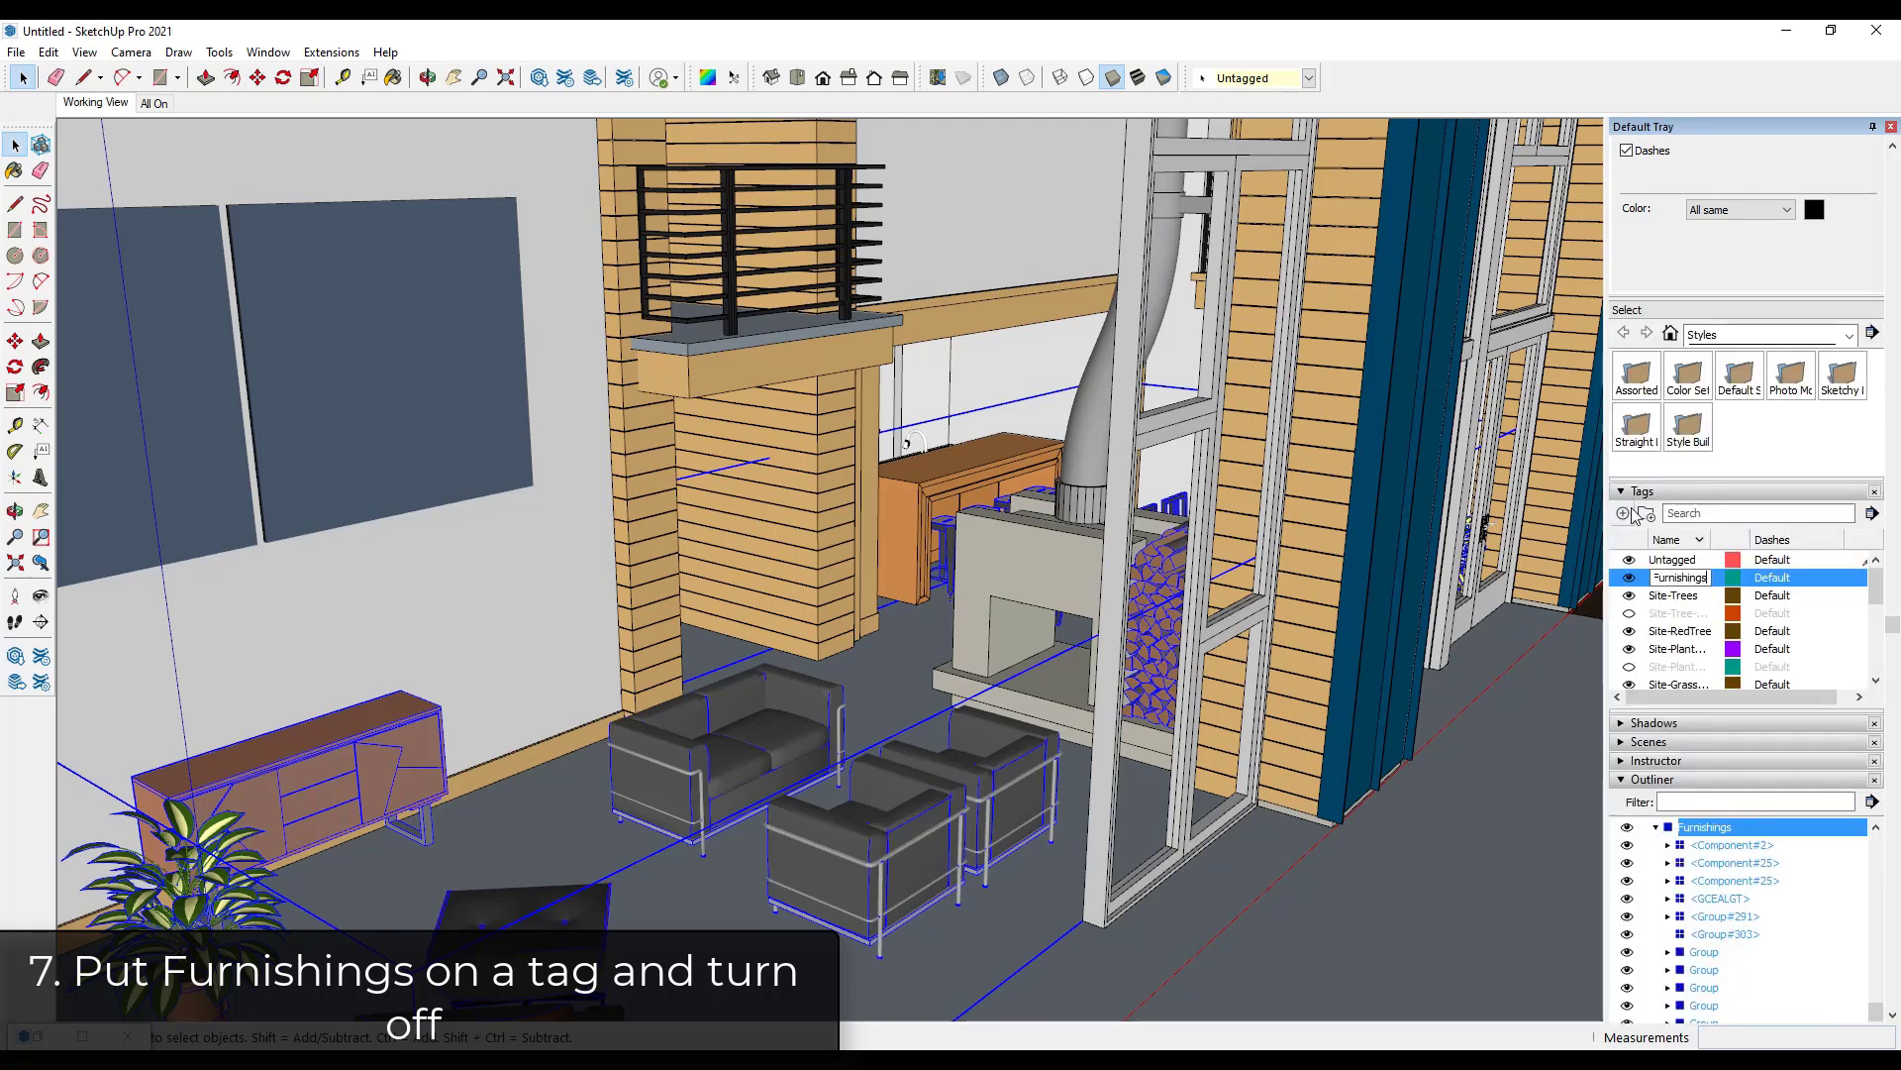
key("Return")
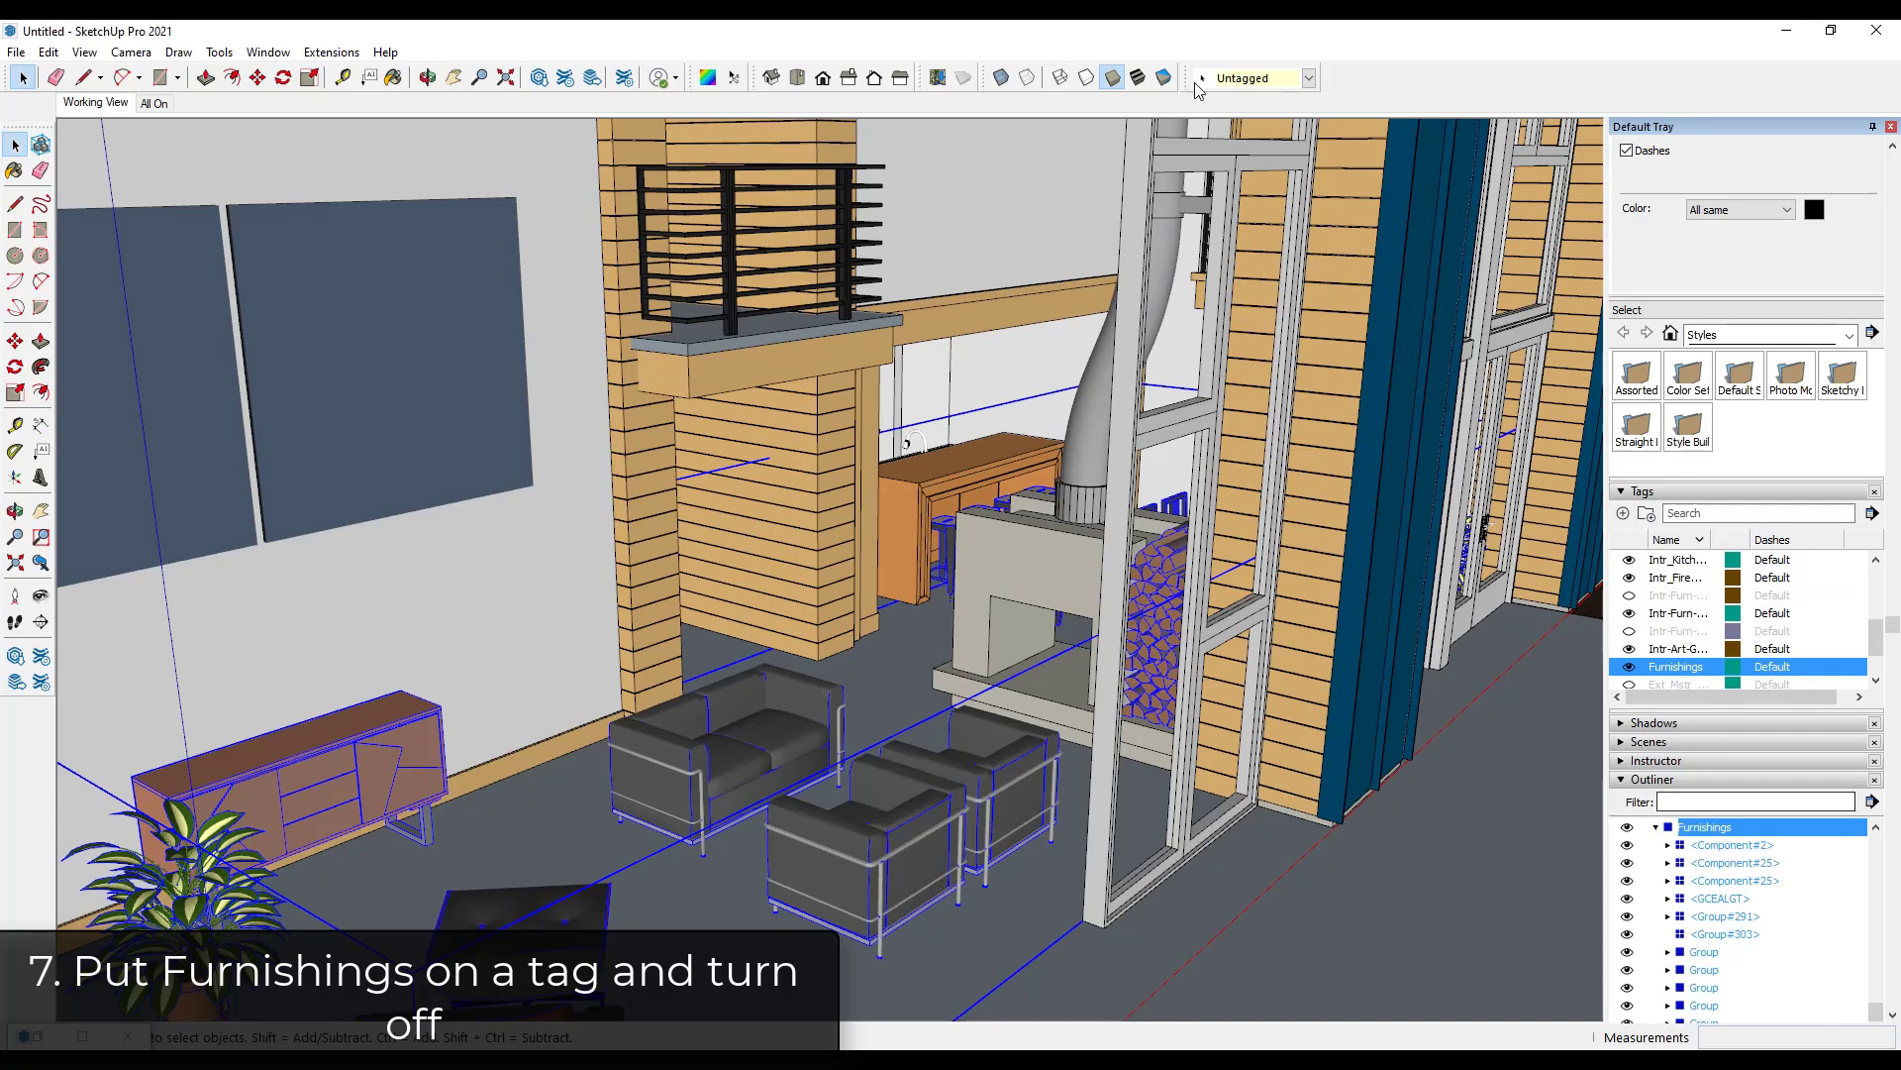
Assign the selected furniture group to the Furnishings tag and turn that tag's visibility off.
left_click(1248, 78)
left_click(1250, 163)
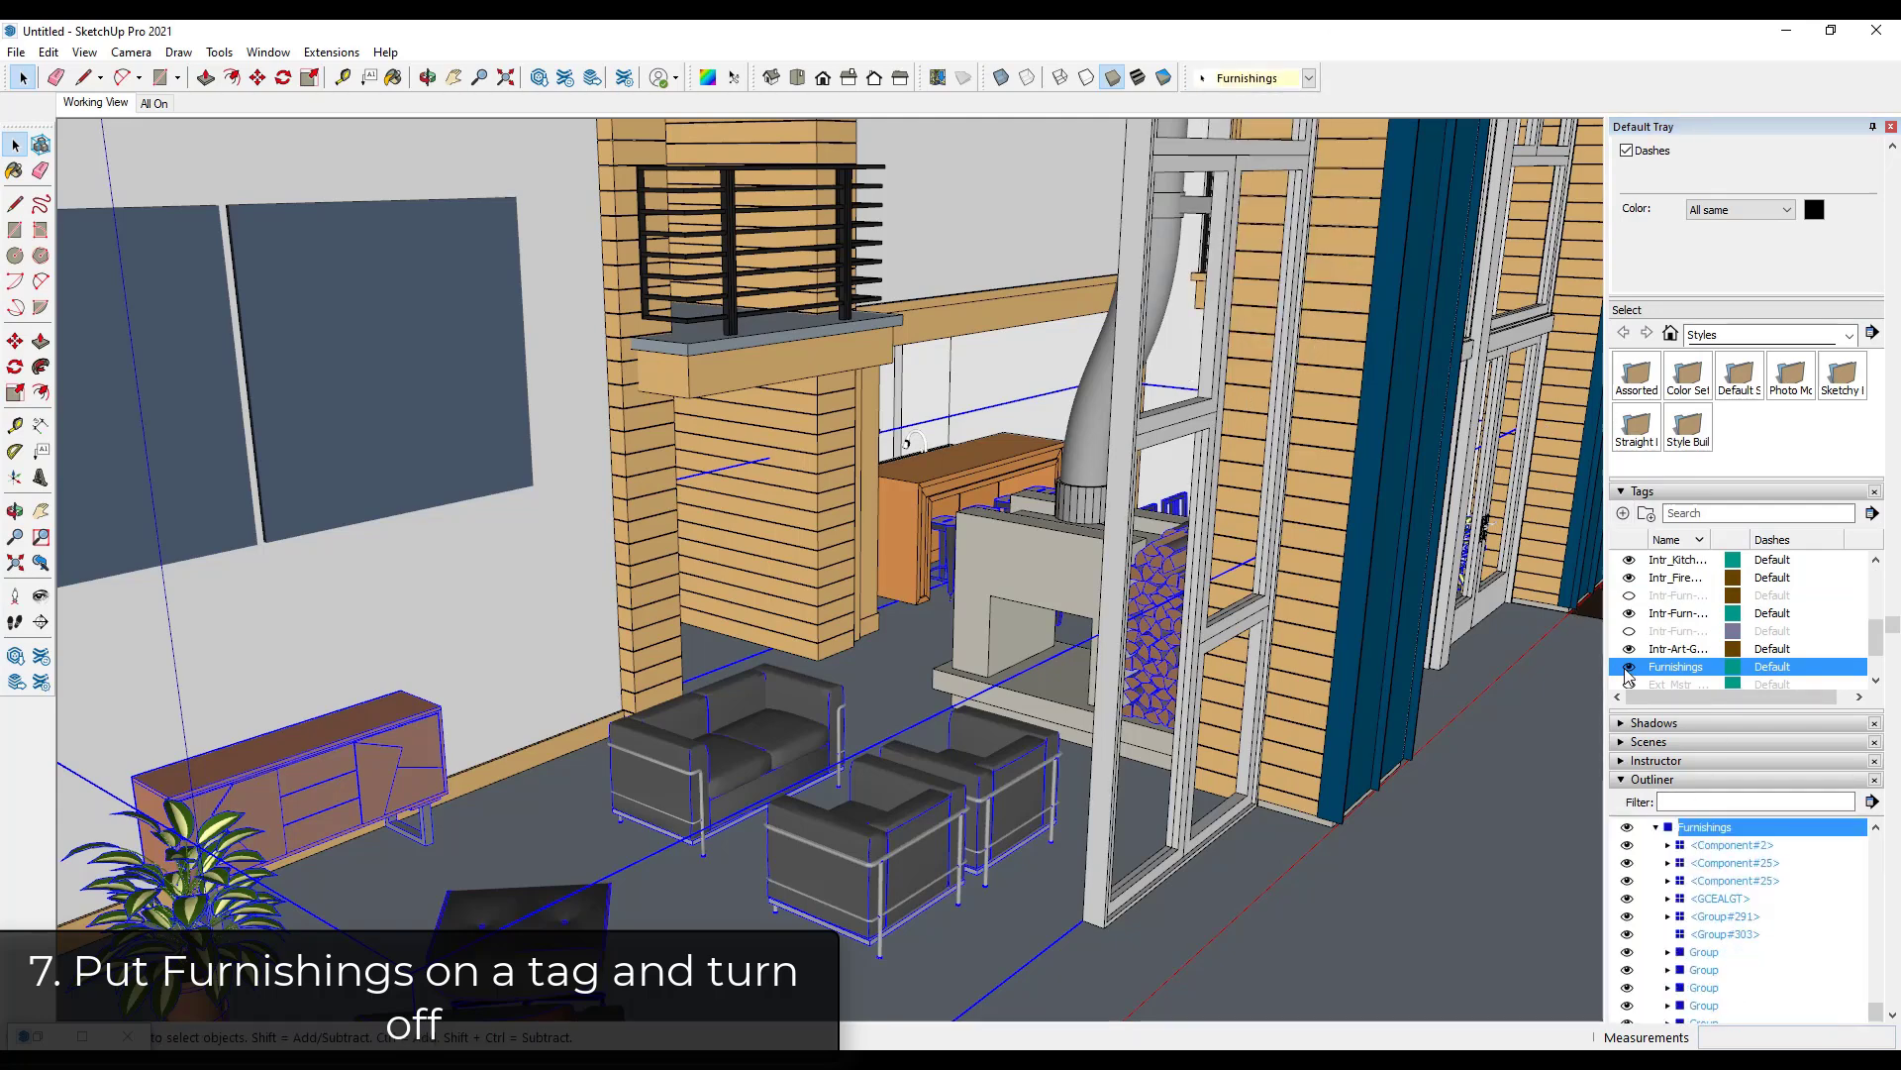
left_click(1630, 667)
Unhide the window and door frames at the glazed front corner of the house.
middle_click_drag(1042, 670, 980, 633)
scroll(959, 573, "down", 5)
middle_click_drag(664, 500, 312, 206)
left_click(48, 53)
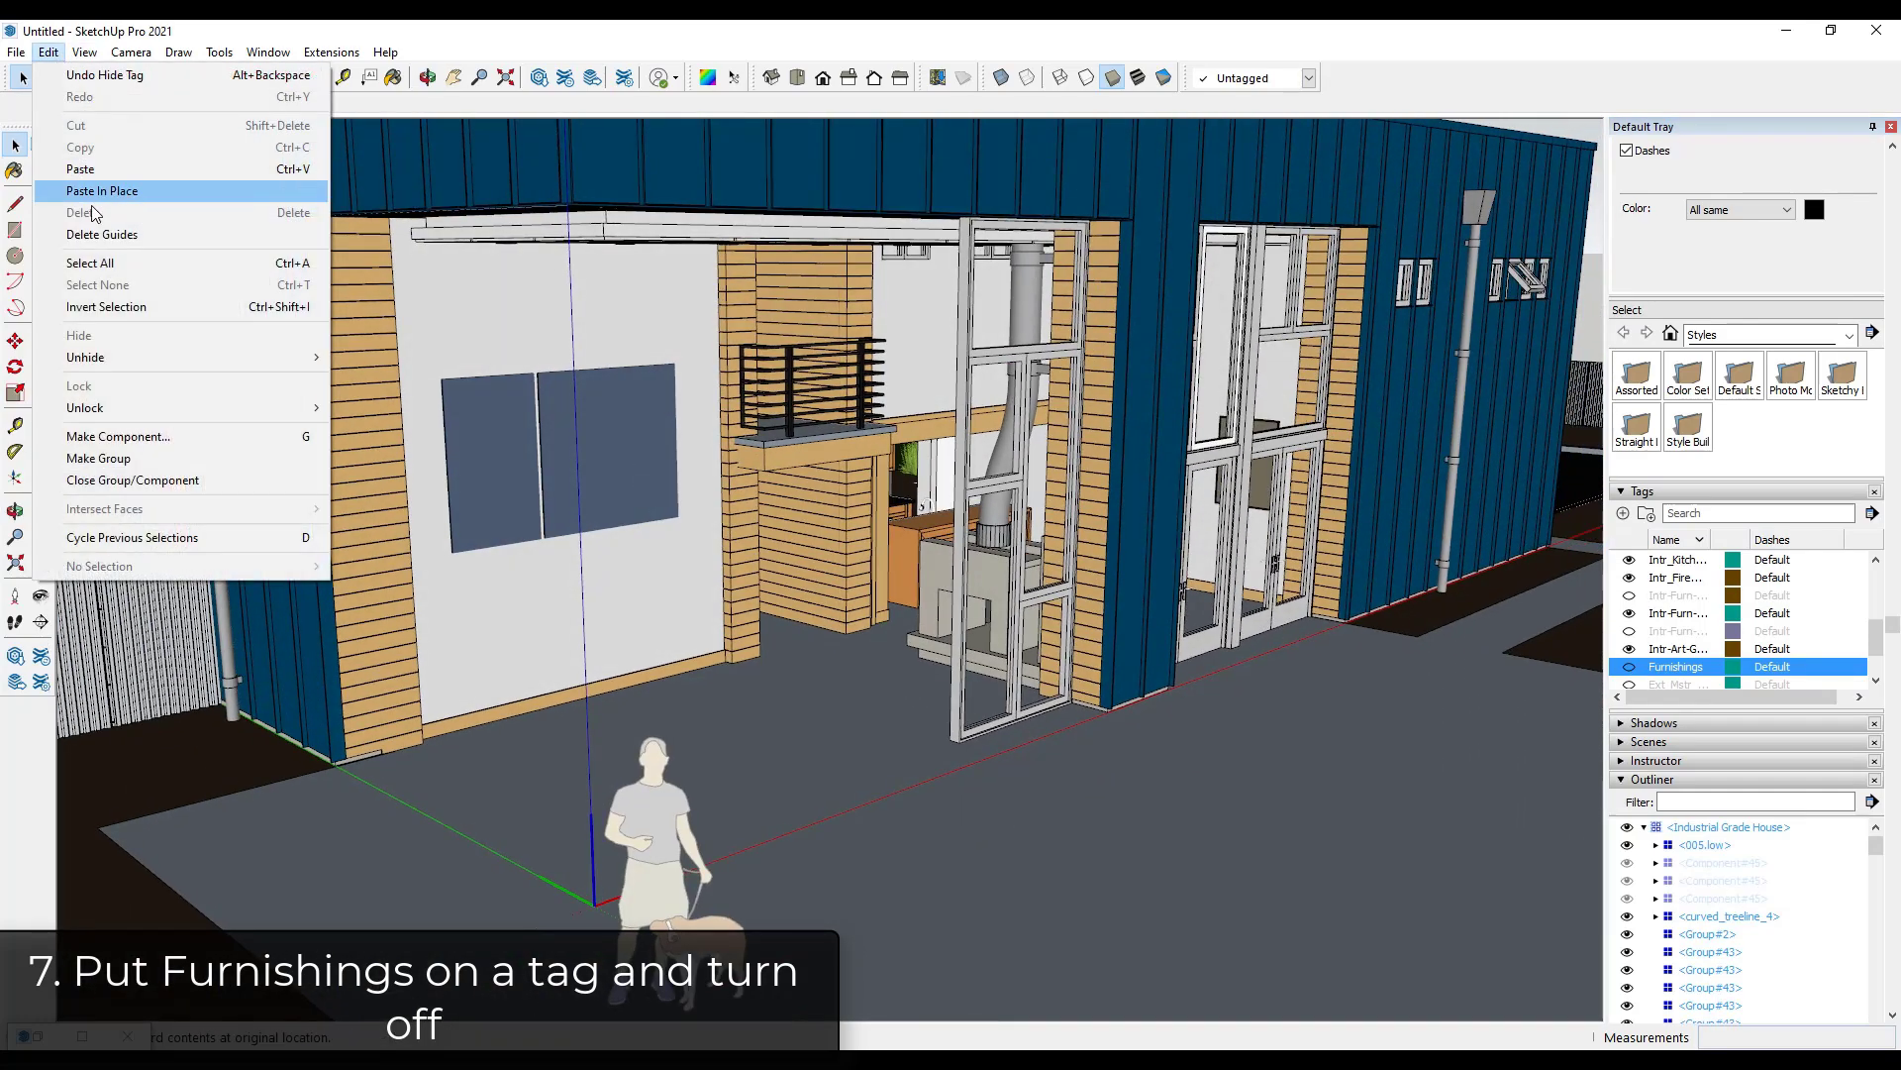
mouse_move(100, 367)
left_click(404, 406)
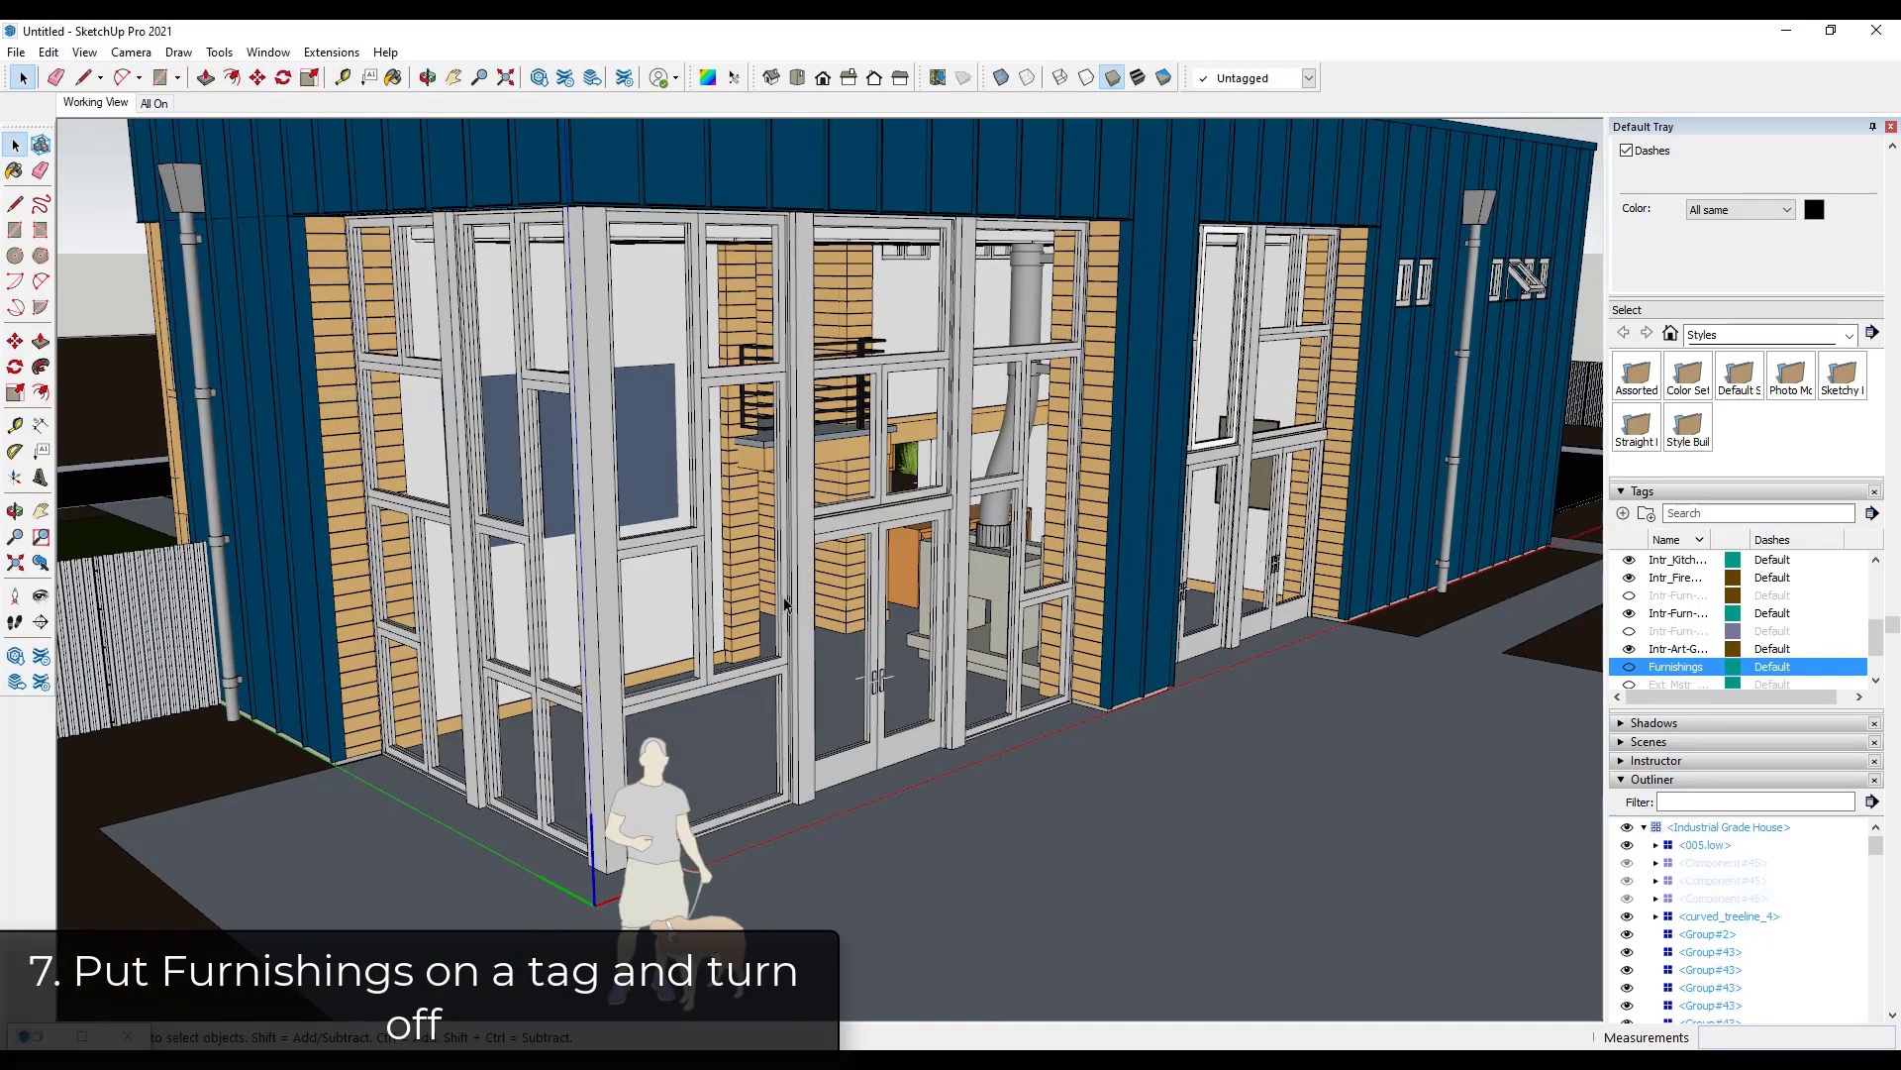
Update the Working View scene with an exterior view of the glazed front corner and the Furnishings tag off.
middle_click_drag(909, 520, 931, 515)
scroll(1203, 407, "up", 2)
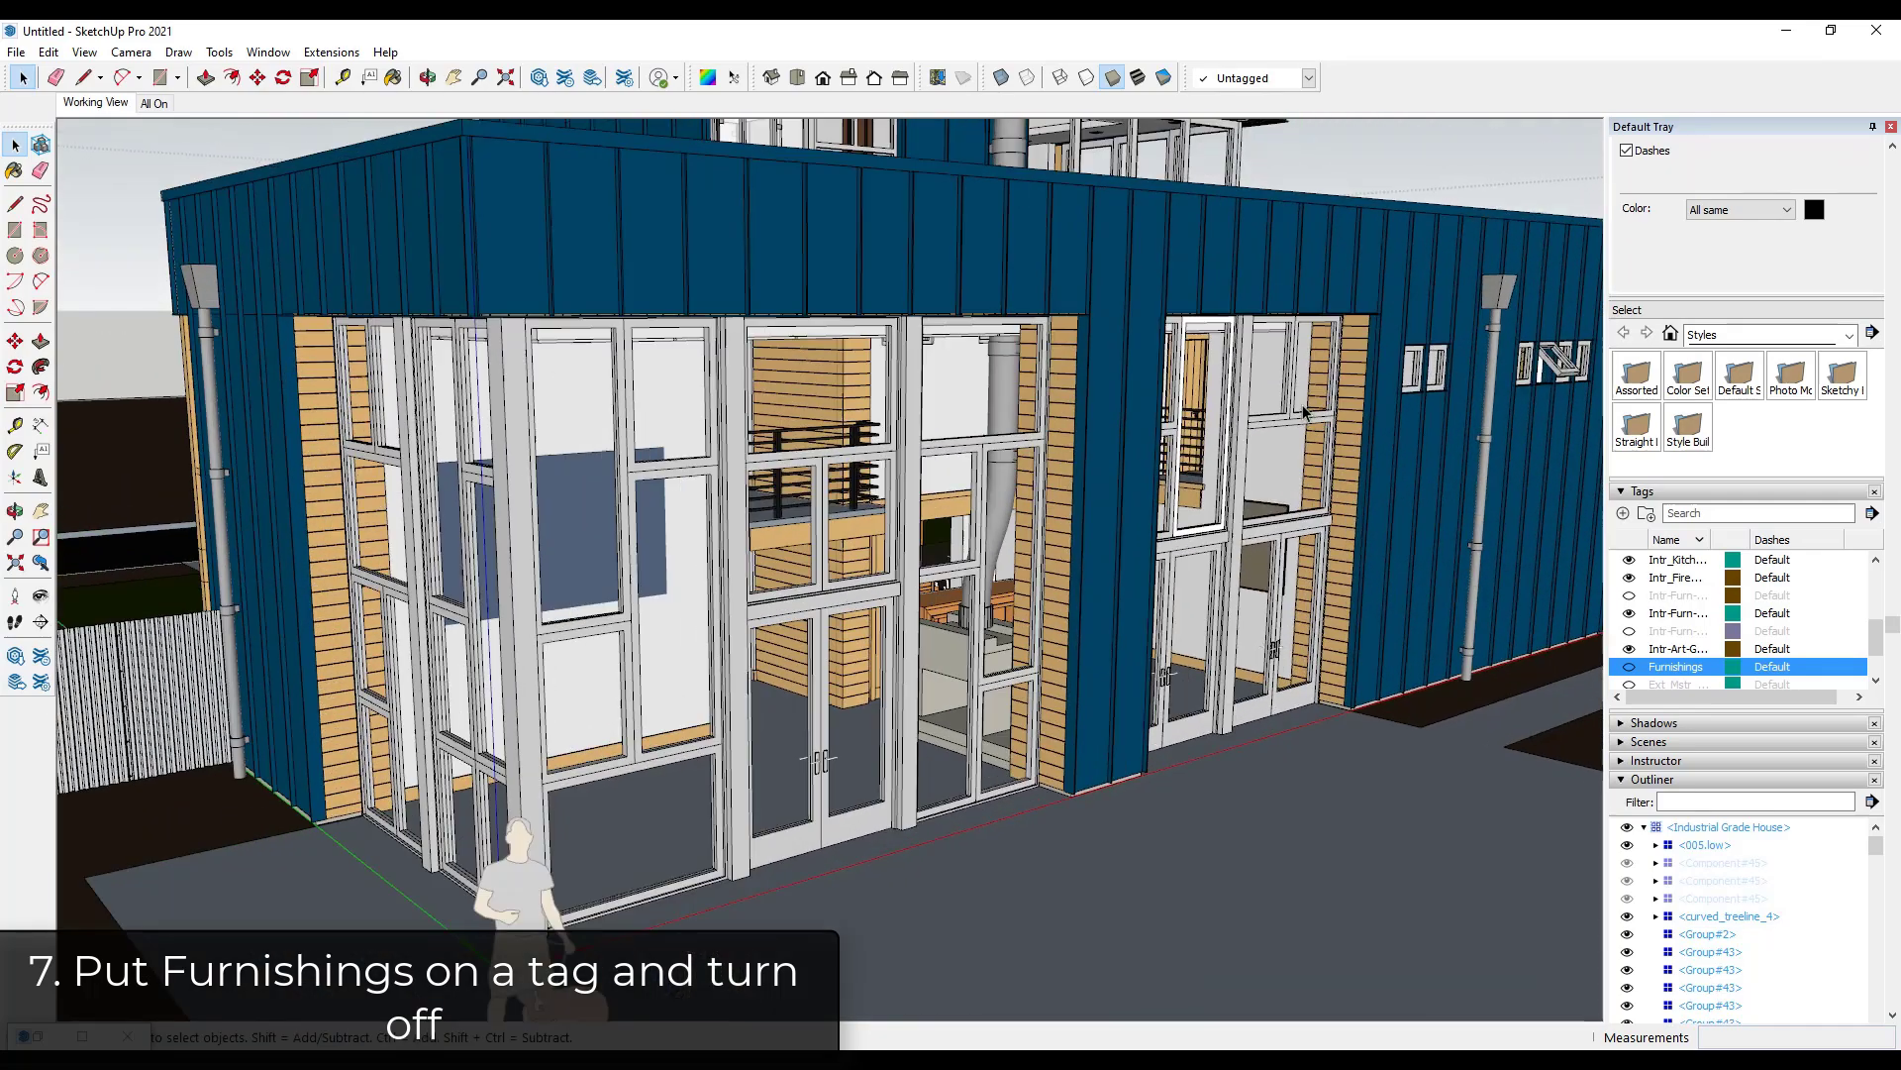
middle_click_drag(1203, 407, 1007, 420)
scroll(1007, 420, "down", 3)
middle_click_drag(1317, 396, 1164, 570)
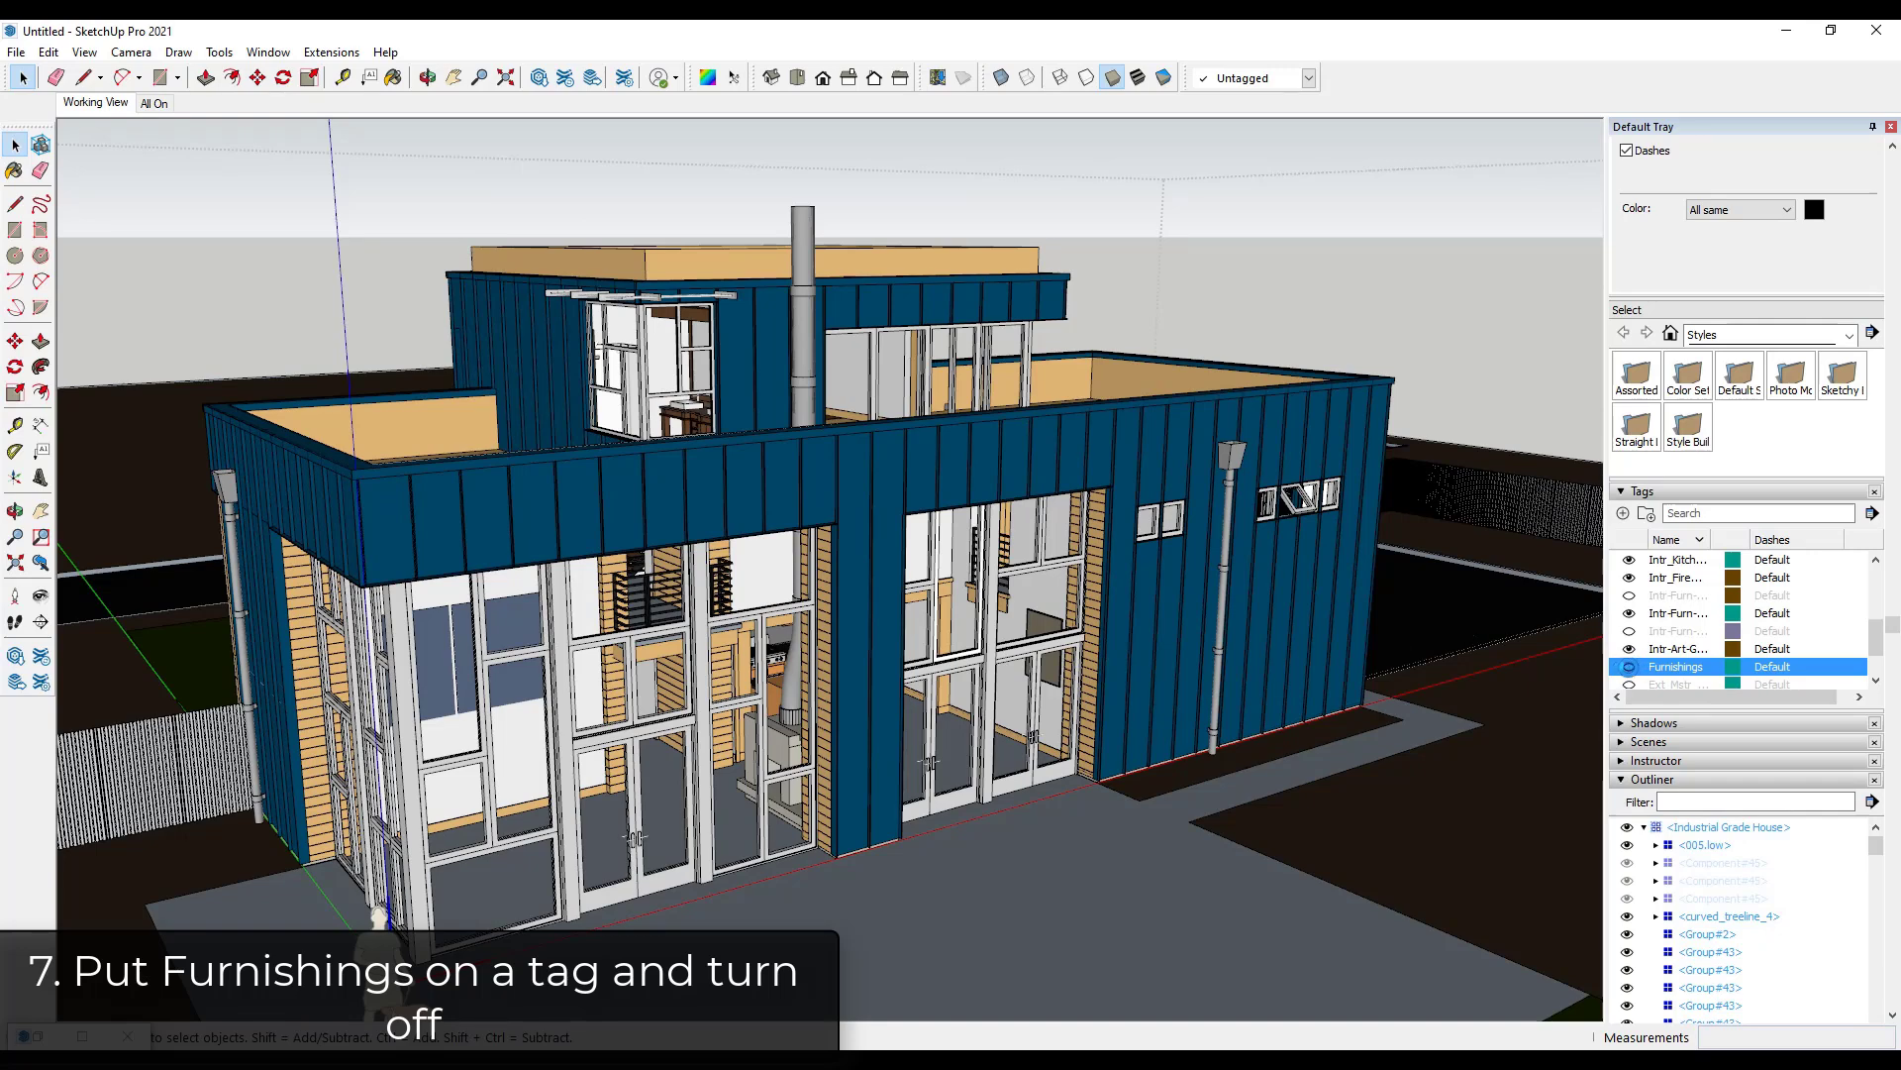
middle_click_drag(435, 892, 633, 643)
right_click(117, 104)
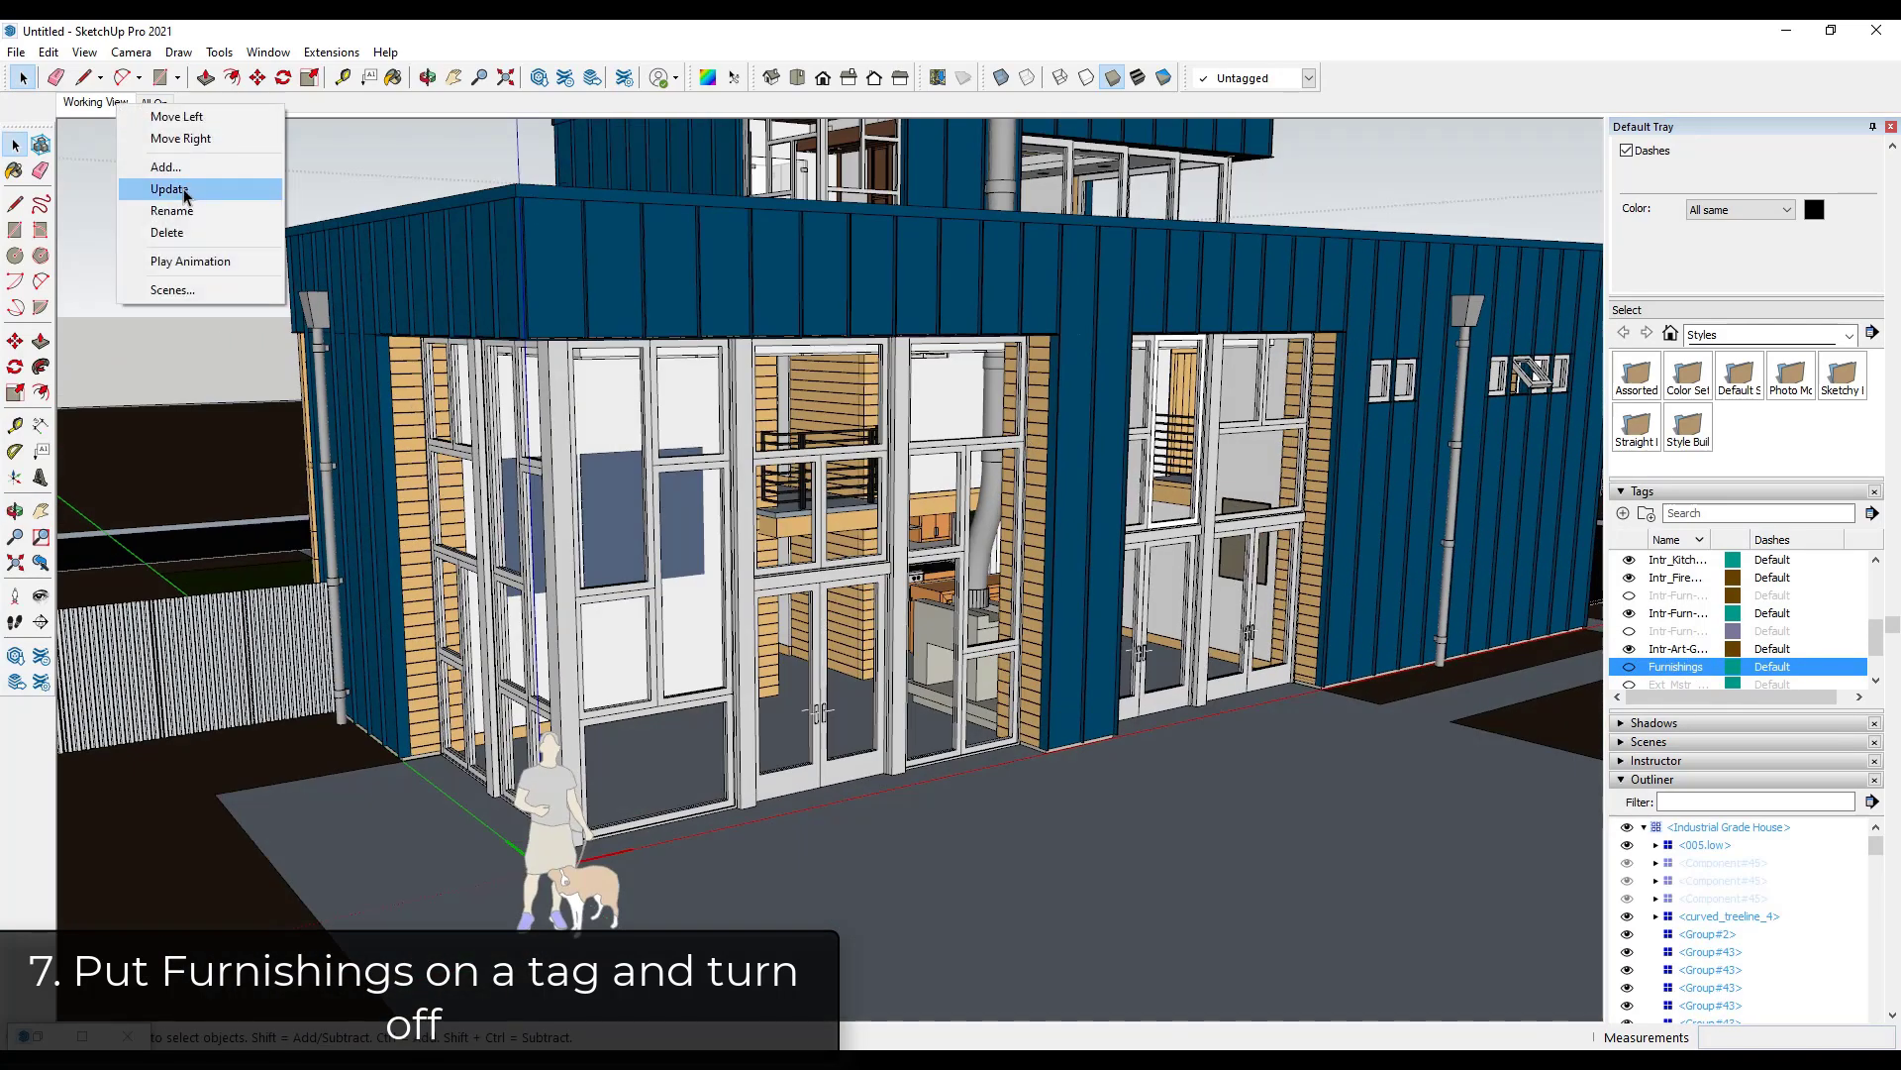
left_click(185, 194)
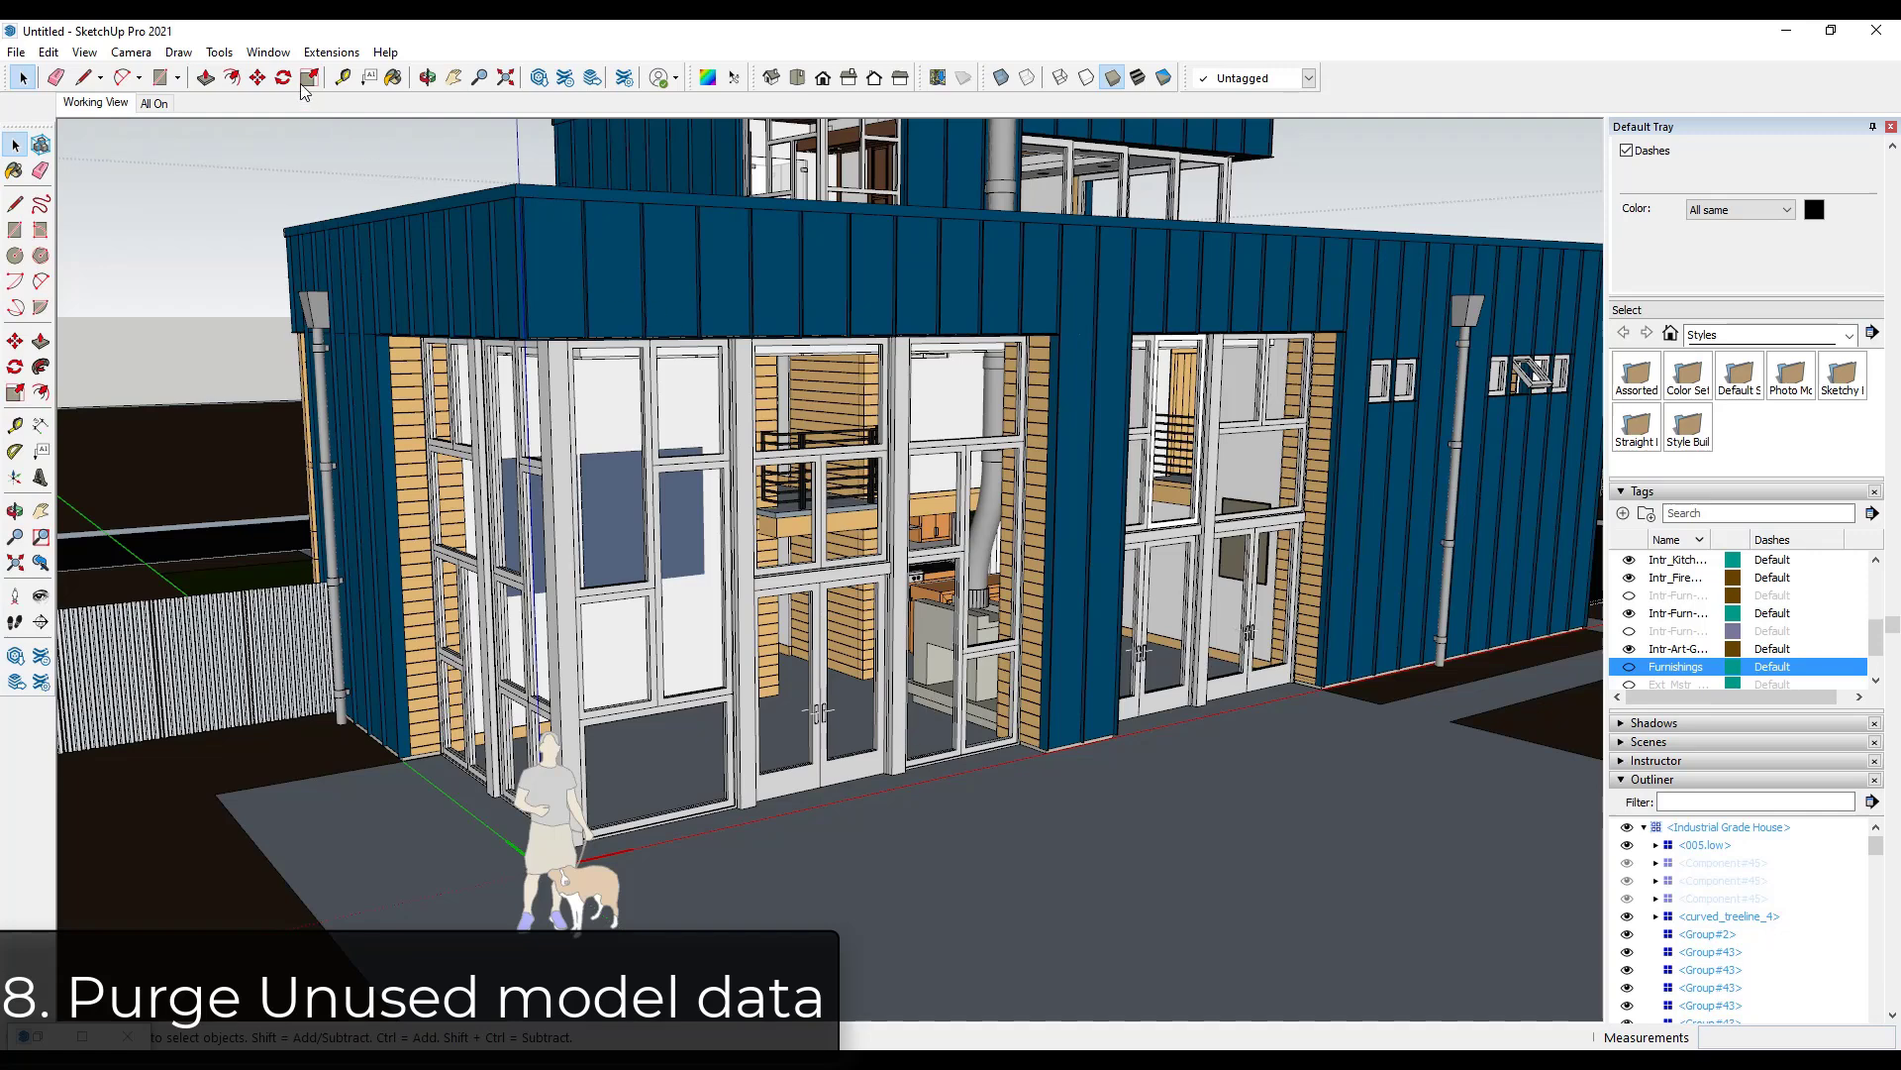
Review the entire model's statistics in Model Info, including nested components, and purge the unused model data.
left_click(269, 52)
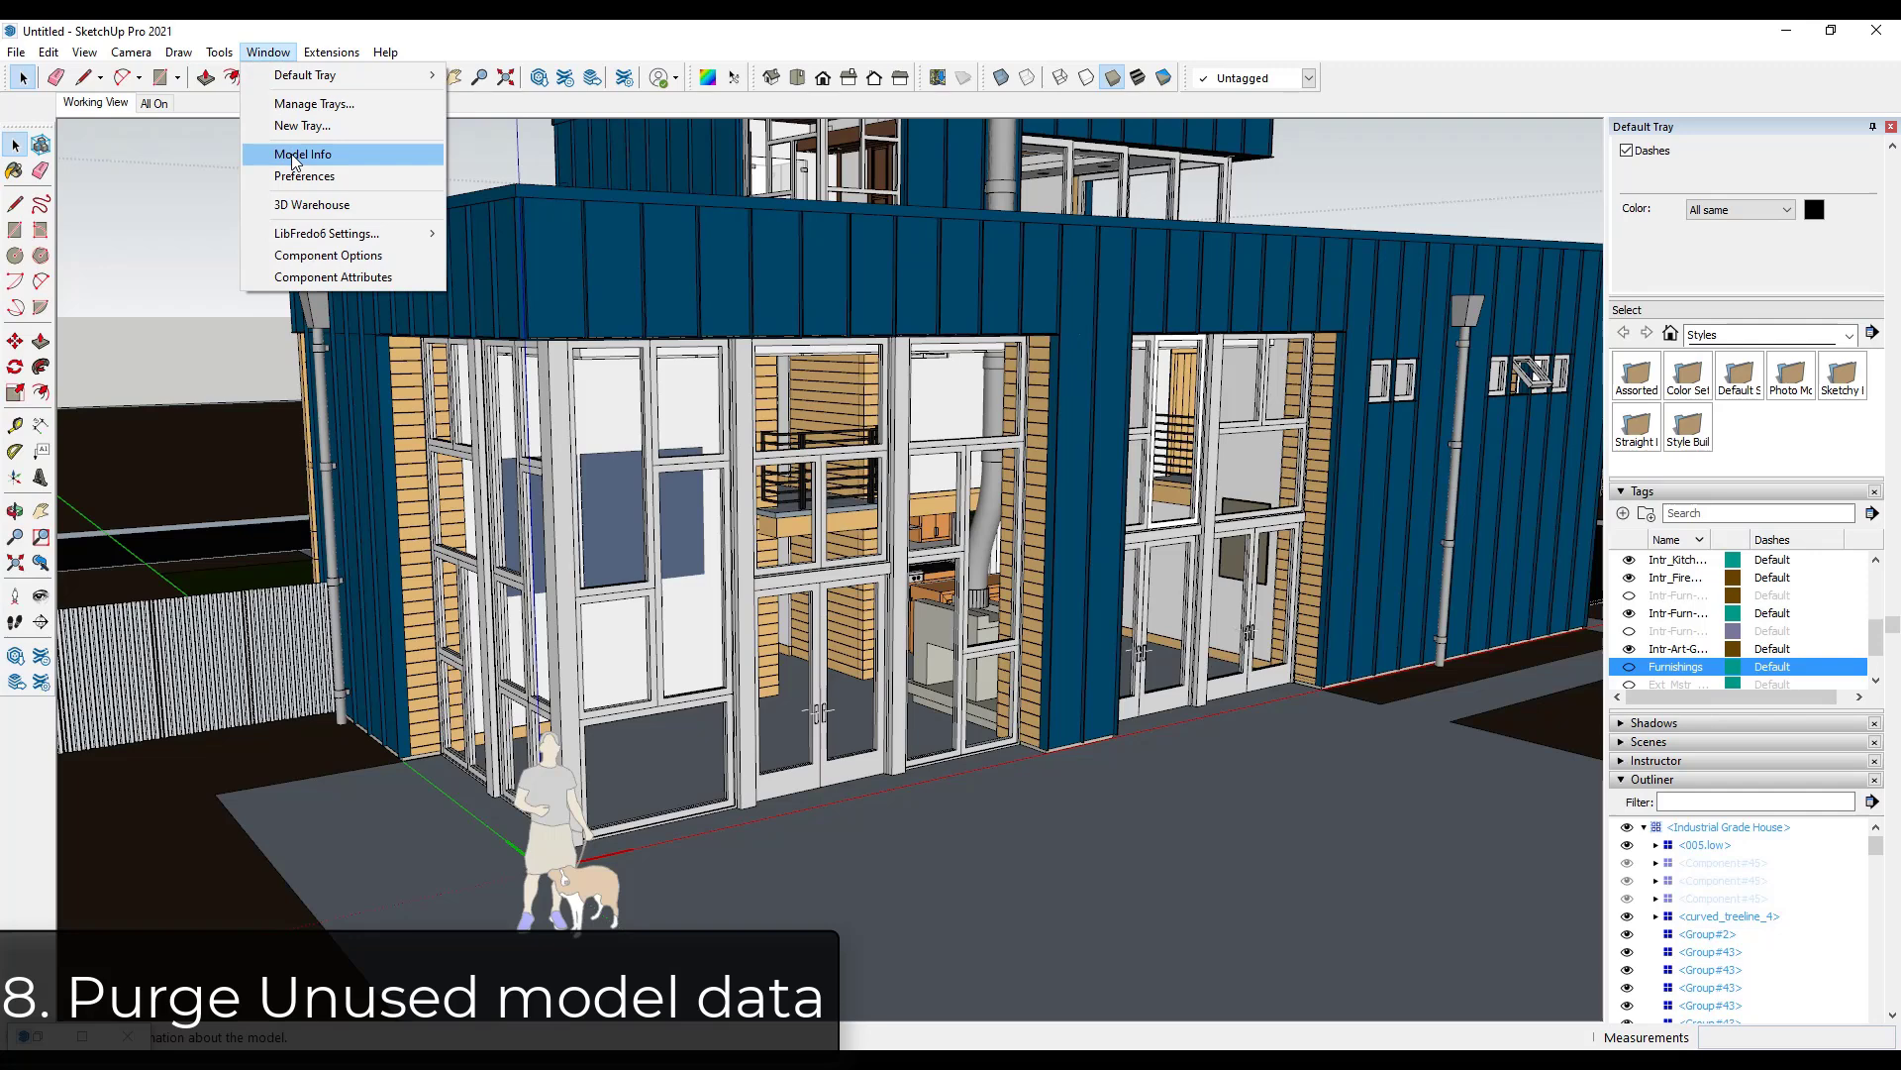
left_click(297, 155)
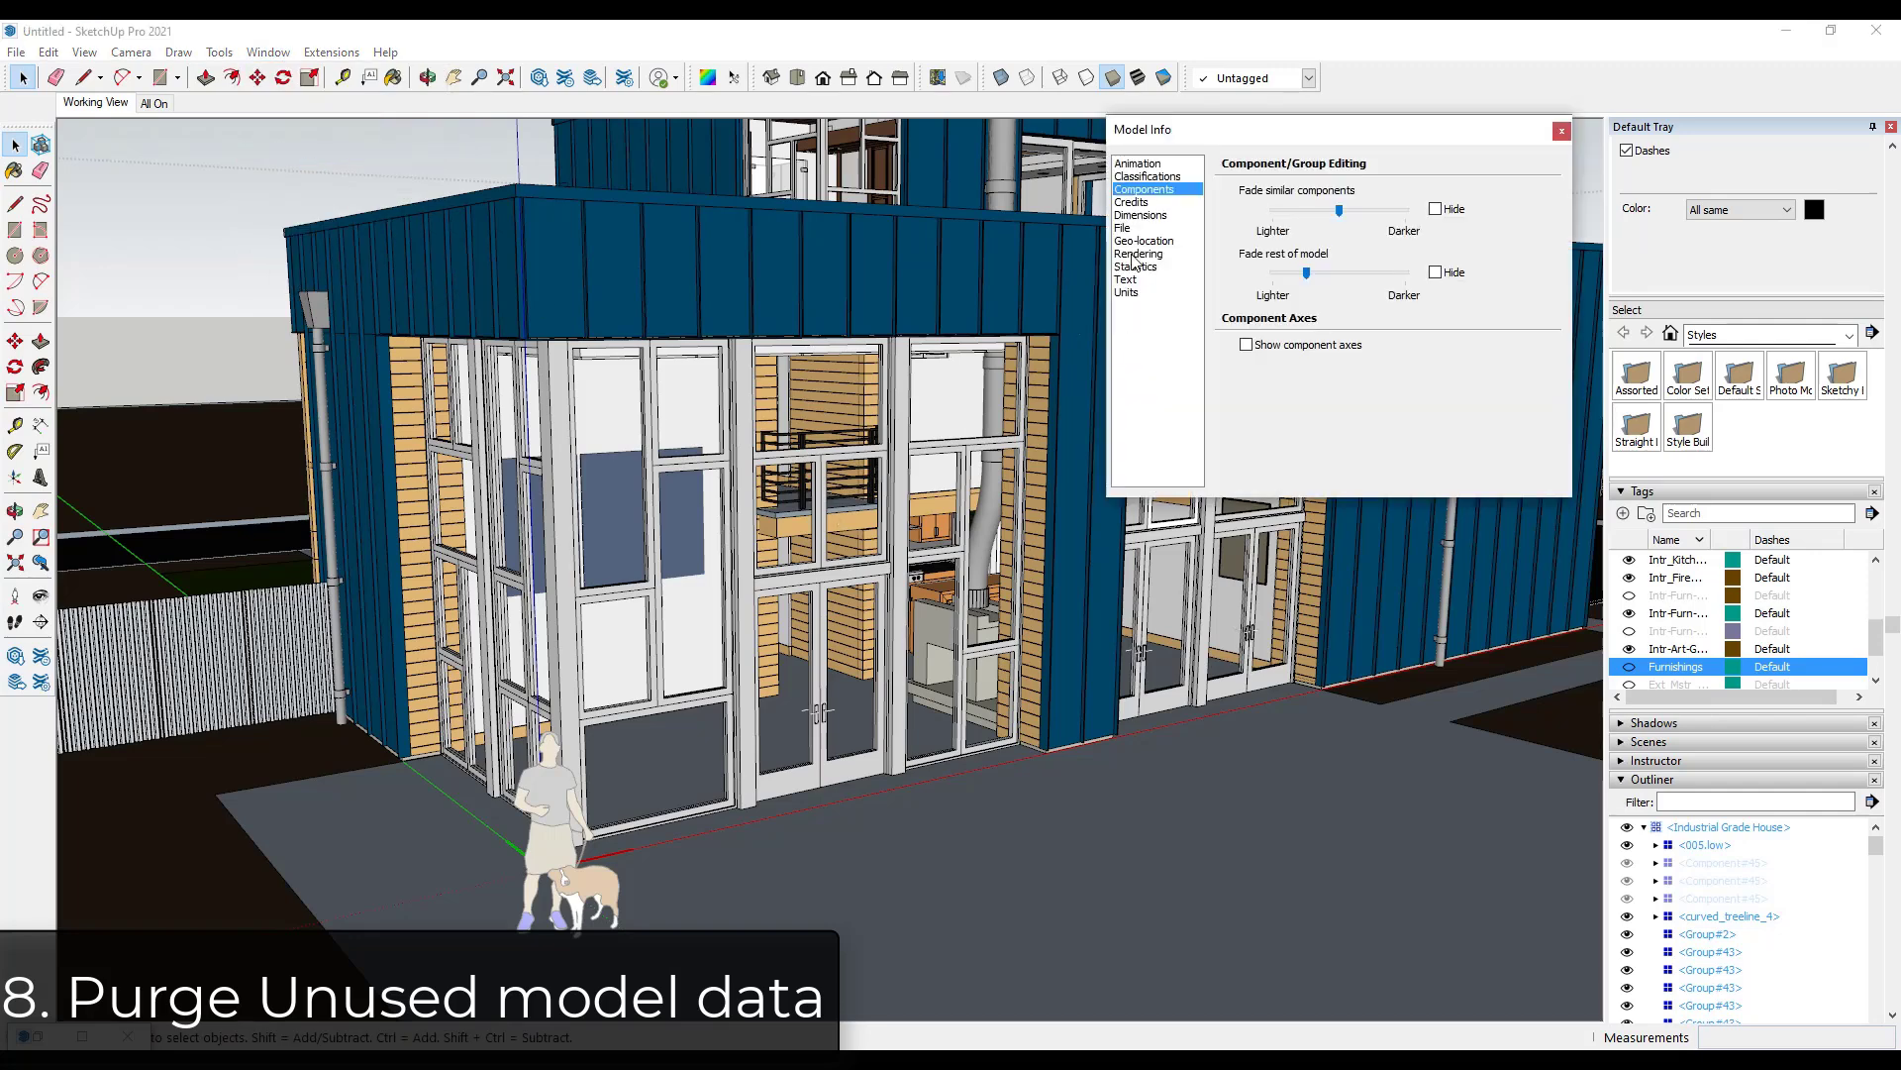
left_click(1136, 268)
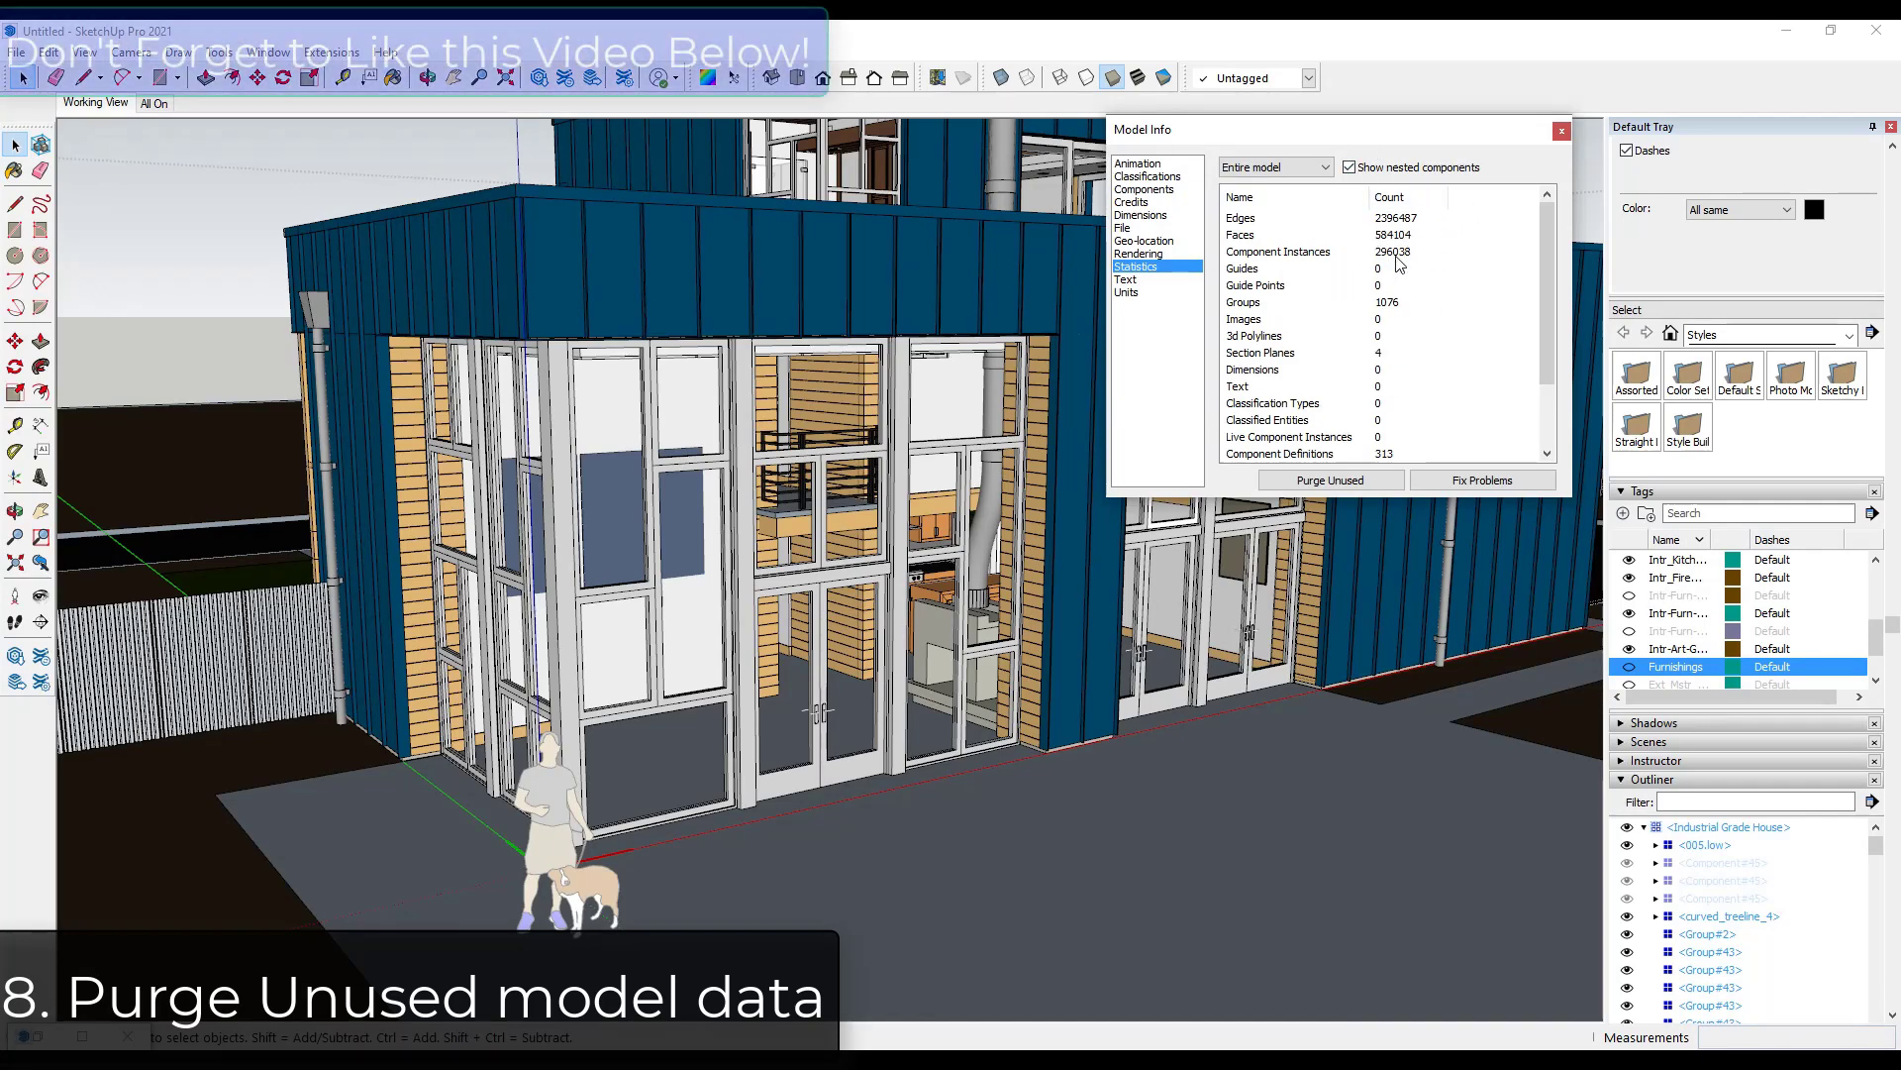
scroll(1407, 418, "down", 1)
scroll(1409, 418, "down", 1)
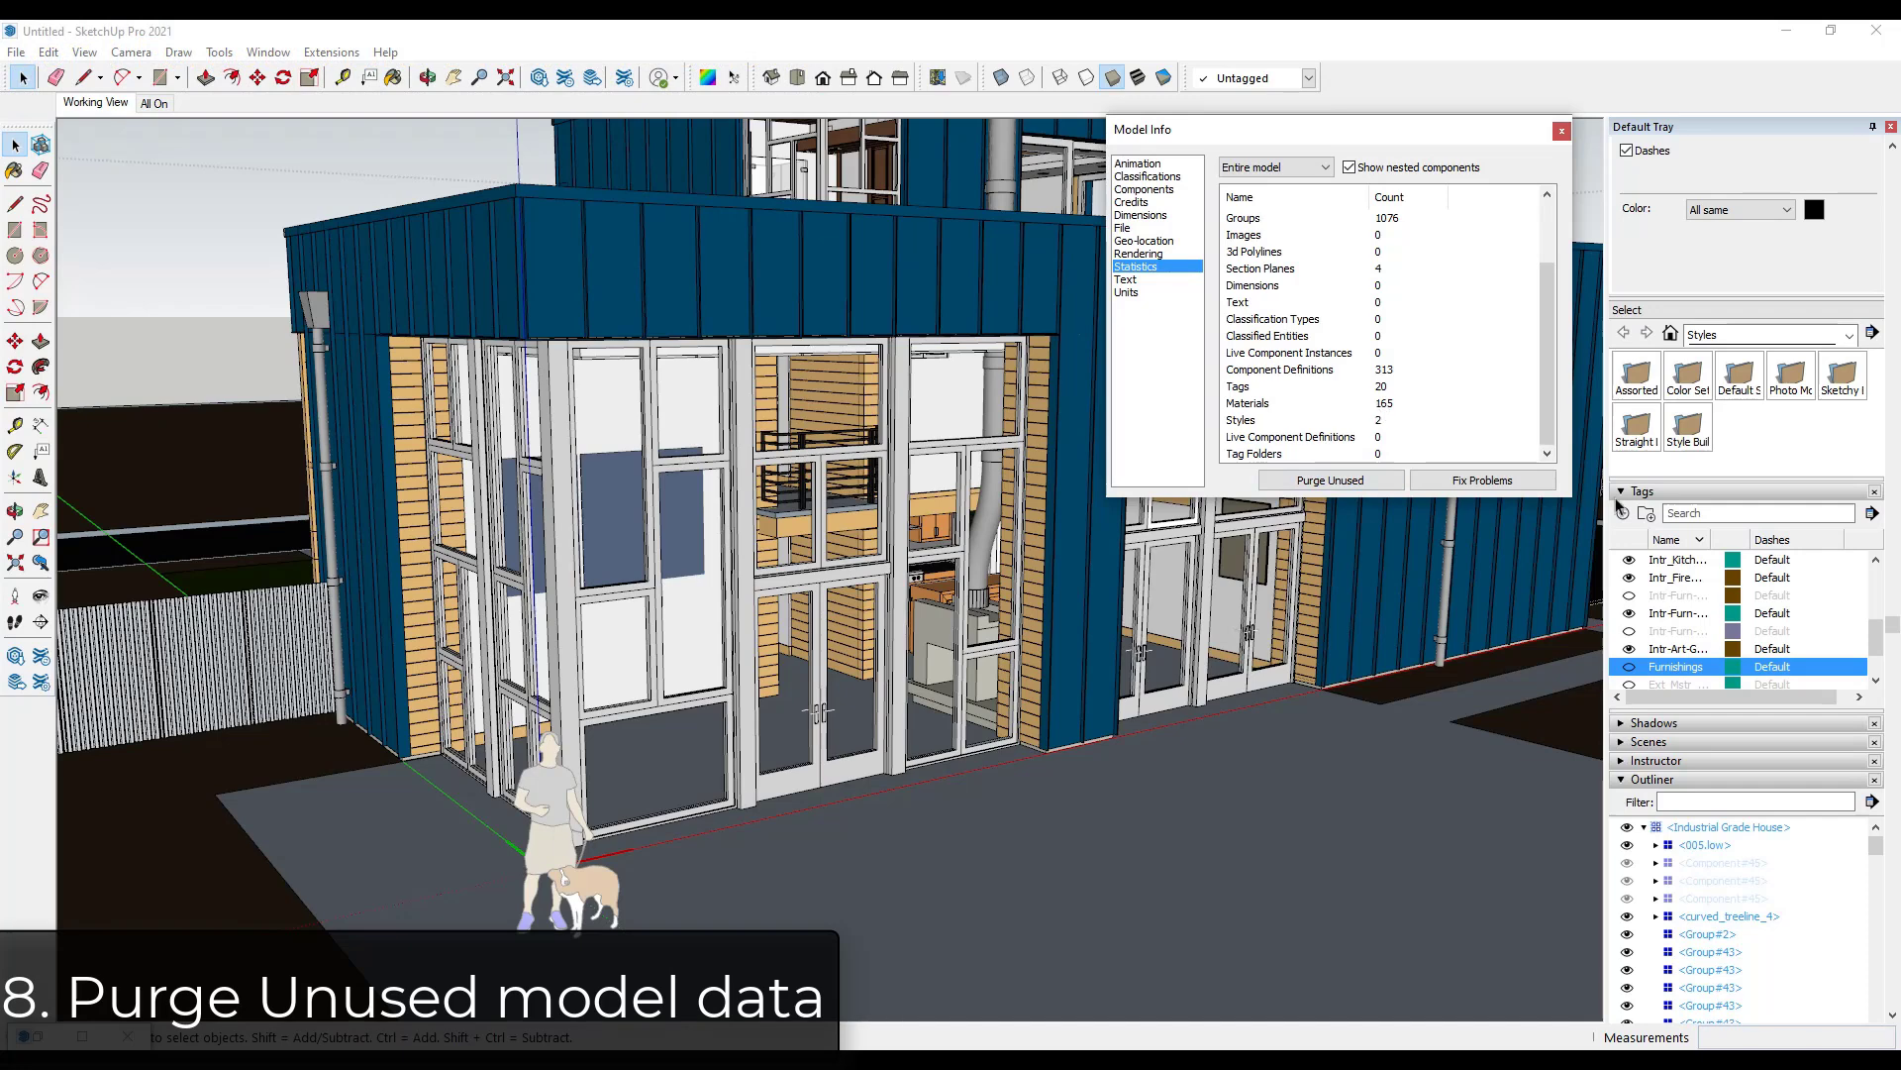
scroll(1420, 414, "up", 2)
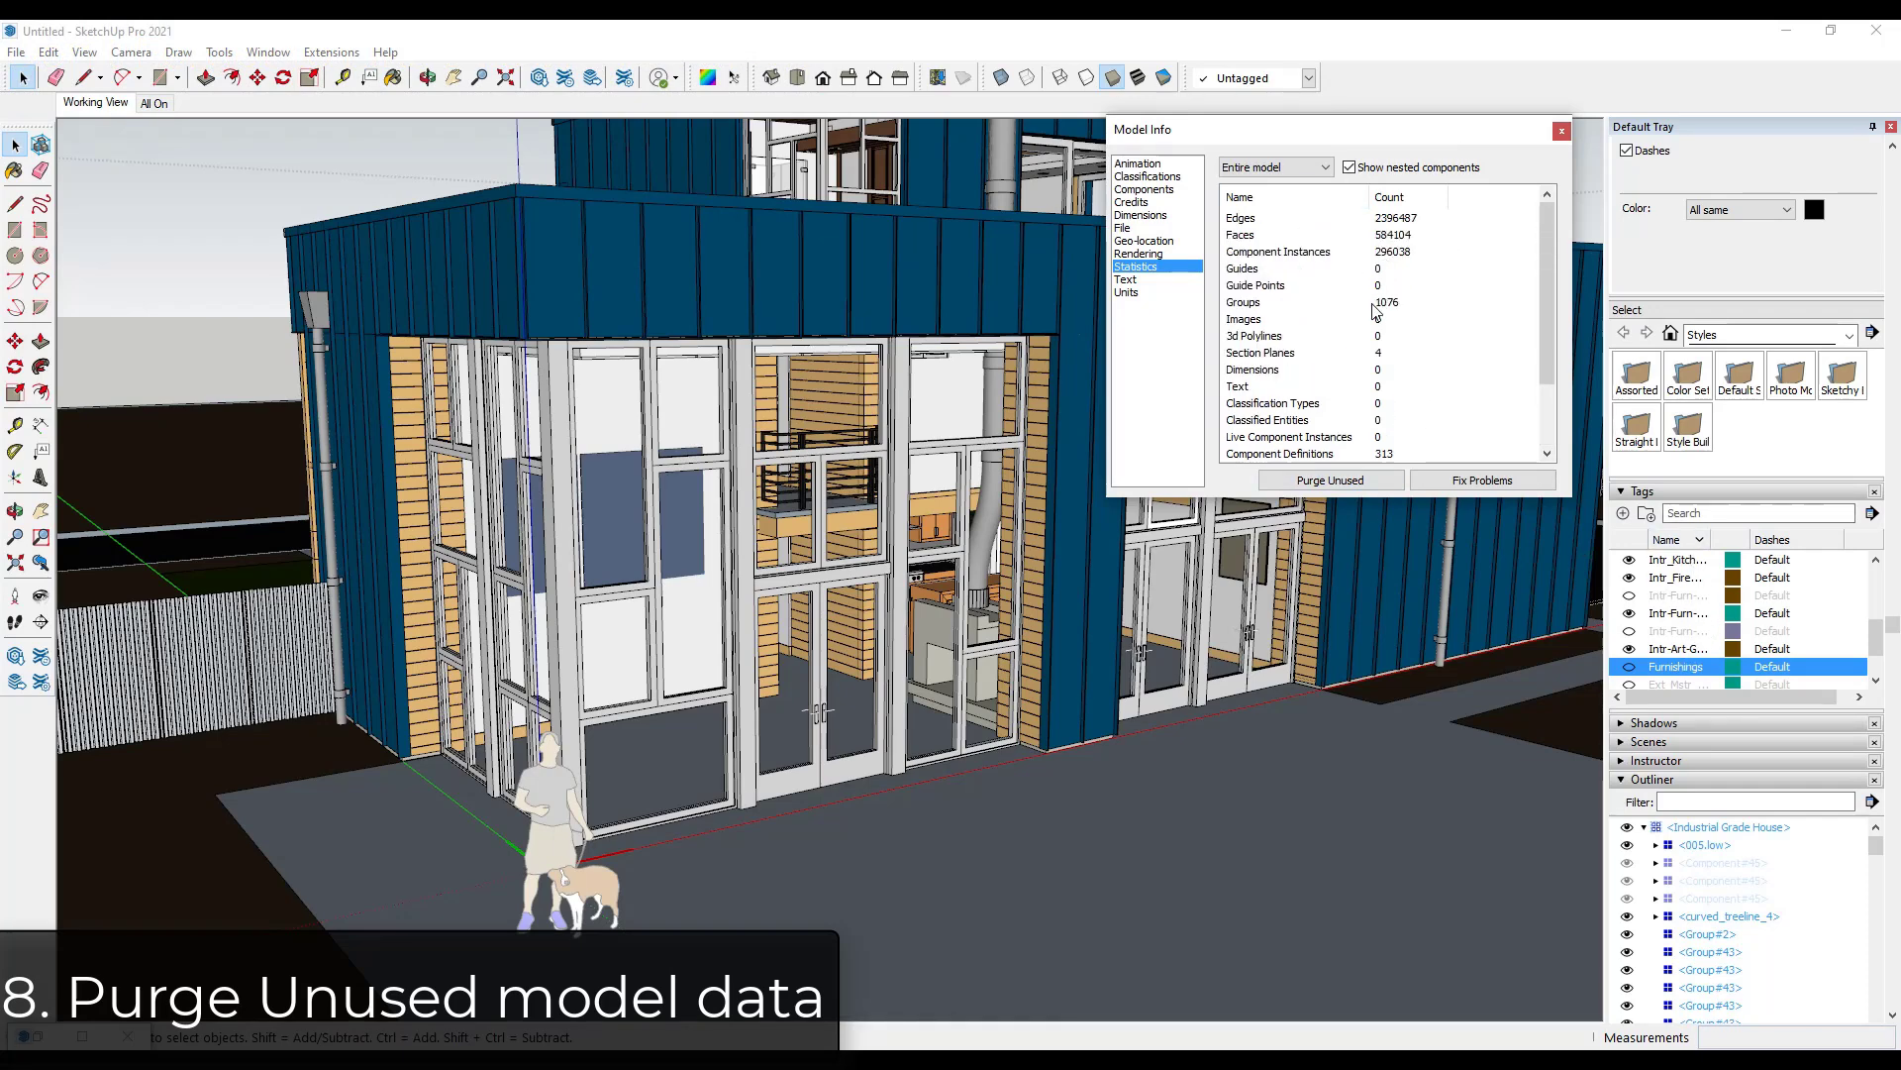
scroll(1374, 311, "down", 2)
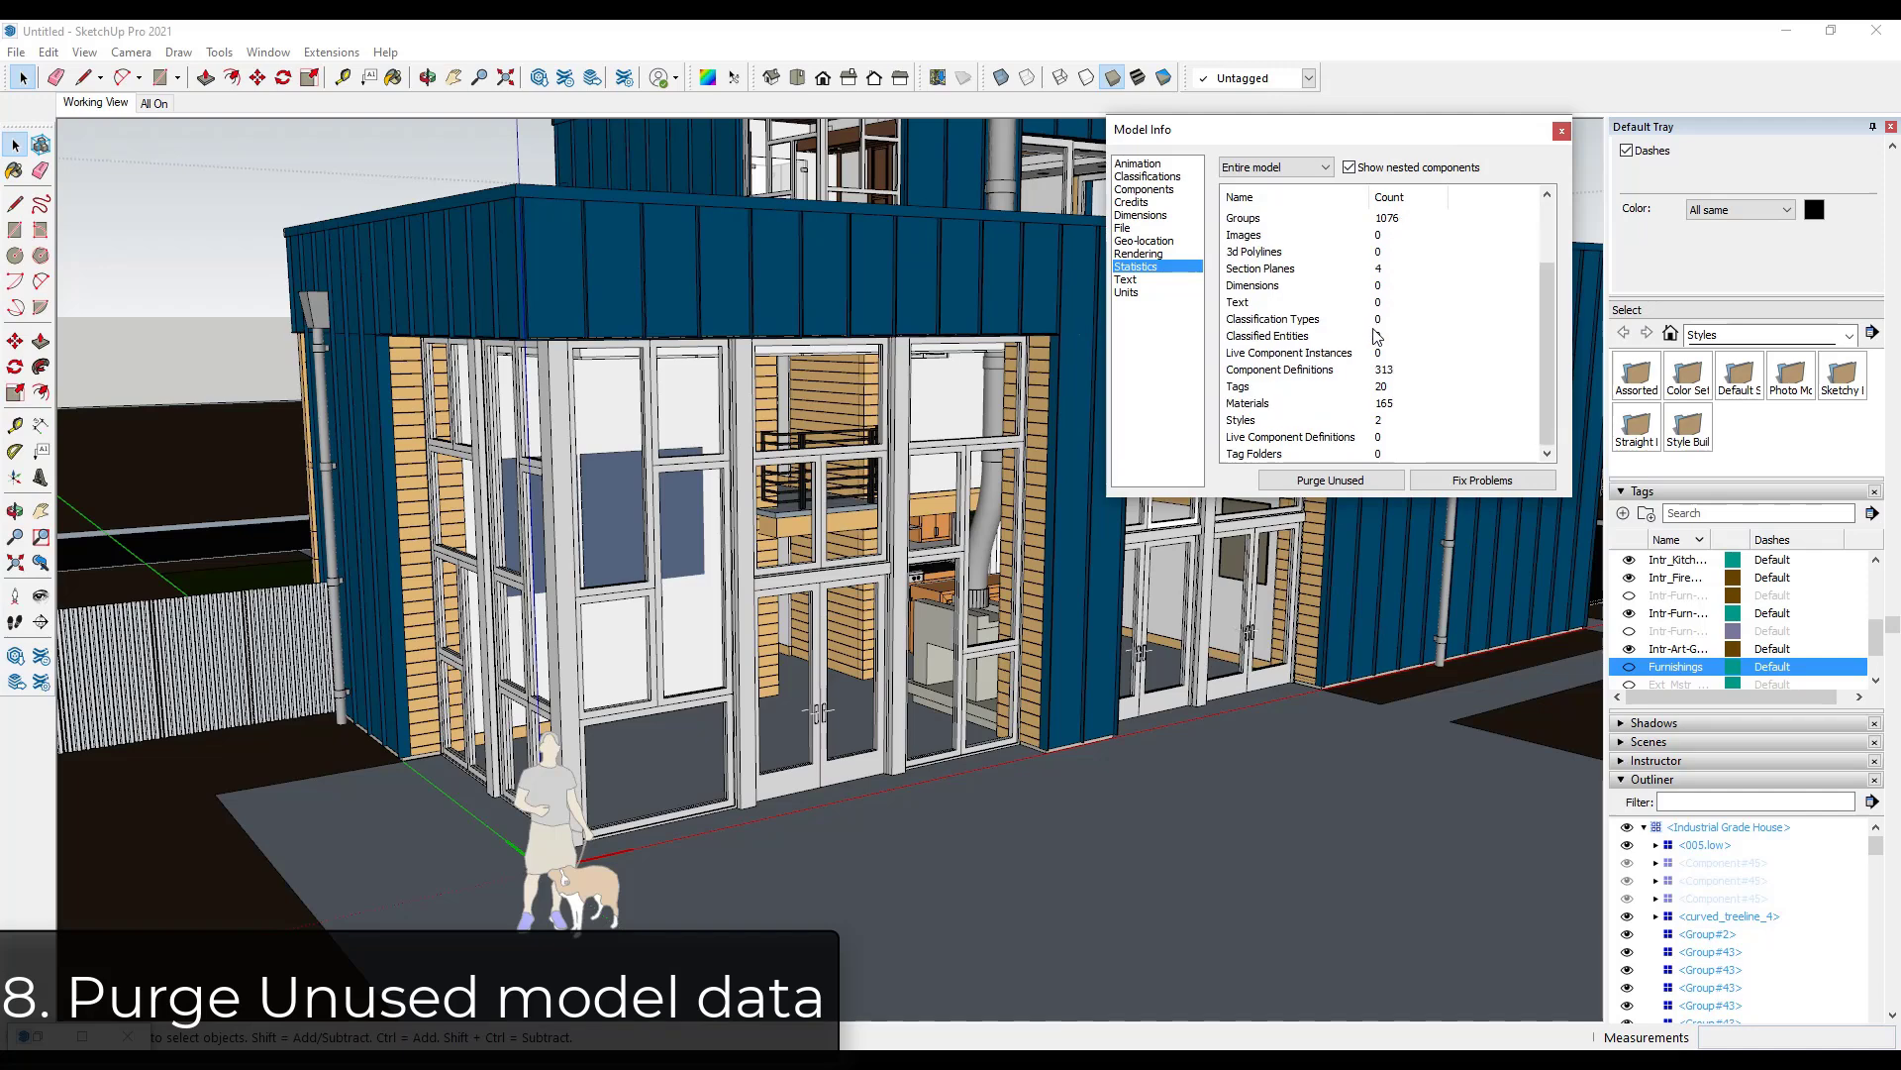
left_click(1344, 485)
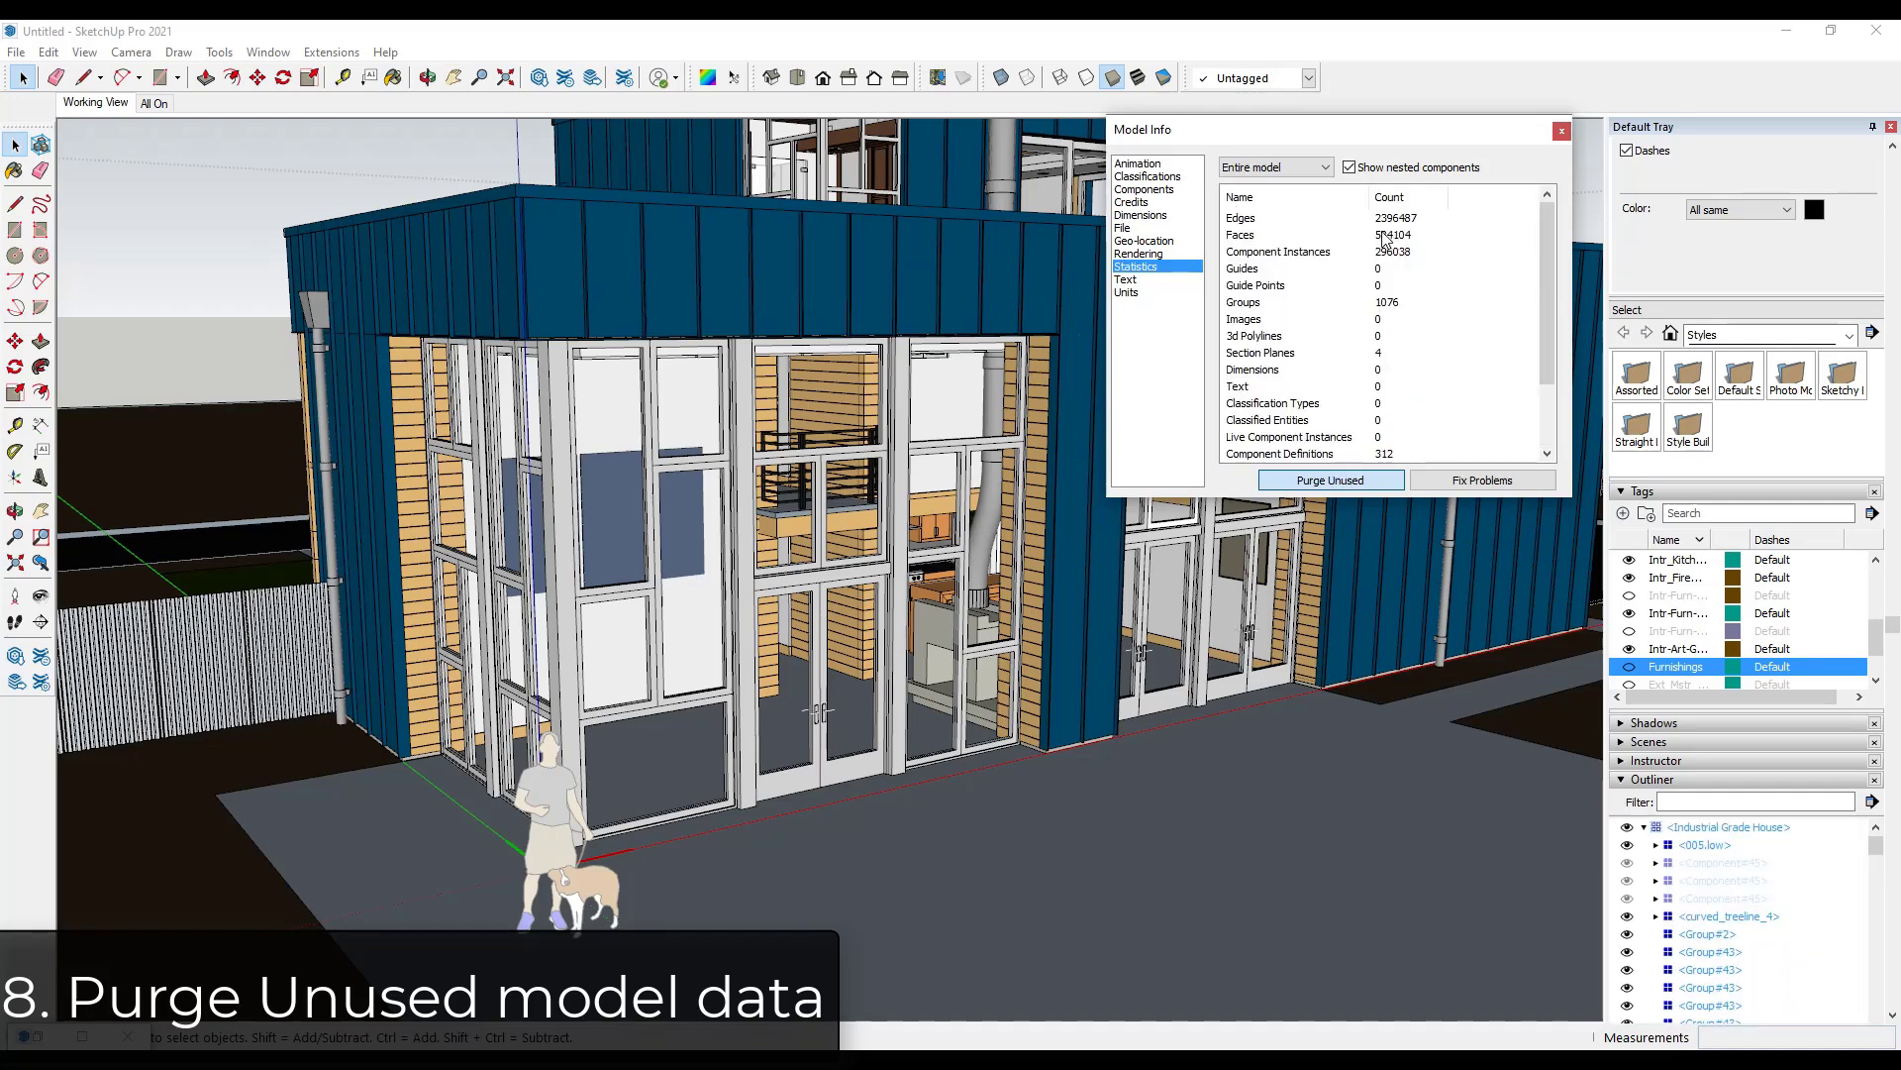
scroll(1287, 420, "down", 2)
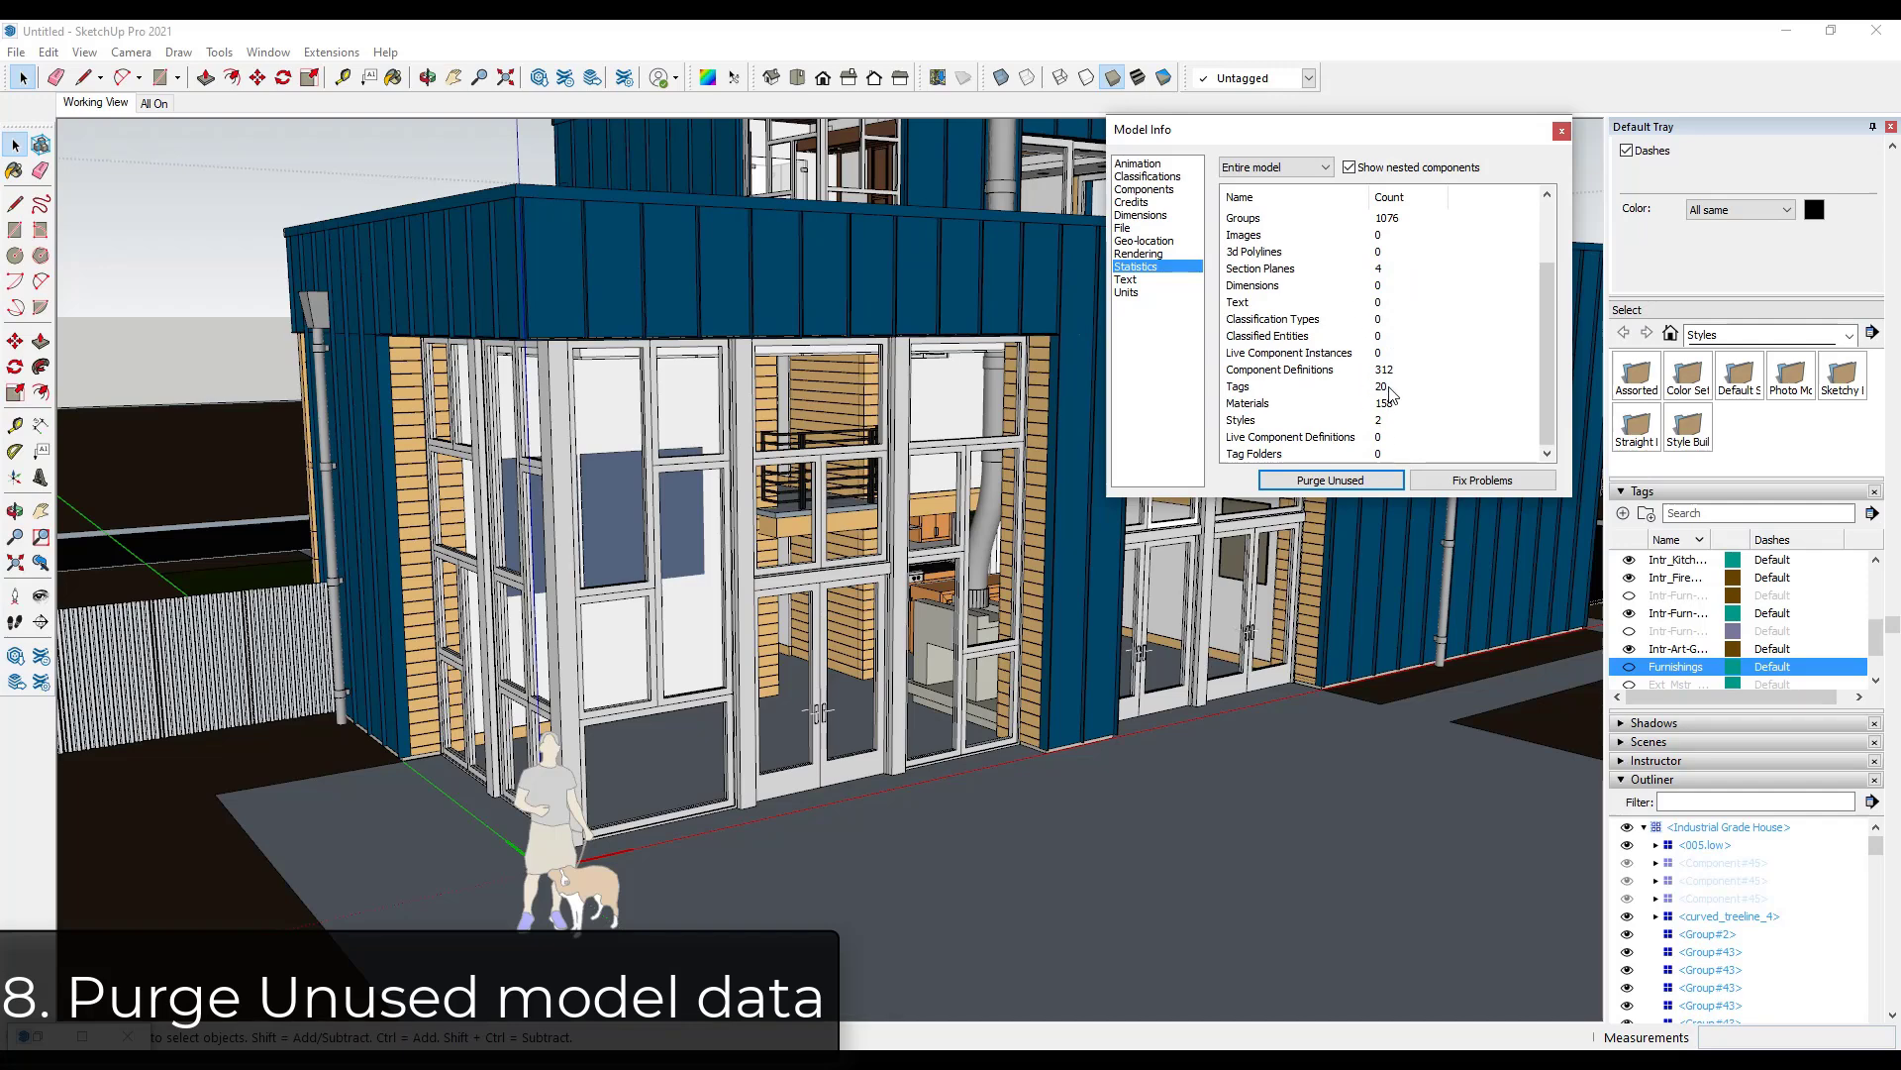
scroll(1390, 394, "up", 2)
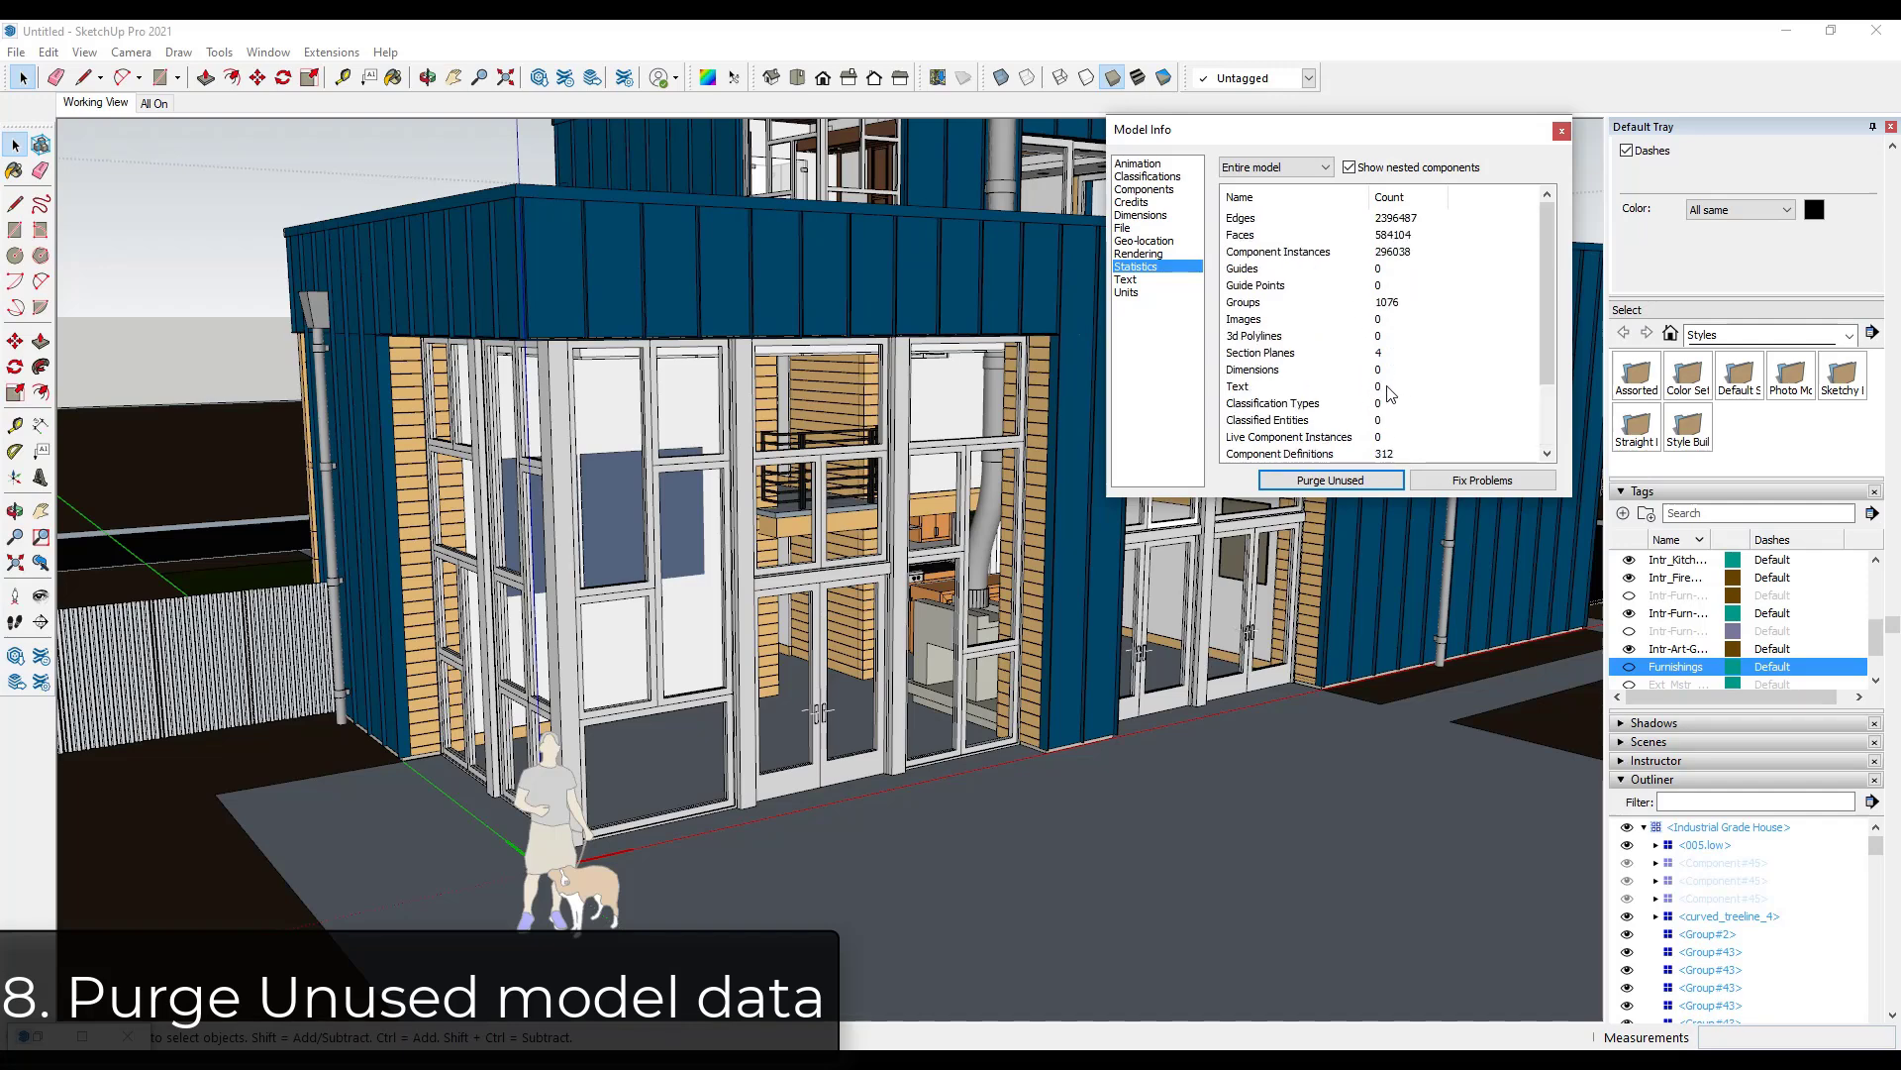
left_click(1561, 130)
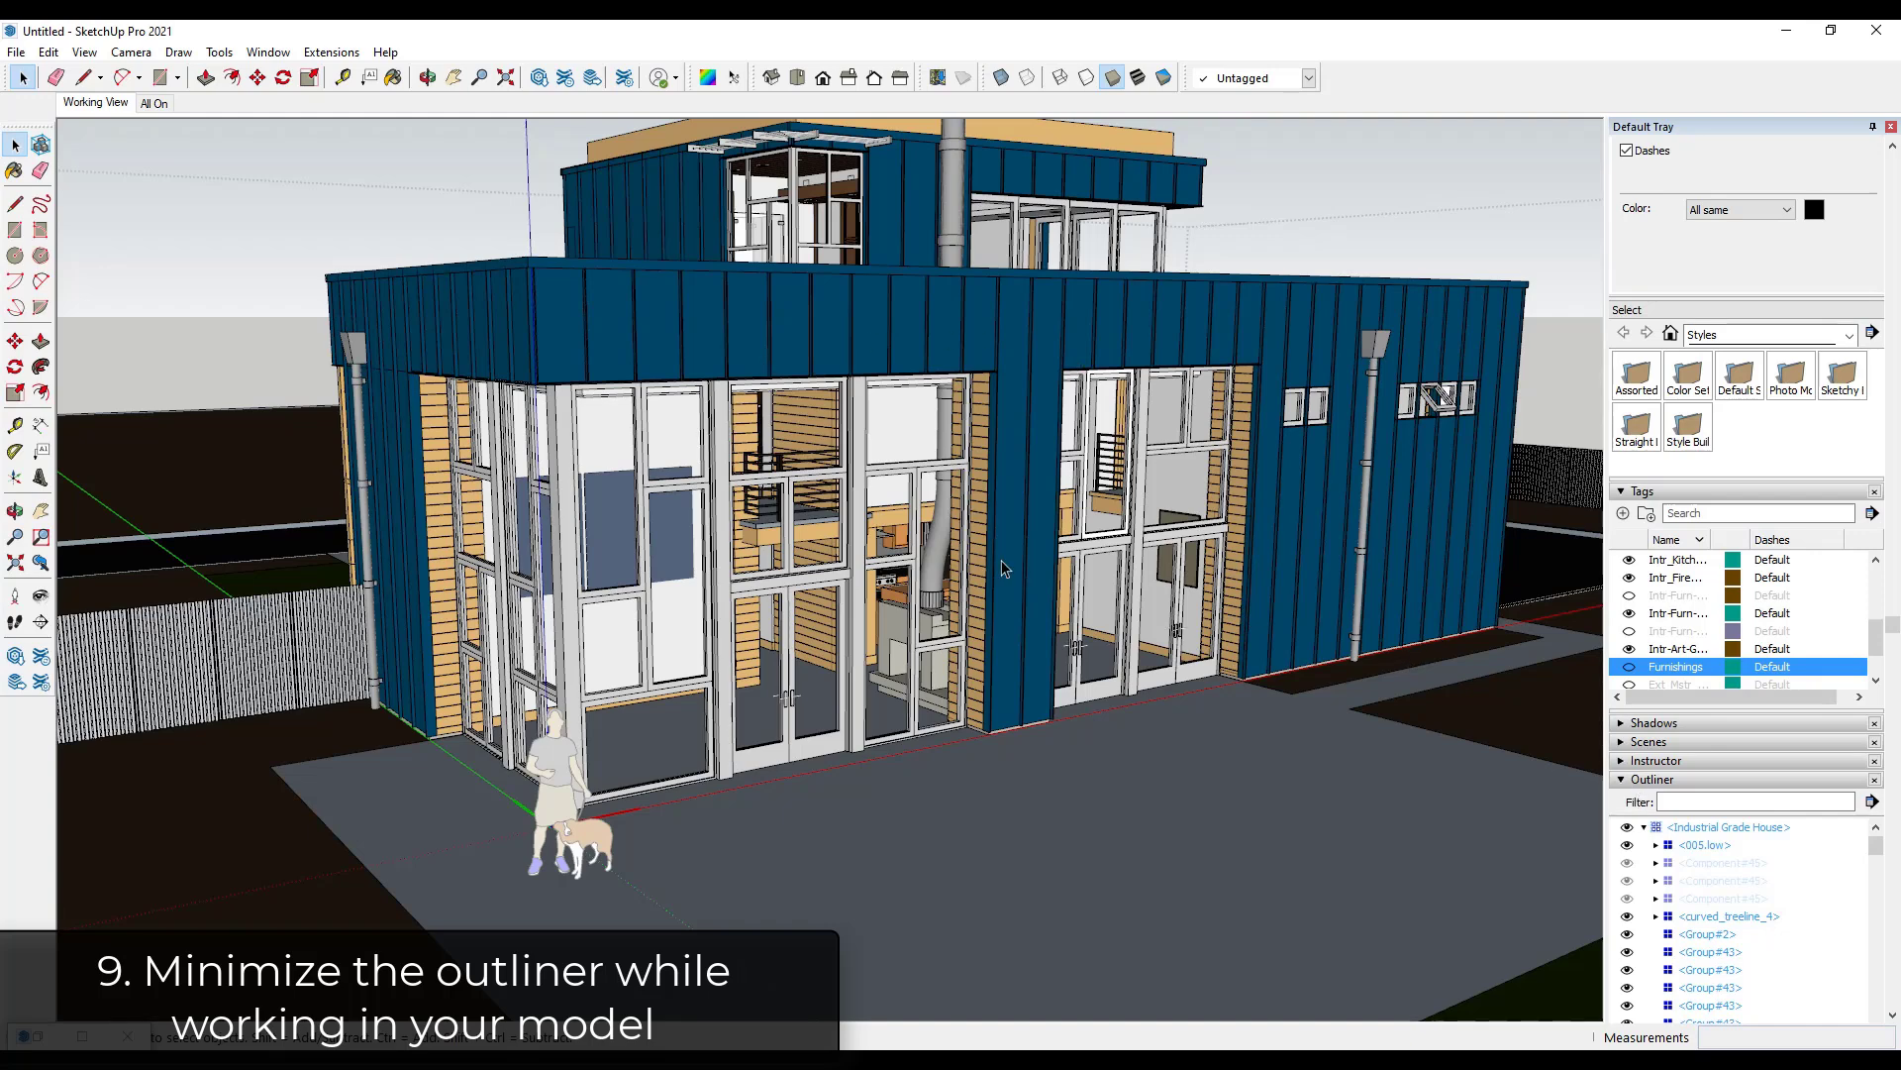
Collapse the Outliner and check how smoothly the house orbits and zooms.
left_click(1618, 780)
middle_click_drag(936, 525, 1091, 572)
scroll(1010, 500, "down", 2)
scroll(1017, 388, "up", 1)
scroll(1080, 509, "up", 1)
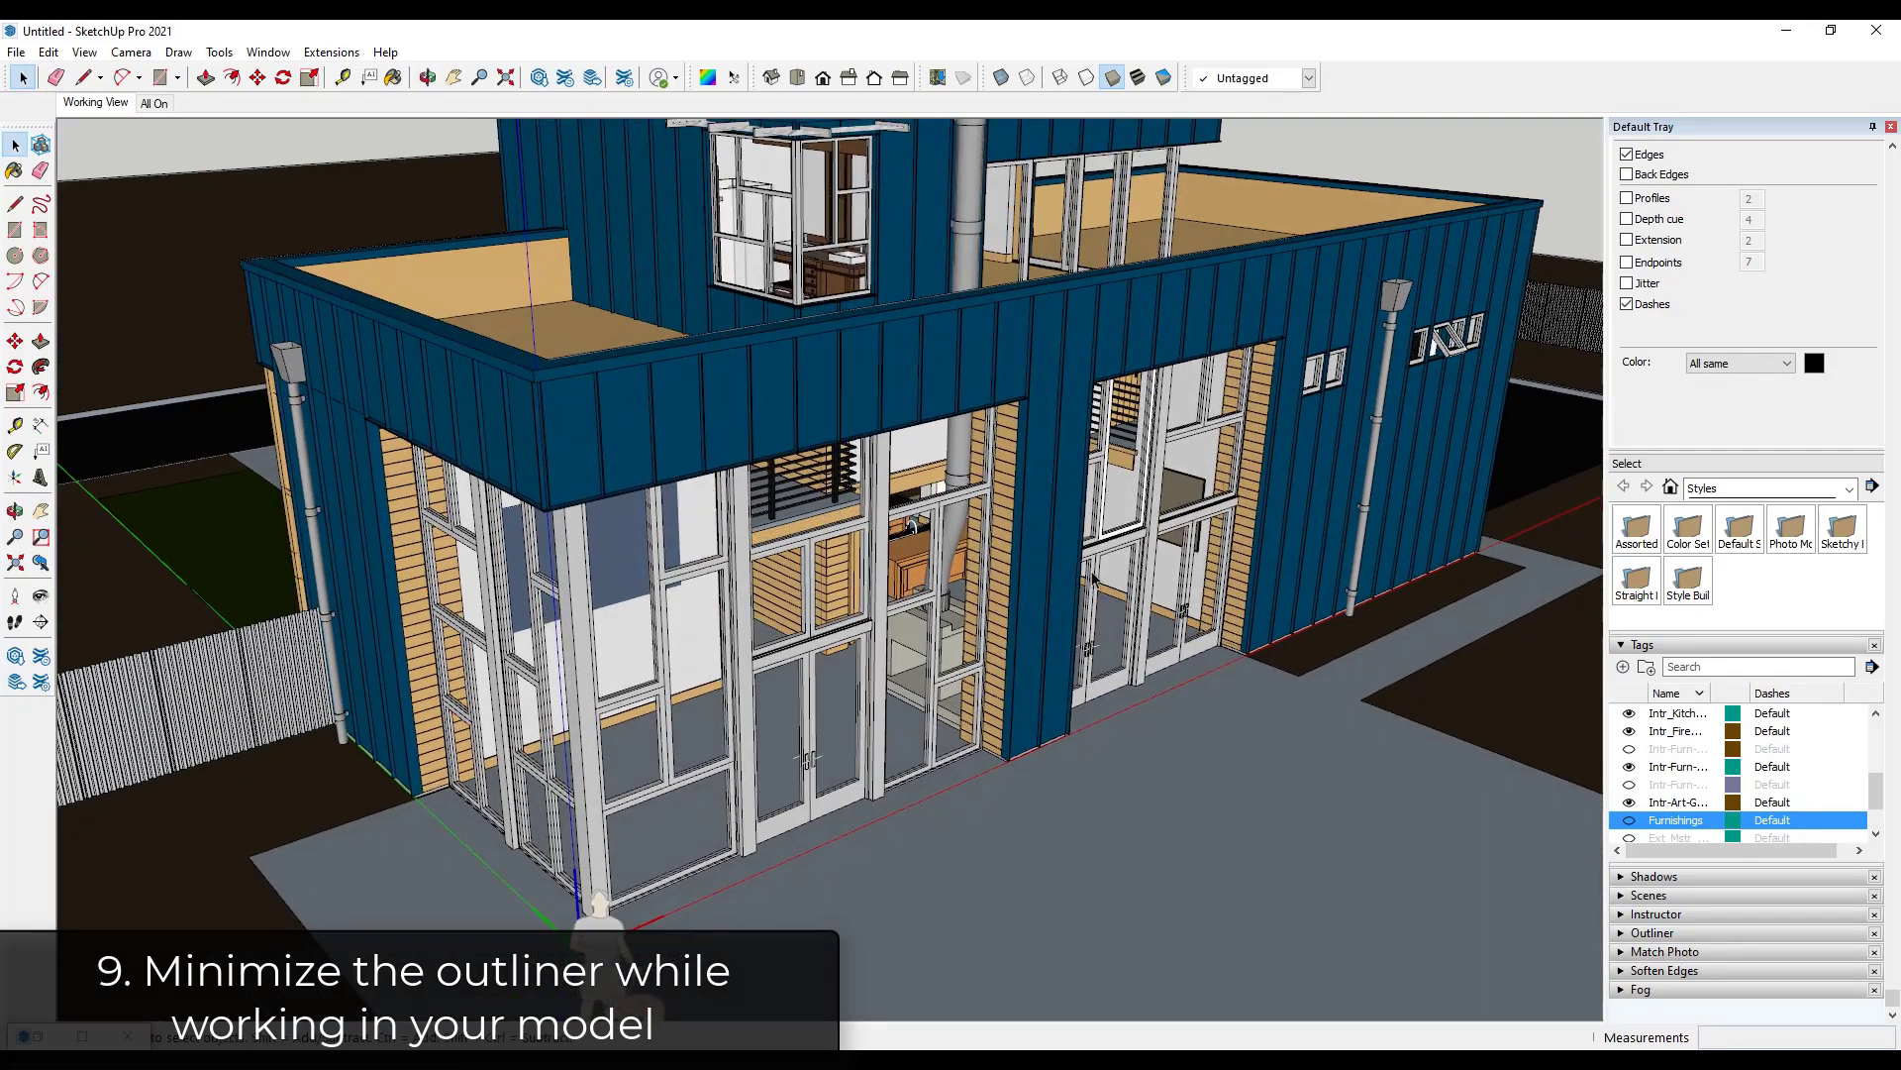
scroll(993, 821, "down", 1)
scroll(964, 566, "up", 1)
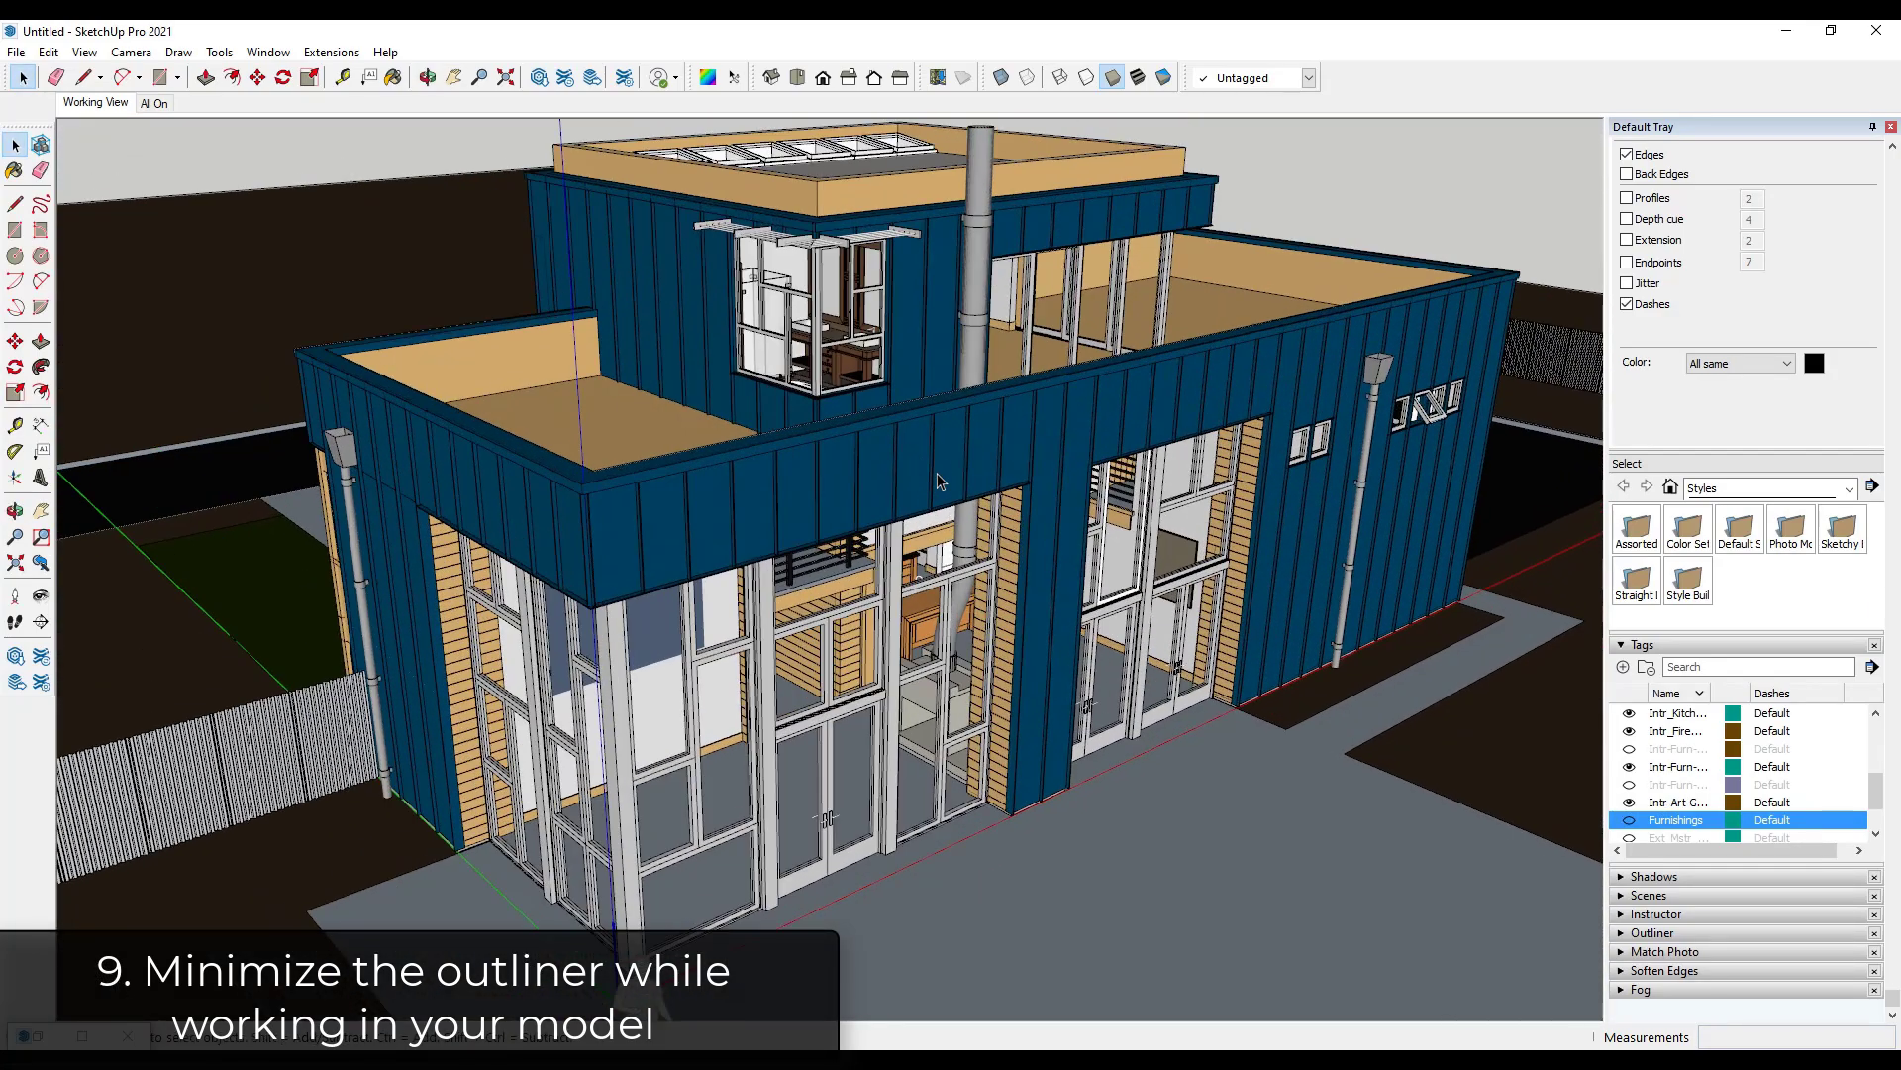
Switch to the All On scene and look at the house with its landscape and furnishings shown.
left_click(148, 103)
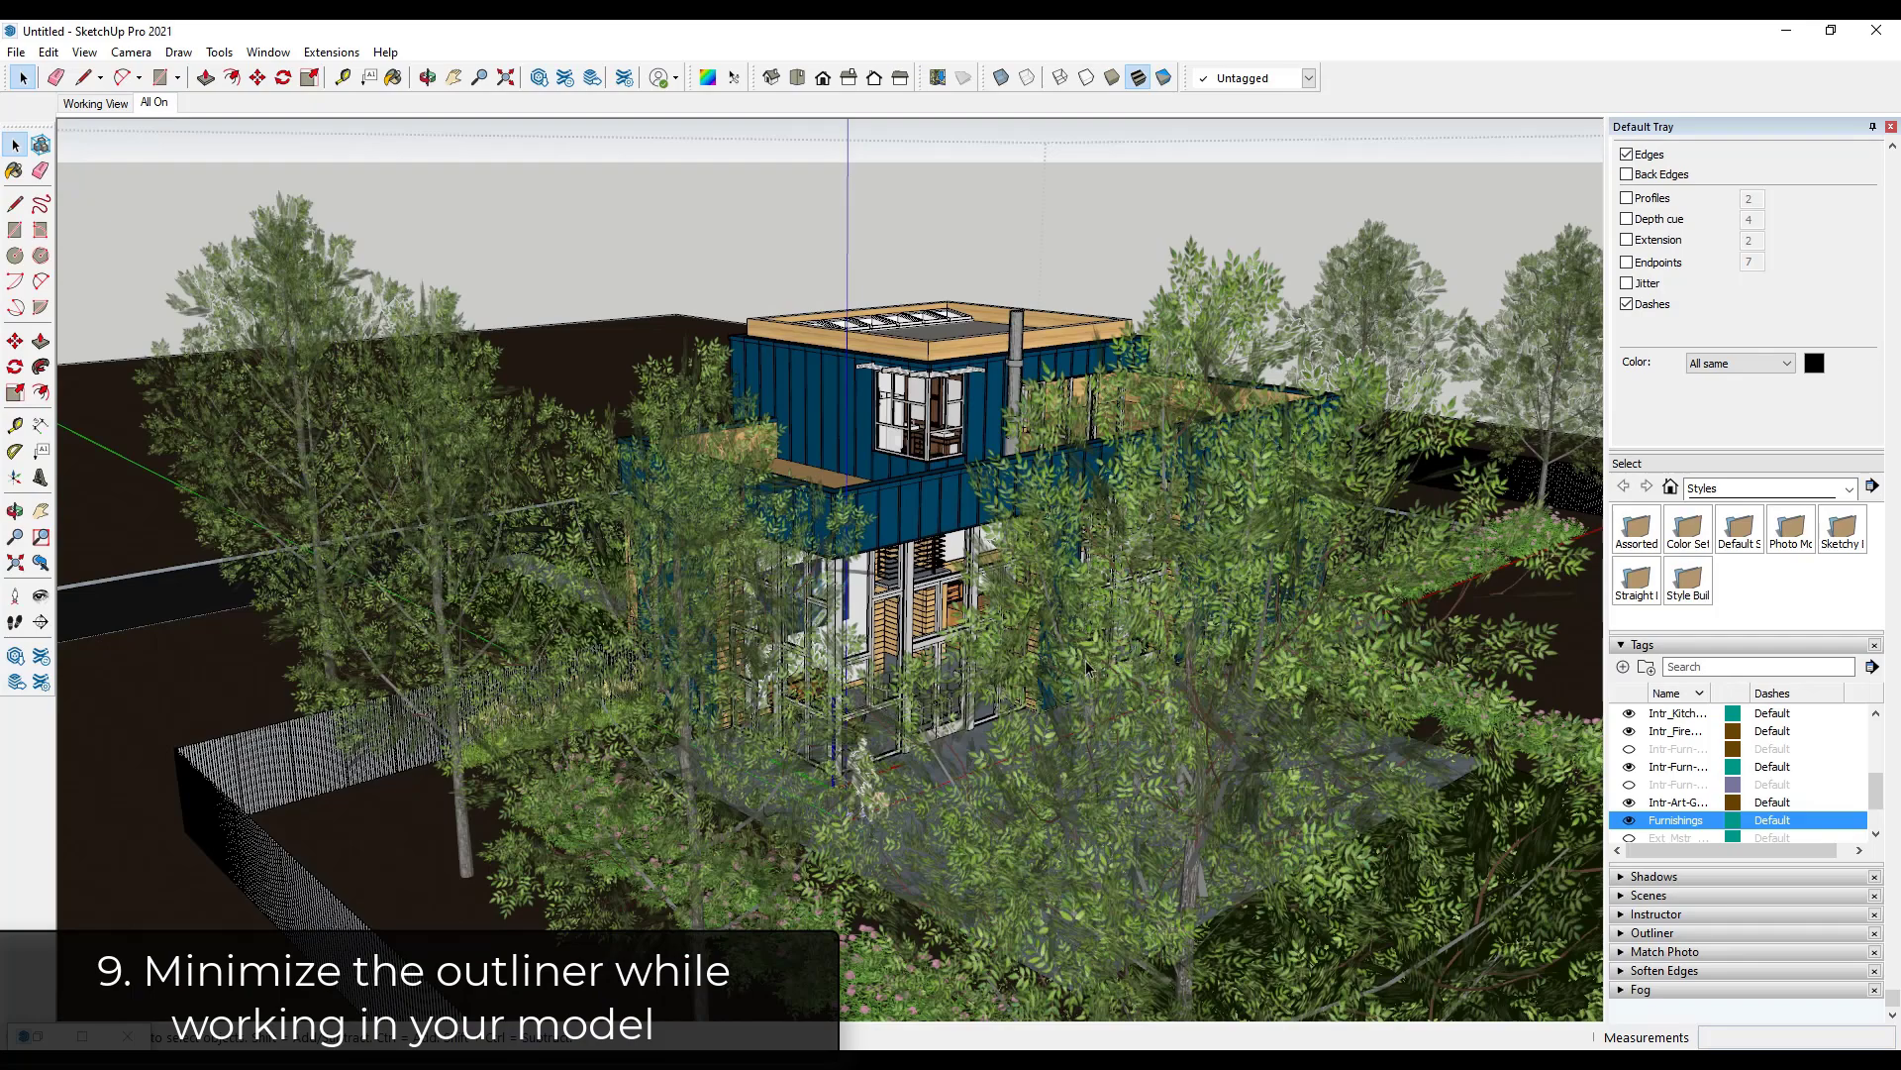
scroll(956, 465, "up", 2)
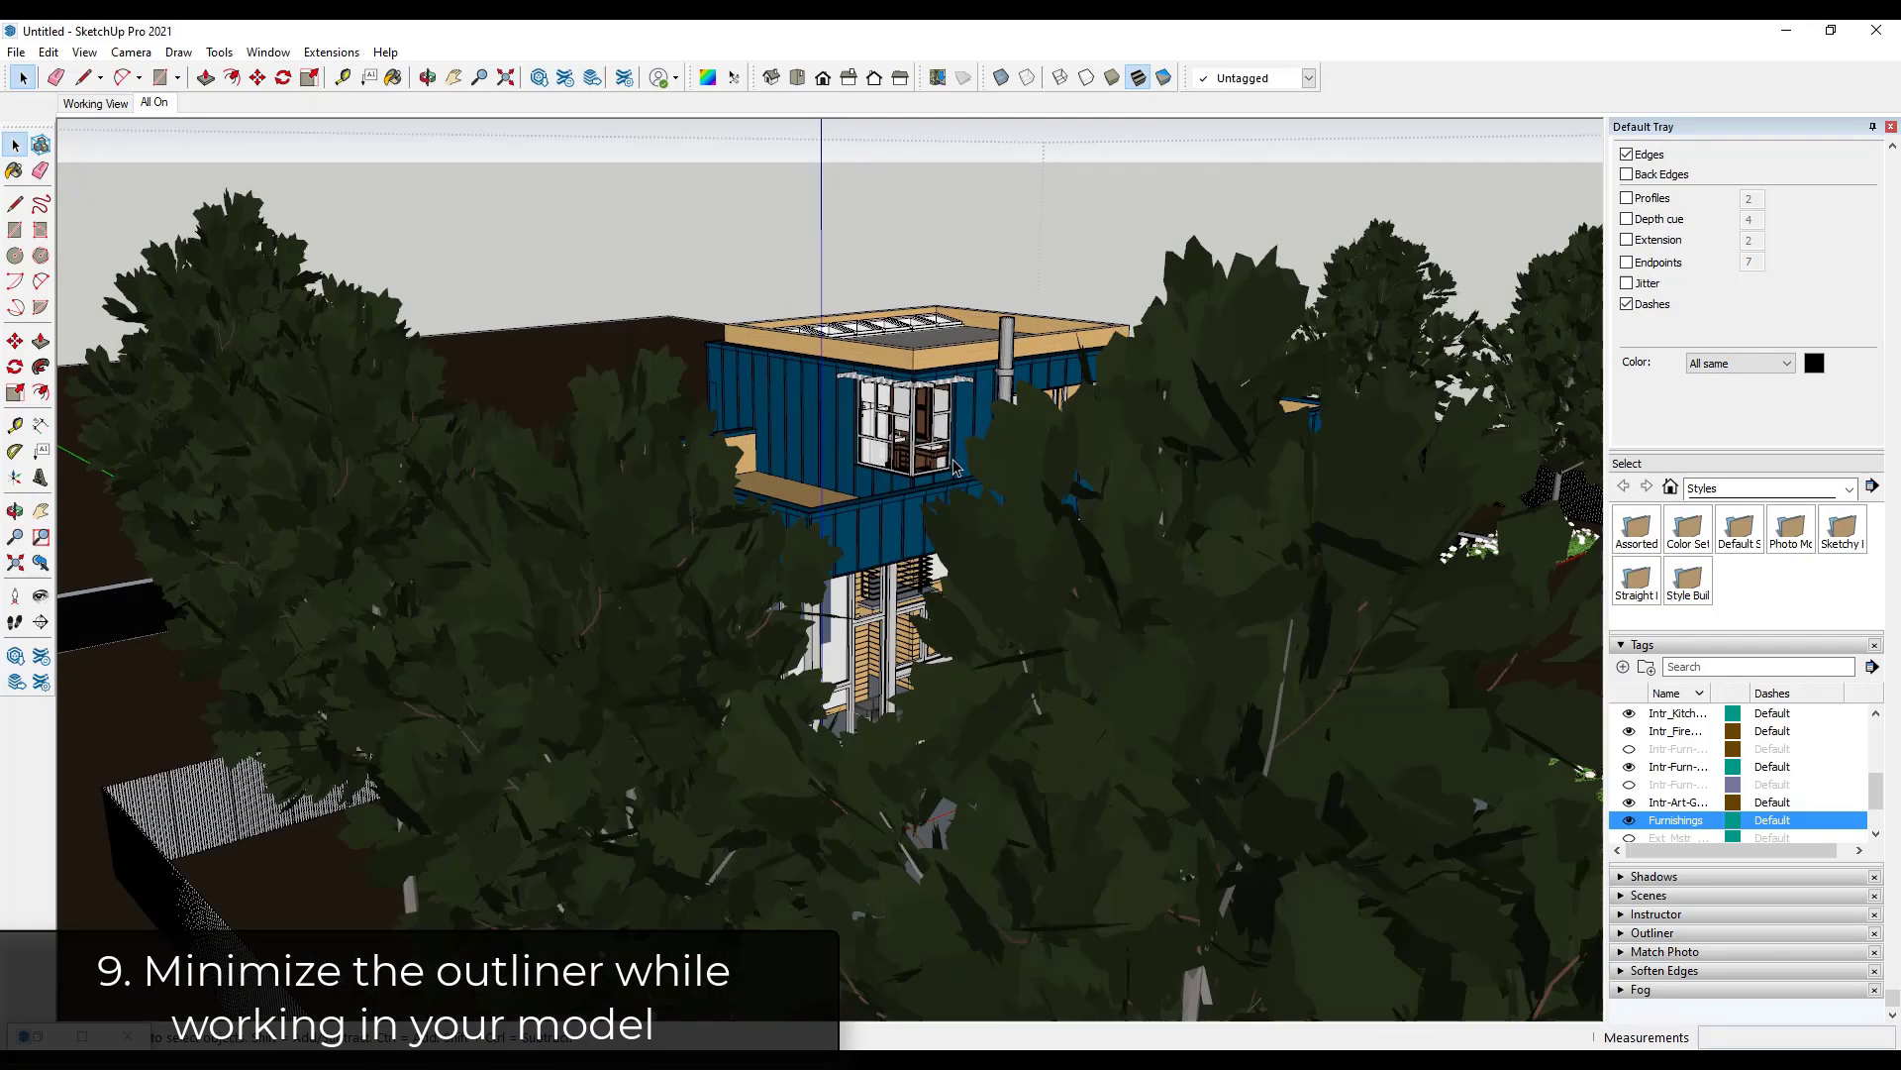